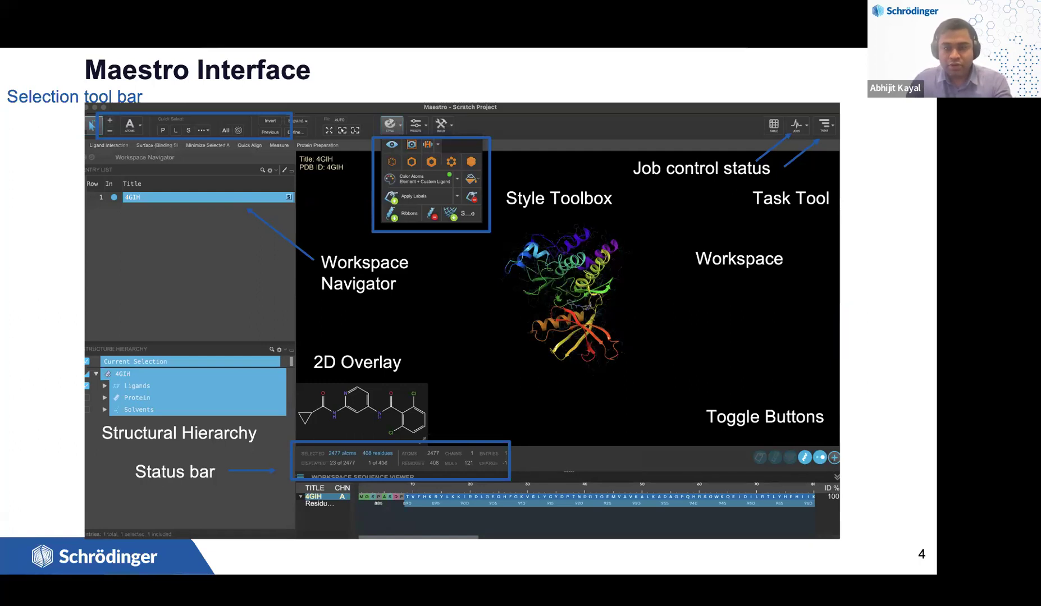
End the slide show, minimize the presentation and browser windows, and switch to Maestro.
key("Right")
key("Right")
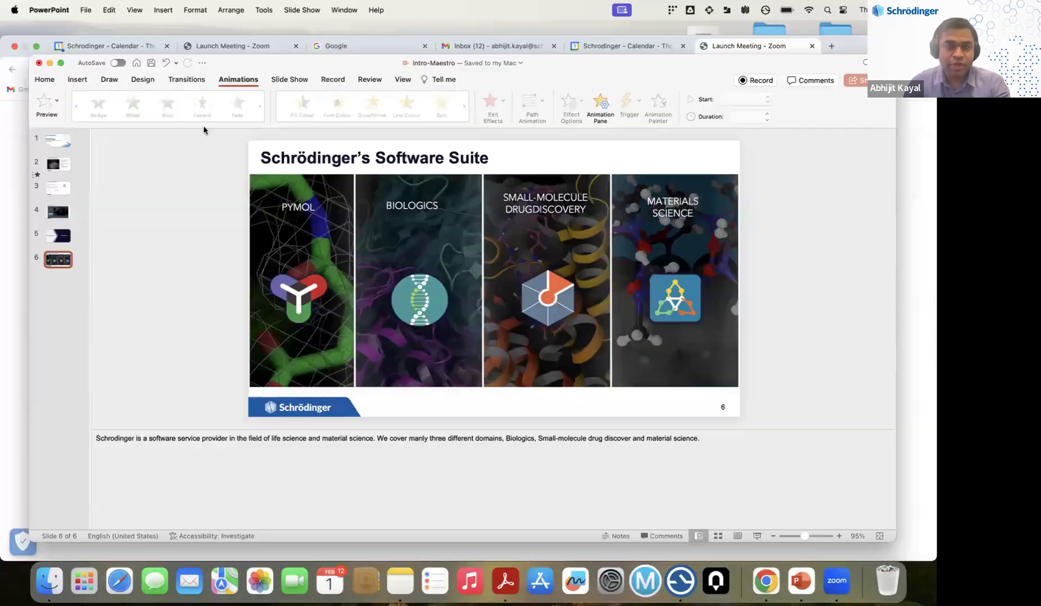
key("Escape")
left_click(49, 63)
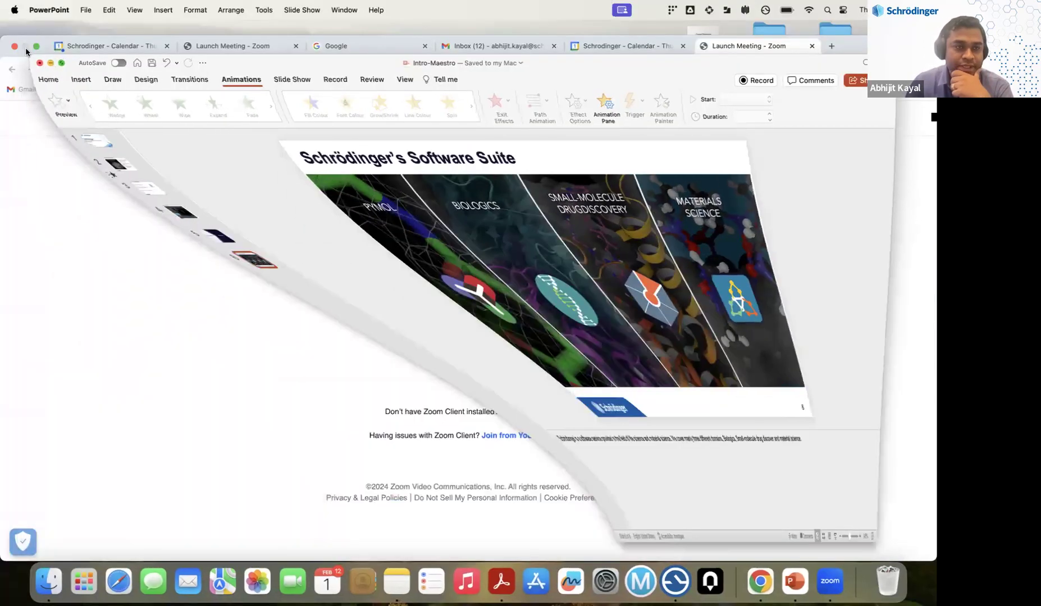
left_click(25, 47)
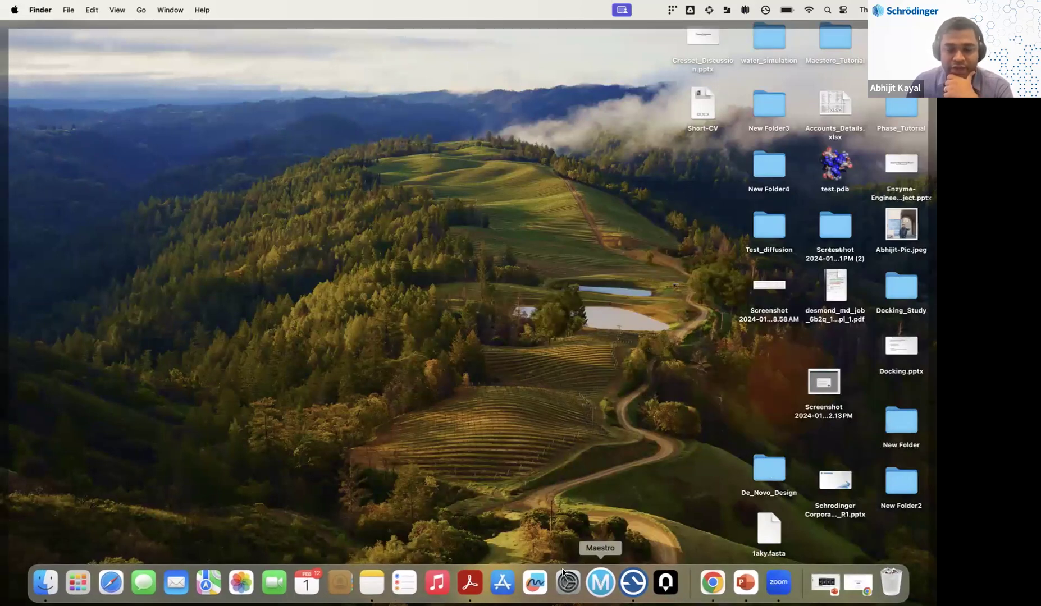
left_click(604, 588)
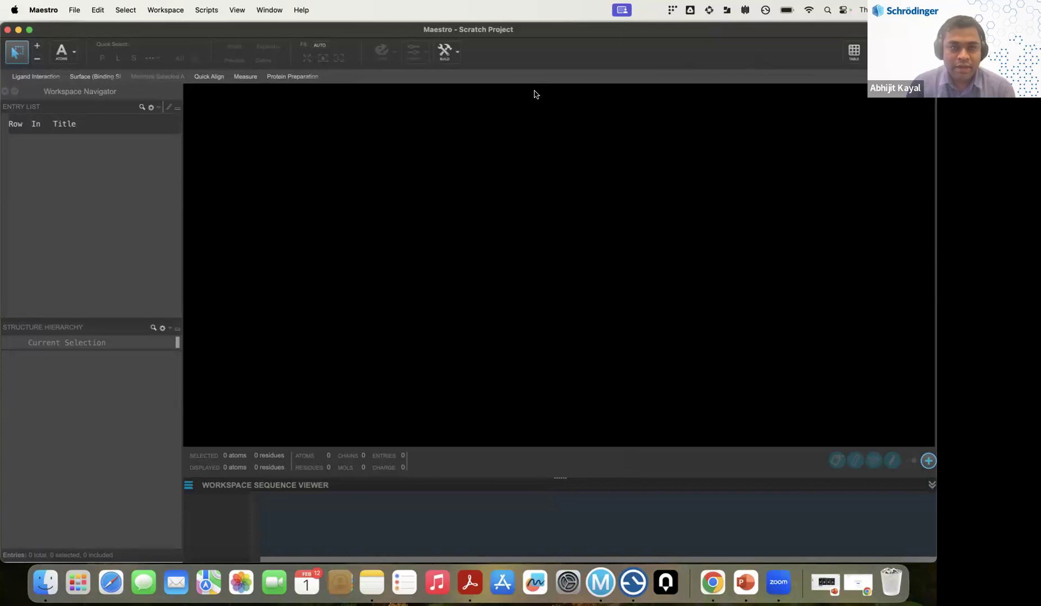
left_click(116, 71)
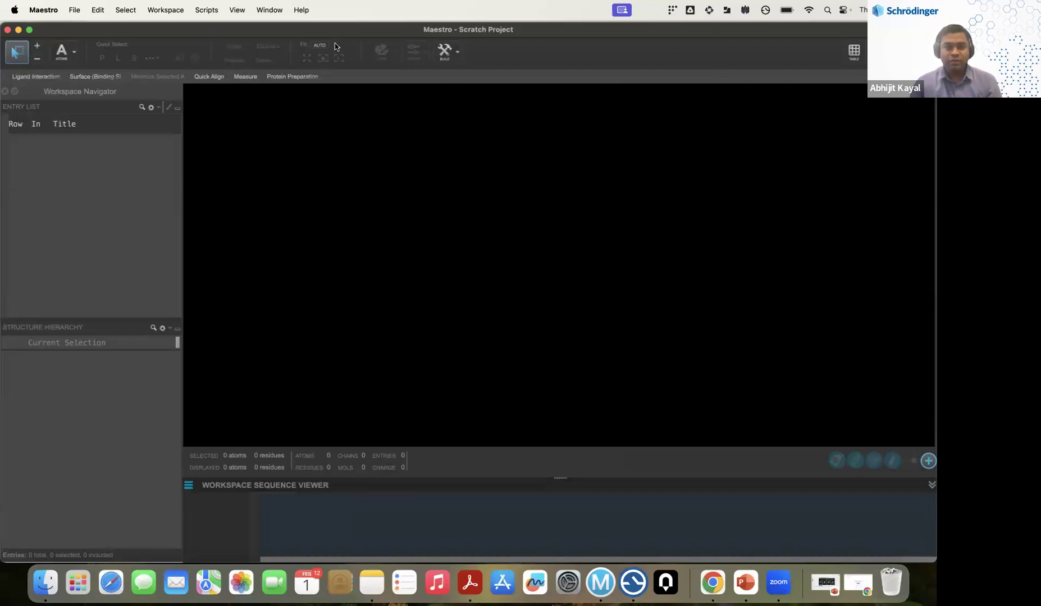
left_click(234, 11)
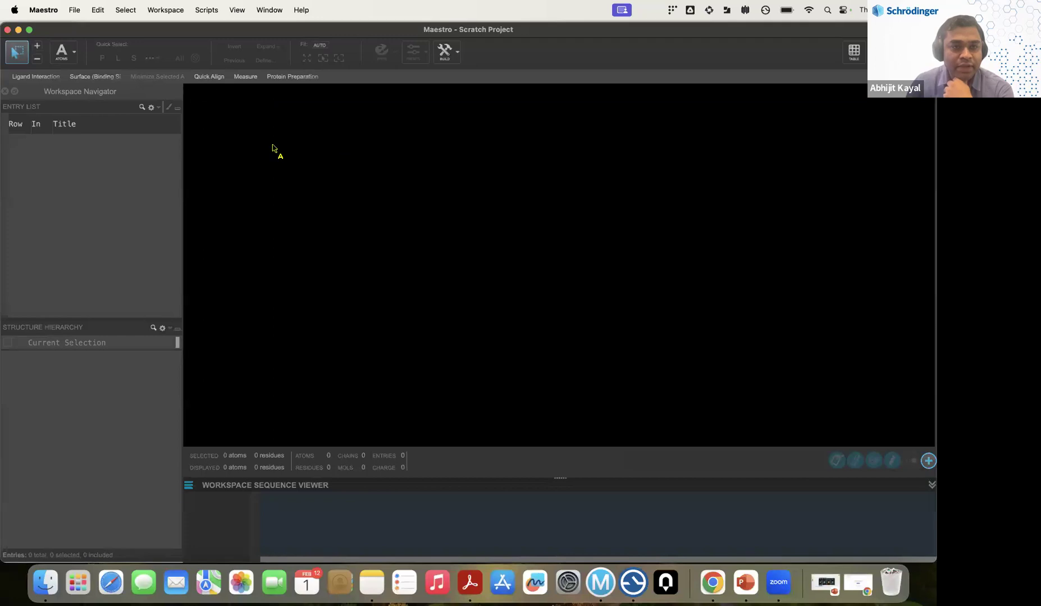
left_click(74, 10)
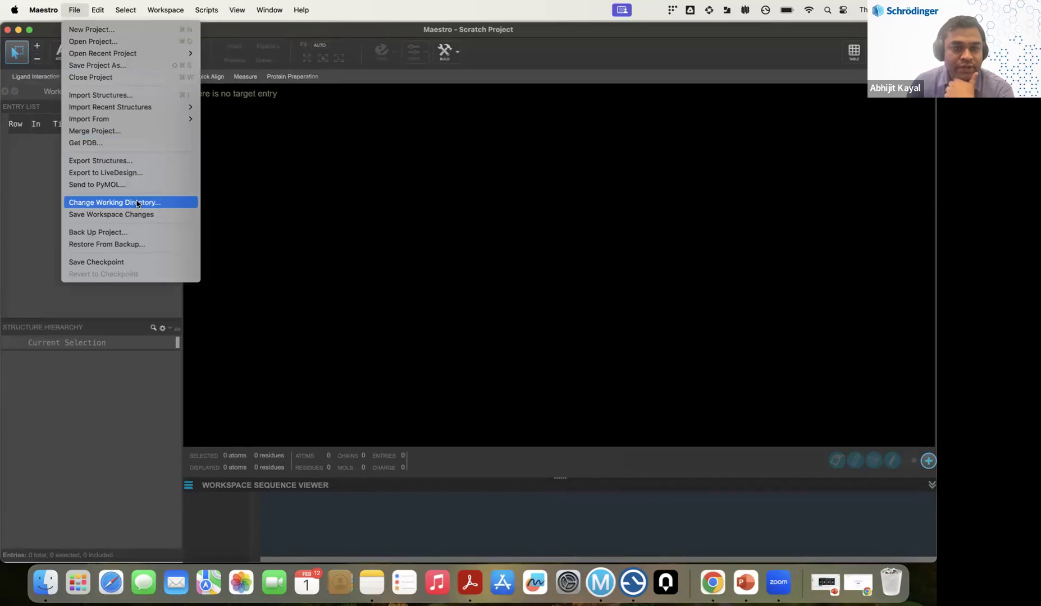
left_click(318, 202)
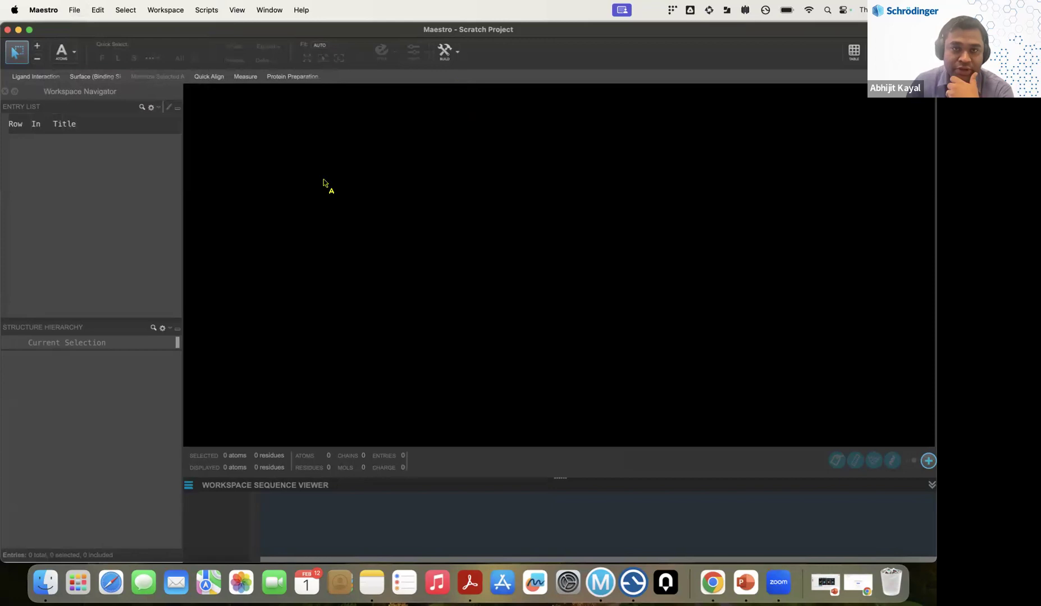
Start changing the working directory and browse to the Desktop folder.
left_click(74, 10)
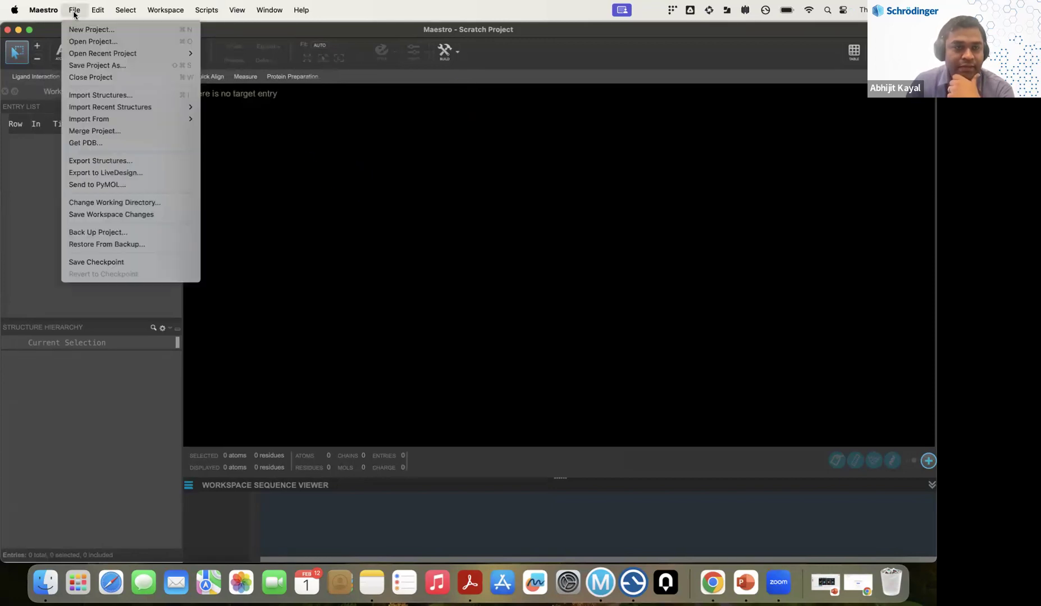
left_click(104, 204)
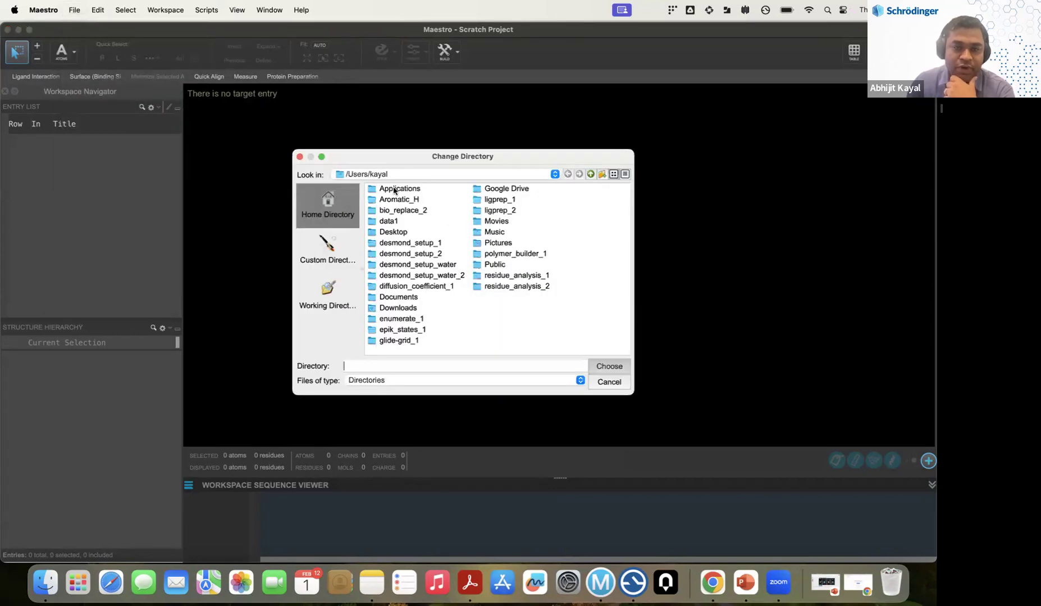
left_click(330, 257)
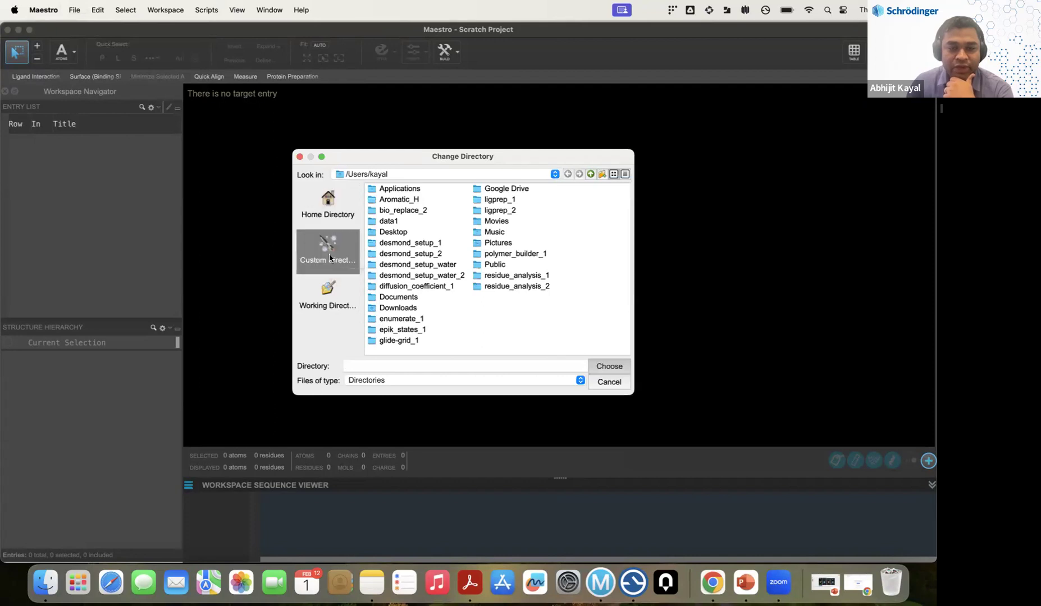
double_click(391, 232)
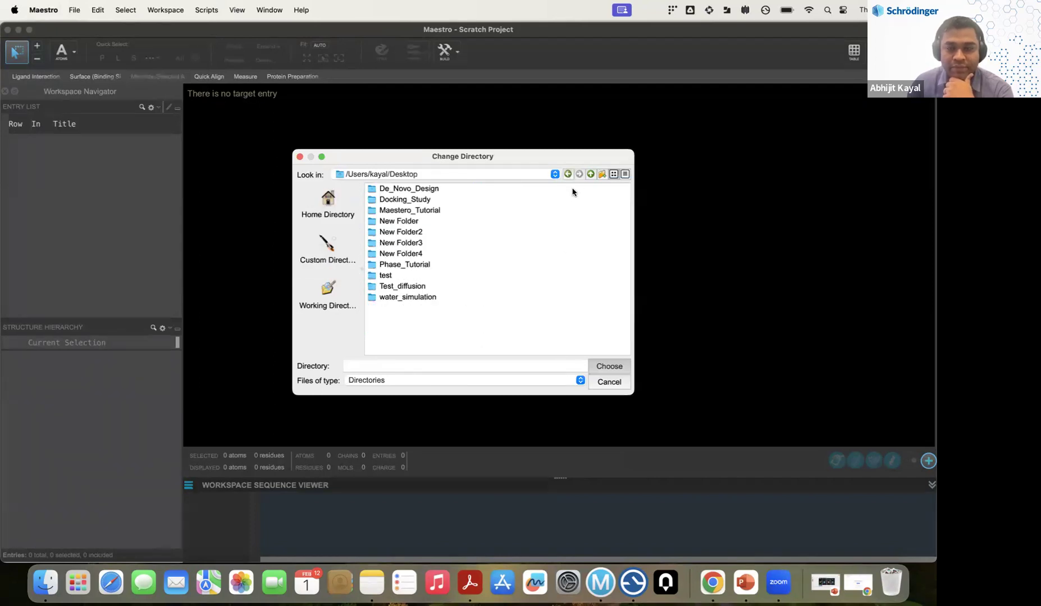
Create a folder named Maestr-Demonstration on the Desktop and choose it as the working directory.
left_click(602, 174)
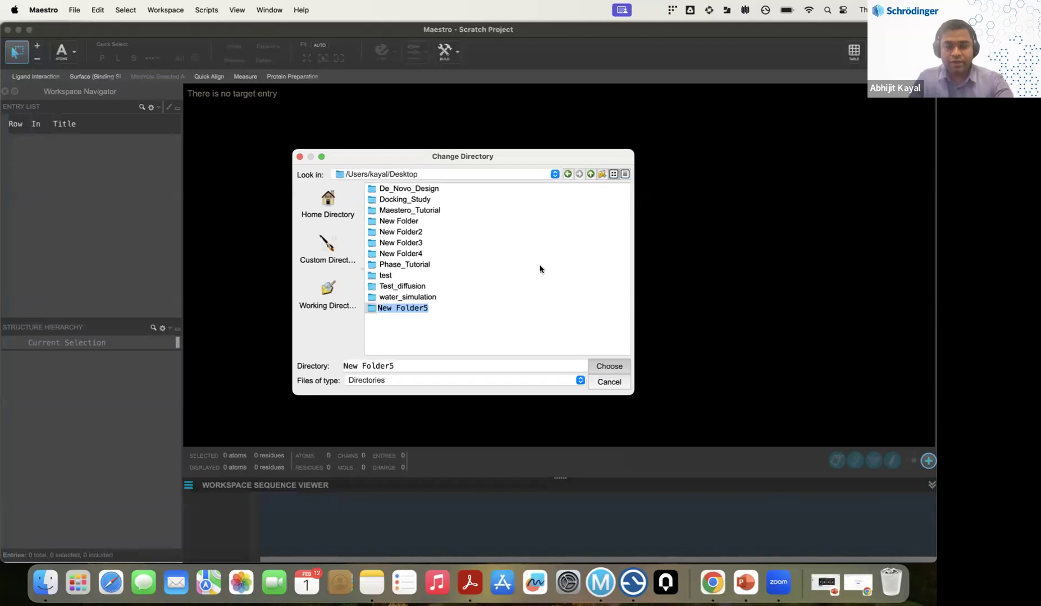
type("Maestr-Dem")
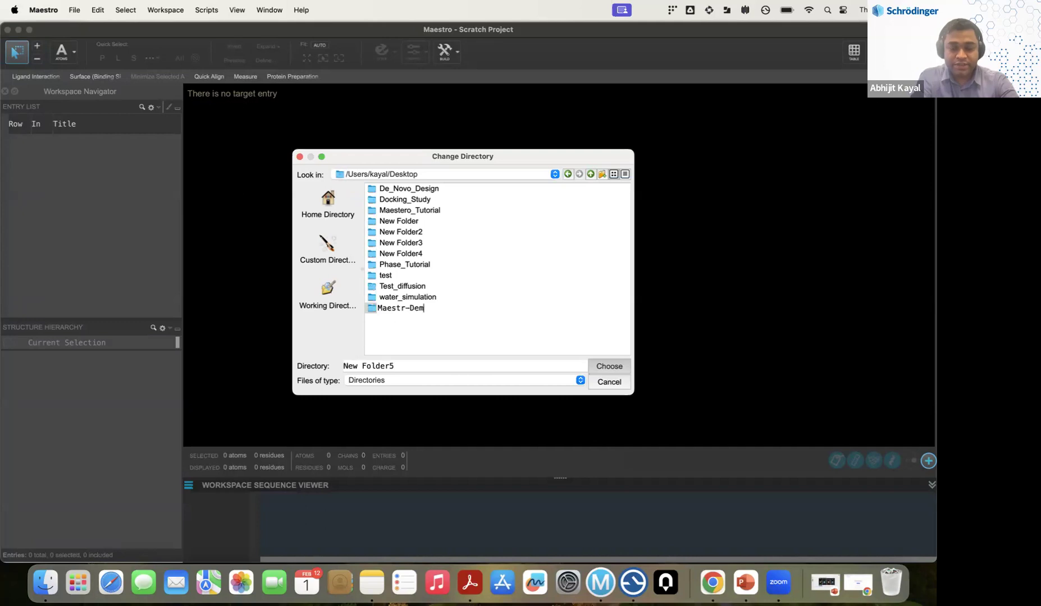
type("onstr")
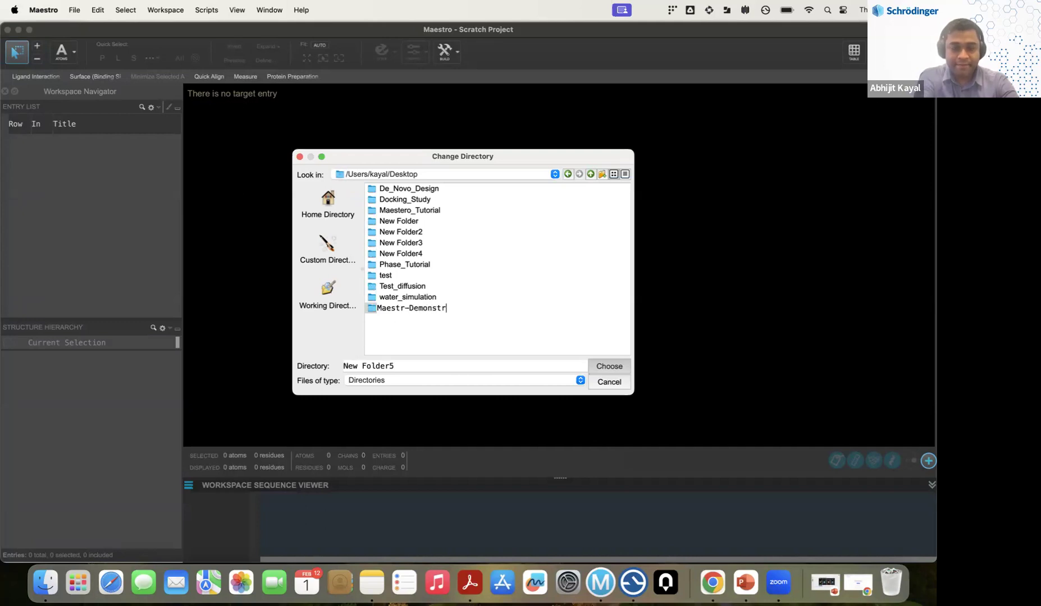
type("ation")
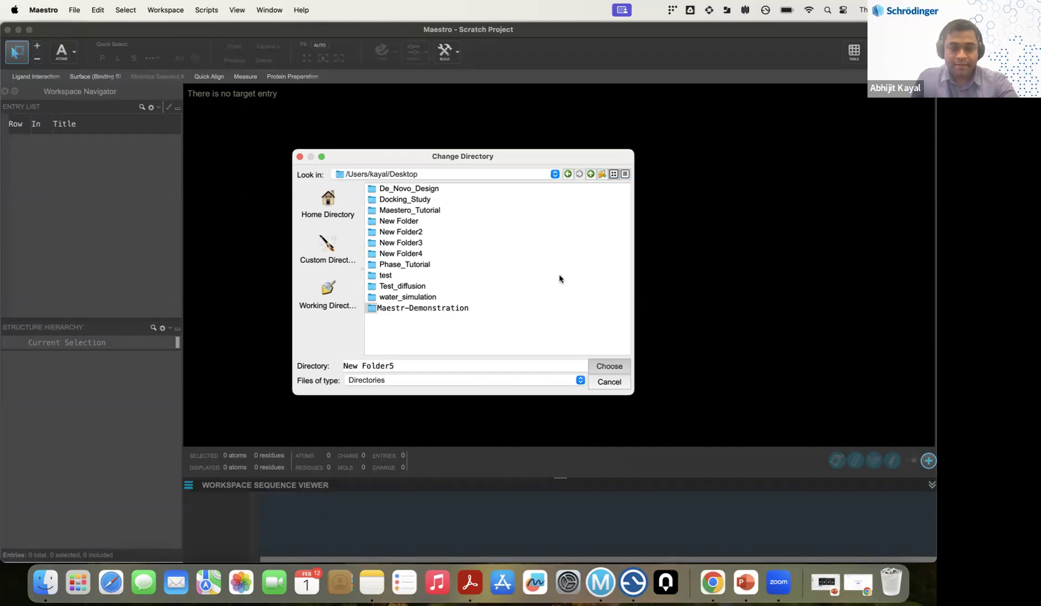
key("Return")
left_click(404, 309)
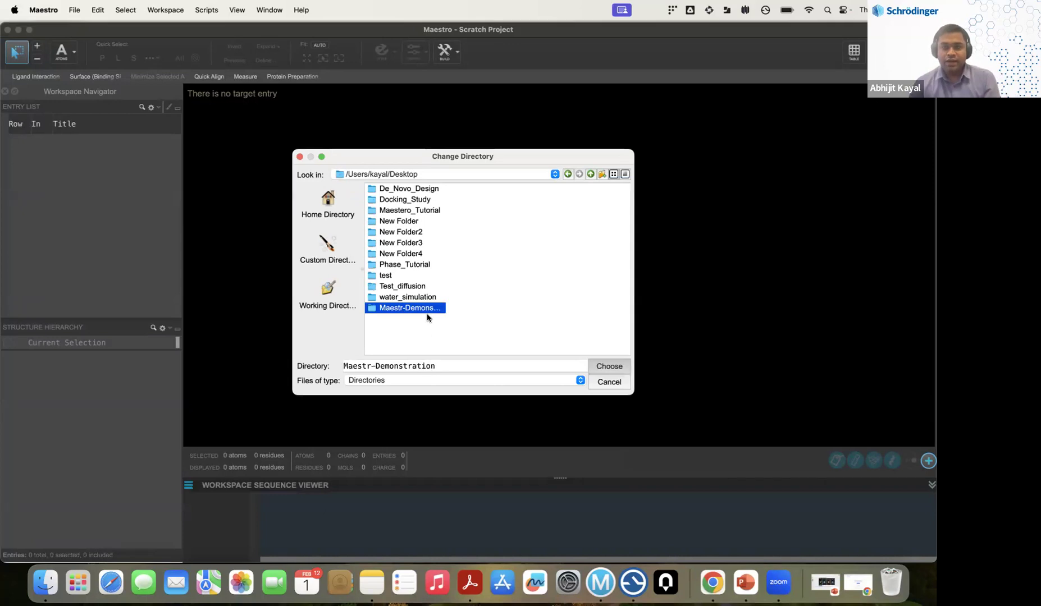
left_click(609, 368)
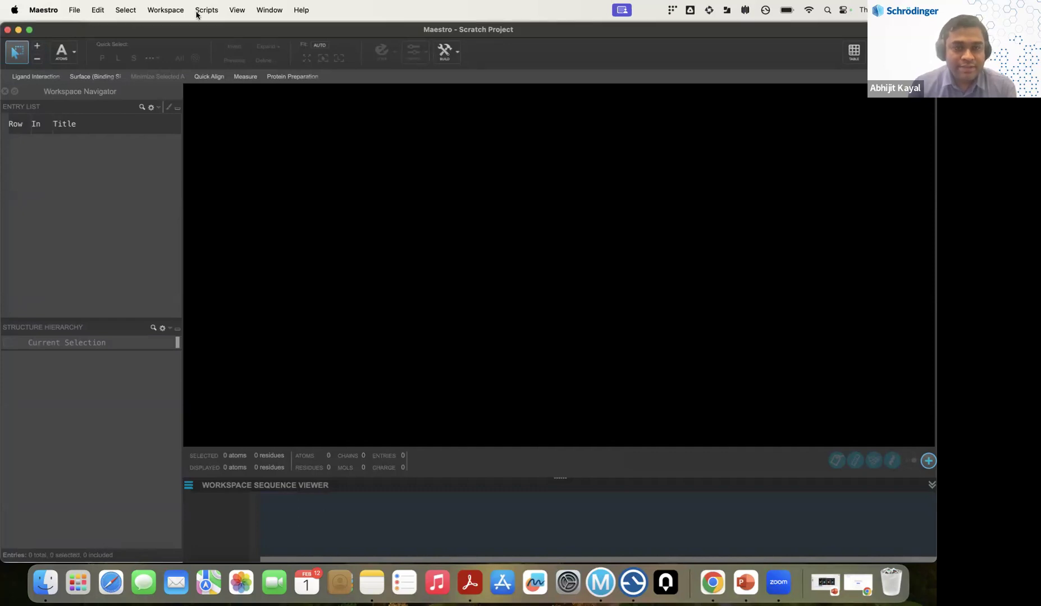
left_click(74, 10)
mouse_move(97, 13)
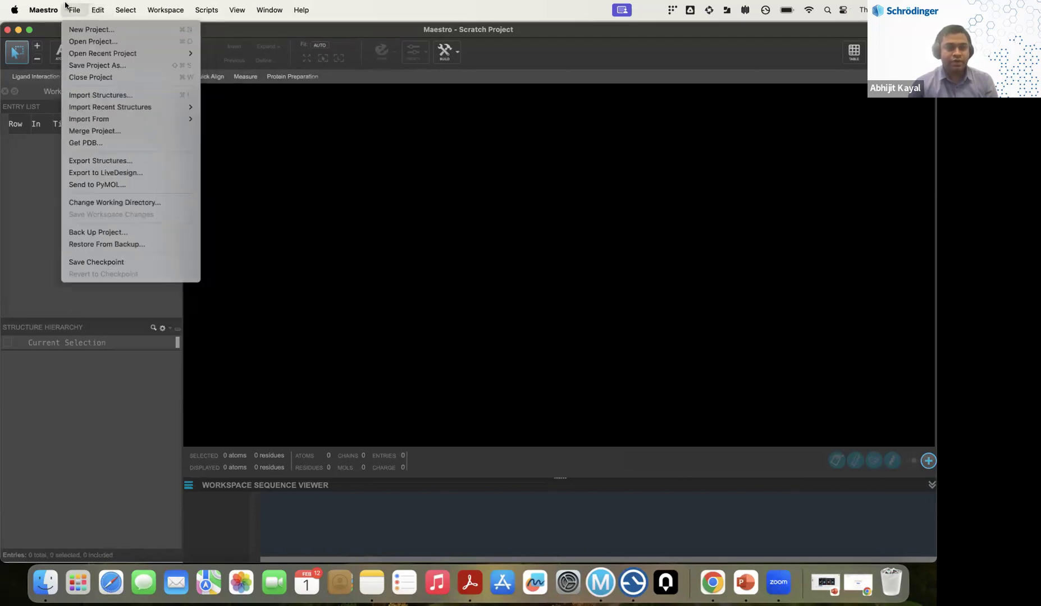
mouse_move(78, 51)
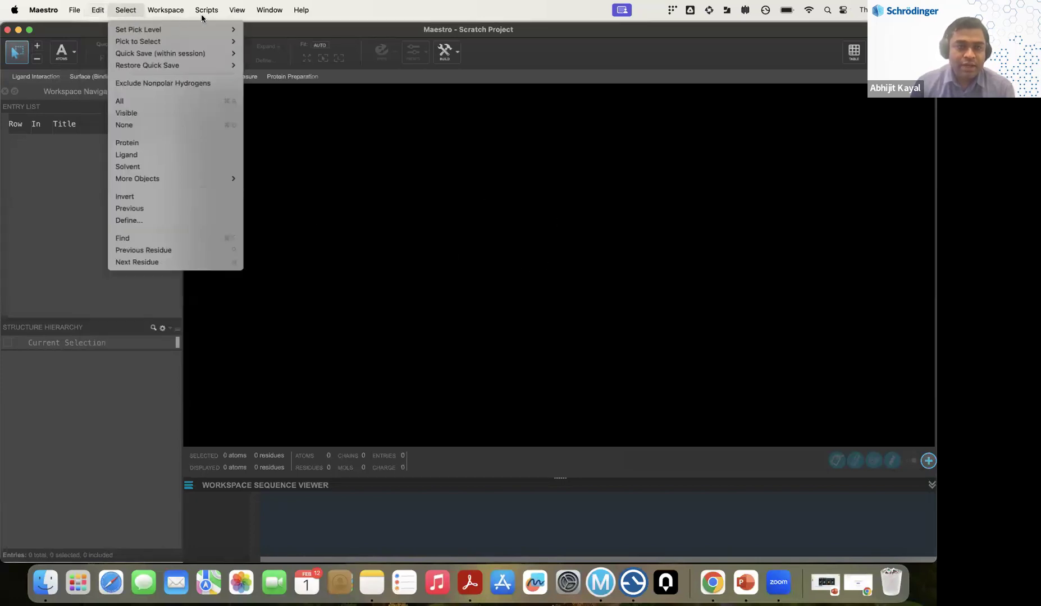
mouse_move(265, 11)
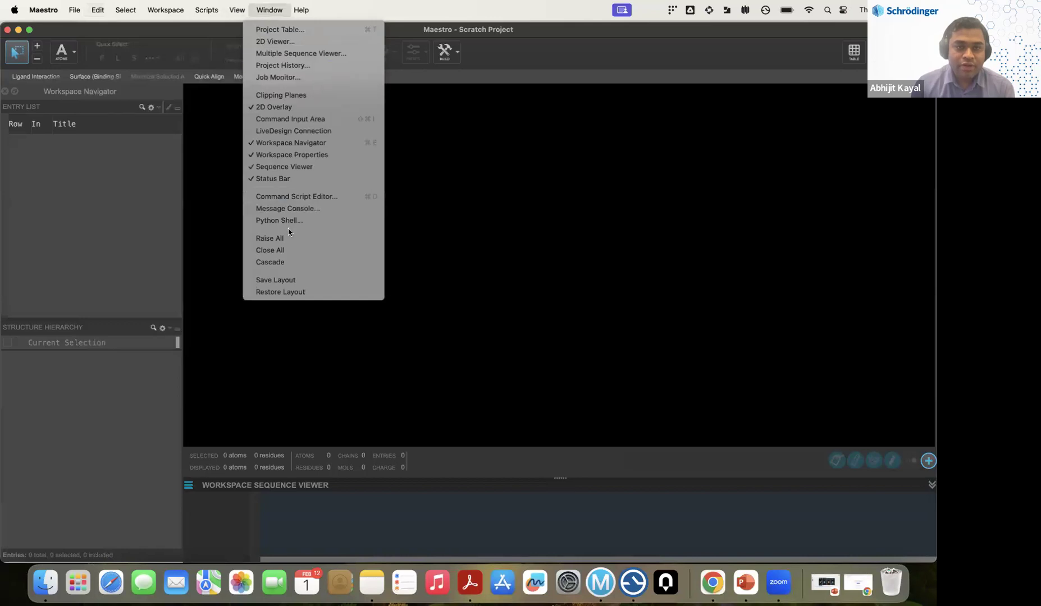
left_click(523, 167)
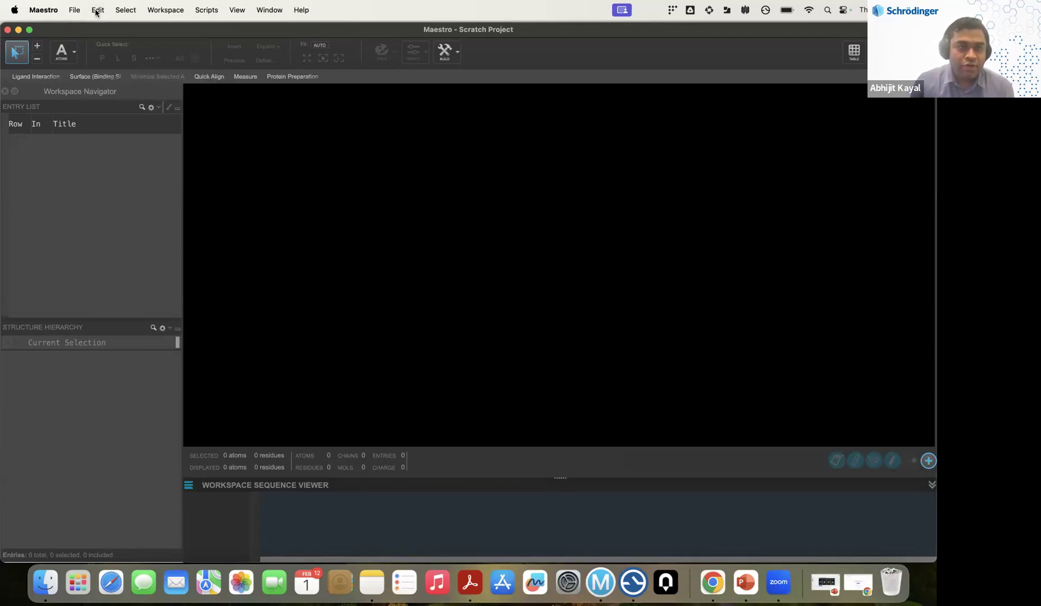
left_click(97, 11)
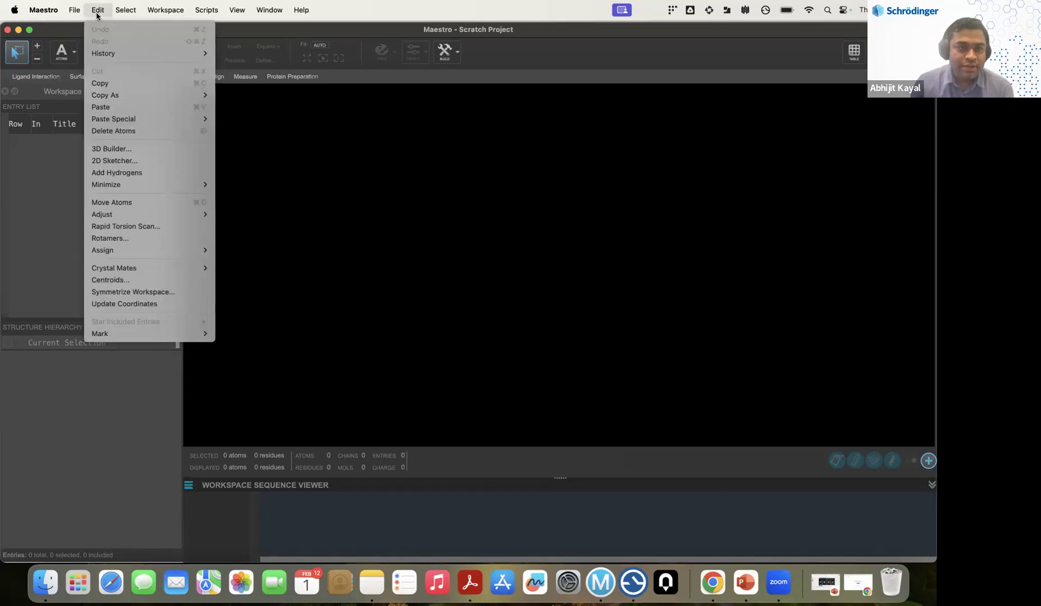
left_click(117, 161)
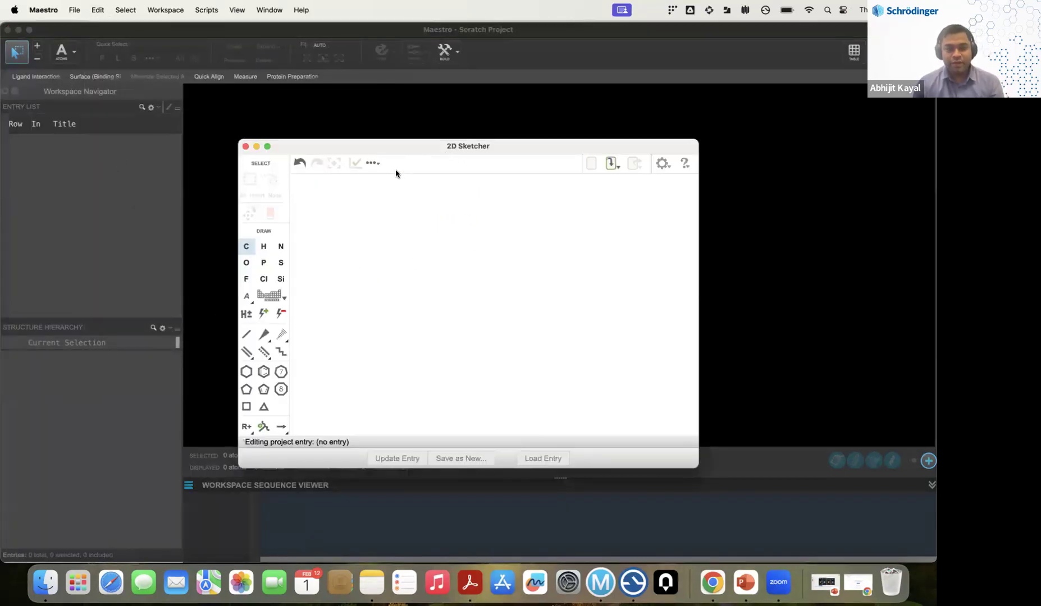
left_click(245, 146)
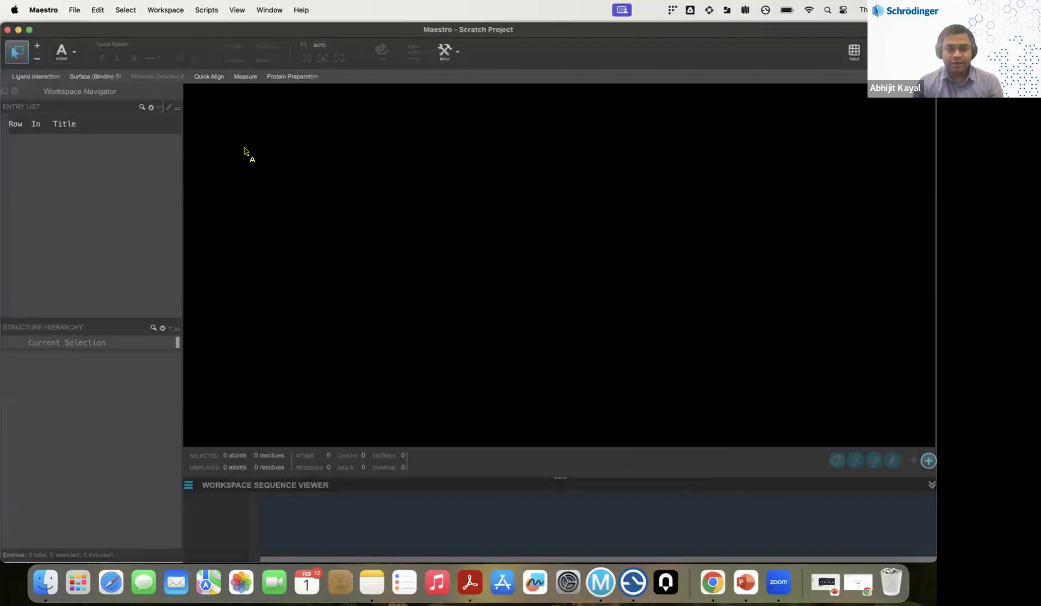
Open the 2D Sketcher, shift its window slightly upward, and look at its periodic table of elements.
left_click(97, 10)
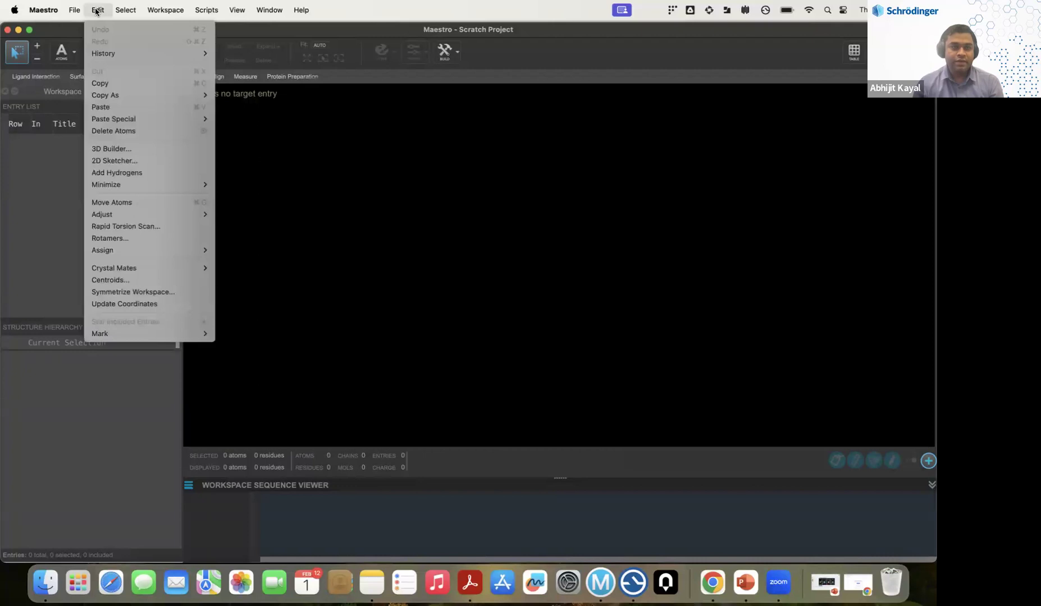
left_click(105, 161)
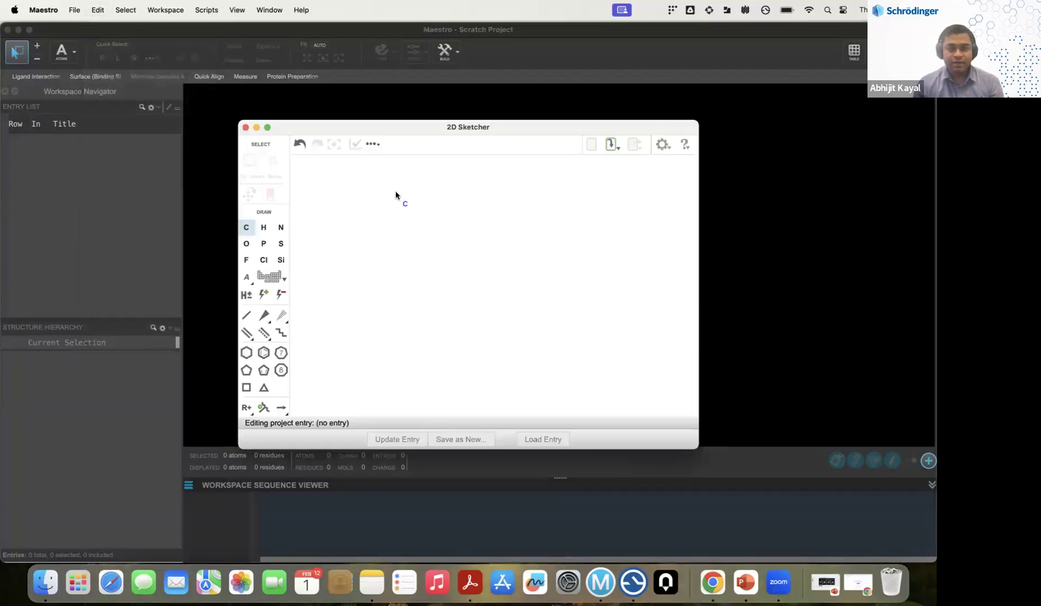
left_click_drag(393, 126, 383, 108)
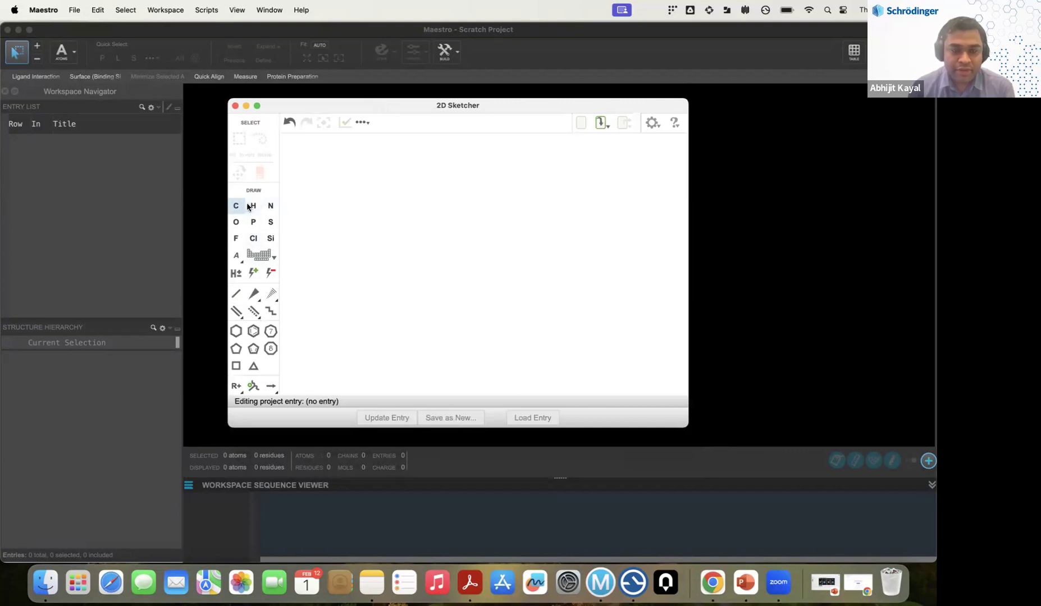
left_click(270, 257)
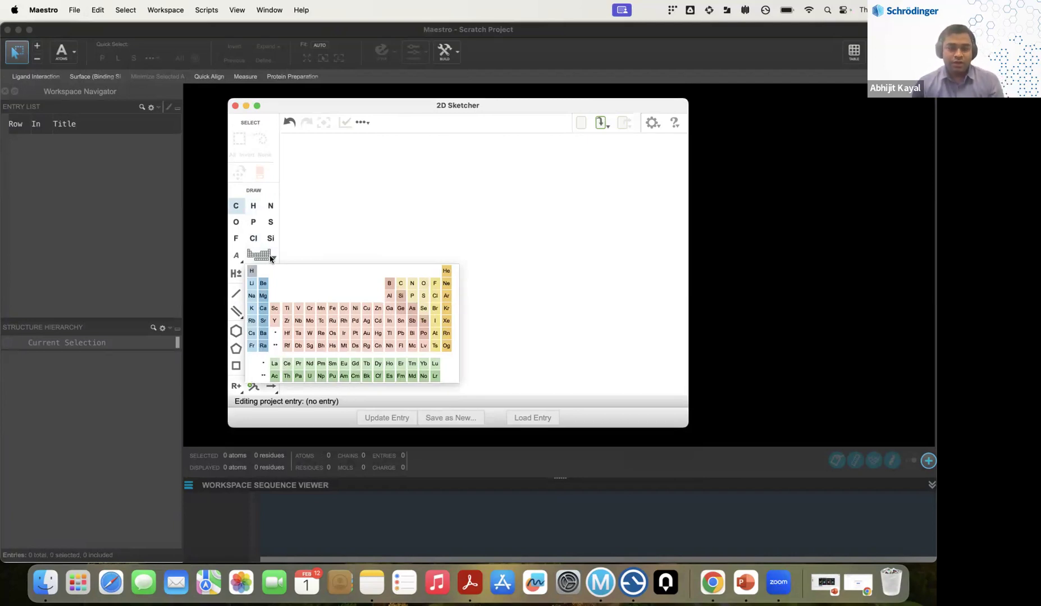
left_click(305, 241)
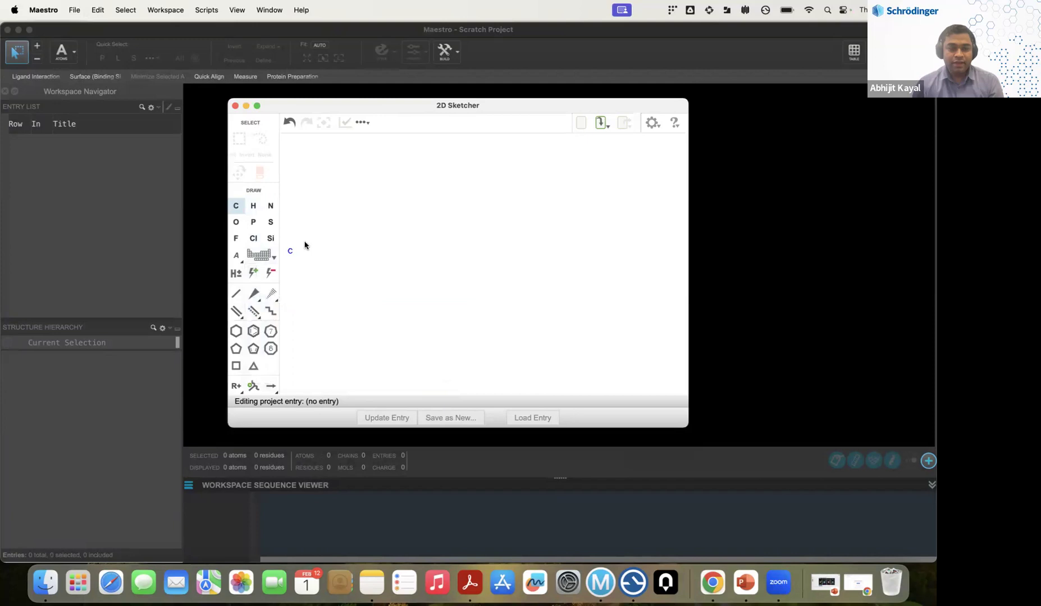
Draw a benzene ring on the empty sketcher canvas and attach a single carbon bond to its lowest atom.
left_click(254, 332)
left_click(425, 251)
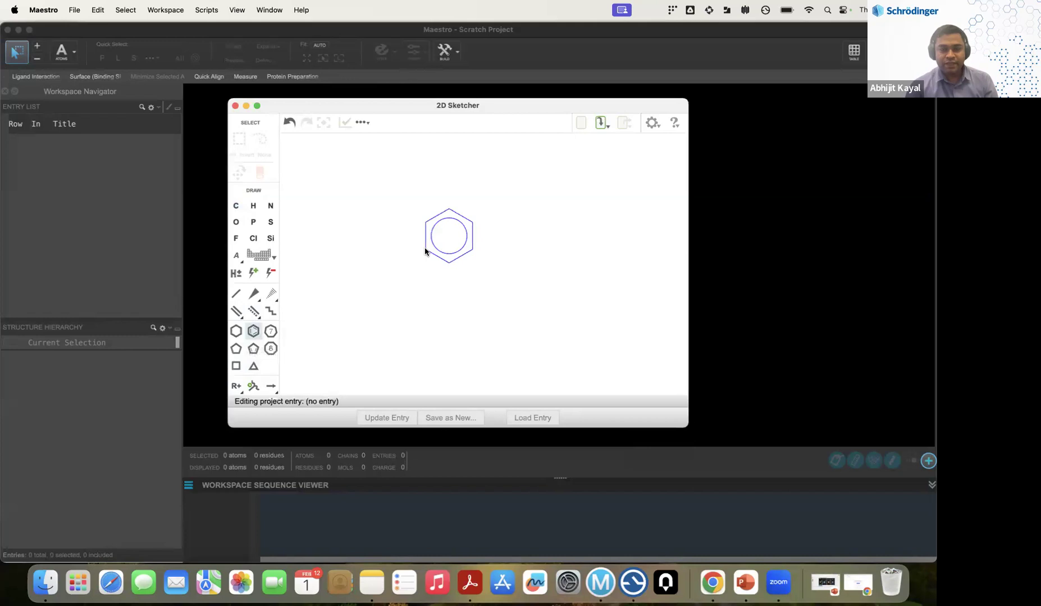
left_click(253, 331)
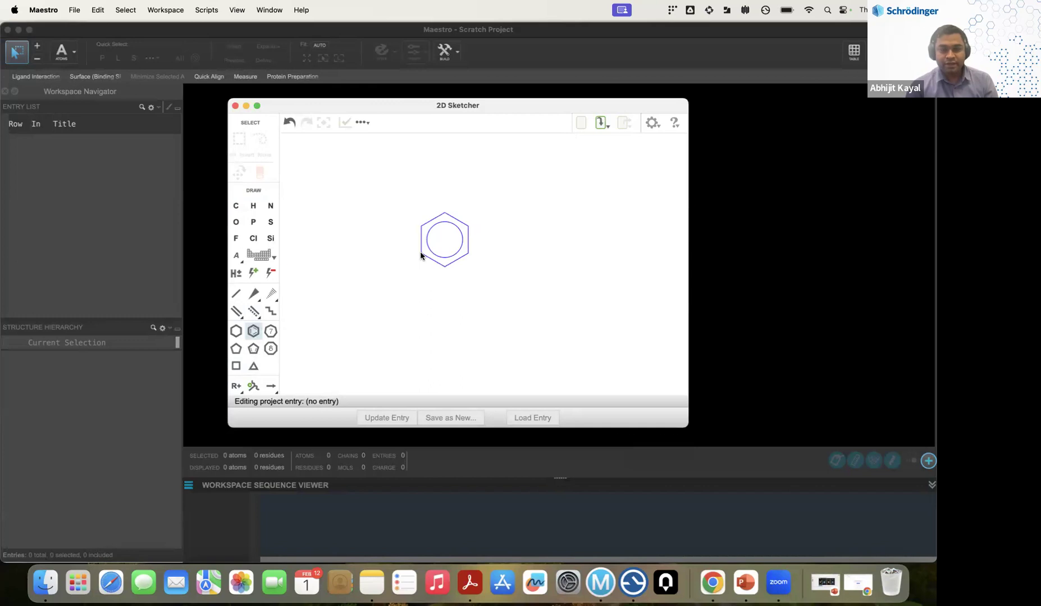
left_click(420, 255)
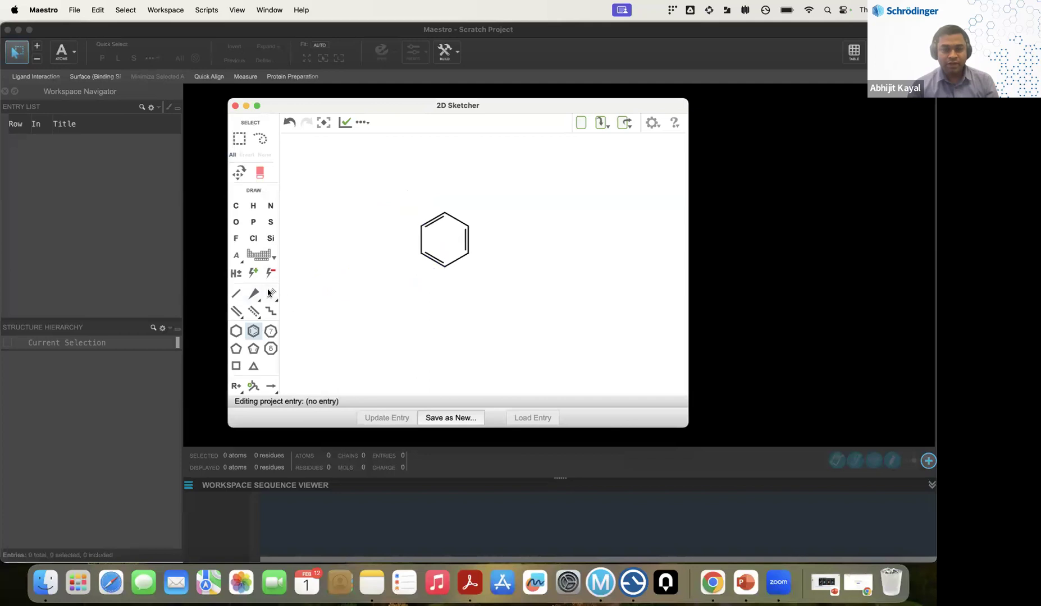
left_click(237, 297)
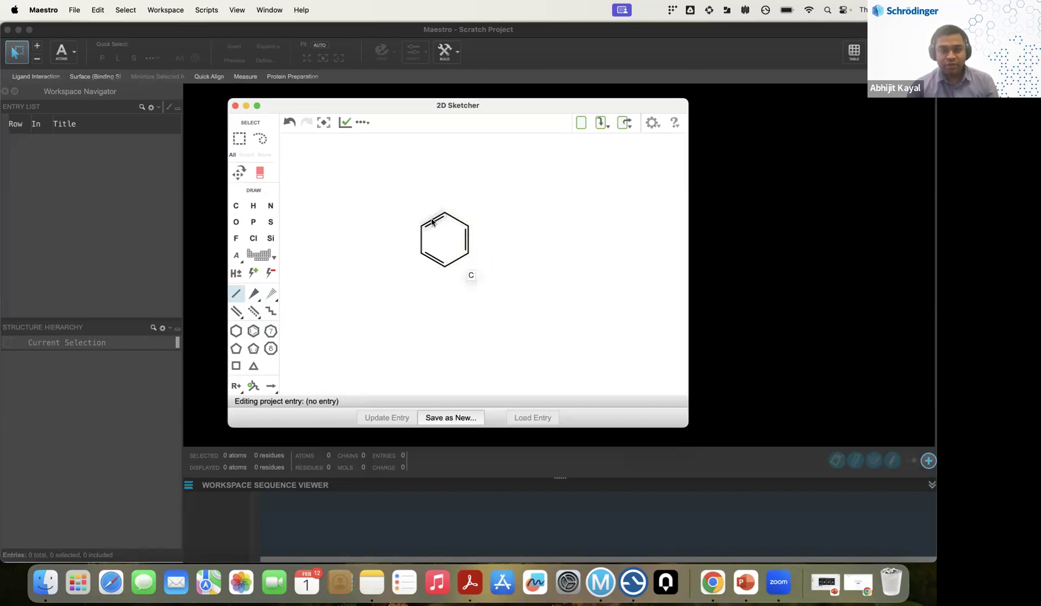
left_click(444, 268)
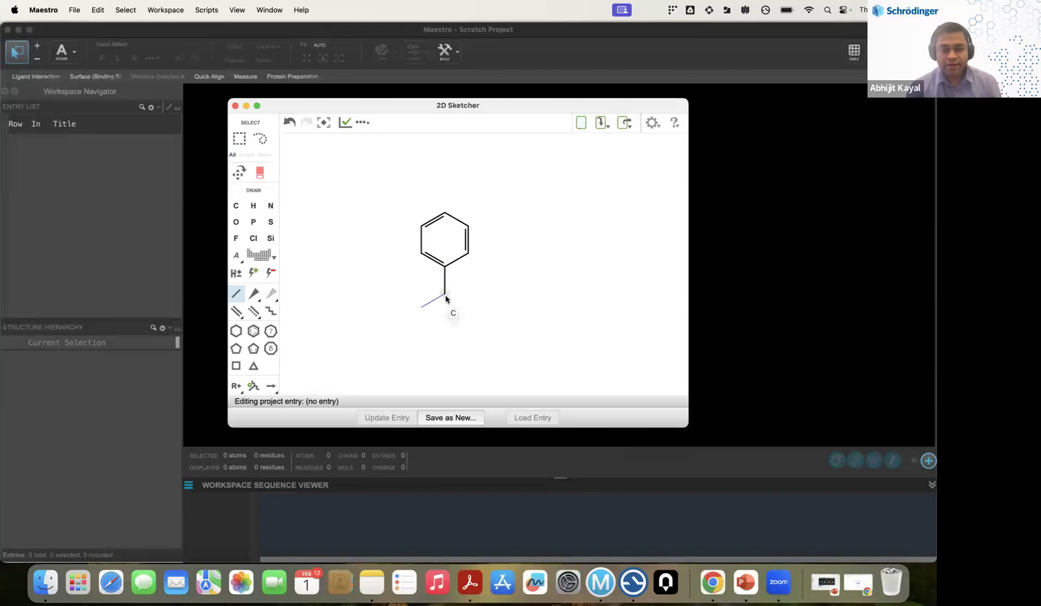
Change the lower substituent's end carbon to oxygen and grow a four-carbon single-bonded chain from the ring's top atom.
left_click(236, 222)
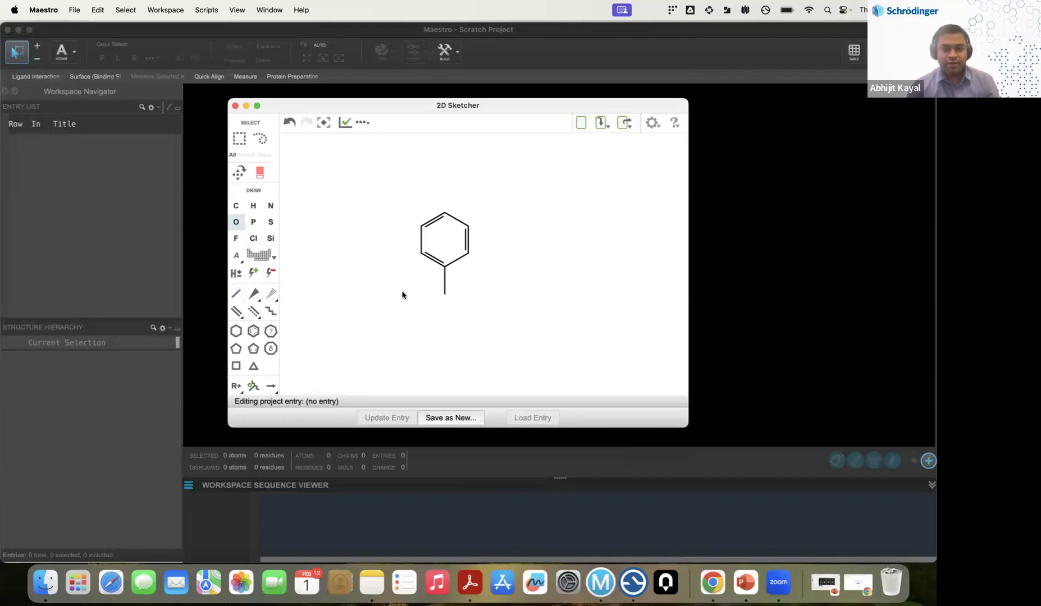
left_click(444, 298)
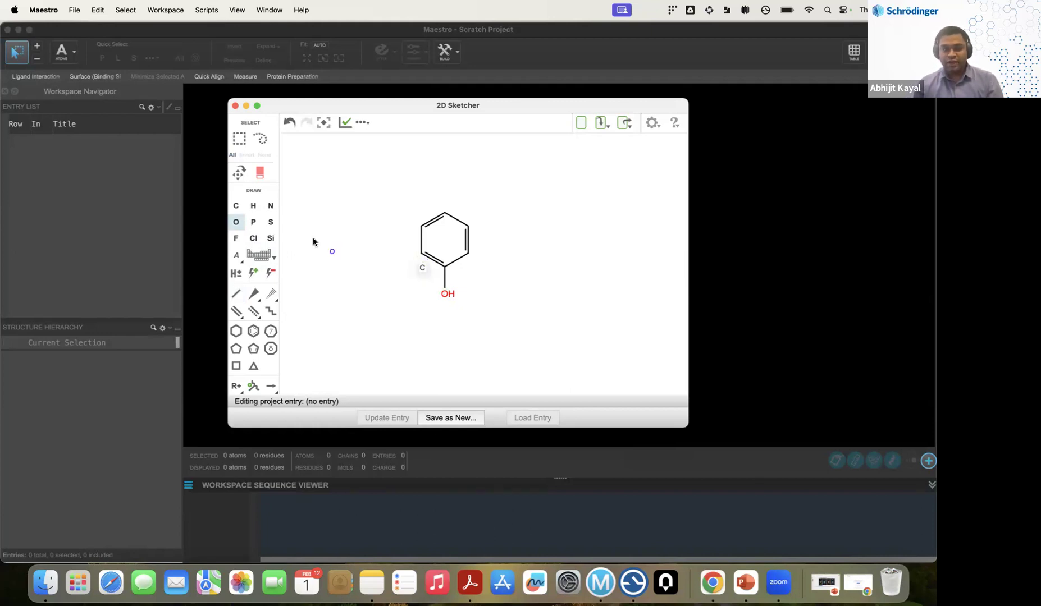
left_click(236, 293)
left_click(445, 211)
left_click(446, 187)
left_click(468, 174)
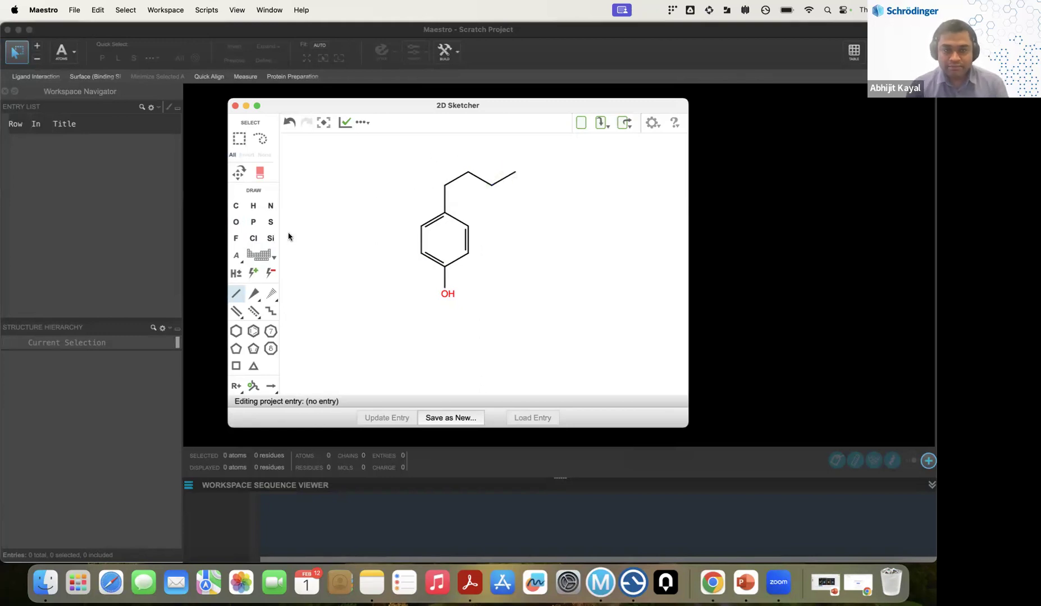
Undo the whole upper carbon chain and redo its first two bonds, leaving an ethyl group on the ring.
left_click(289, 123)
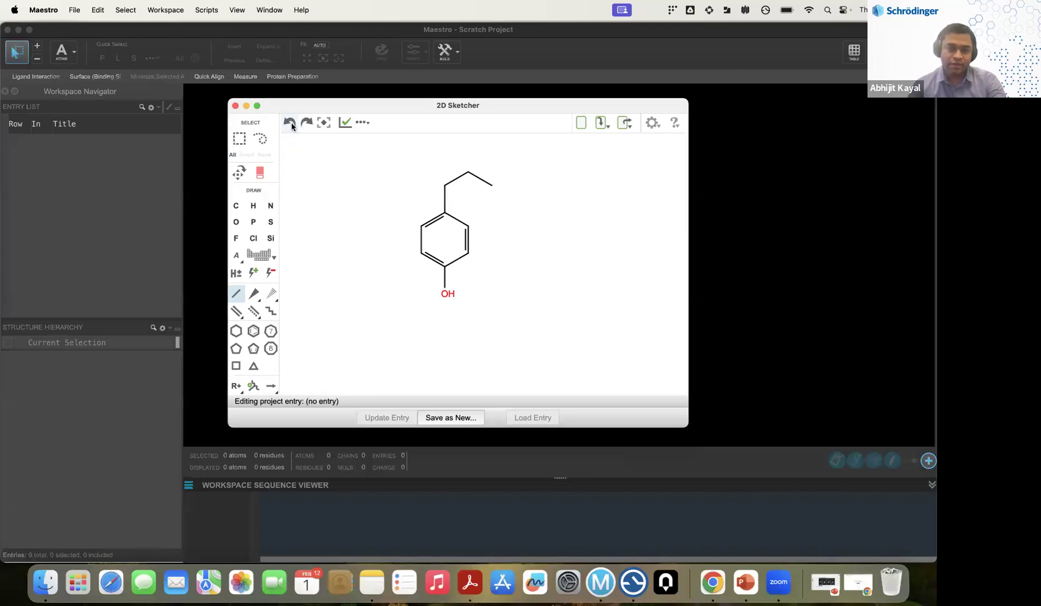
left_click(289, 123)
left_click(290, 122)
left_click(289, 122)
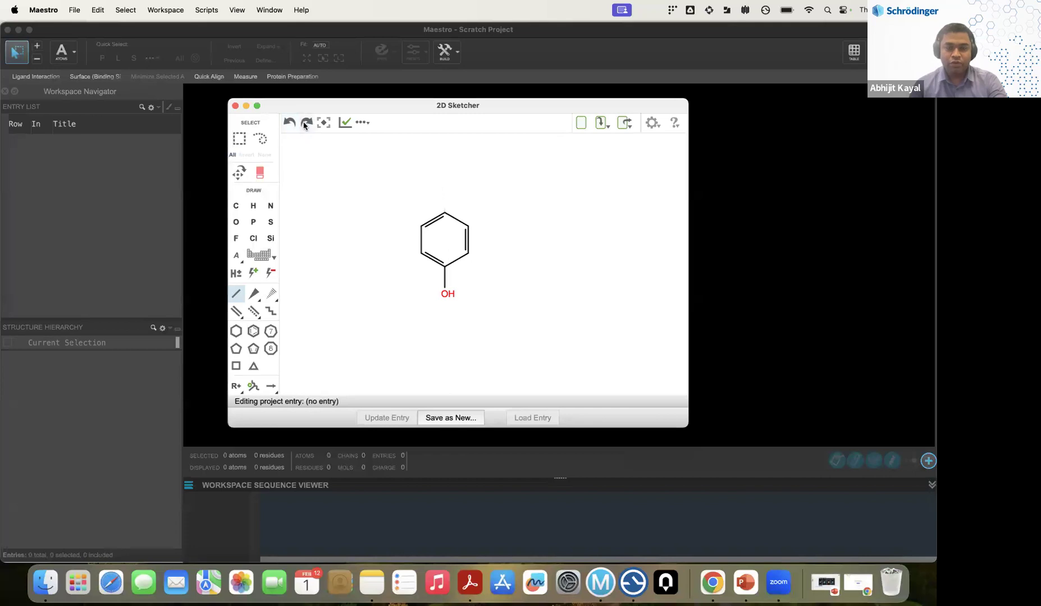
left_click(306, 123)
left_click(306, 123)
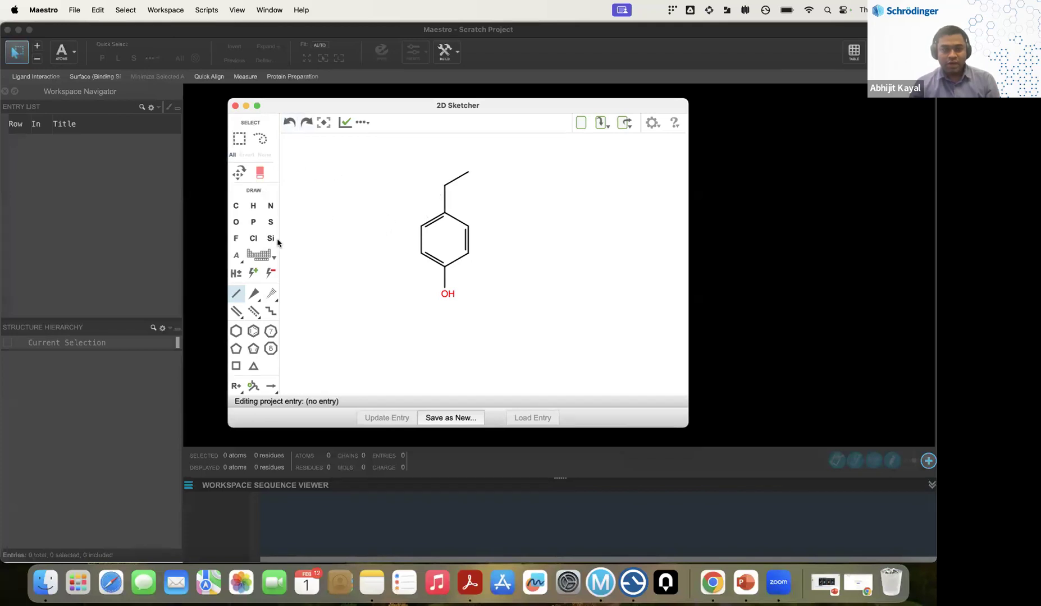
Change the chain atom next to the ring to nitrogen and extend the chain's end by one single-bonded carbon.
left_click(270, 206)
left_click(445, 185)
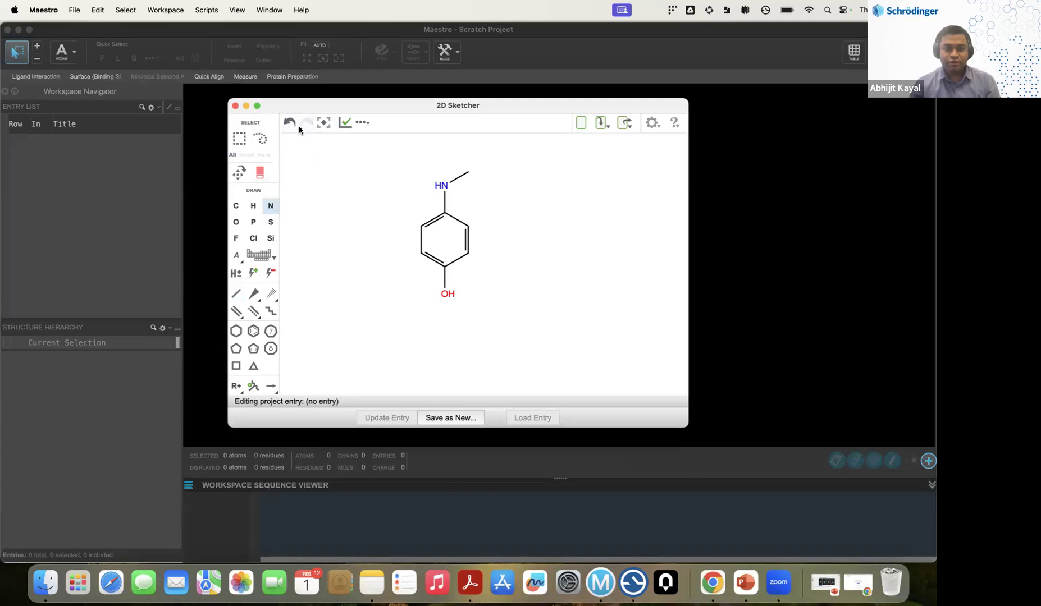
left_click(235, 293)
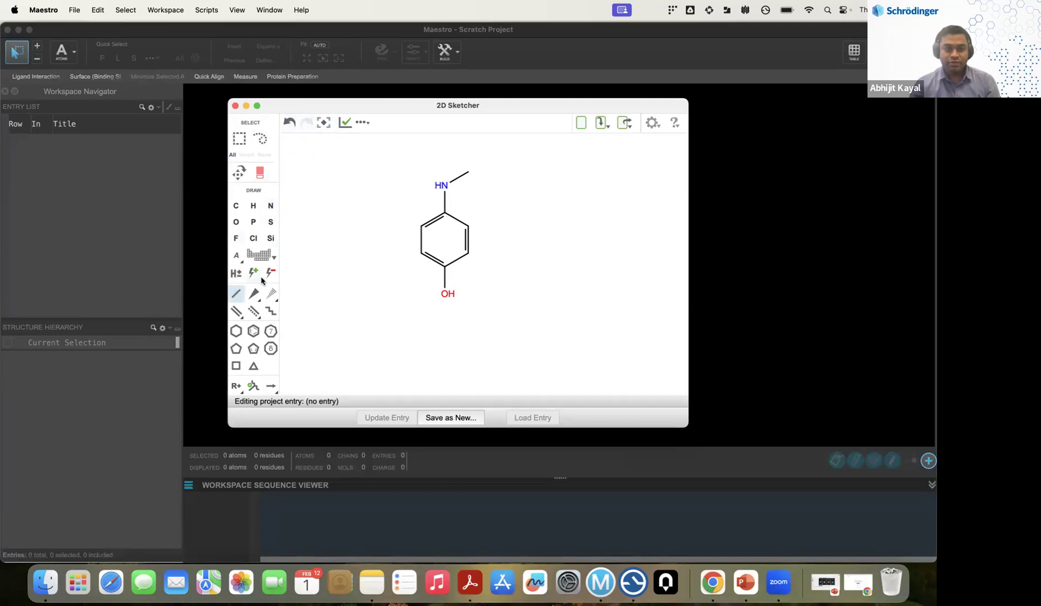
left_click(468, 178)
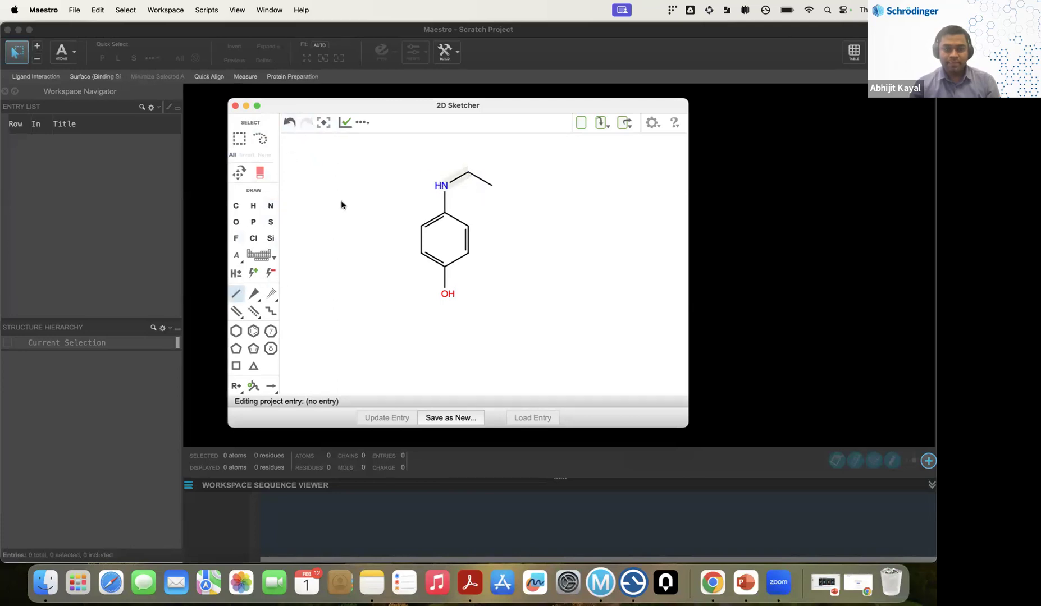
Add a double bond to the carbon beside the nitrogen and change its end atom to oxygen, forming the amide carbonyl.
left_click(237, 312)
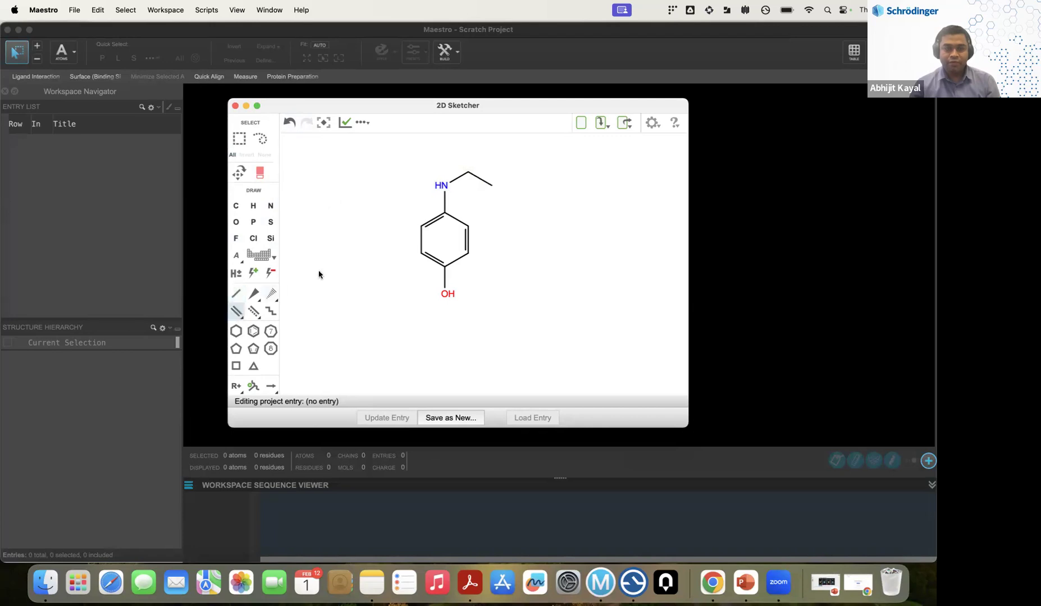
left_click(467, 167)
left_click(236, 222)
left_click(467, 146)
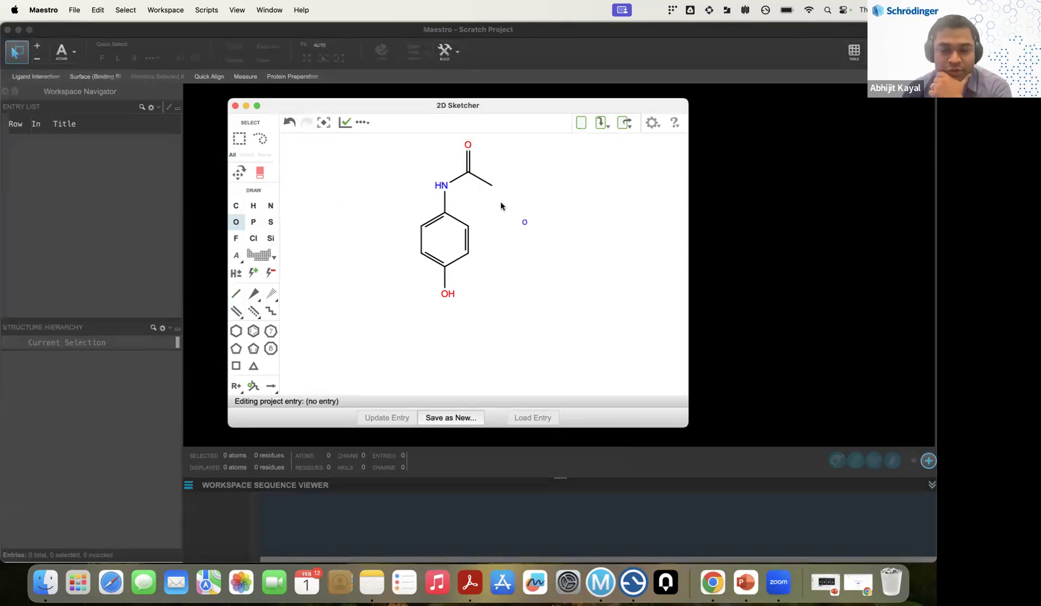
left_click(235, 293)
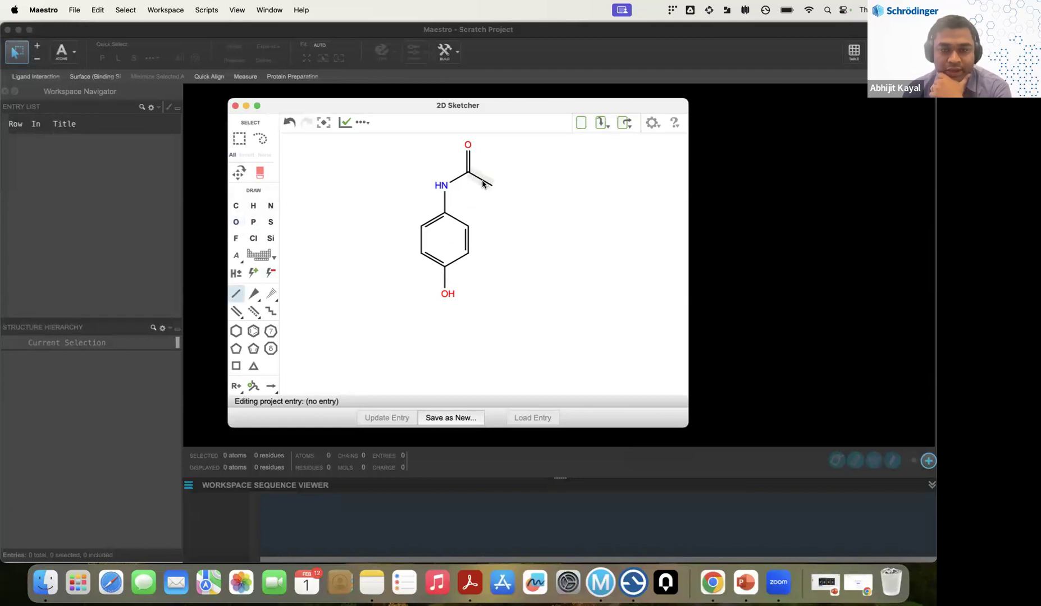
left_click(444, 203)
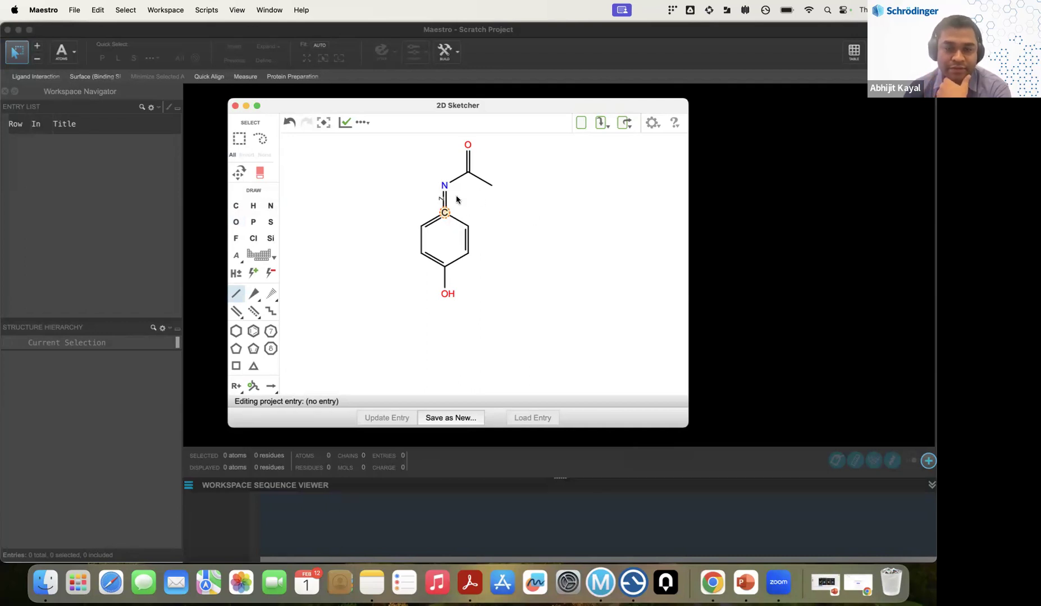
left_click(289, 122)
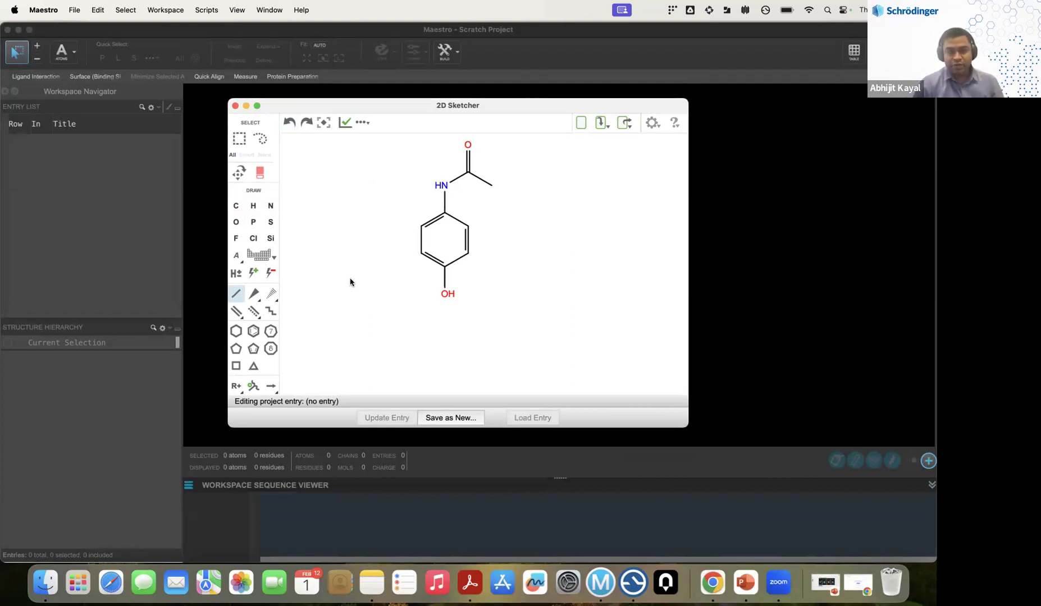
Save the sketched molecule as a new project entry titled Paracetamol.
left_click_drag(408, 109, 278, 129)
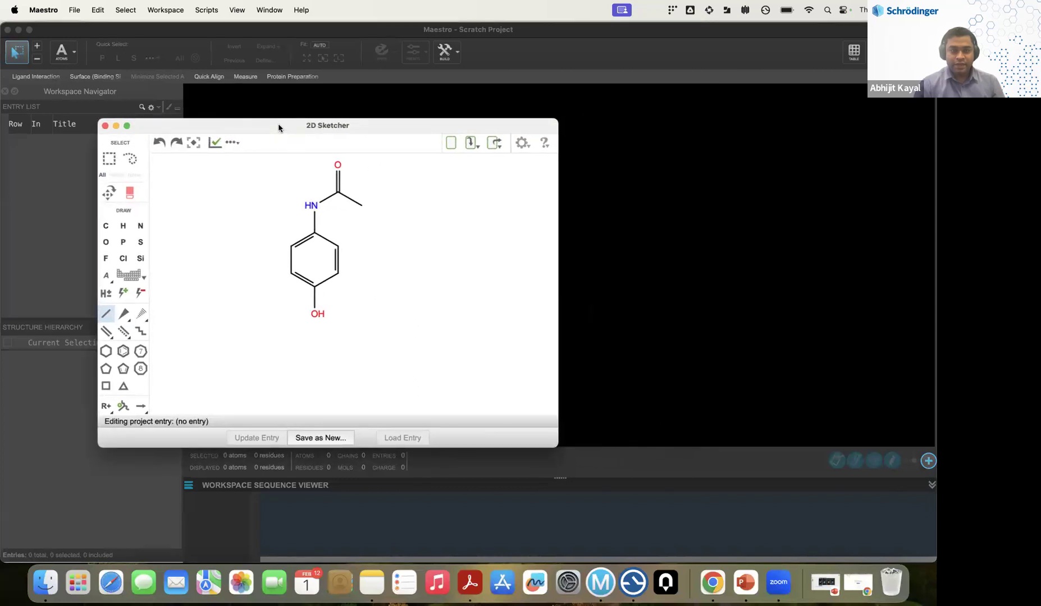
left_click(324, 438)
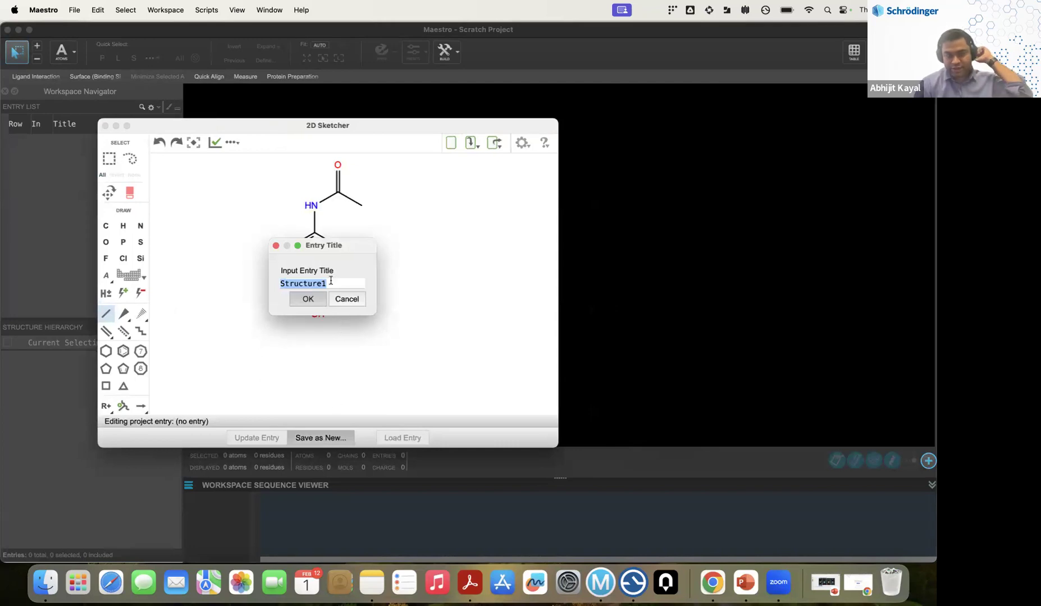
key("BackSpace")
type("Paracetamol")
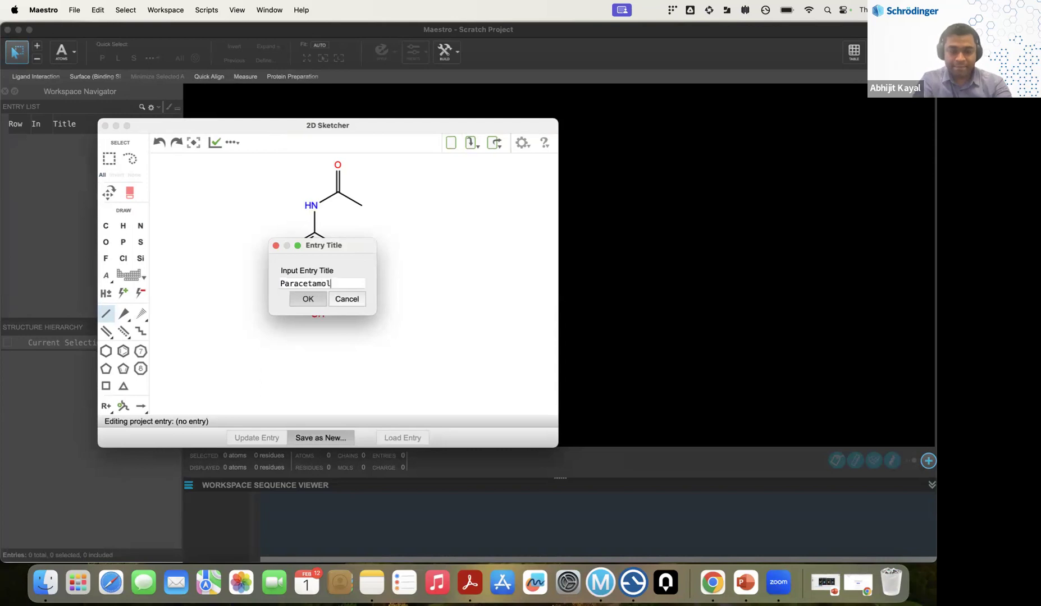
left_click(307, 298)
Move the 2D Sketcher off the molecule in the workspace, select the Paracetamol entry, and close the sketcher.
mouse_move(266, 124)
left_mouse_down()
mouse_move(373, 226)
mouse_move(466, 348)
left_mouse_up()
left_click(63, 148)
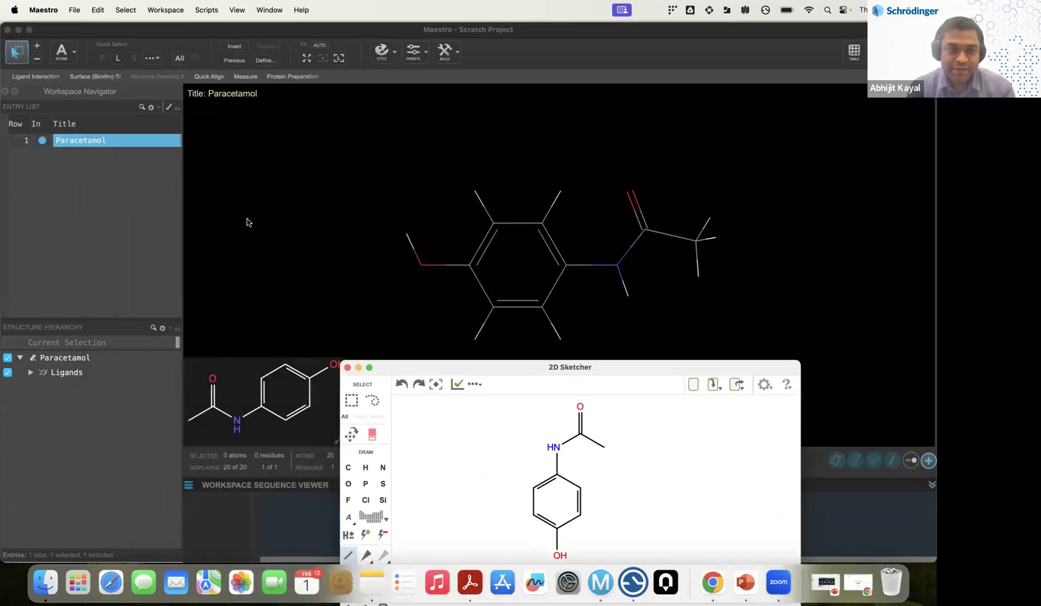
double_click(77, 142)
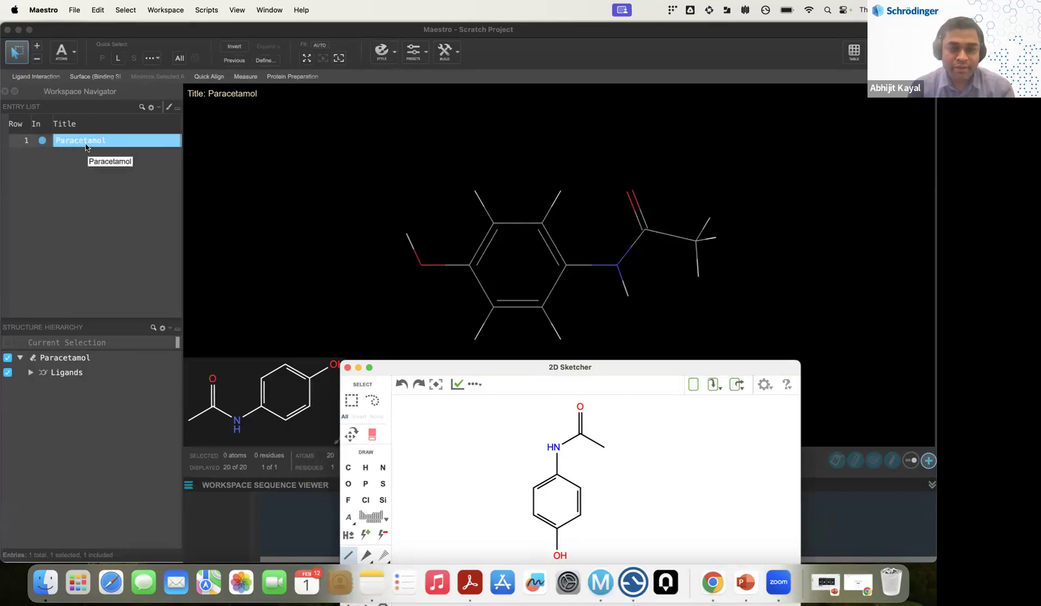
key("Escape")
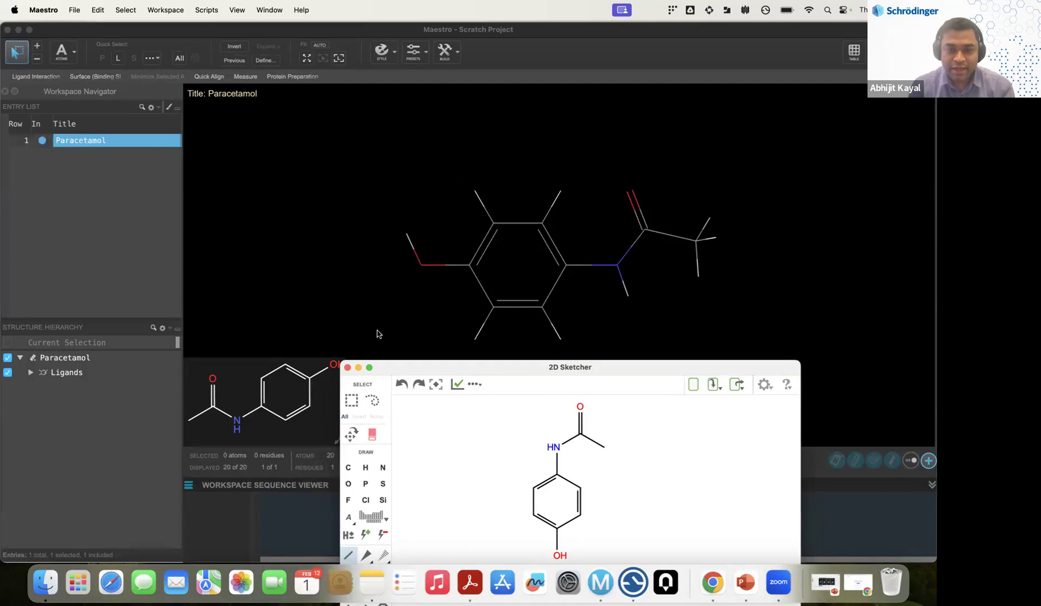
left_click(347, 368)
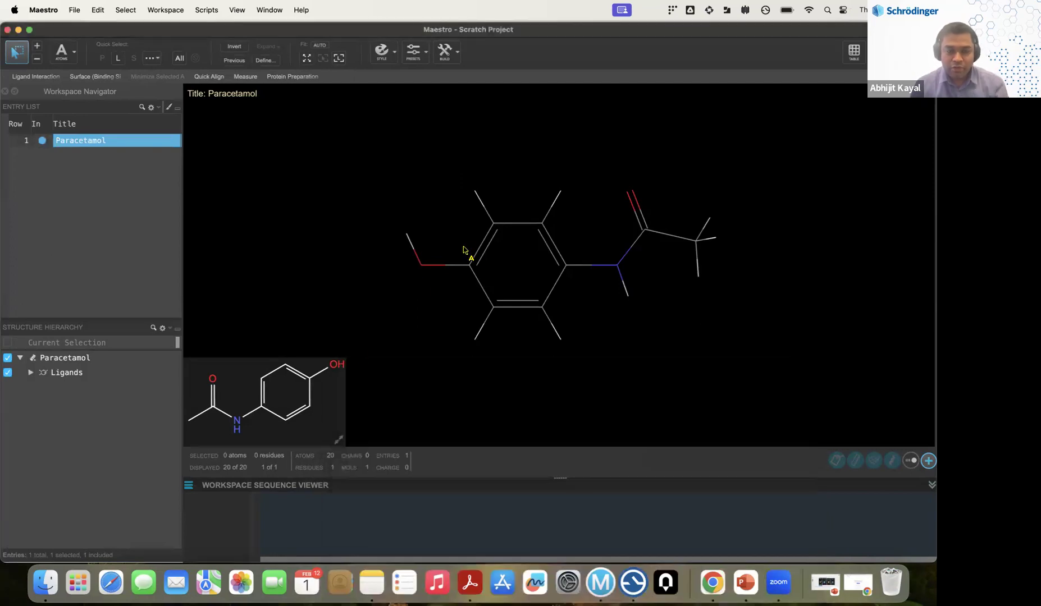
Rotate, translate and zoom the 3D paracetamol structure in the workspace to examine it from different angles.
middle_click_drag(523, 251, 511, 204)
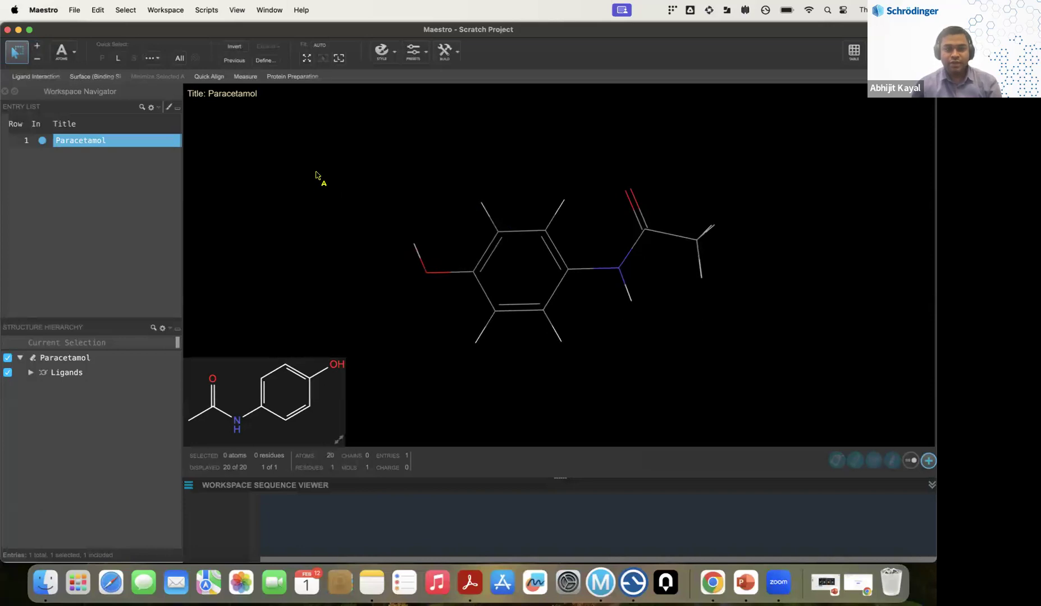
right_click_drag(495, 204, 476, 165)
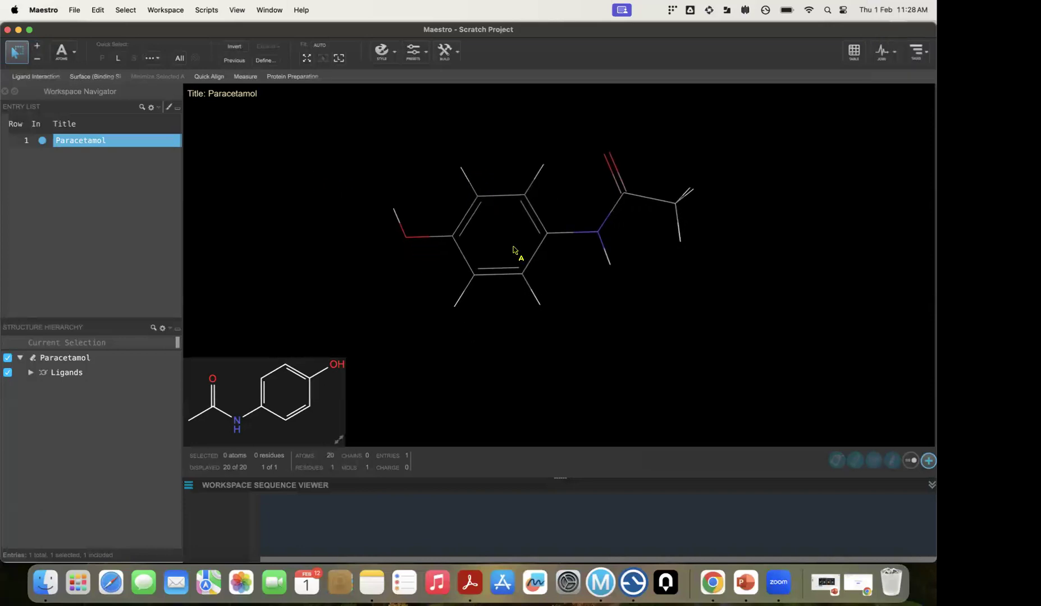
scroll(587, 293, "down", 2)
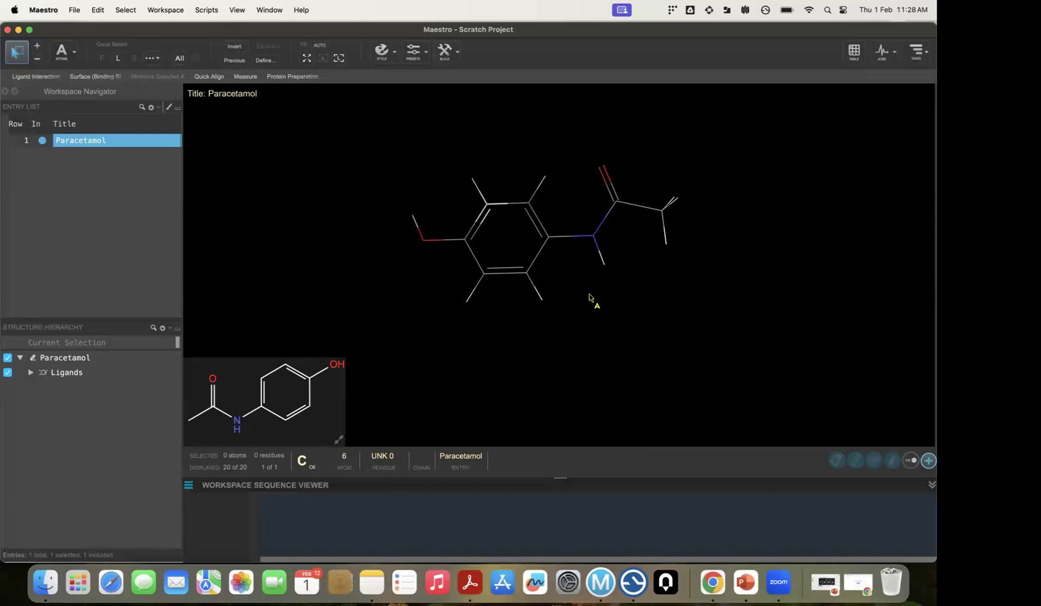
scroll(587, 298, "down", 1)
middle_click_drag(583, 296, 595, 272)
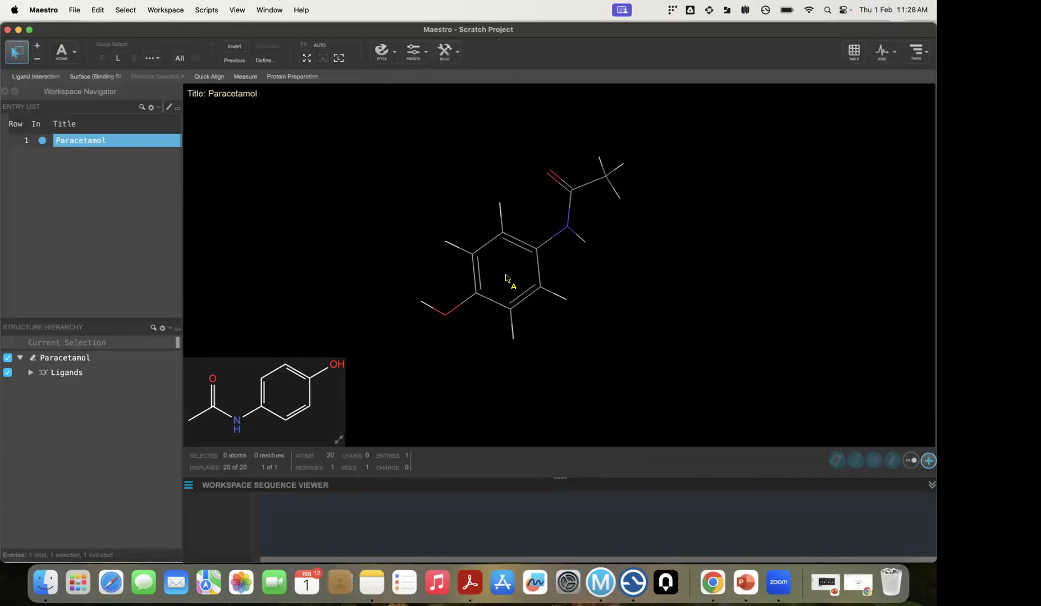
middle_click_drag(505, 277, 491, 274)
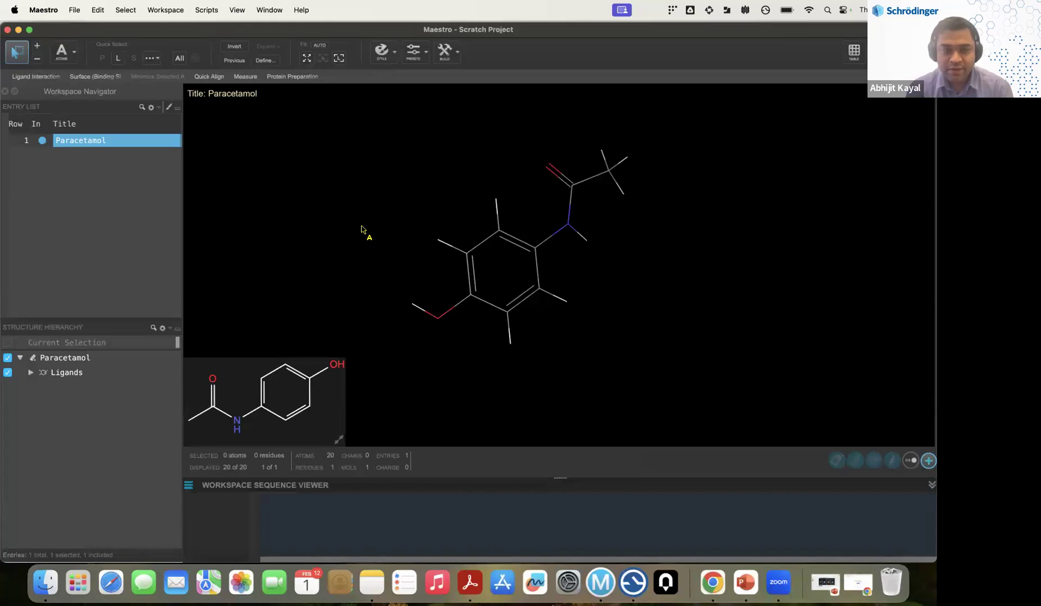
right_click_drag(361, 229, 428, 233)
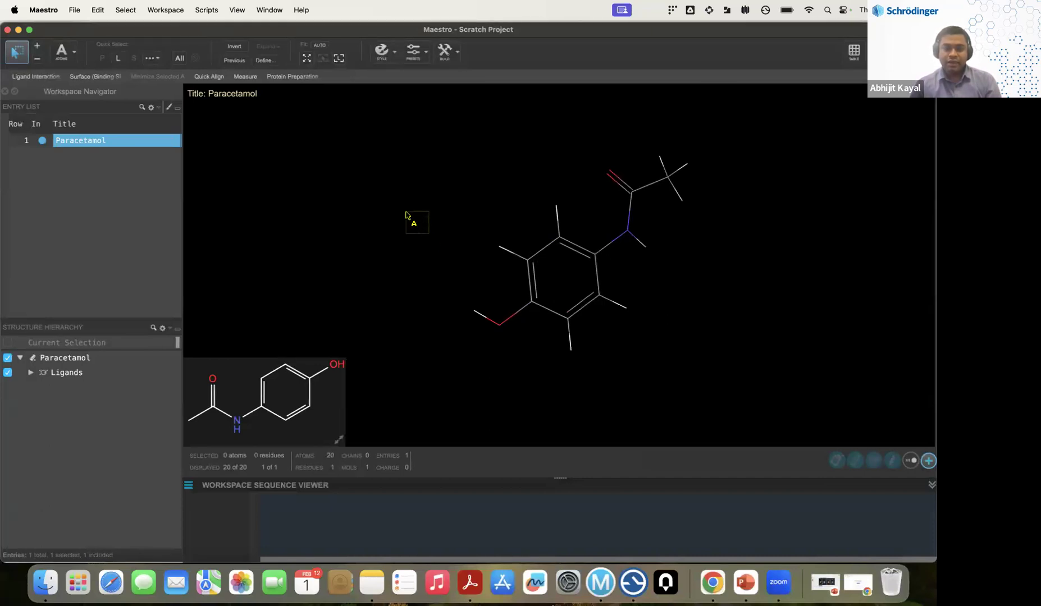
Select all atoms of the paracetamol molecule with a selection box and clear the selection.
left_click_drag(437, 162, 702, 371)
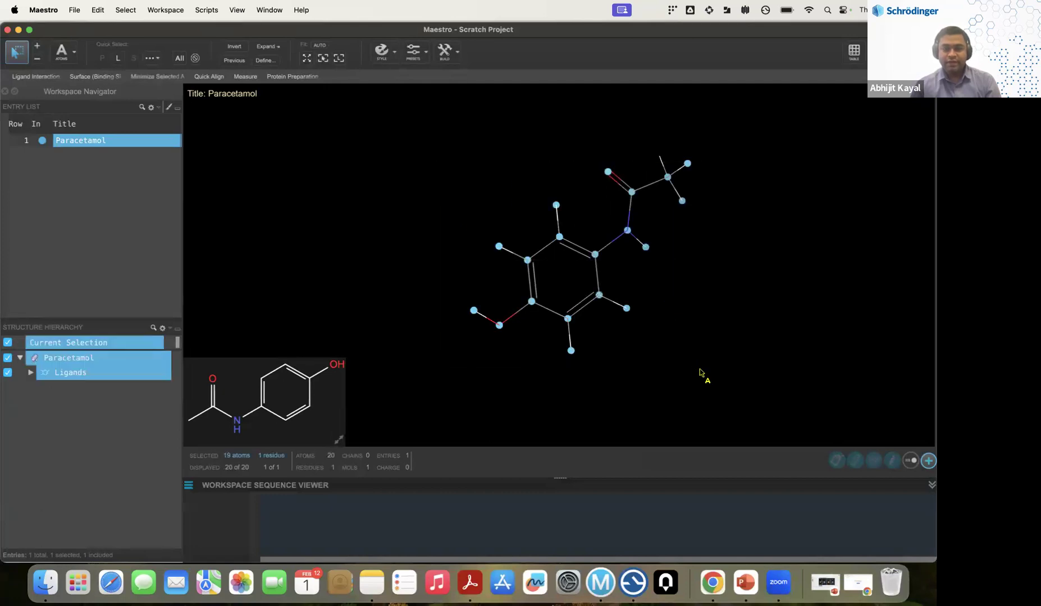
left_click(489, 202)
left_click_drag(406, 109, 730, 360)
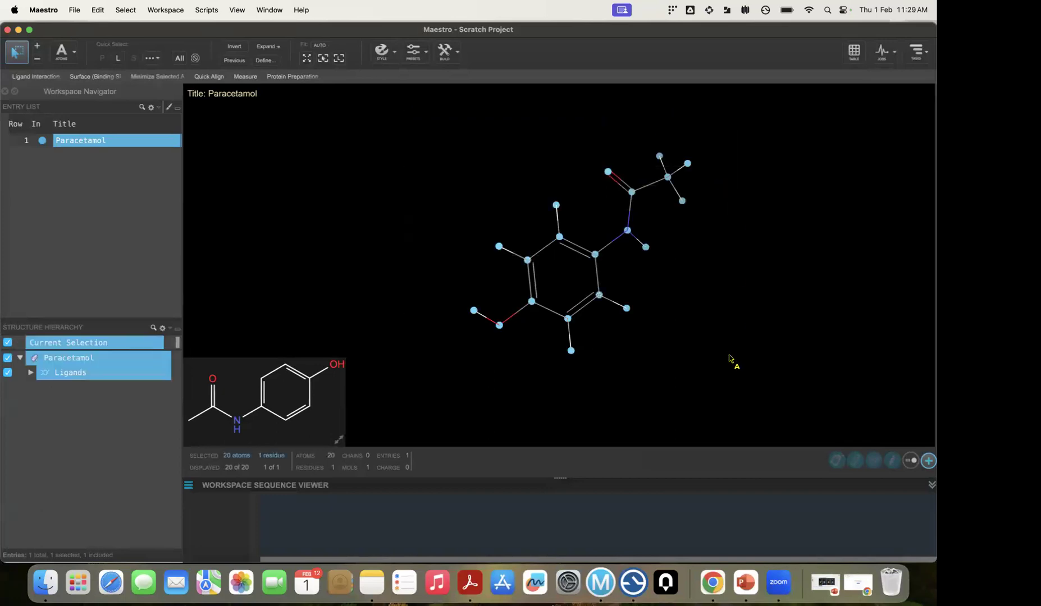
left_click(708, 332)
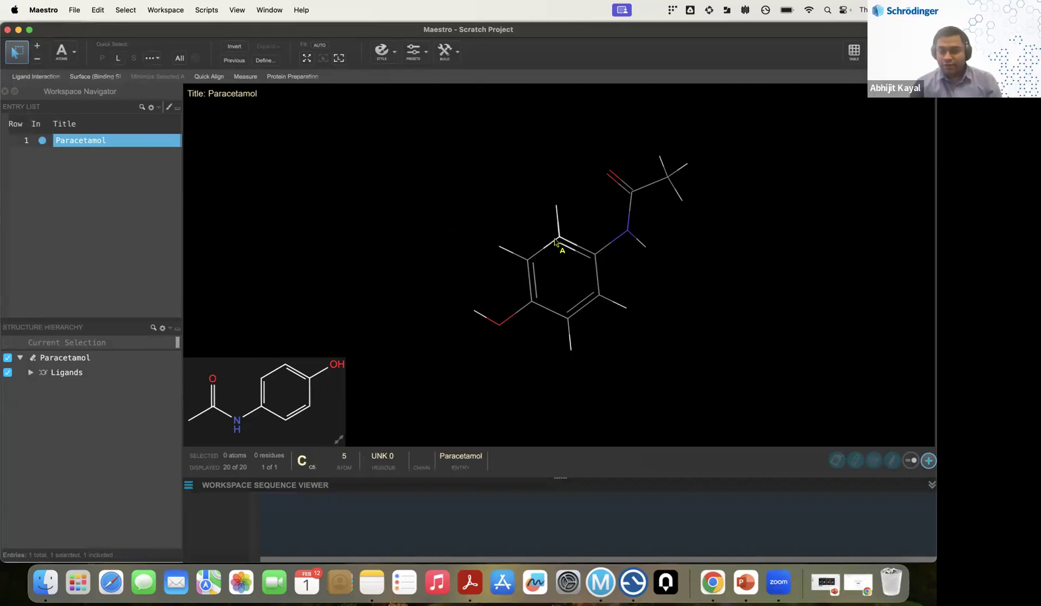
Zoom in and out on the paracetamol molecule to examine its ring and amide group at several sizes.
middle_click_drag(575, 232, 587, 206)
middle_click_drag(523, 266, 527, 199)
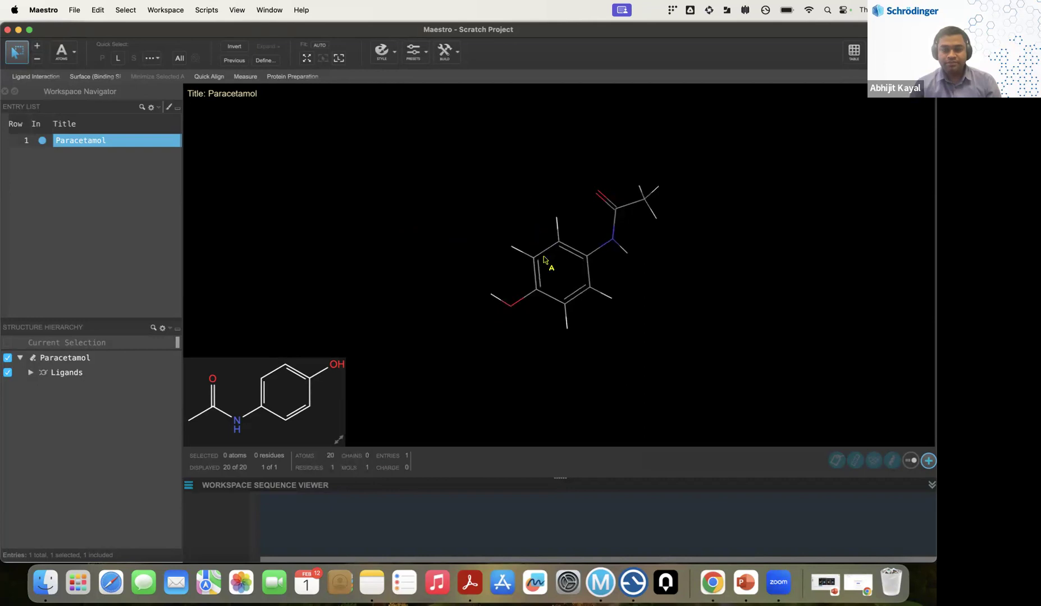
mouse_move(569, 272)
middle_mouse_down()
mouse_move(500, 264)
mouse_move(590, 270)
mouse_move(551, 261)
mouse_move(565, 277)
middle_mouse_up()
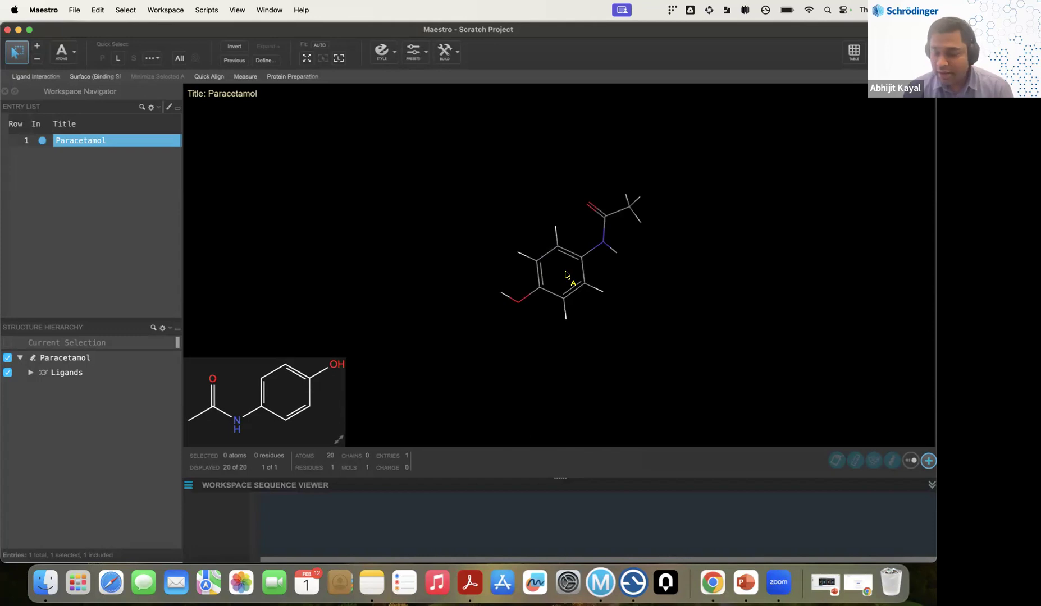
scroll(566, 275, "up", 2)
scroll(566, 275, "down", 1)
scroll(566, 275, "up", 3)
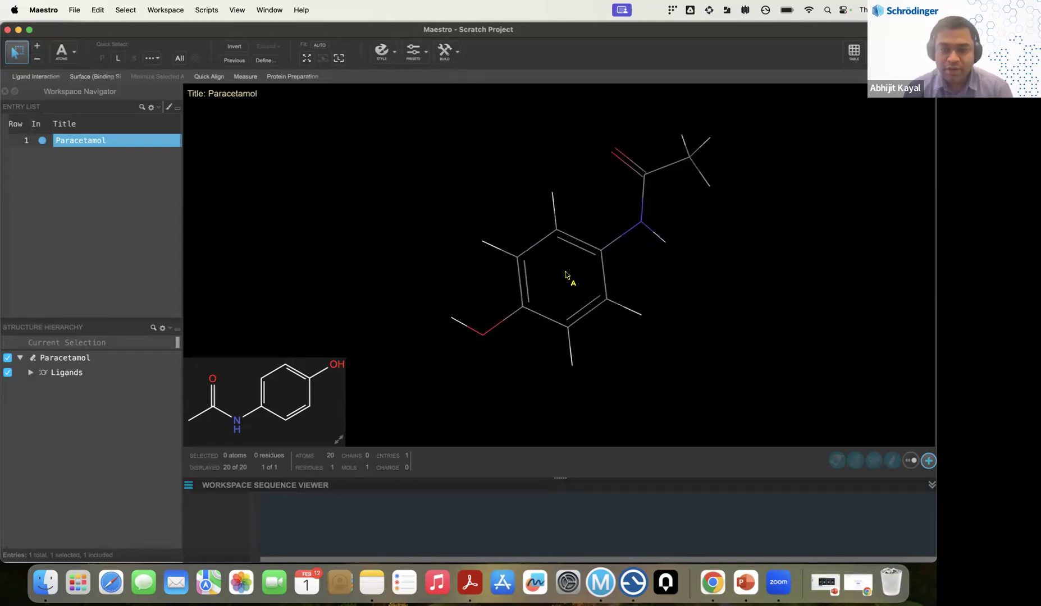
scroll(565, 275, "down", 2)
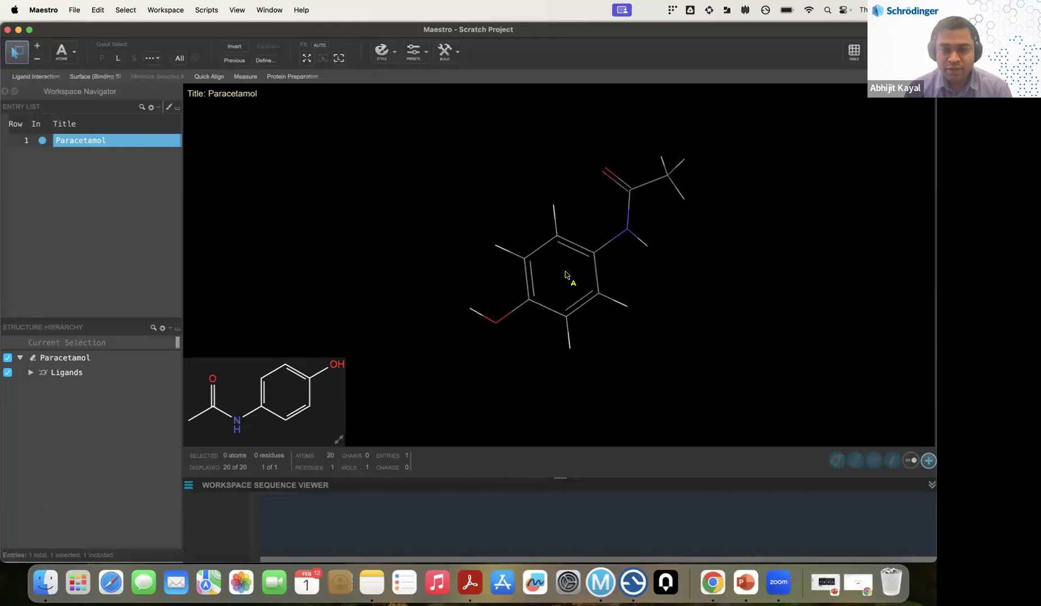
scroll(566, 275, "down", 2)
scroll(477, 212, "up", 1)
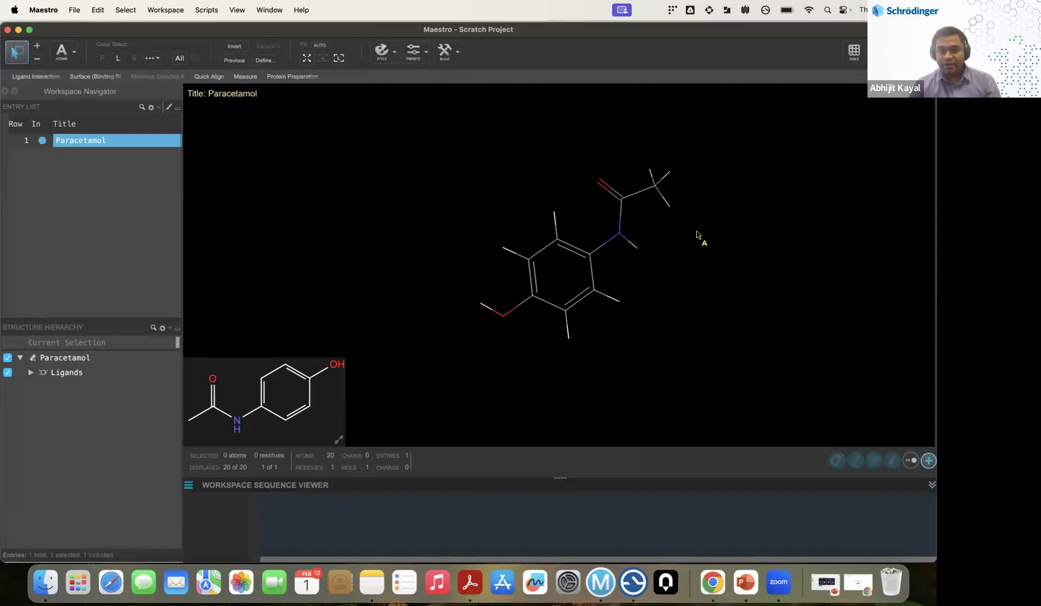
Select individual ring carbon atoms of the paracetamol molecule one at a time, clearing the selection between picks.
right_click_drag(696, 235, 645, 216)
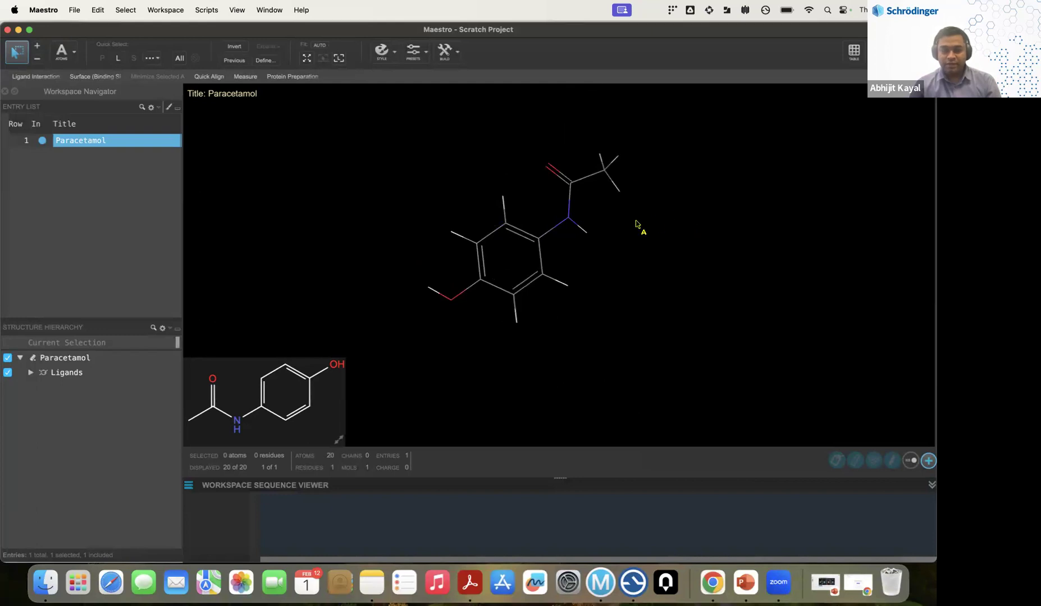
left_click_drag(365, 139, 584, 134)
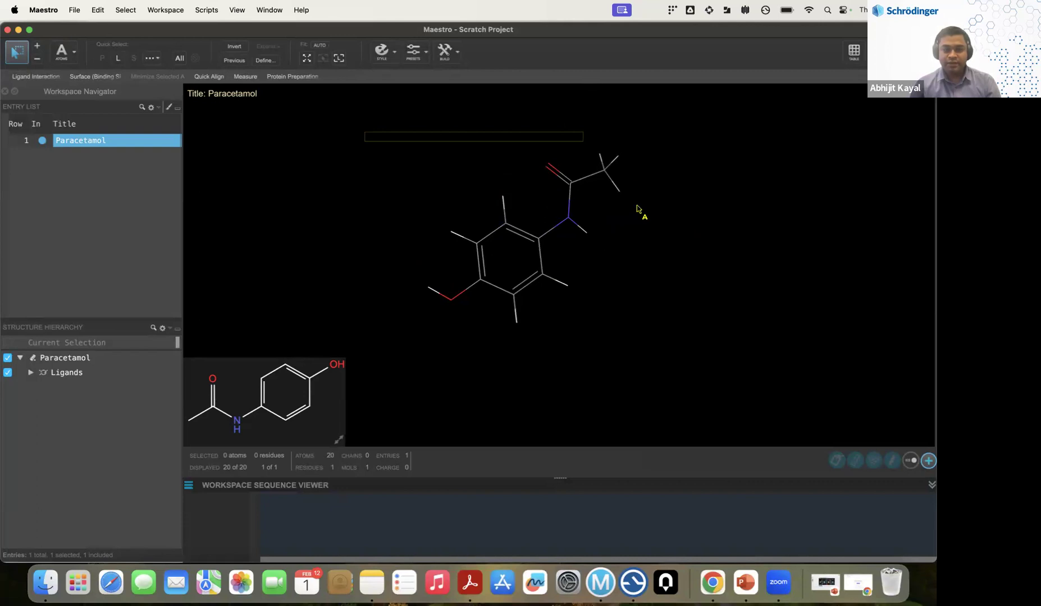
left_click(477, 247)
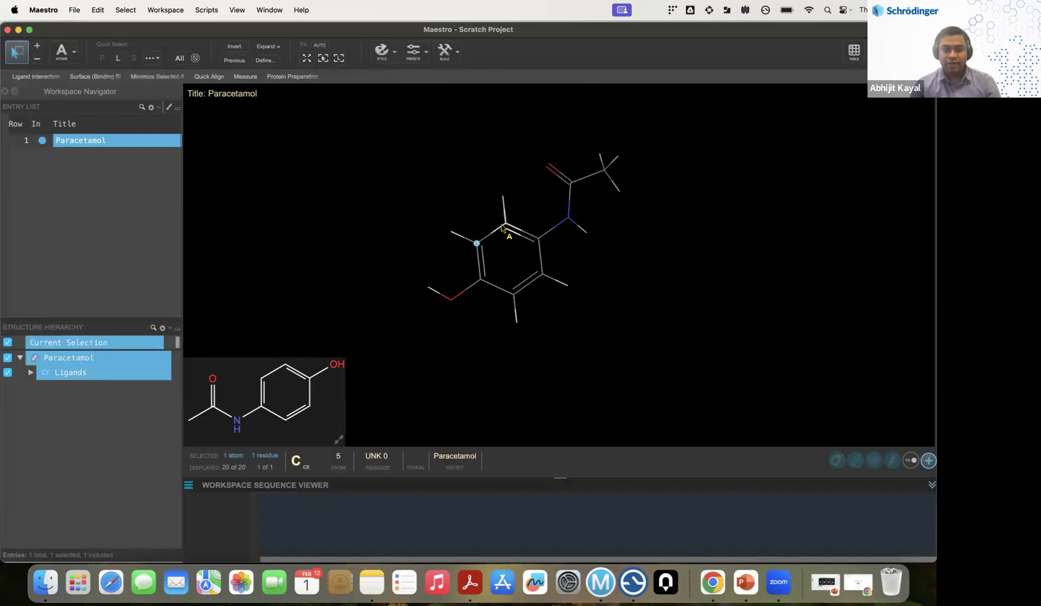
left_click(470, 215)
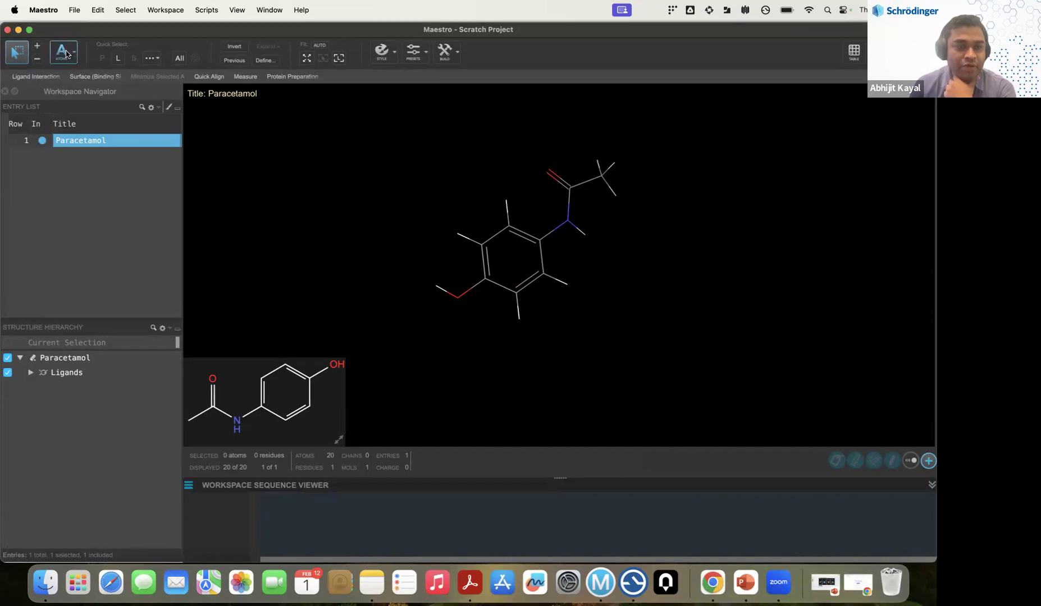
left_click(482, 246)
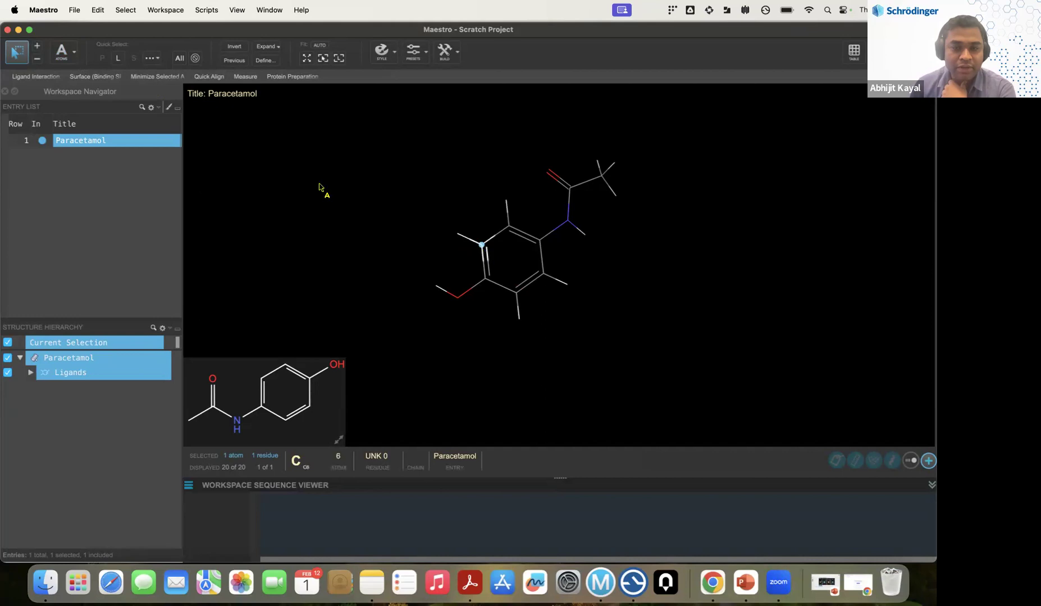
Set the selection level to Molecules and select the whole paracetamol molecule through one of its atoms.
left_click(63, 51)
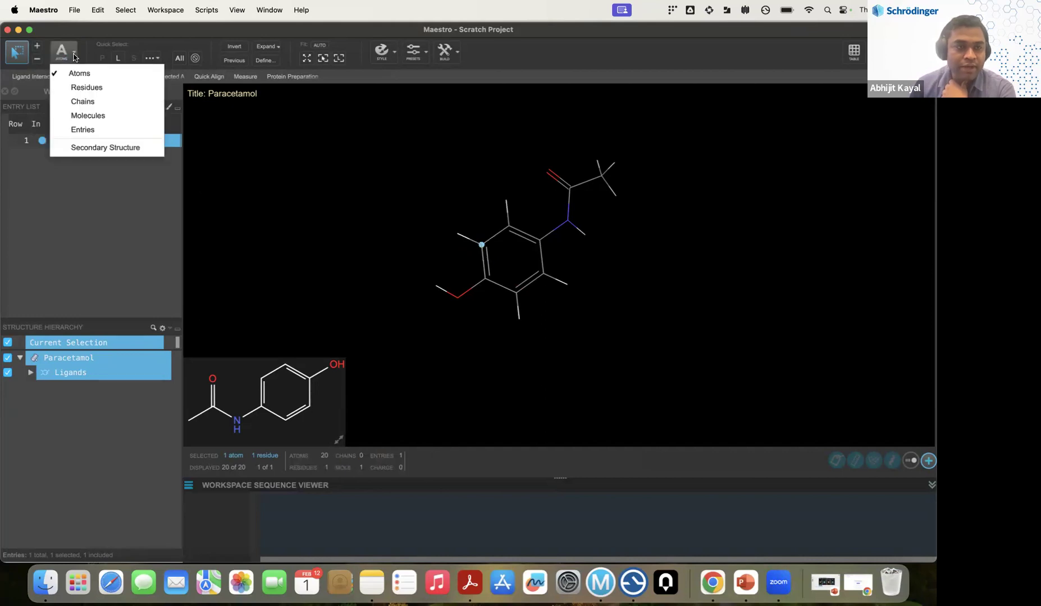
left_click(81, 116)
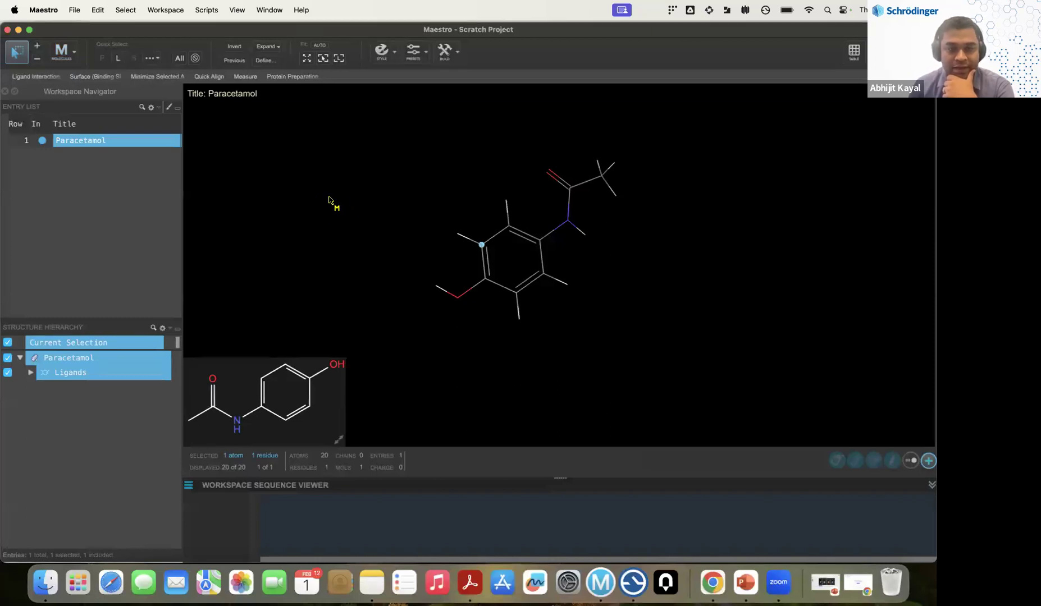
left_click(506, 209)
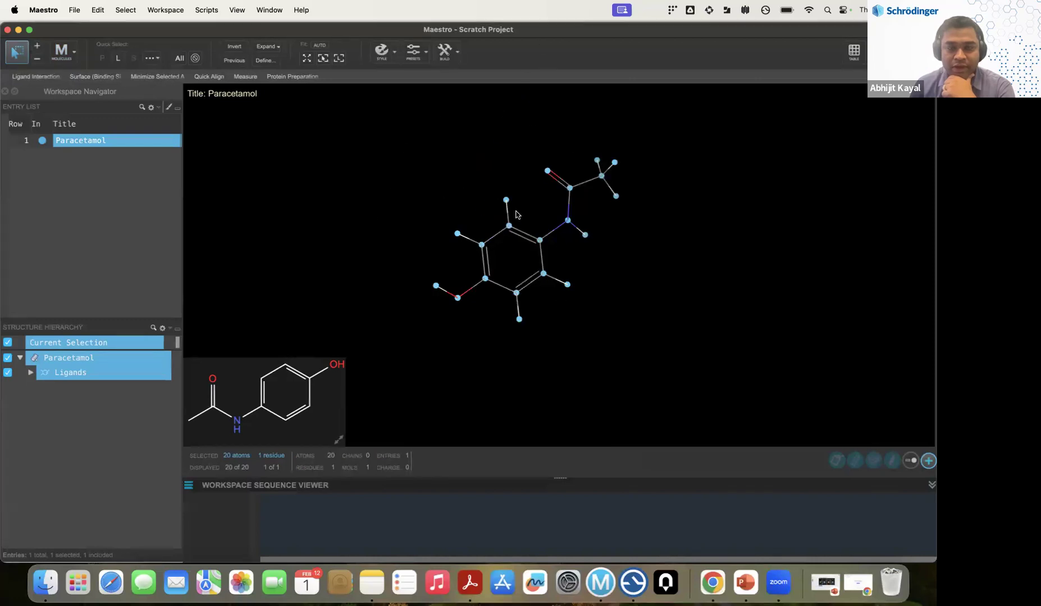
Return the selection level to Atoms, select a single ring carbon, and clear the selection.
left_click(71, 55)
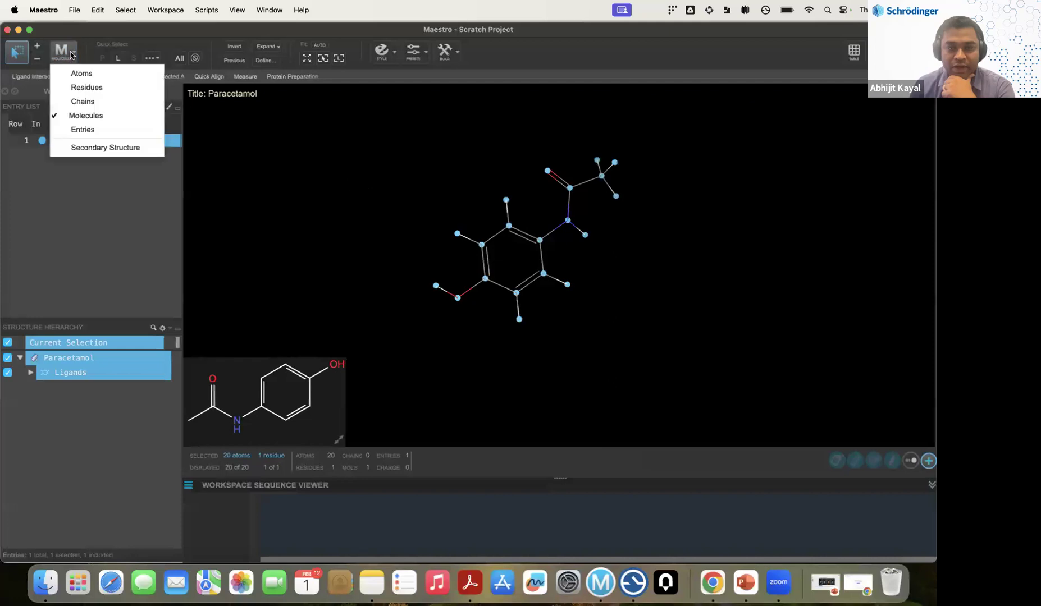
left_click(79, 73)
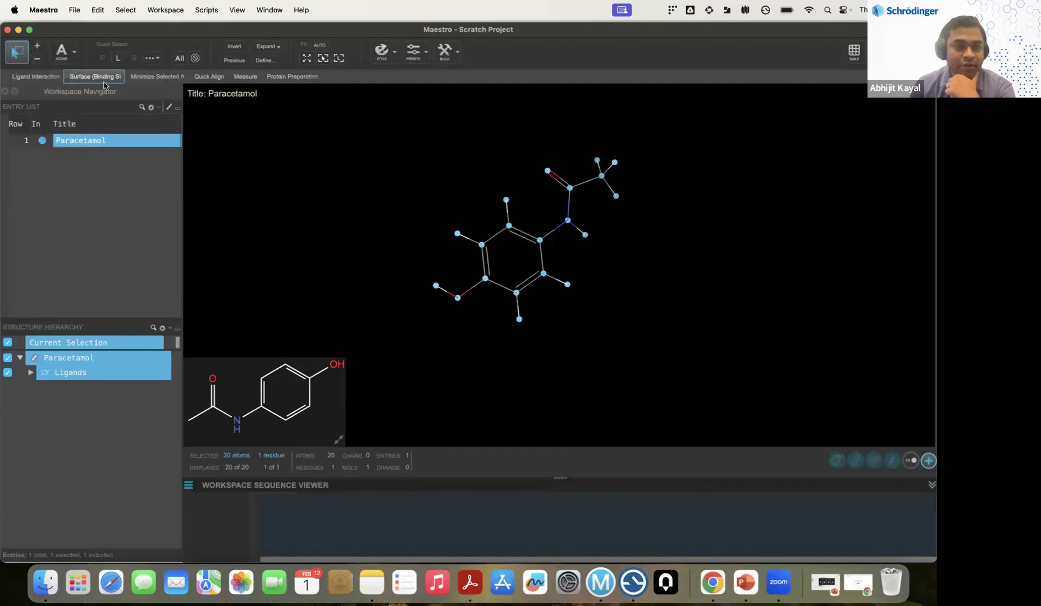
left_click(402, 220)
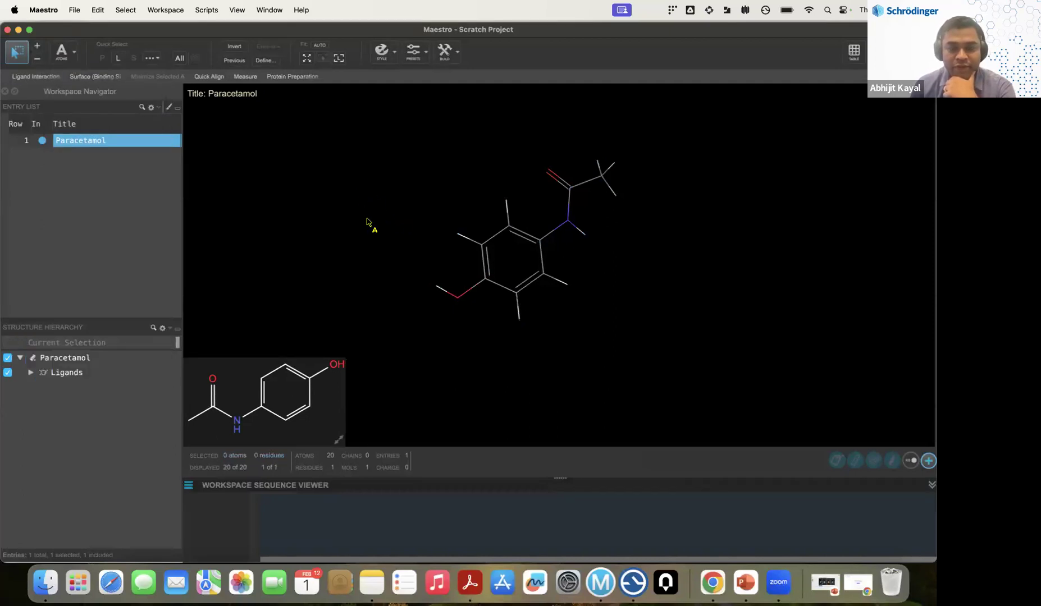
left_click(495, 230)
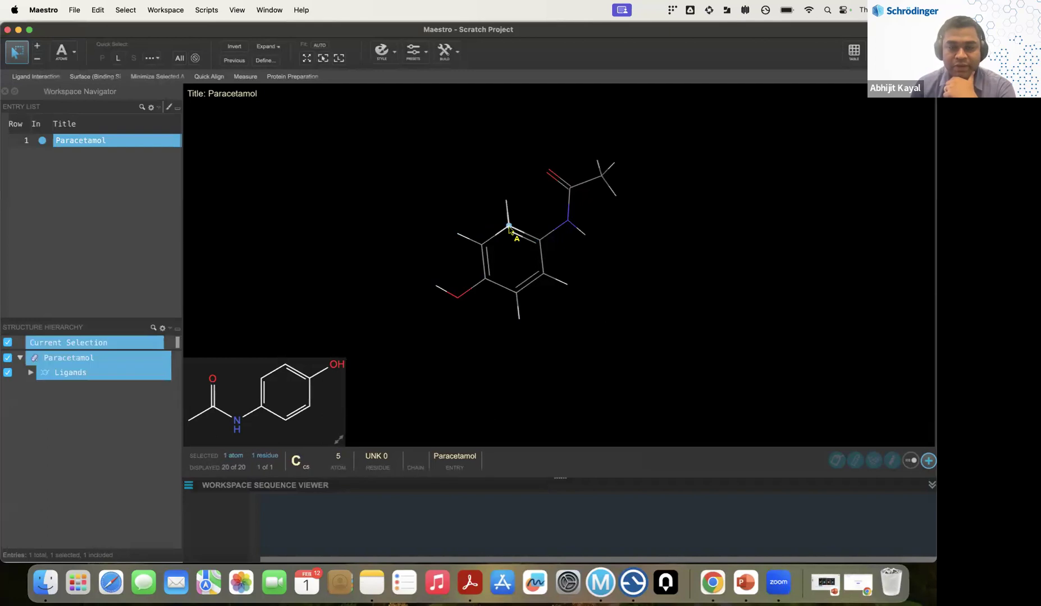
left_click(420, 216)
Switch the selection level from Atoms to Molecules again and select the entire paracetamol molecule.
left_click(73, 55)
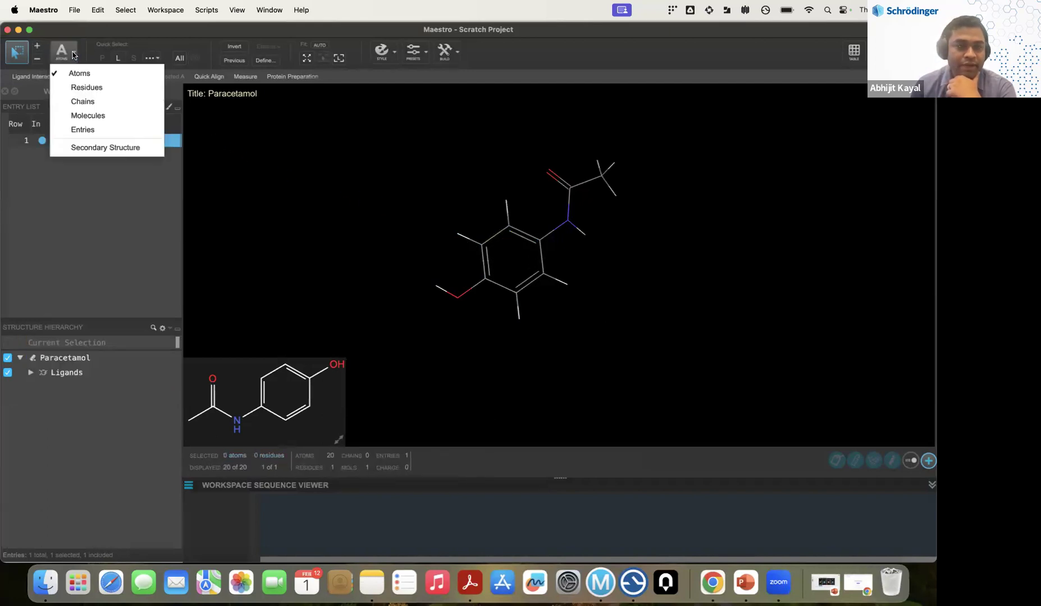
left_click(83, 117)
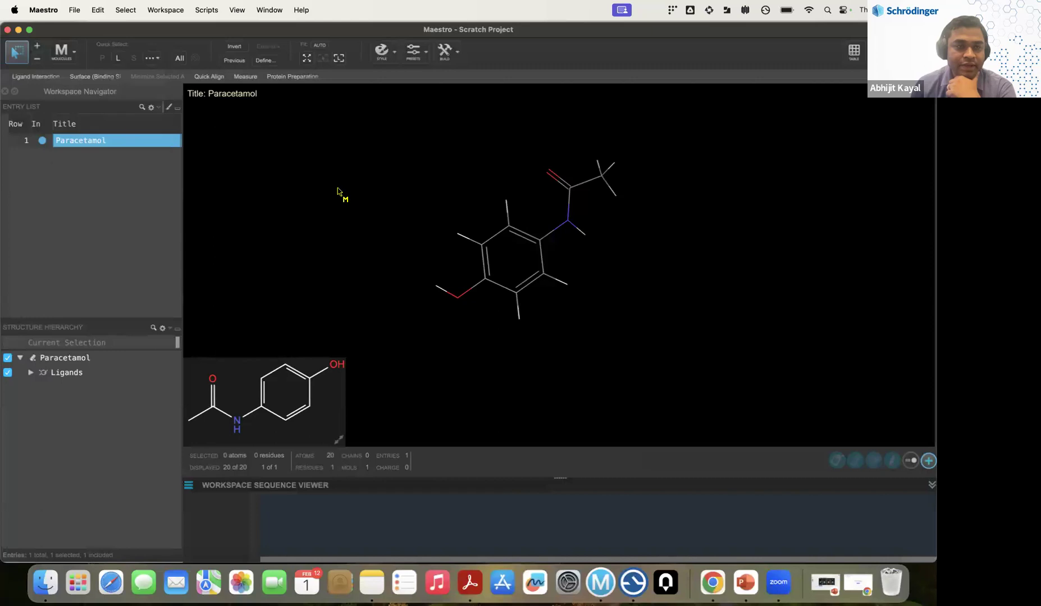
left_click(506, 201)
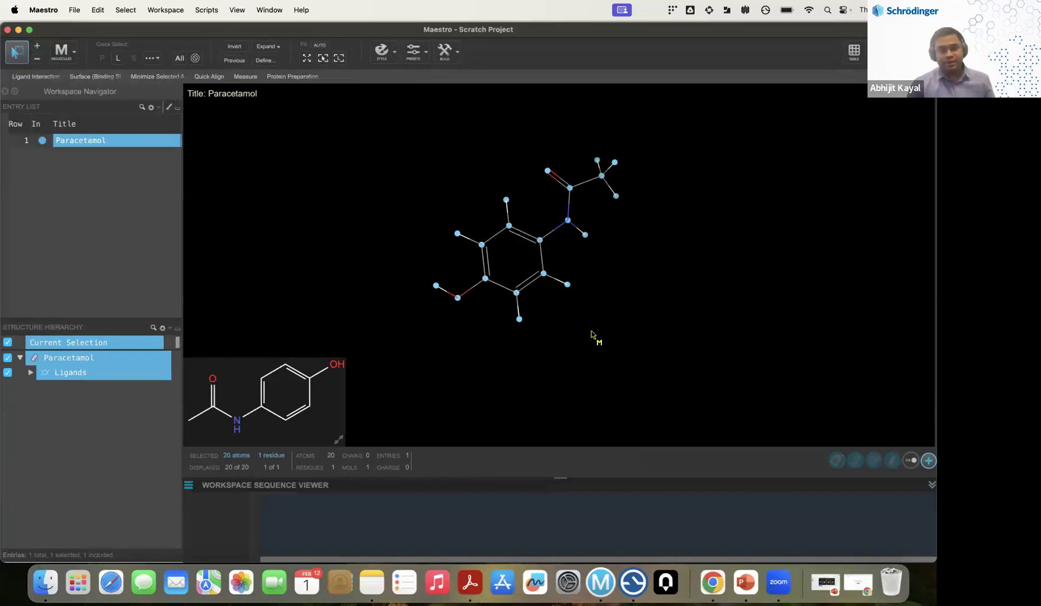
left_click(382, 242)
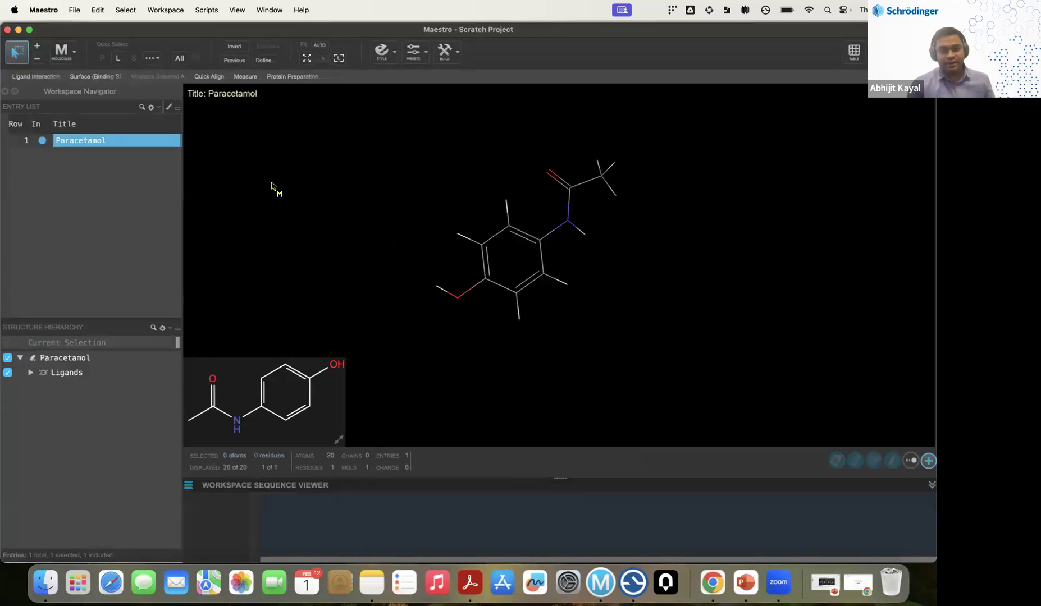
left_click(508, 230)
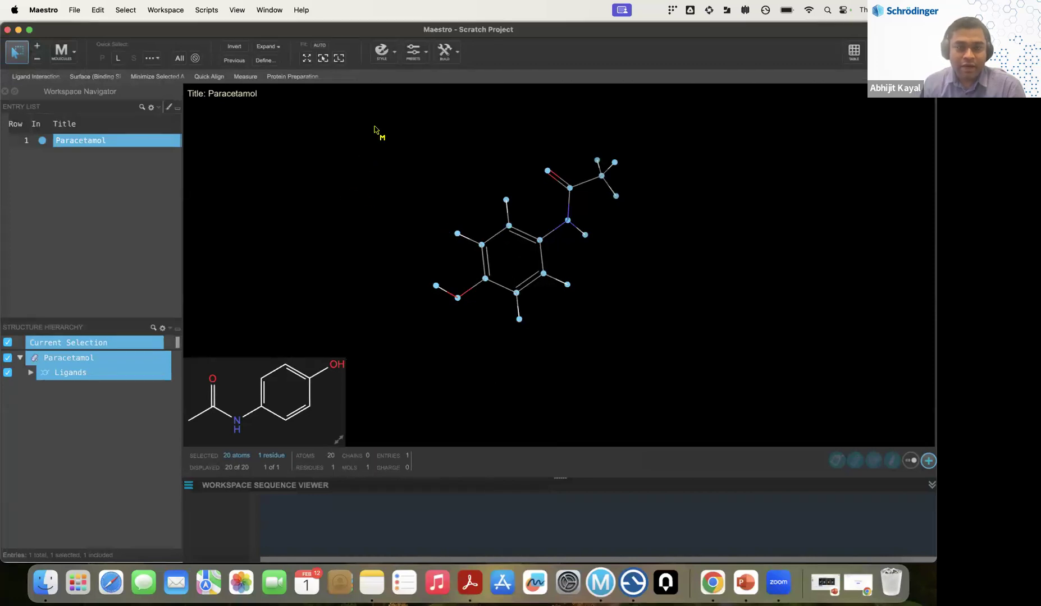
Apply the ball-and-stick representation to the selected paracetamol molecule and clear the selection.
left_click(391, 54)
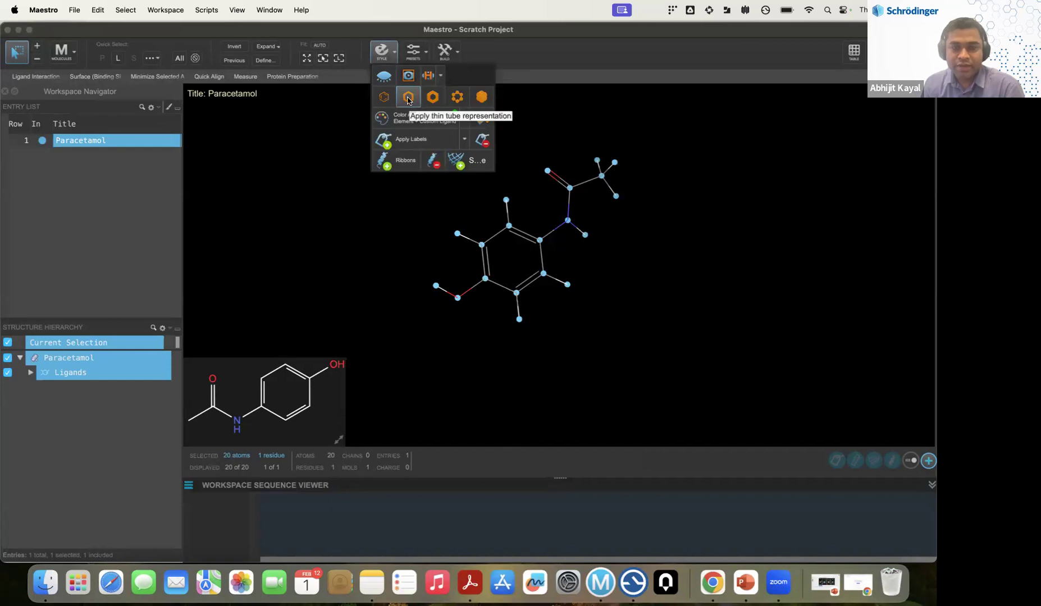
left_click(456, 98)
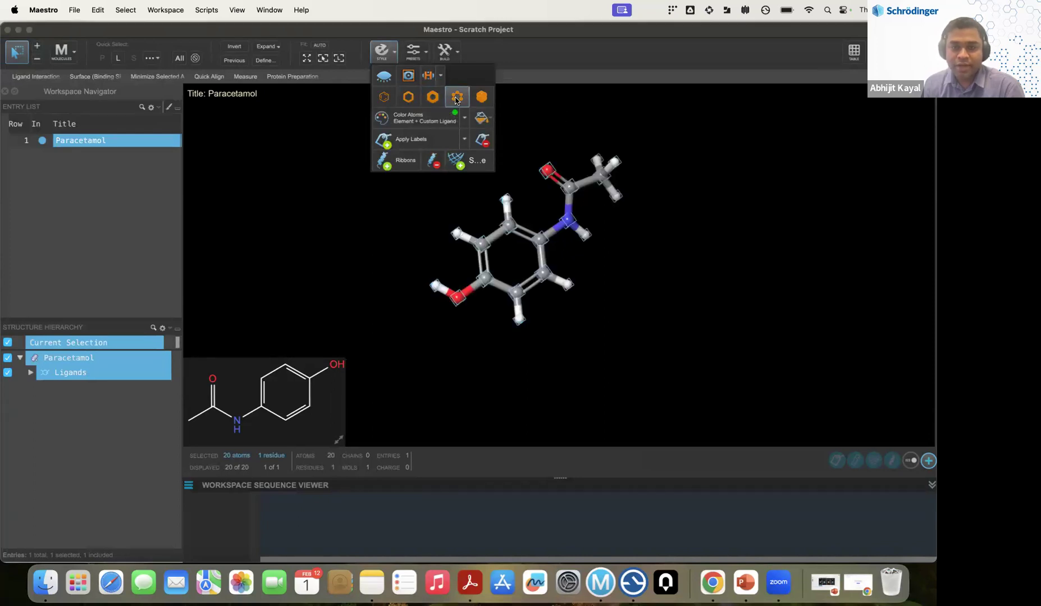
left_click(351, 252)
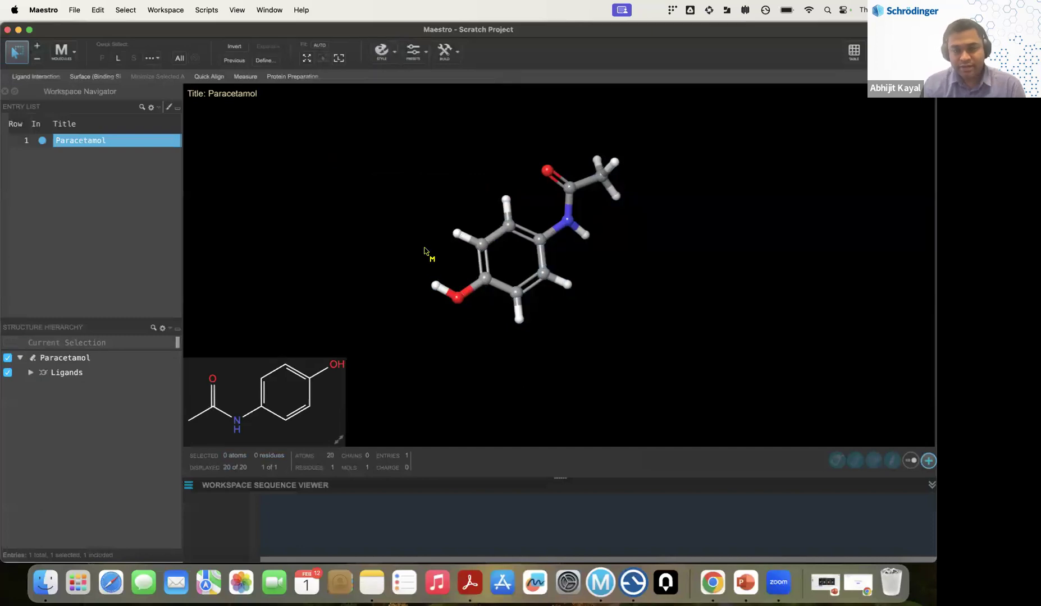
Apply the space-filling (CPK) representation to paracetamol, clear the selection, and rotate the model.
left_click(395, 52)
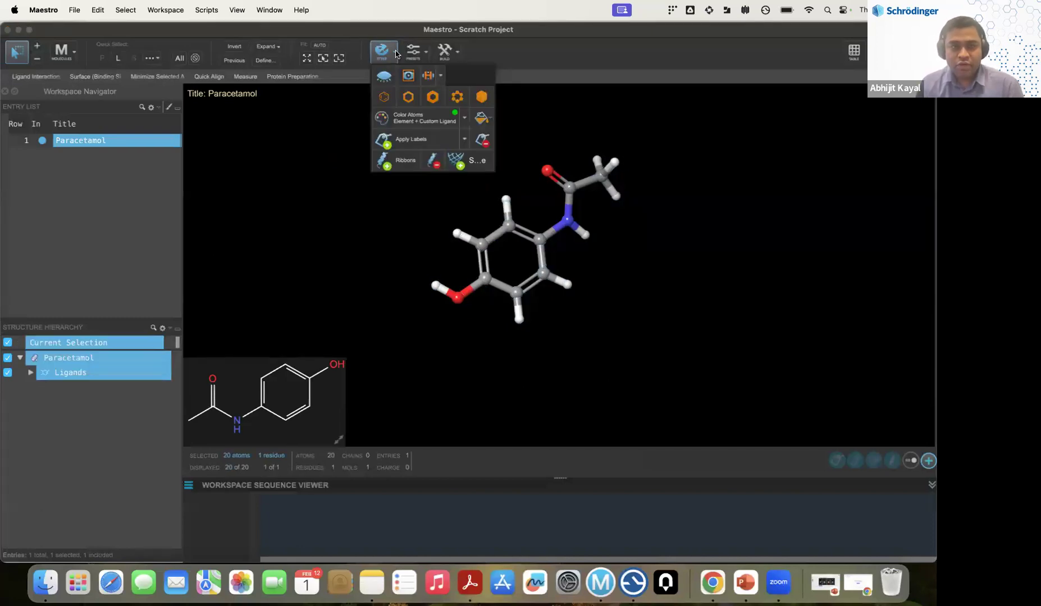
left_click(481, 98)
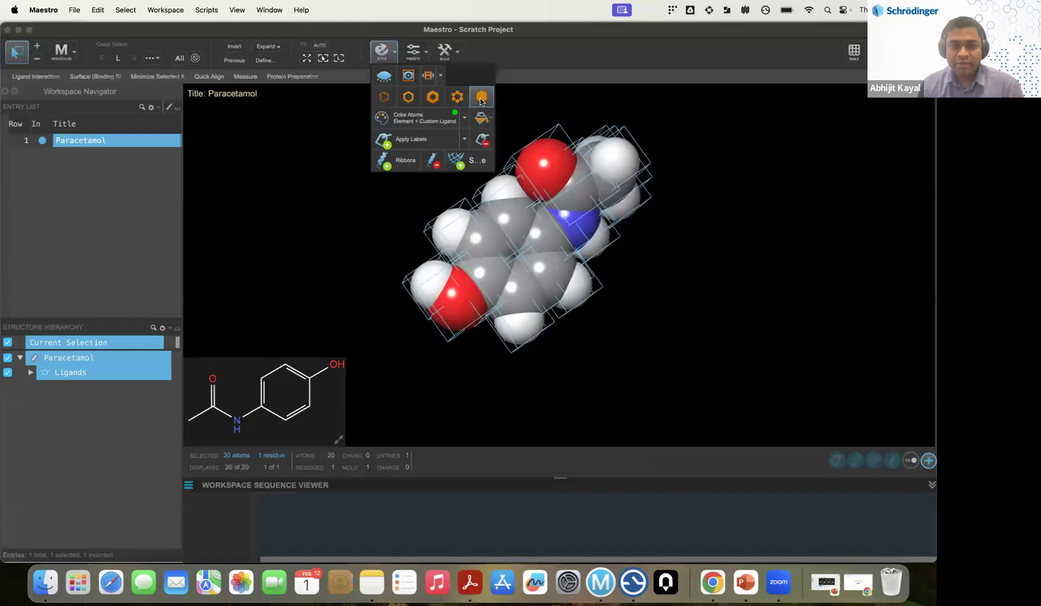
left_click(370, 247)
middle_click_drag(622, 286, 556, 282)
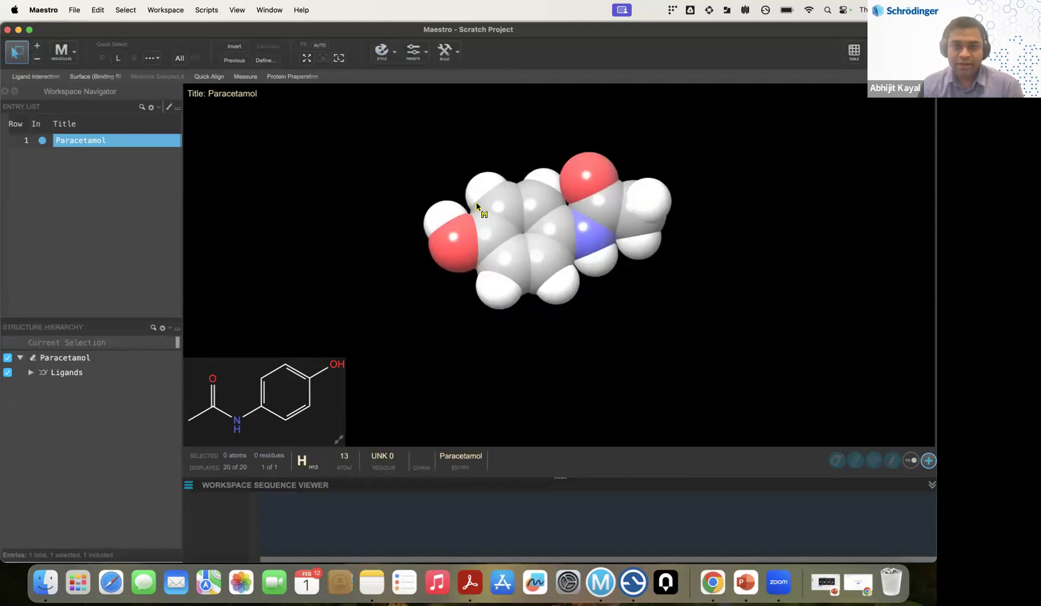
Return paracetamol to the ball-and-stick representation and color its carbons green with the Element + Custom Ligand scheme.
left_click(394, 58)
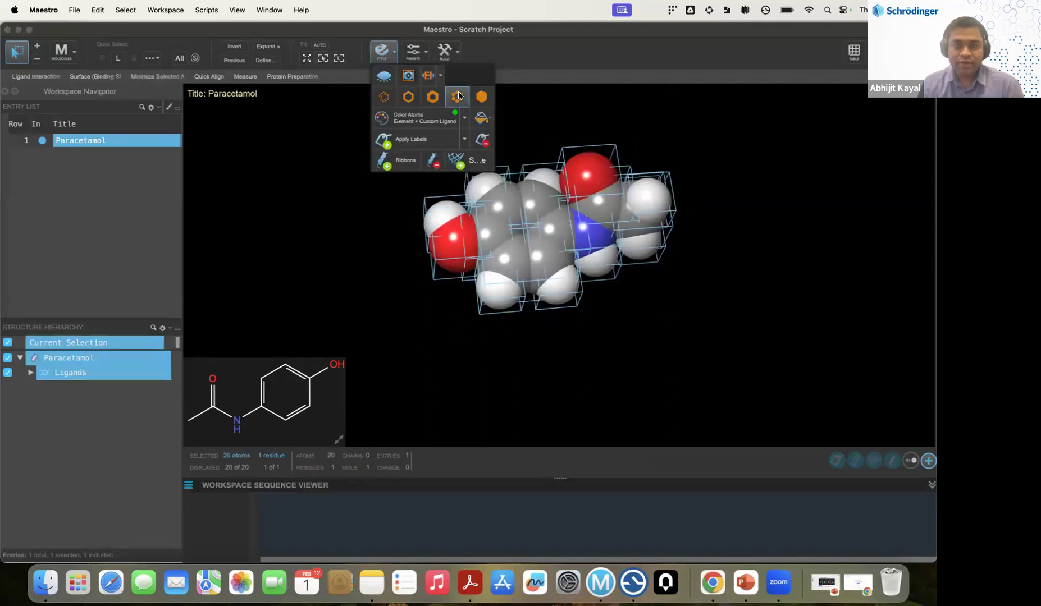
left_click(458, 98)
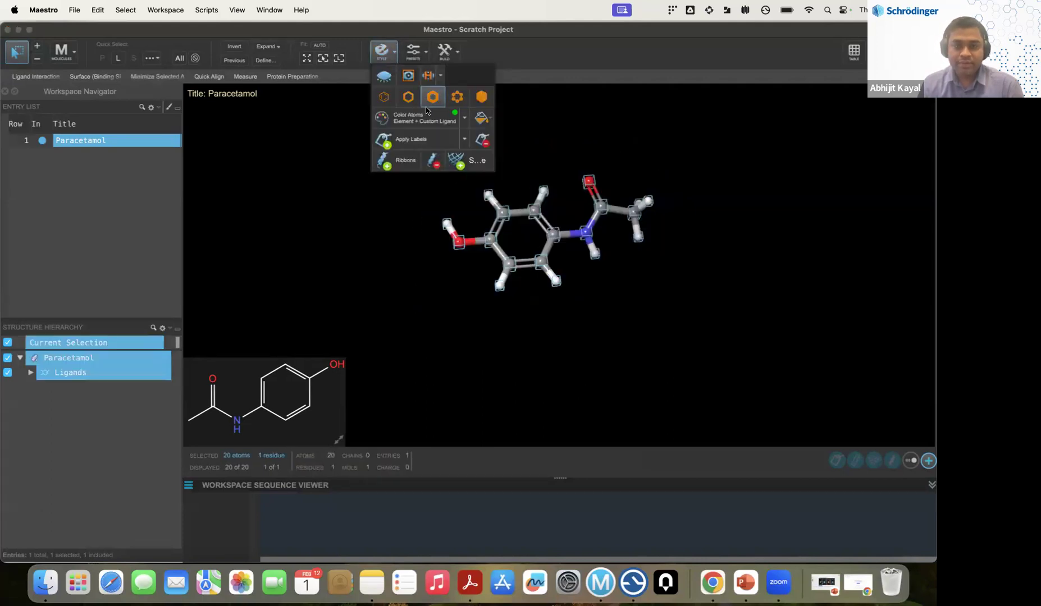
left_click(451, 121)
left_click(463, 120)
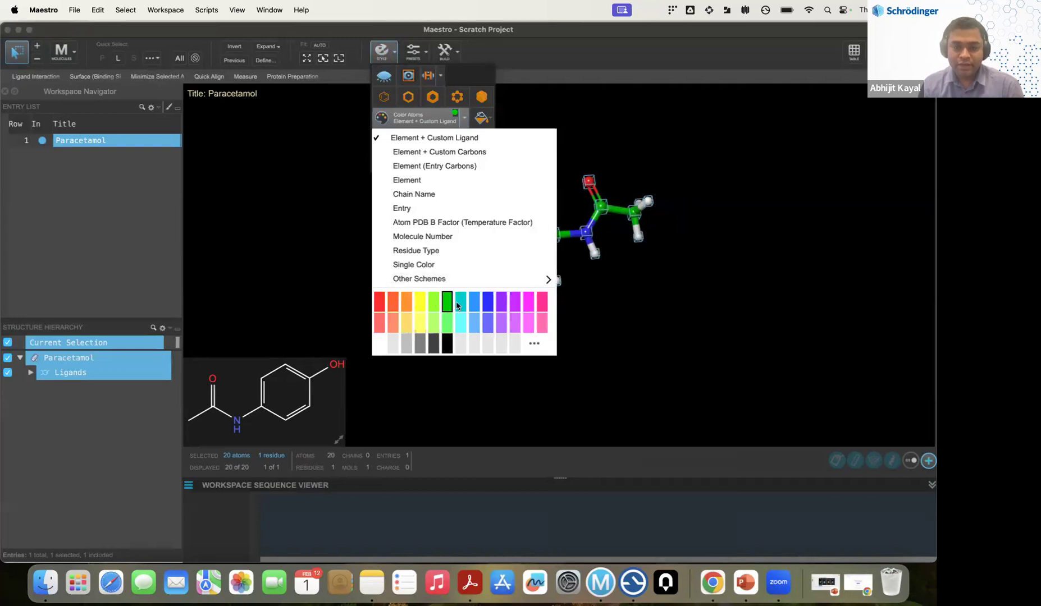
left_click(323, 241)
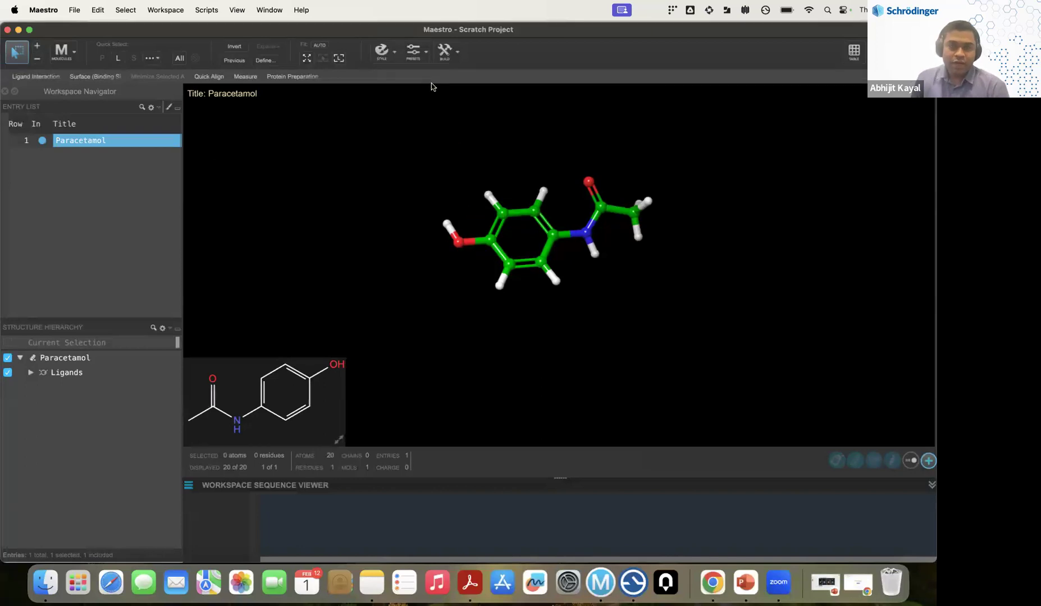
left_click(381, 51)
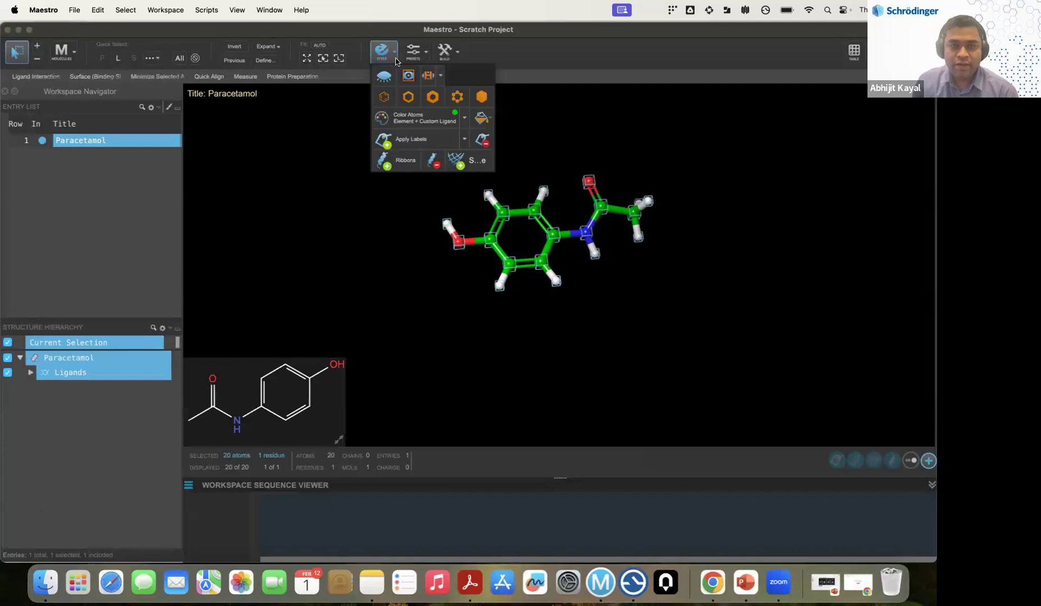
left_click(556, 128)
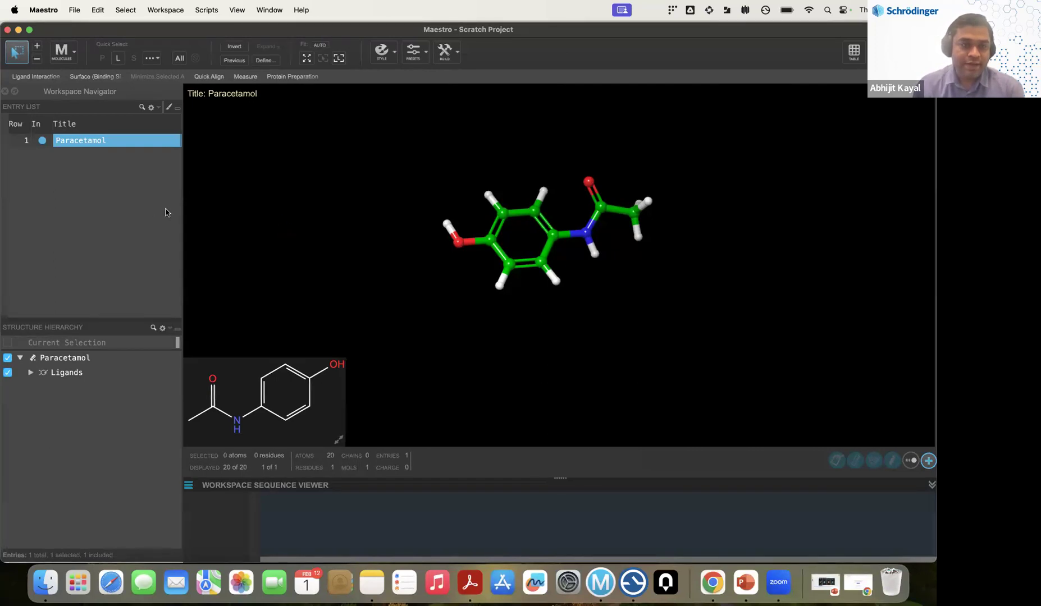
left_click_drag(183, 191, 172, 194)
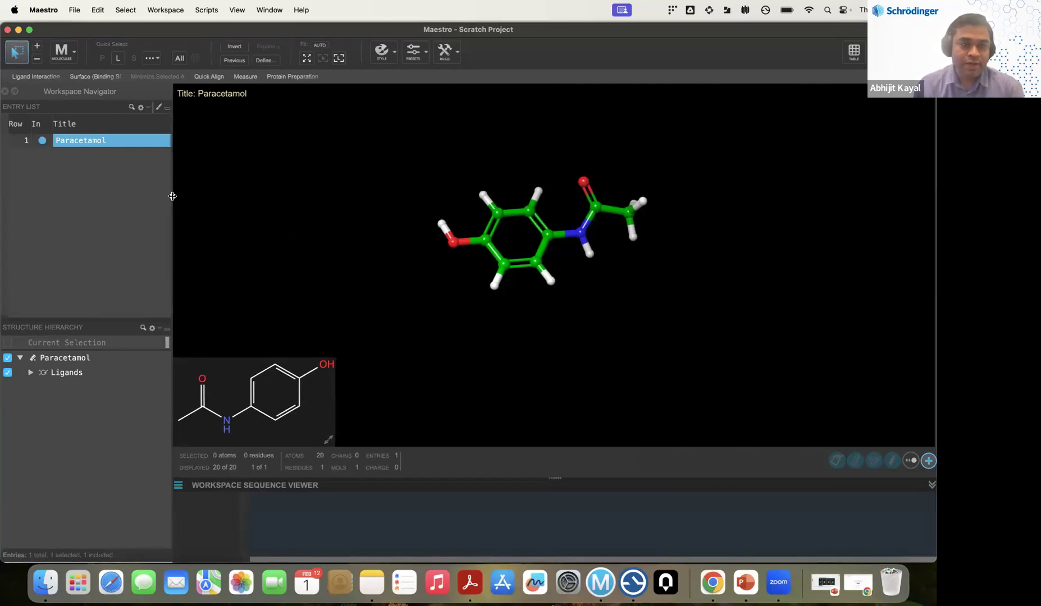
Open paracetamol in the 2D Sketcher and add a hydroxyl group to the ring carbon next to the NH-bearing carbon.
left_click(98, 10)
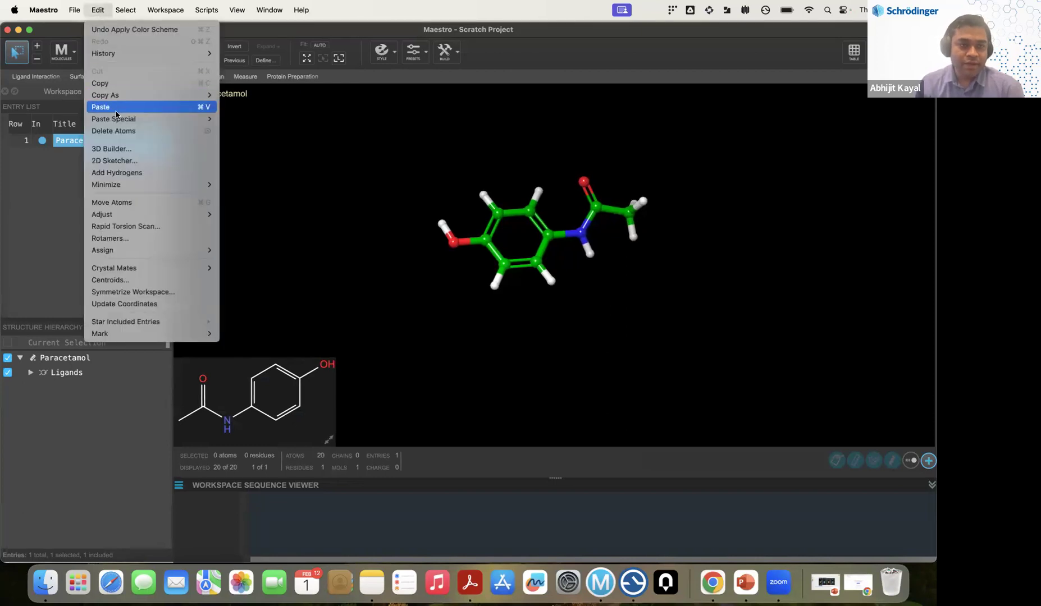
left_click(116, 162)
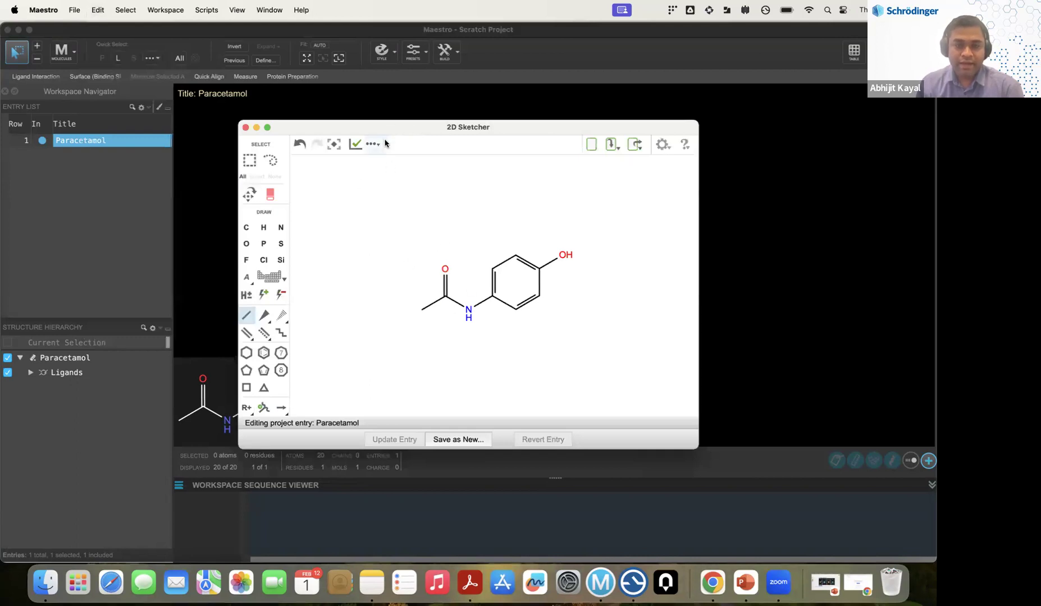
left_click_drag(397, 129, 373, 108)
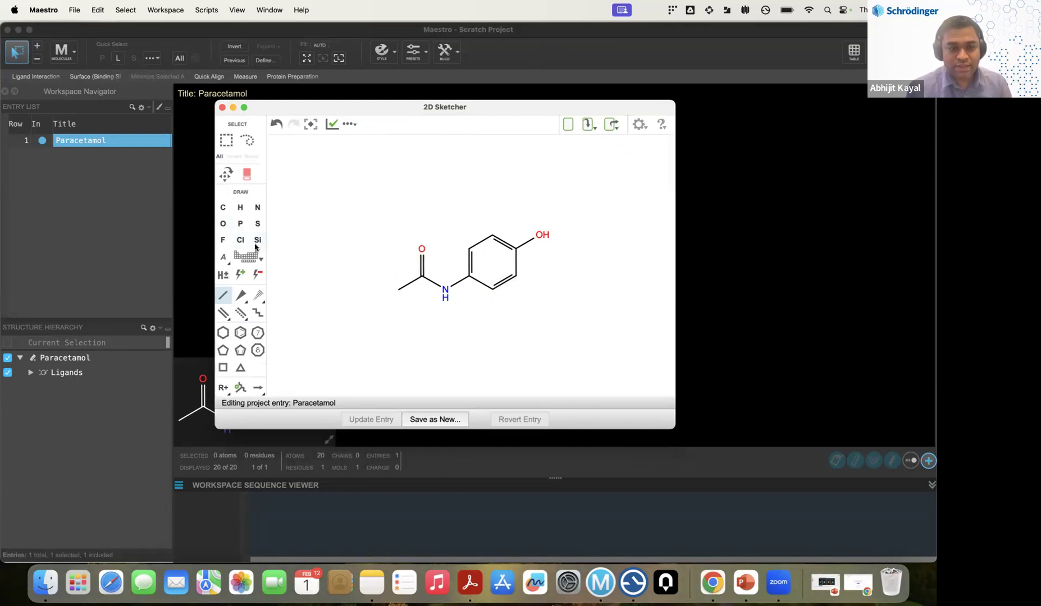
left_click(223, 224)
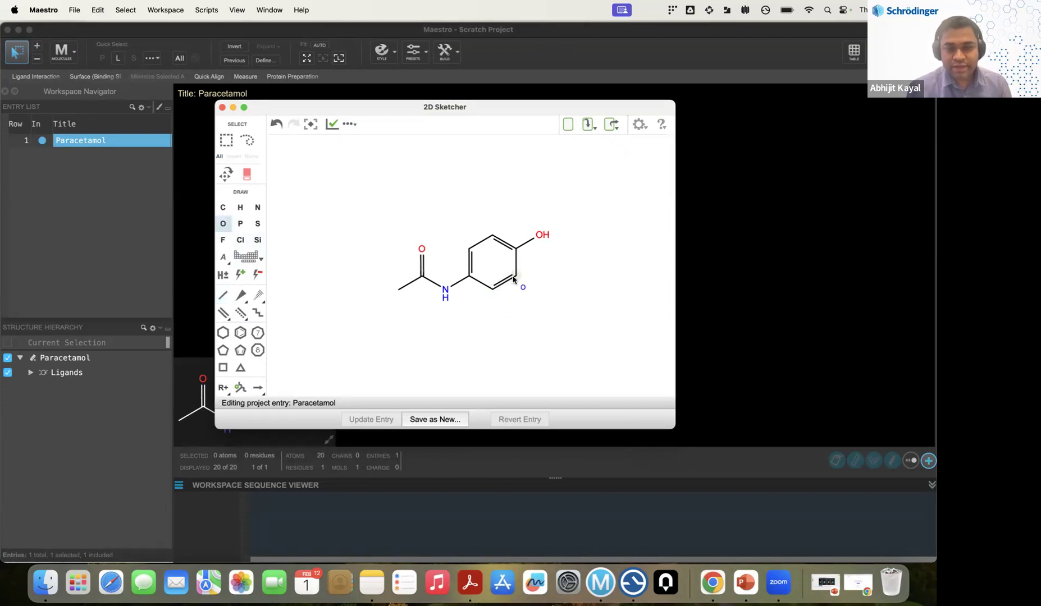
left_click(492, 292)
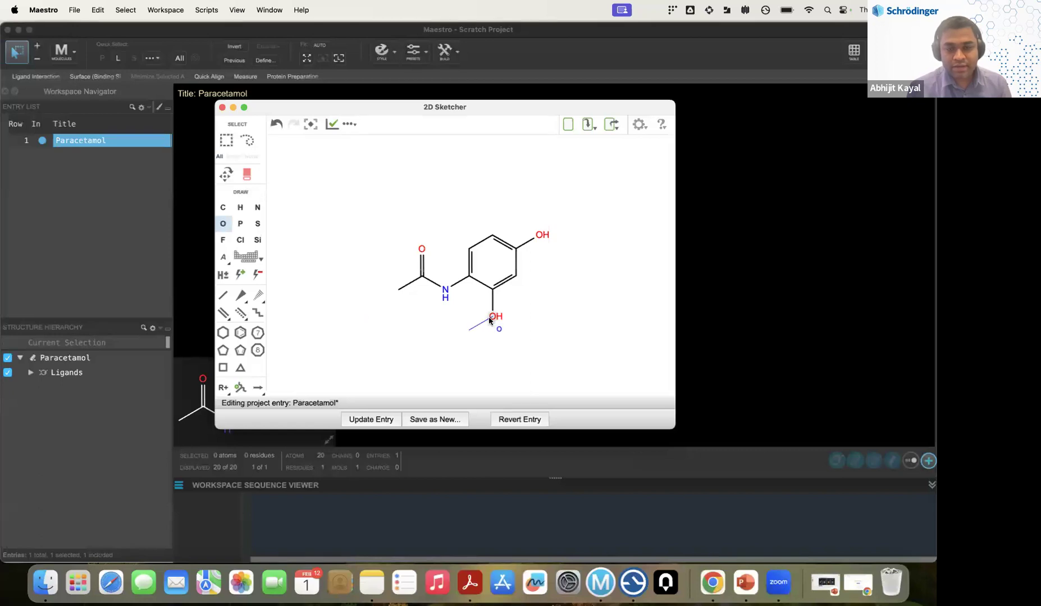
Extend the new hydroxyl to a methoxy group, save the structure as a new entry titled MyDesign, and close the 2D Sketcher.
left_click(223, 207)
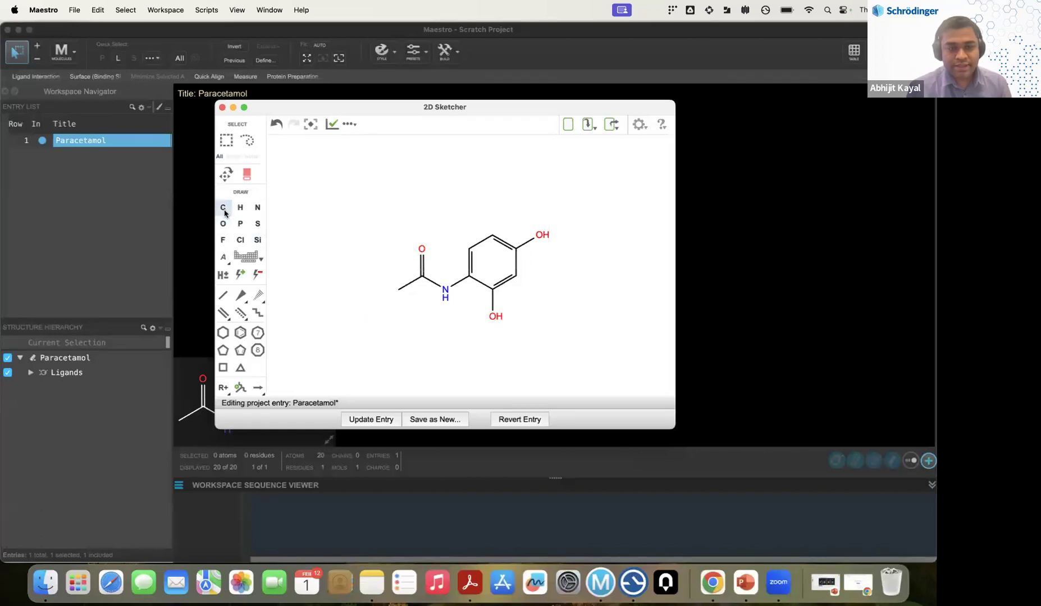
left_click(492, 318)
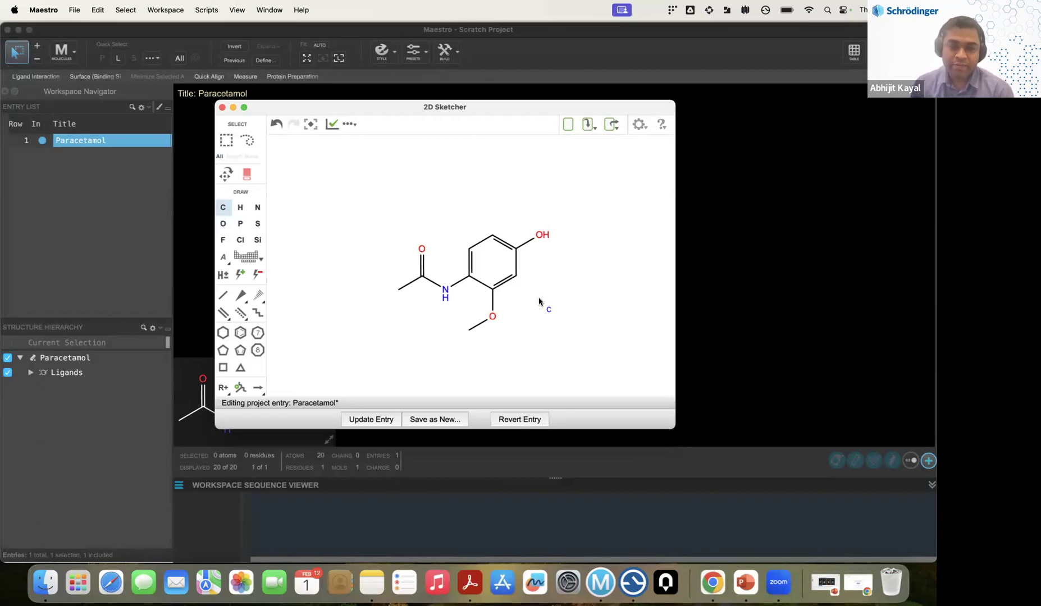
left_click(433, 425)
left_click(446, 265)
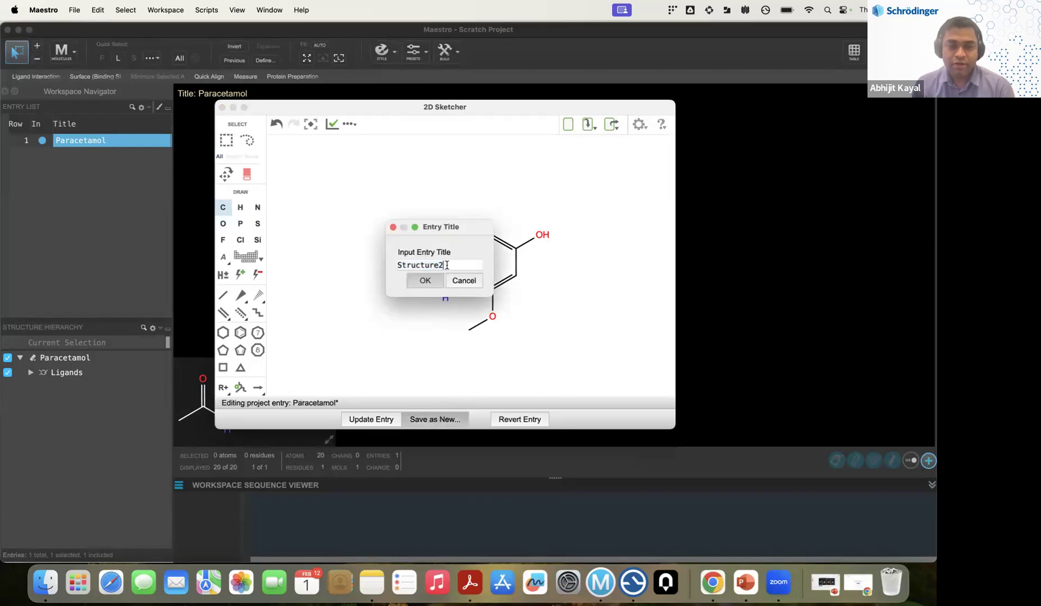
key("BackSpace")
key("BackSpace")
key("BackSpace")
key("BackSpace")
key("BackSpace")
key("BackSpace")
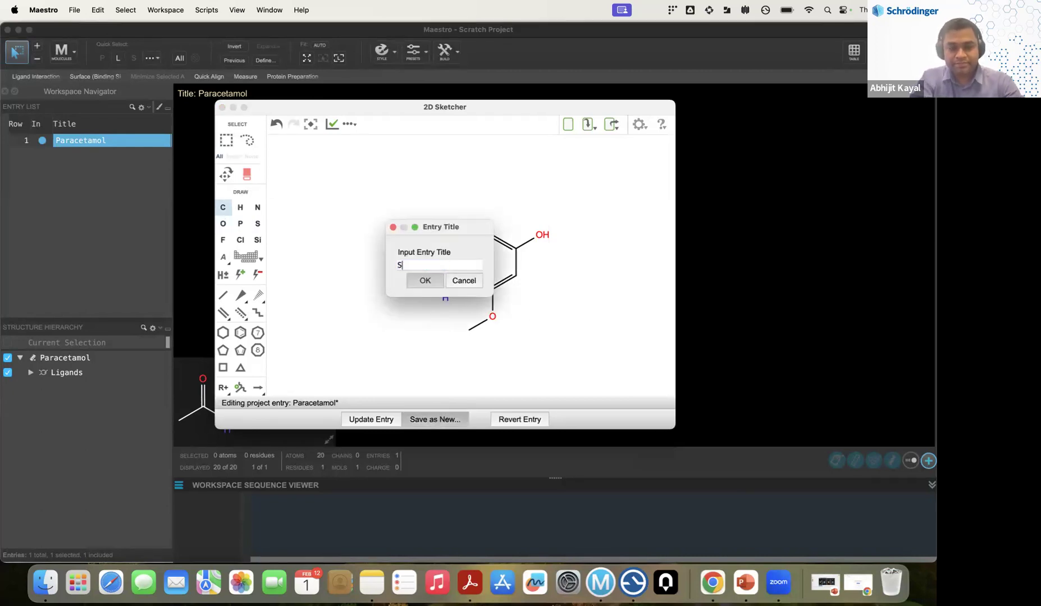
type("MyDesign")
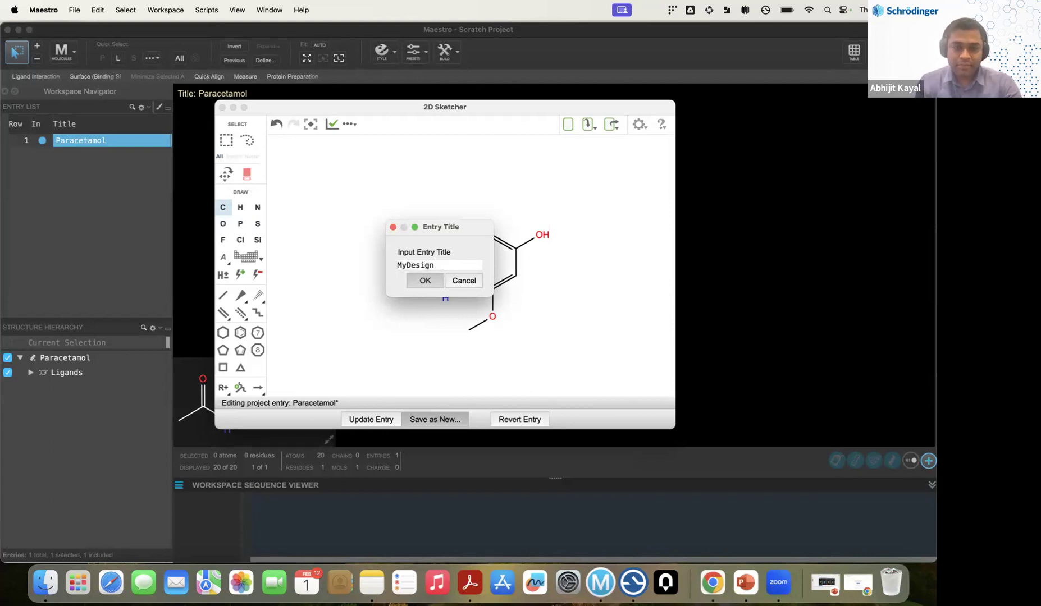
left_click(425, 280)
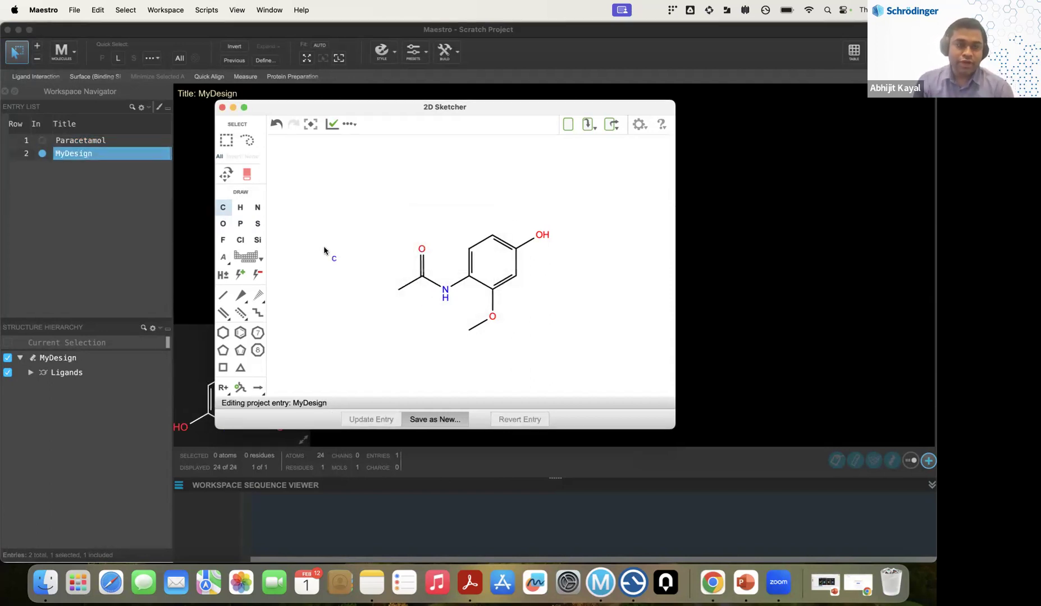
left_click(222, 108)
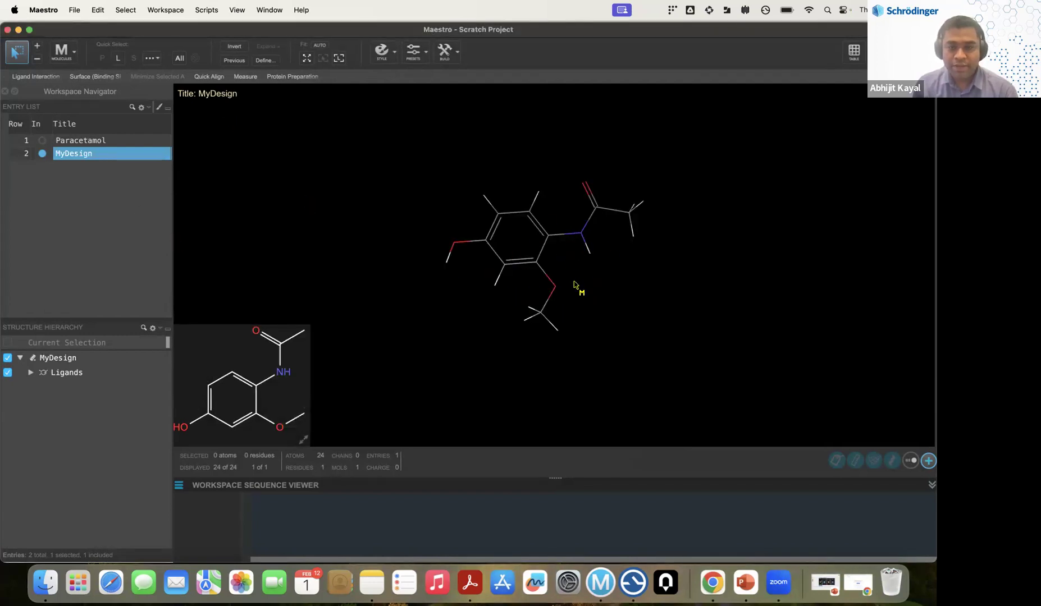
Rotate the MyDesign model to inspect it and slightly widen the Workspace Navigator.
middle_click_drag(557, 245, 481, 261)
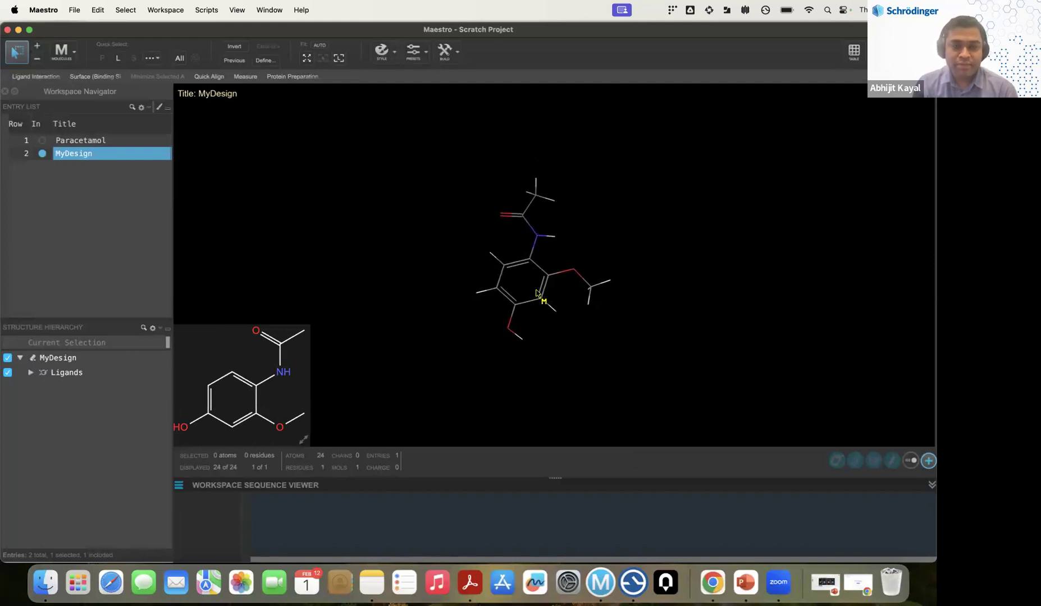
scroll(481, 256, "up", 1)
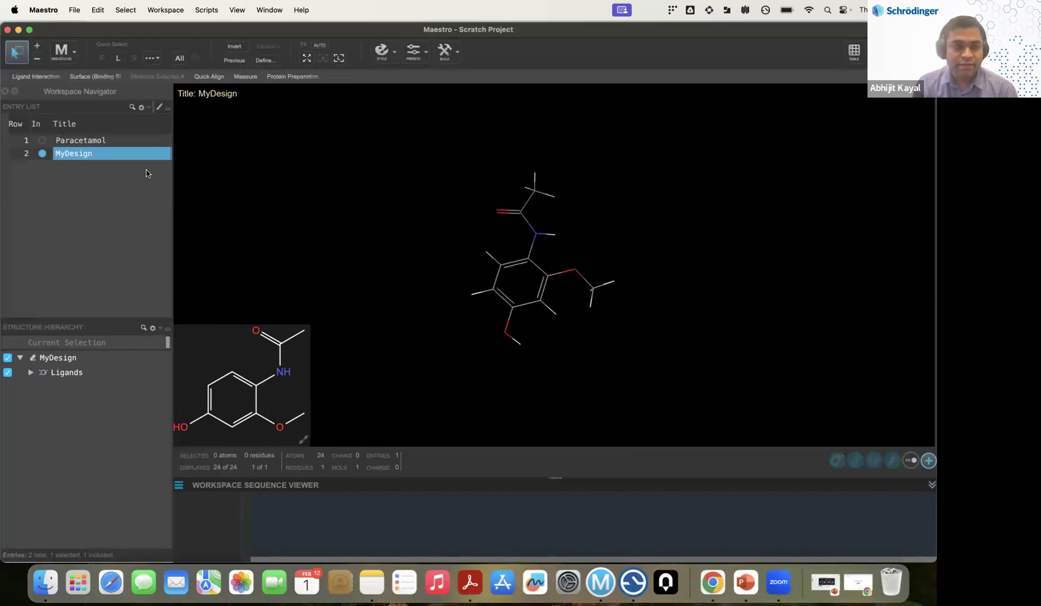
left_click(118, 145)
left_click(105, 155)
left_click_drag(172, 218, 184, 219)
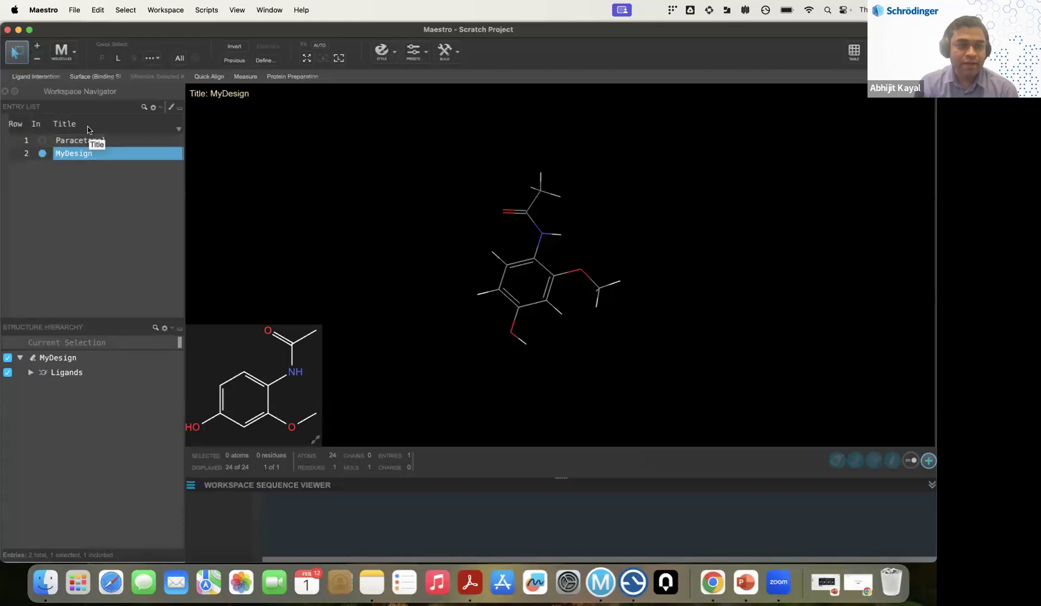
Switch the workspace between the Paracetamol and MyDesign entries, finishing with Paracetamol included.
left_click(37, 125)
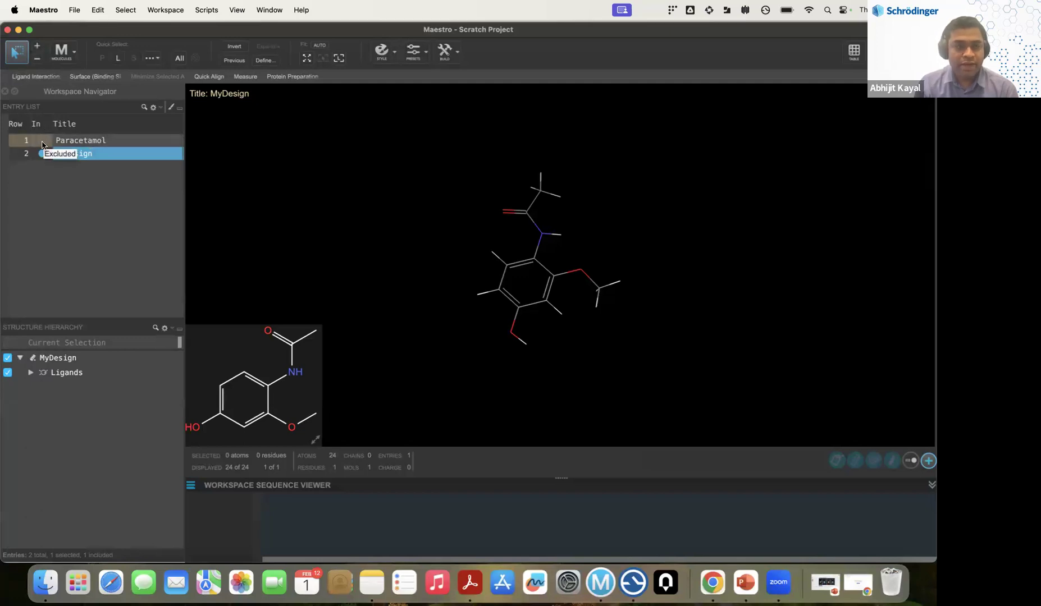
left_click(43, 141)
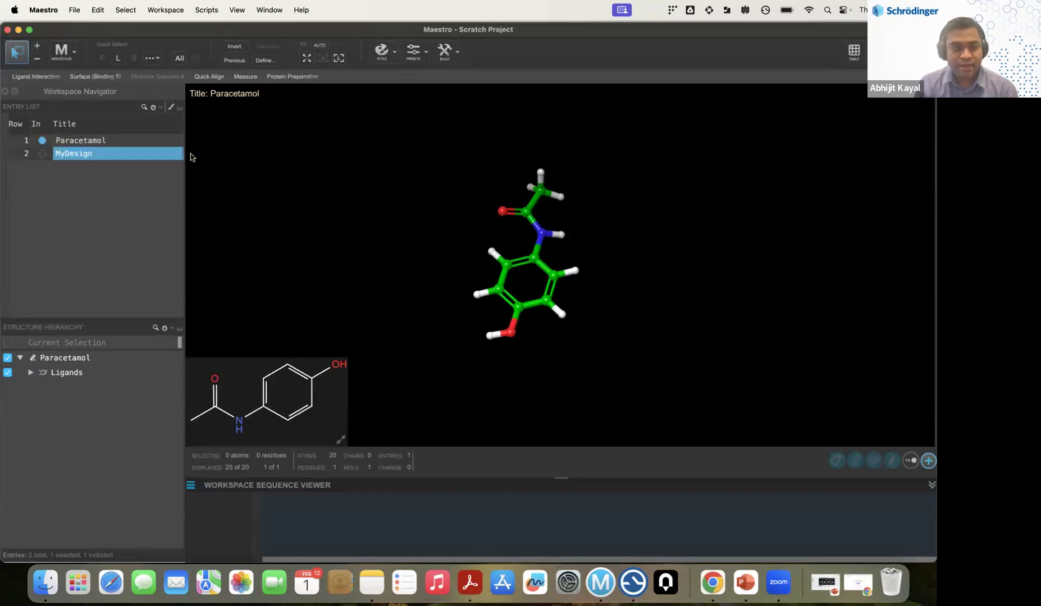
left_click(42, 155)
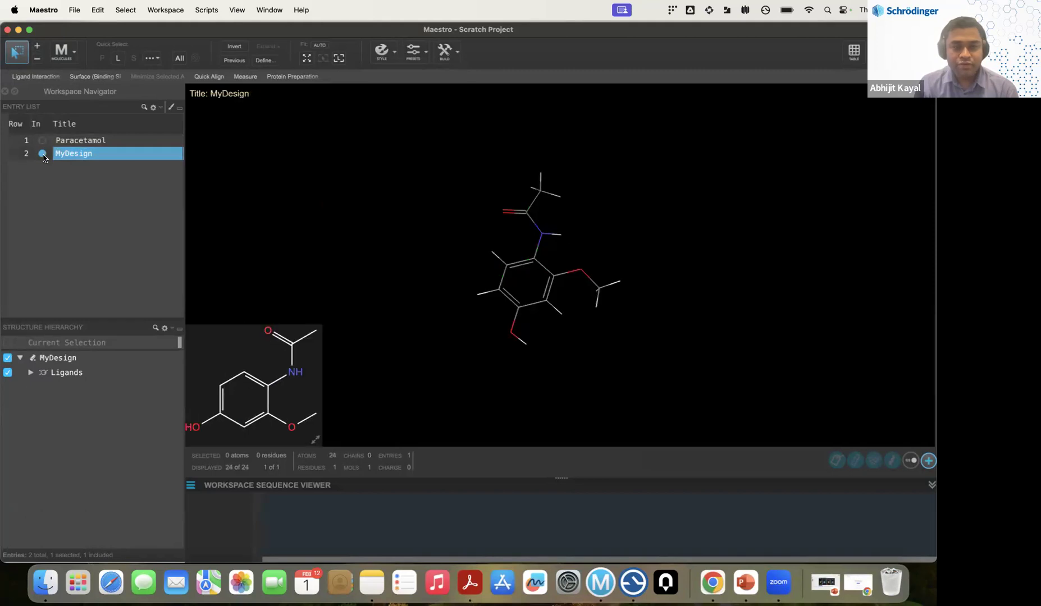
scroll(556, 297, "up", 2)
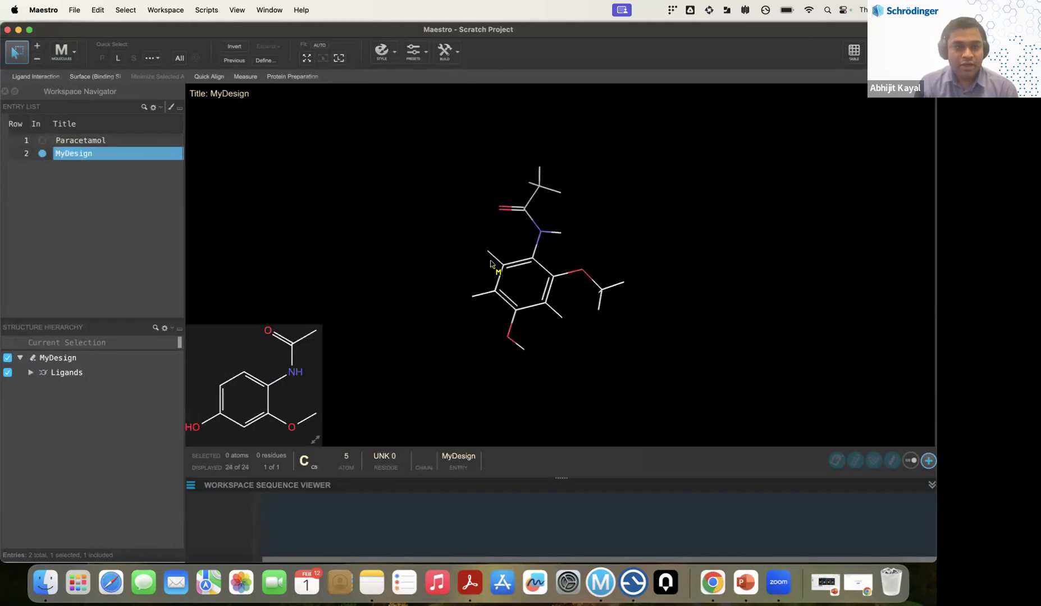
left_click(42, 141)
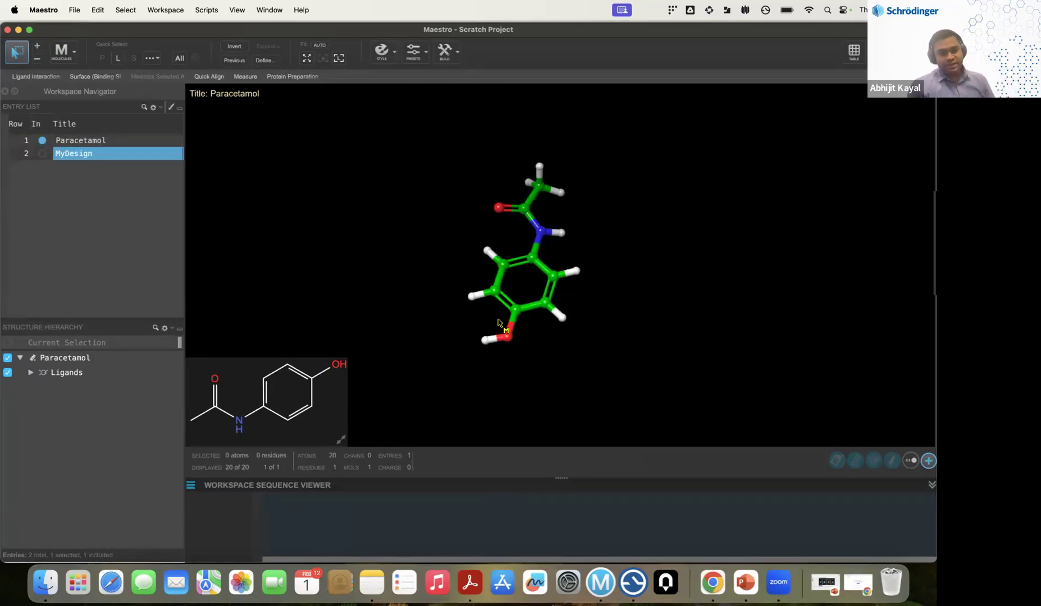
Select the Paracetamol entry row, widen the Workspace Navigator further, and select the MyDesign row without including it.
left_click(102, 141)
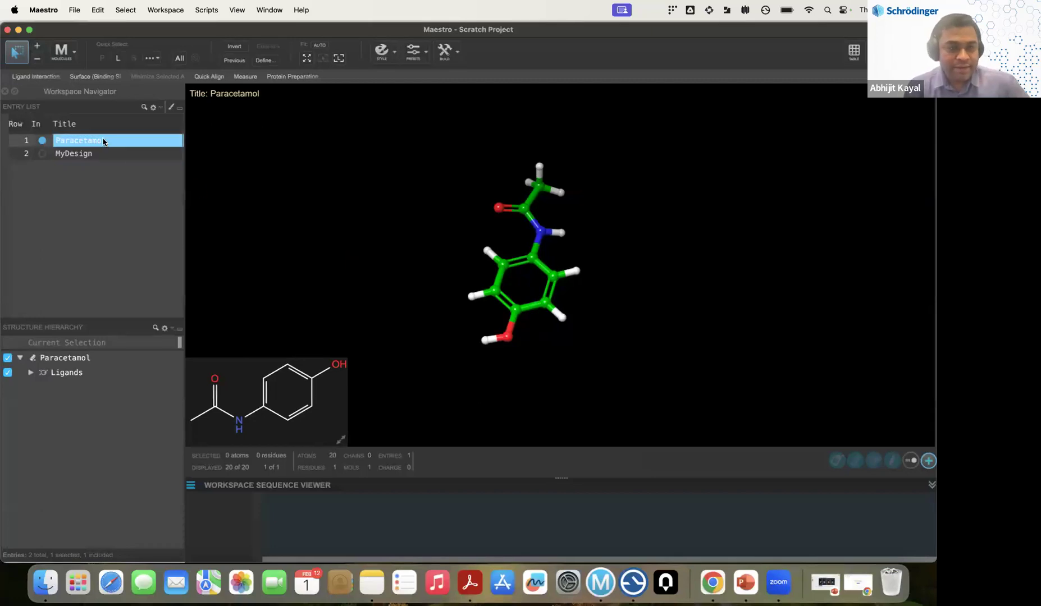
left_click_drag(184, 190, 211, 191)
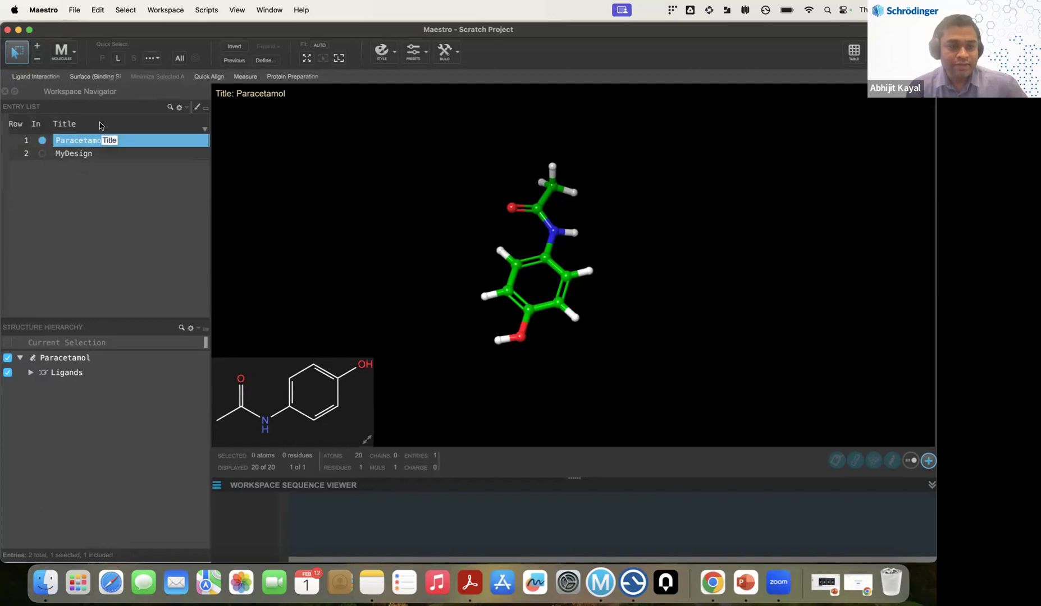
left_click(82, 155)
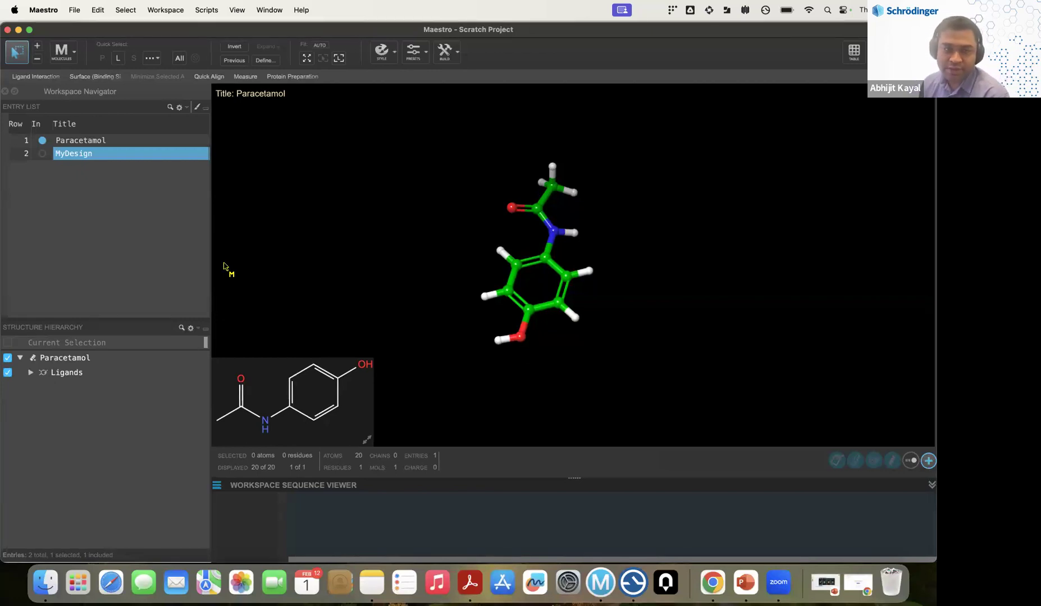
middle_click_drag(223, 266, 216, 244)
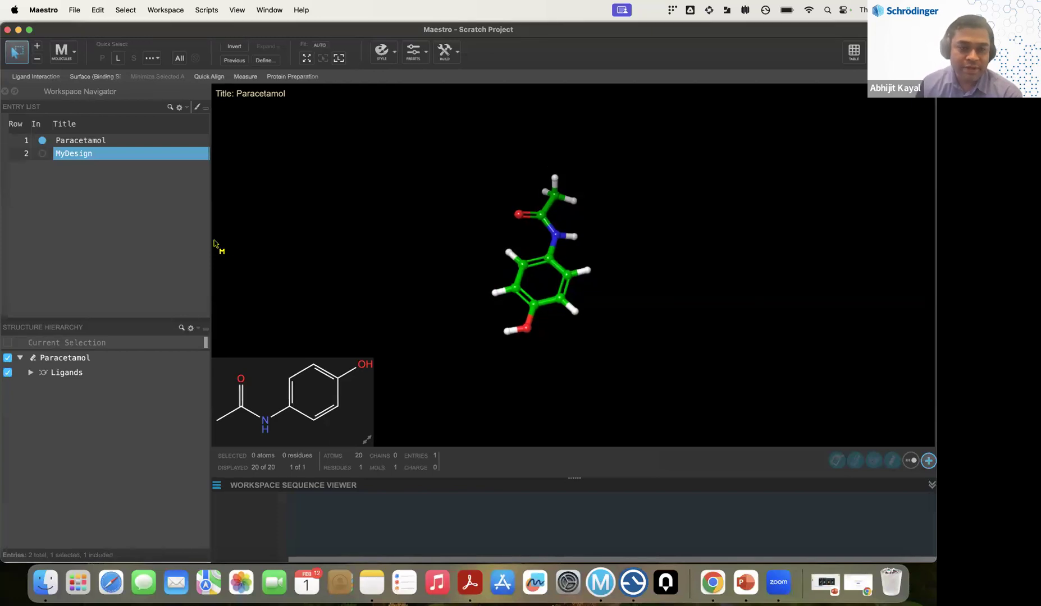
Alternate the included entry between MyDesign and Paracetamol, select the Paracetamol row, and finish with Paracetamol in the workspace.
left_click(42, 156)
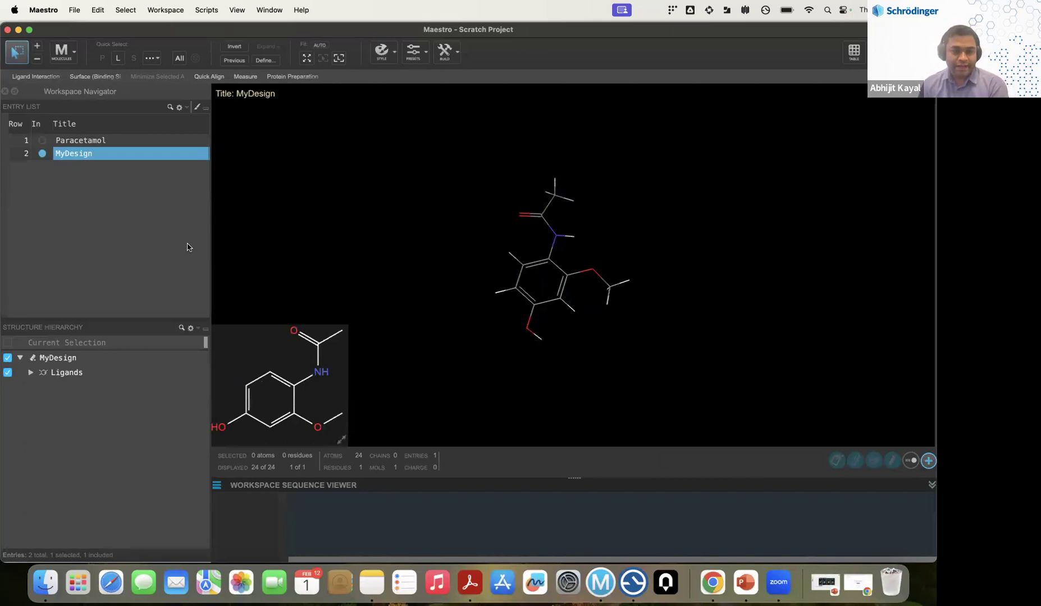
left_click(42, 143)
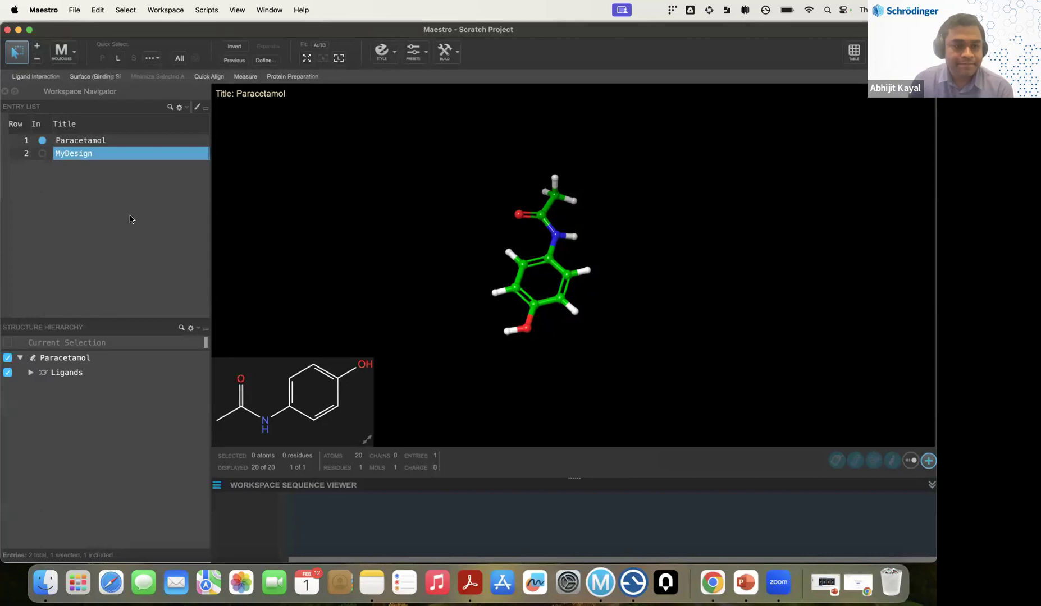
left_click(43, 153)
left_click(42, 141)
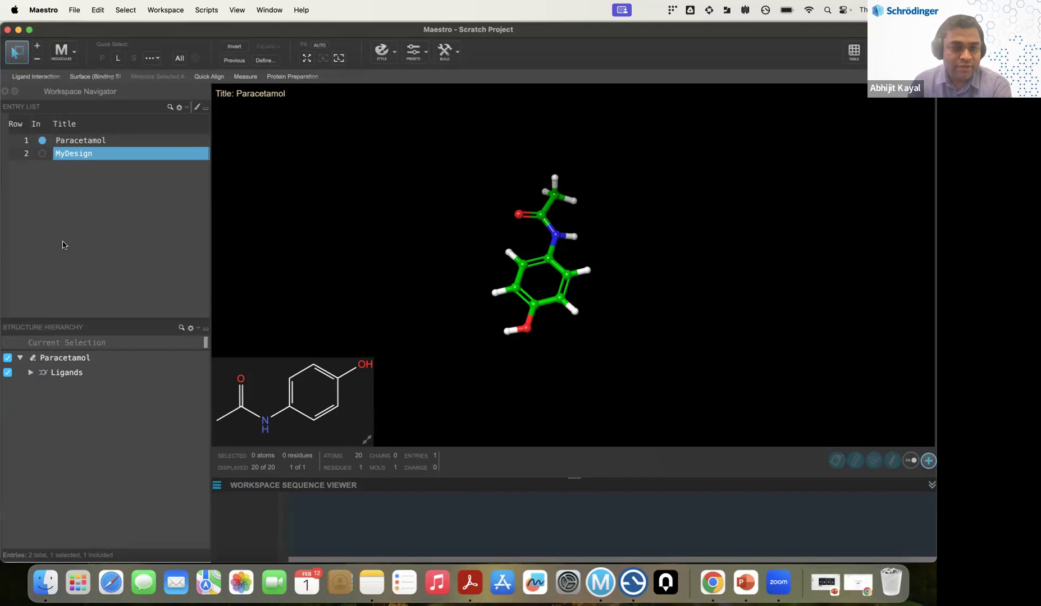
left_click(81, 144)
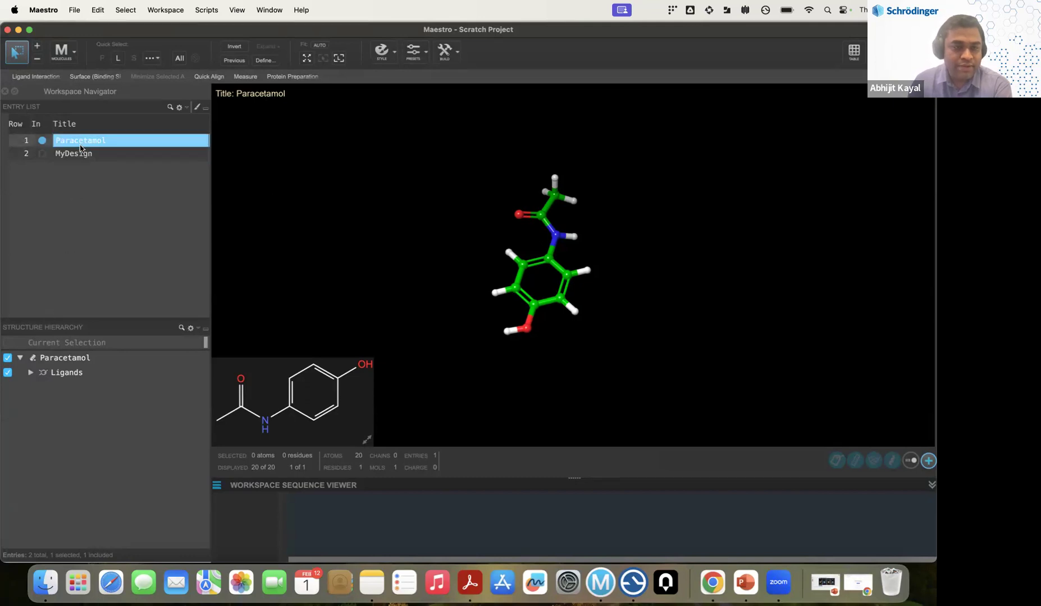
left_click(42, 153)
left_click(45, 140)
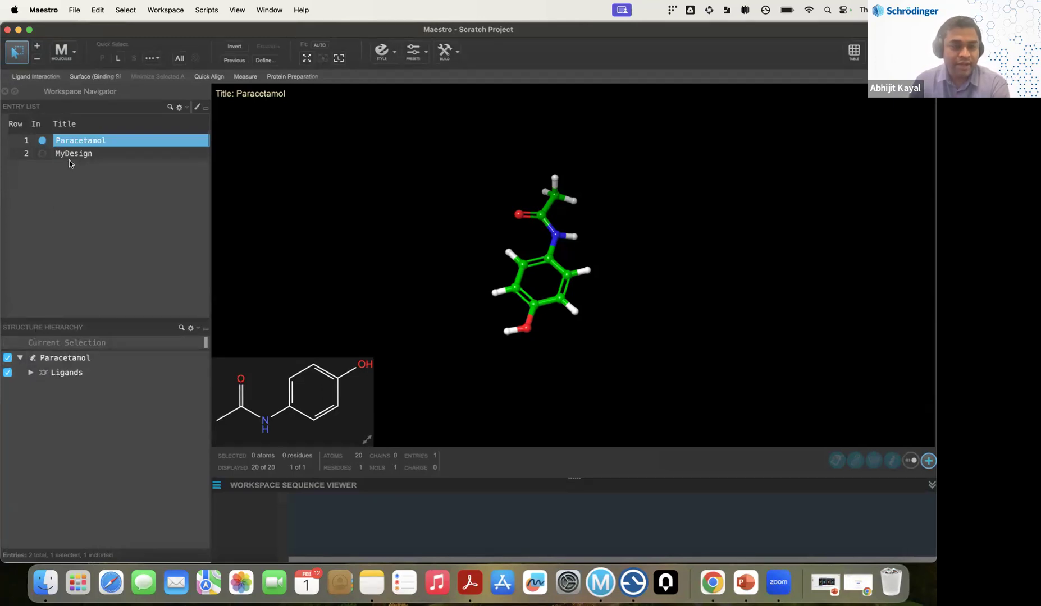
Include and select MyDesign, and apply the ball-and-stick representation to its UNK 0 ligand from the Structure Hierarchy.
left_click(42, 154)
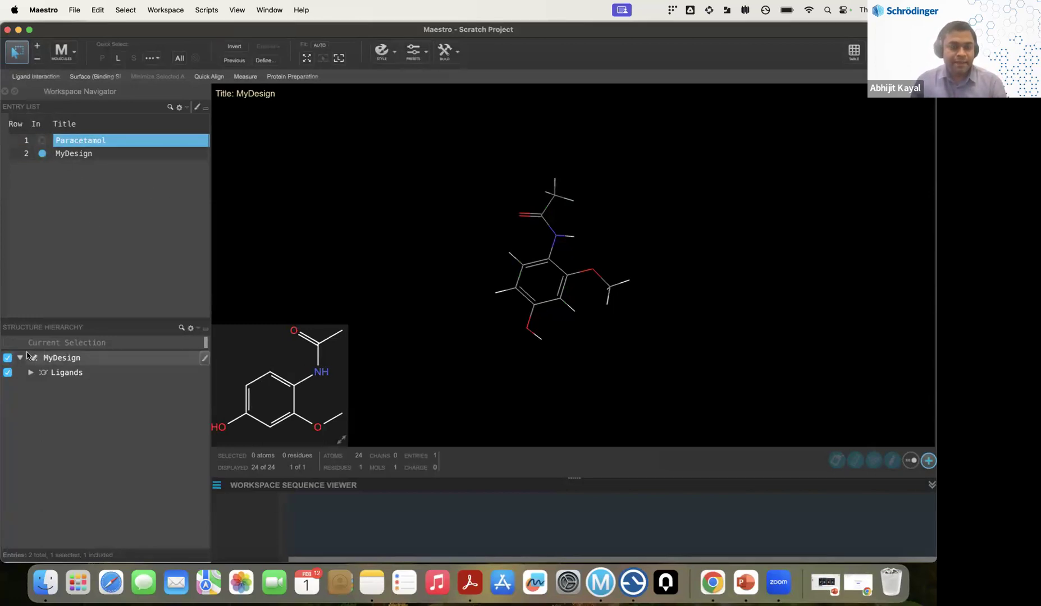
left_click(90, 154)
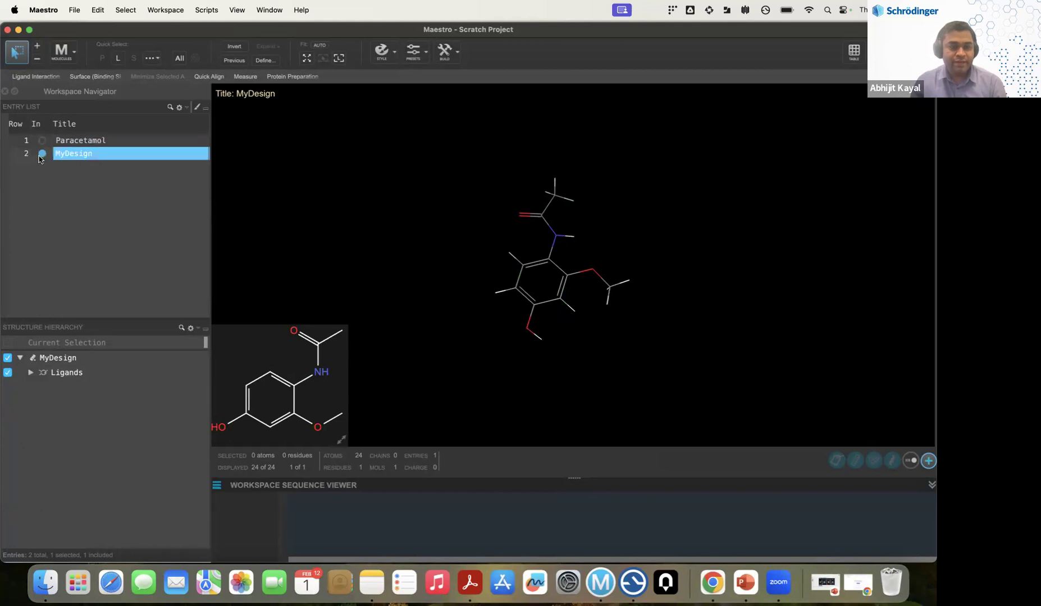
left_click(30, 373)
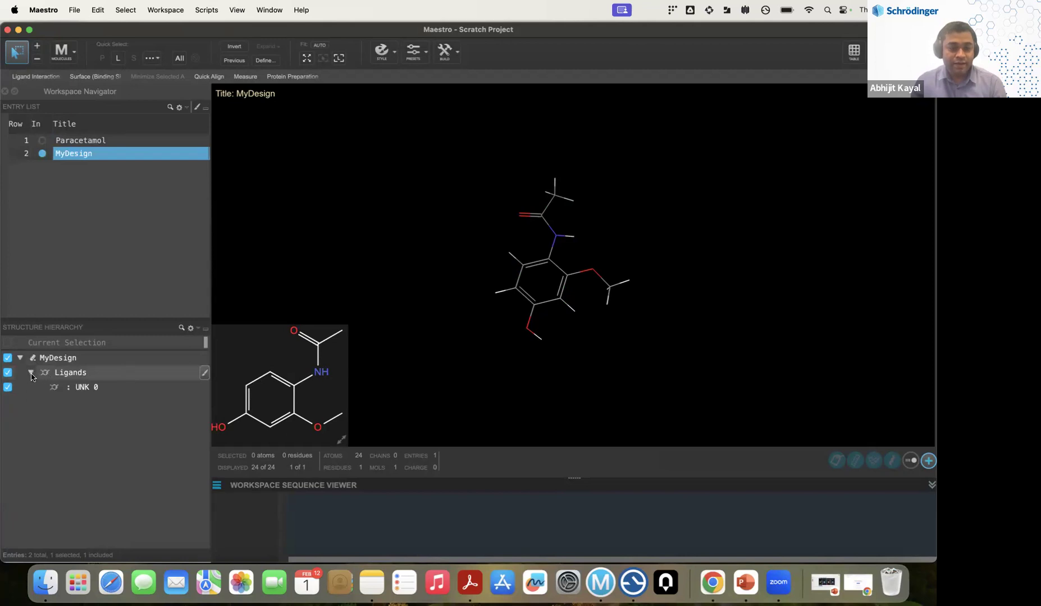
left_click(31, 373)
left_click(31, 373)
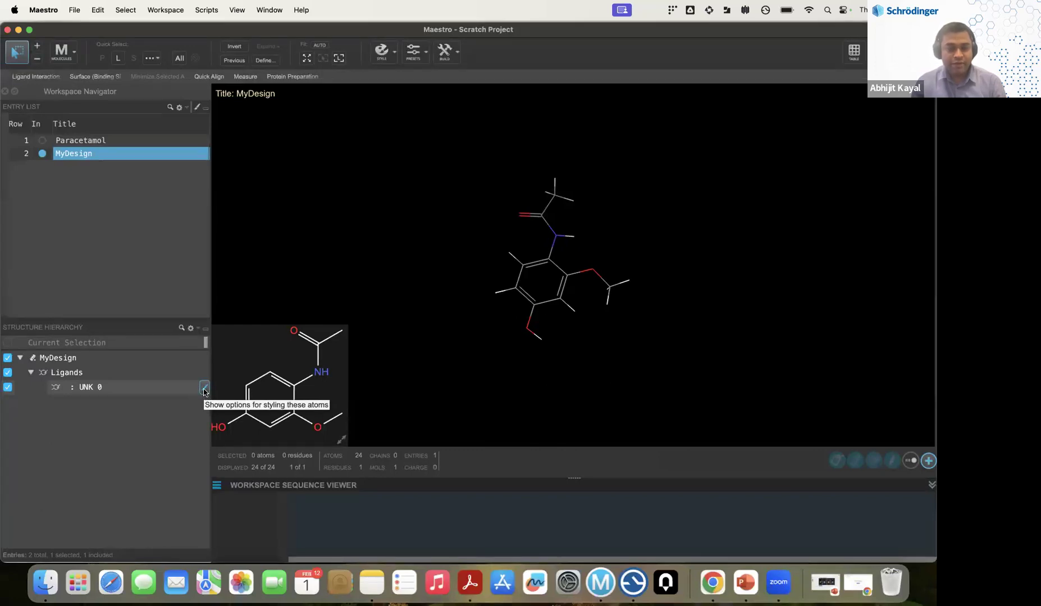
left_click(204, 390)
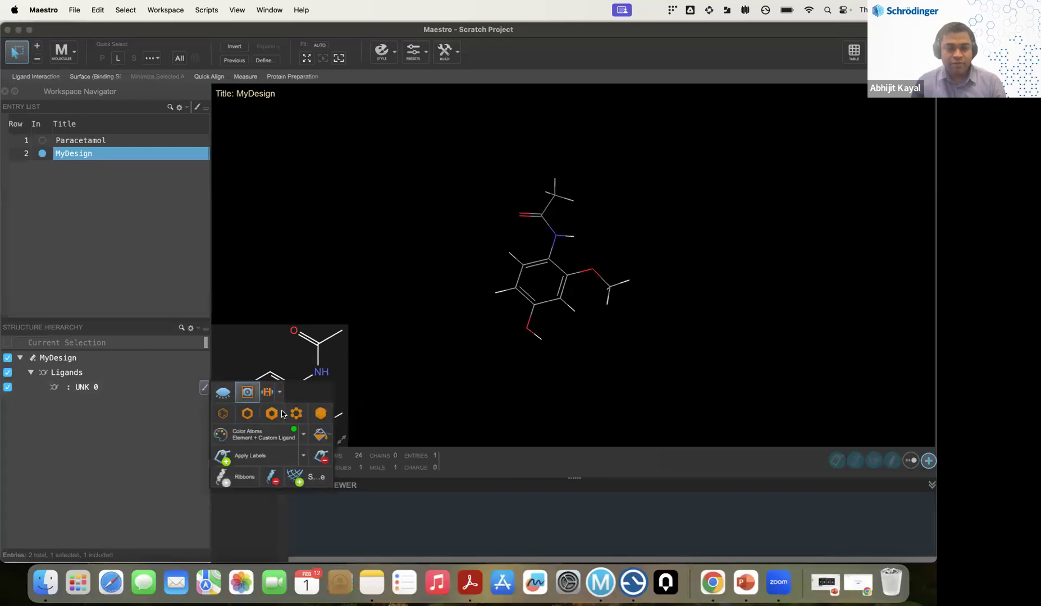
left_click(297, 414)
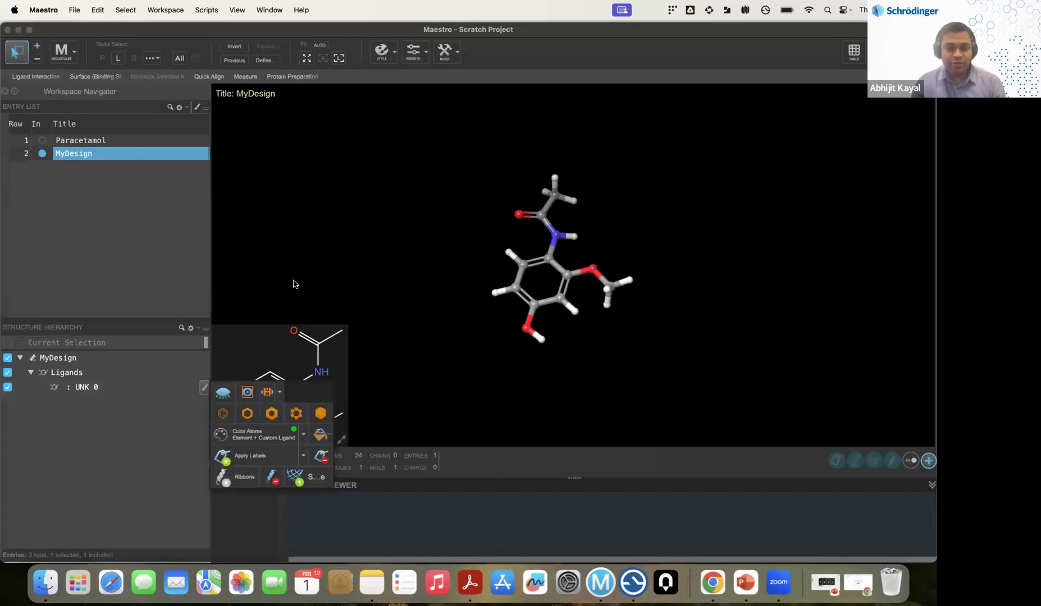
Include Paracetamol in the workspace, try the space-filling (CPK) representation on its ligands, and set them to the tube representation.
left_click(43, 141)
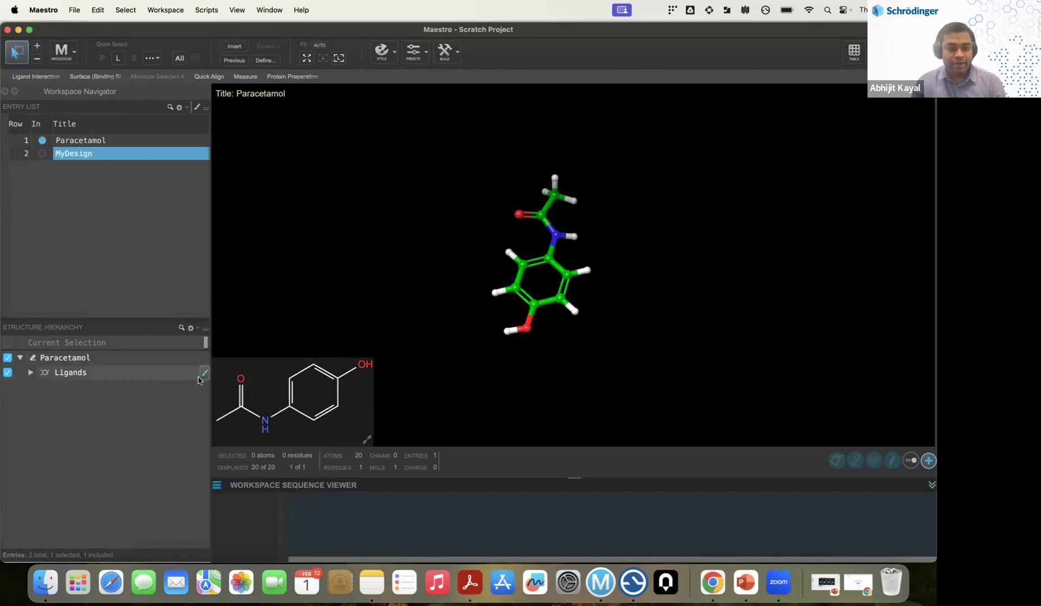
left_click(204, 375)
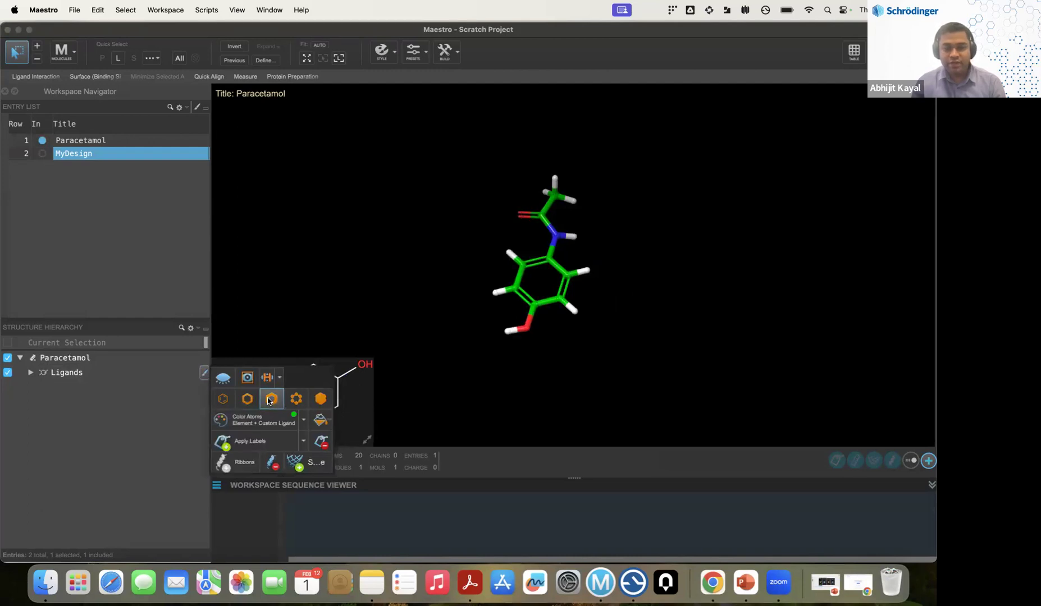
left_click(316, 401)
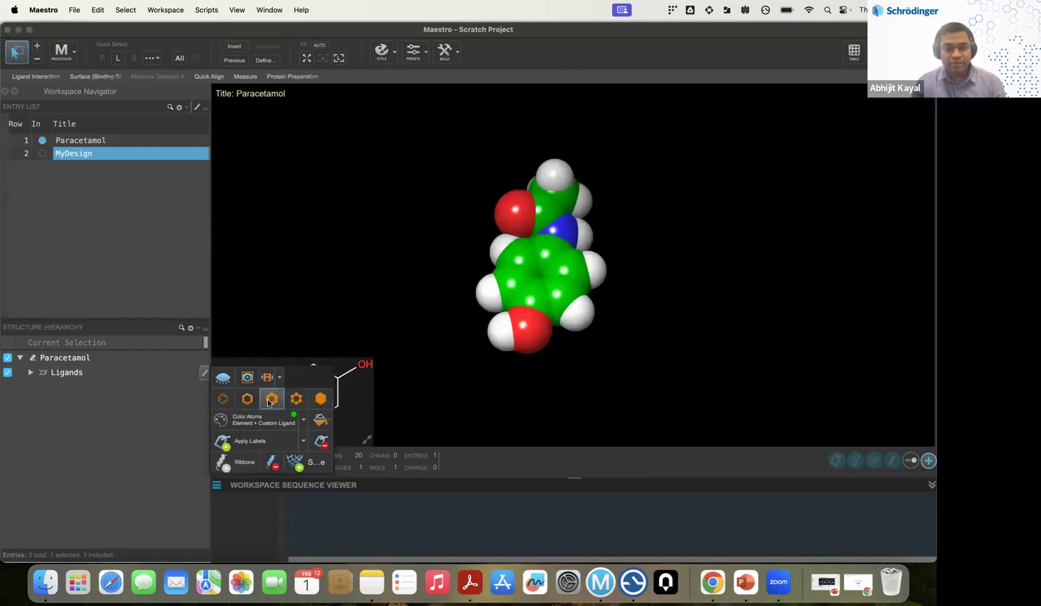
left_click(272, 398)
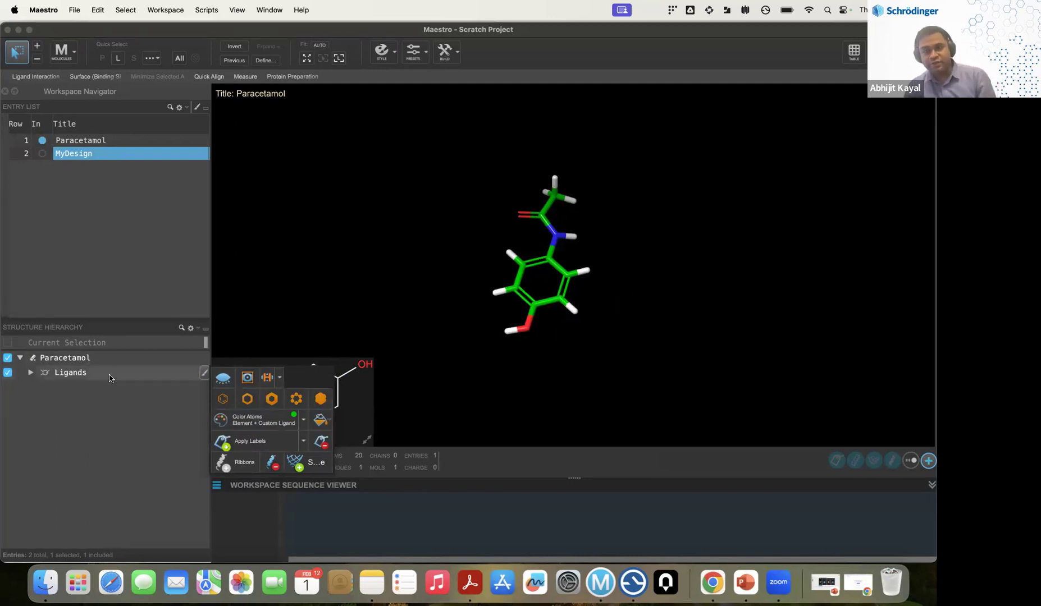
left_click(300, 275)
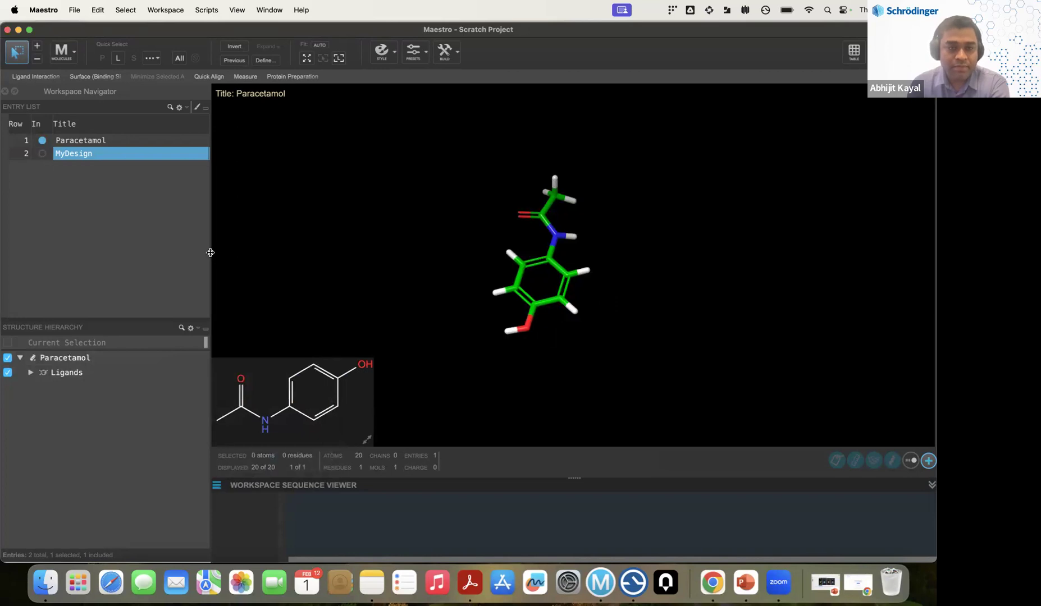
Widen the Workspace Navigator, include MyDesign in the workspace, and select the Paracetamol row followed by the MyDesign row.
left_click_drag(210, 253, 235, 253)
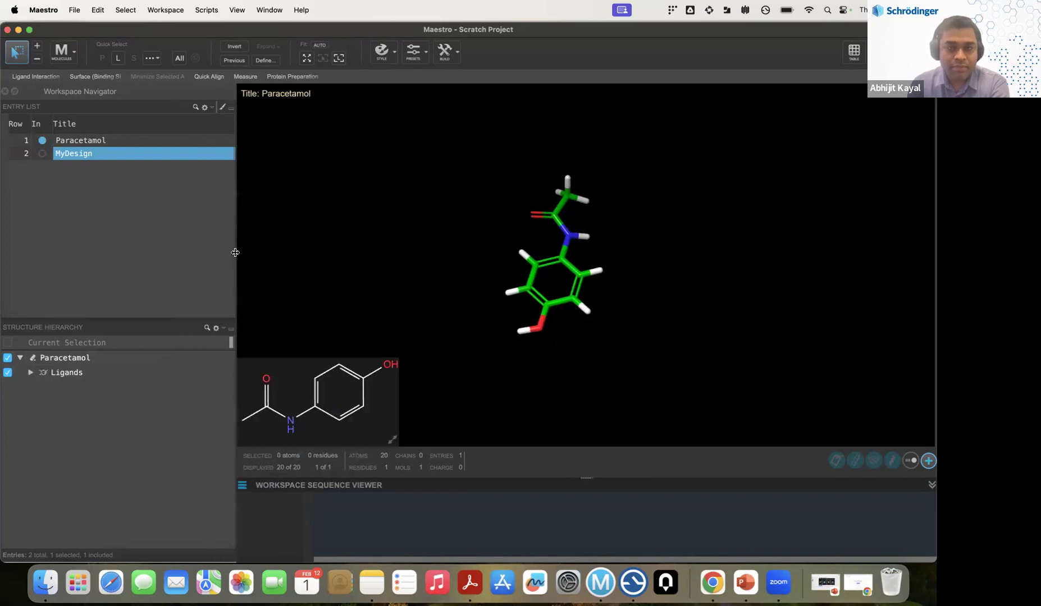
left_click(43, 154)
left_click(121, 141)
left_click(121, 155)
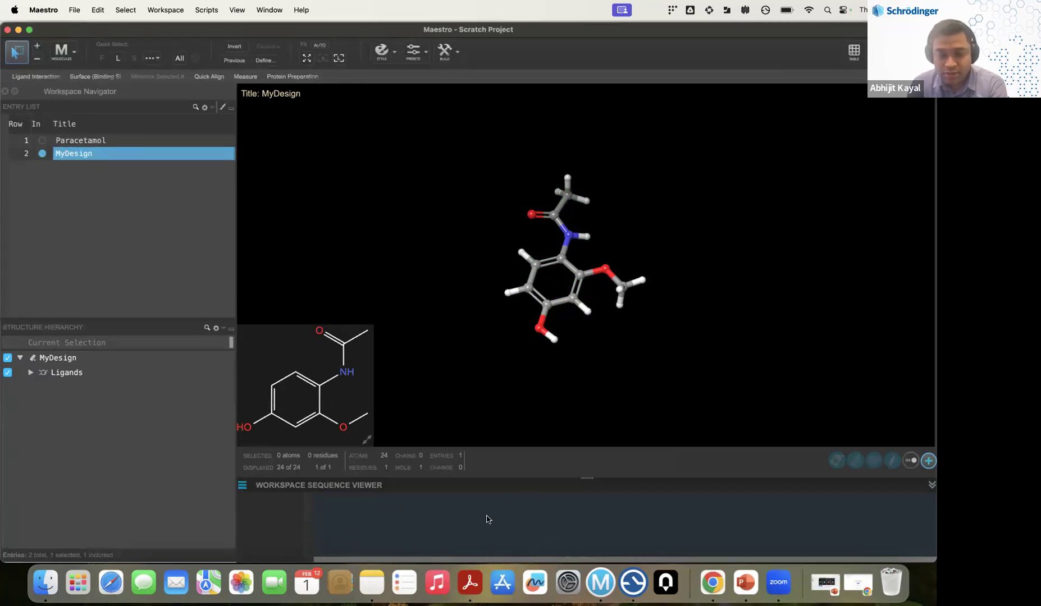
Switch to Chrome, close the second calendar tab, and load pubchem.ncbi.nlm.nih.gov in the last Launch Meeting tab.
left_click(713, 583)
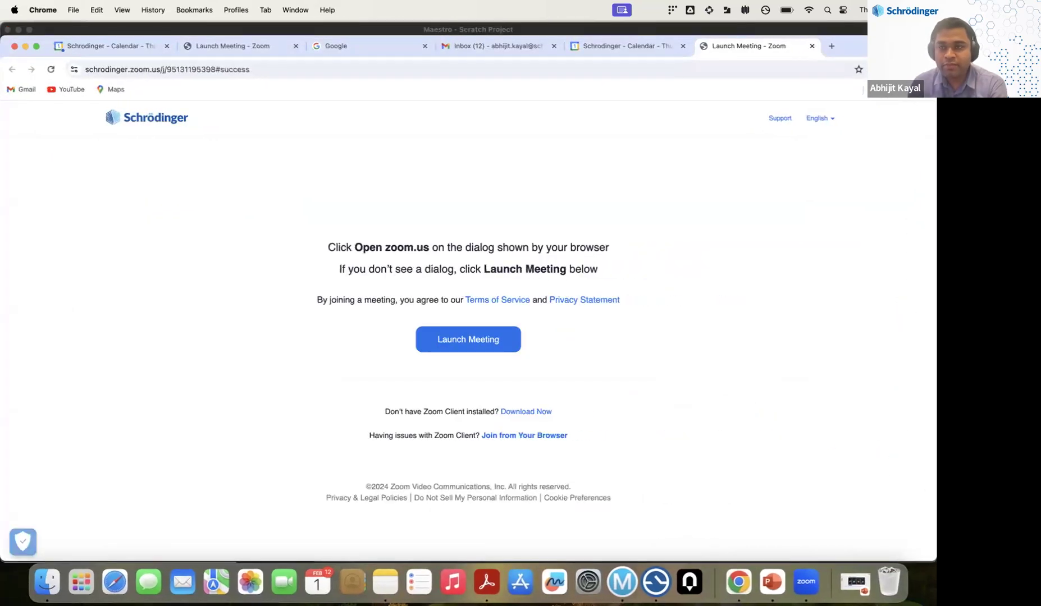
left_click(688, 49)
left_click(682, 46)
left_click(618, 64)
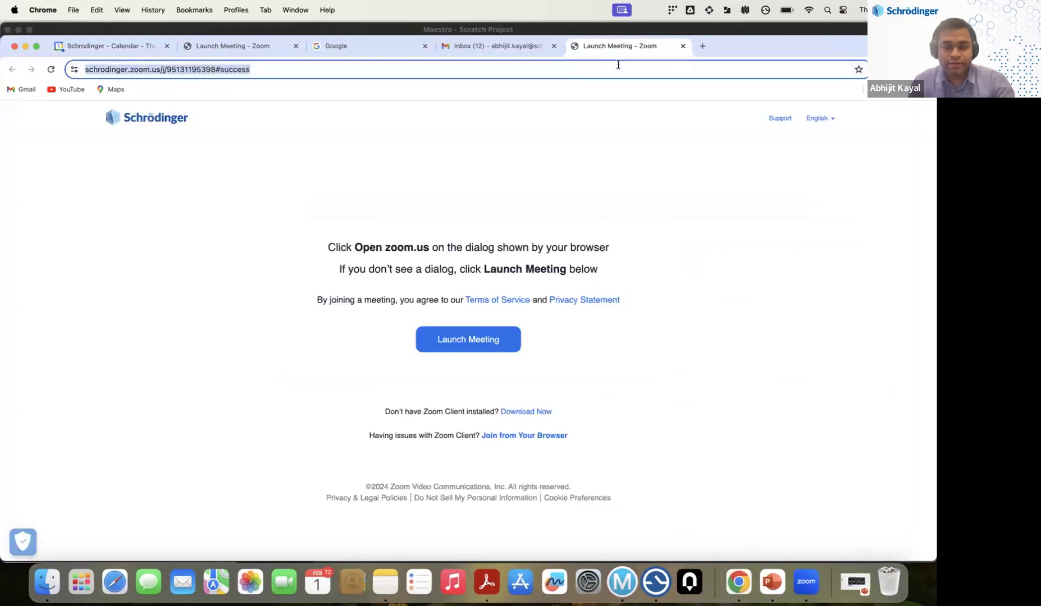
type("pubchem.ncbi.nlm.nih.gov")
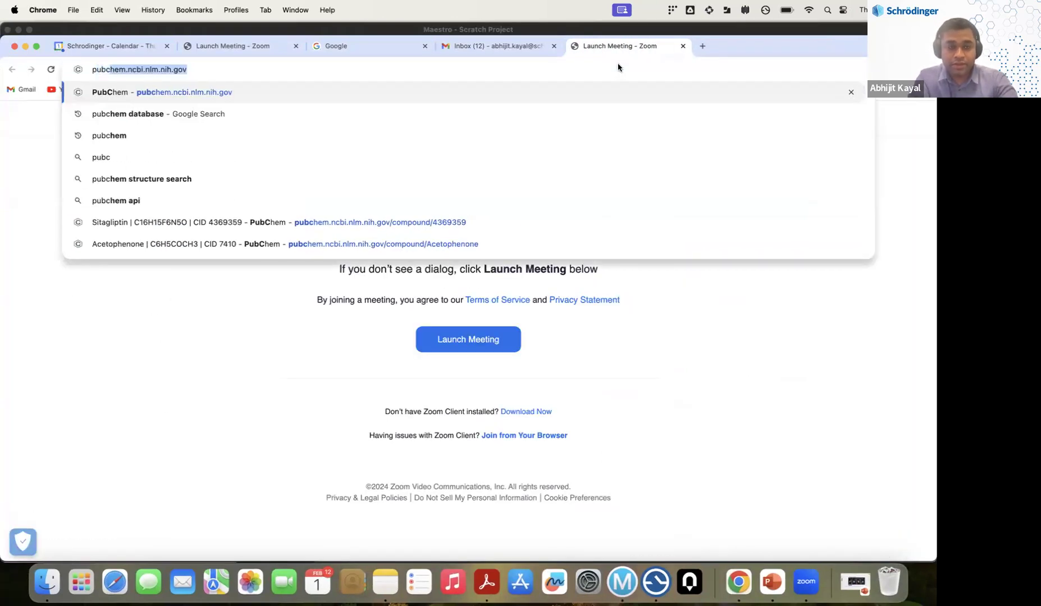
key("Return")
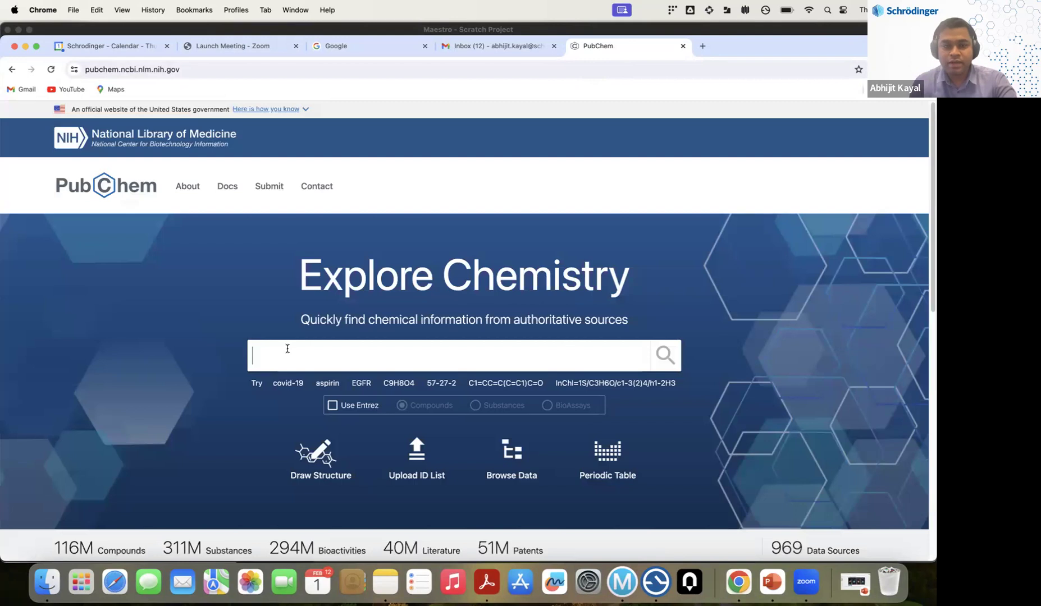
Search PubChem for paracetamol and open the best-match compound page.
type("pub")
key("BackSpace")
key("BackSpace")
key("BackSpace")
type("pa")
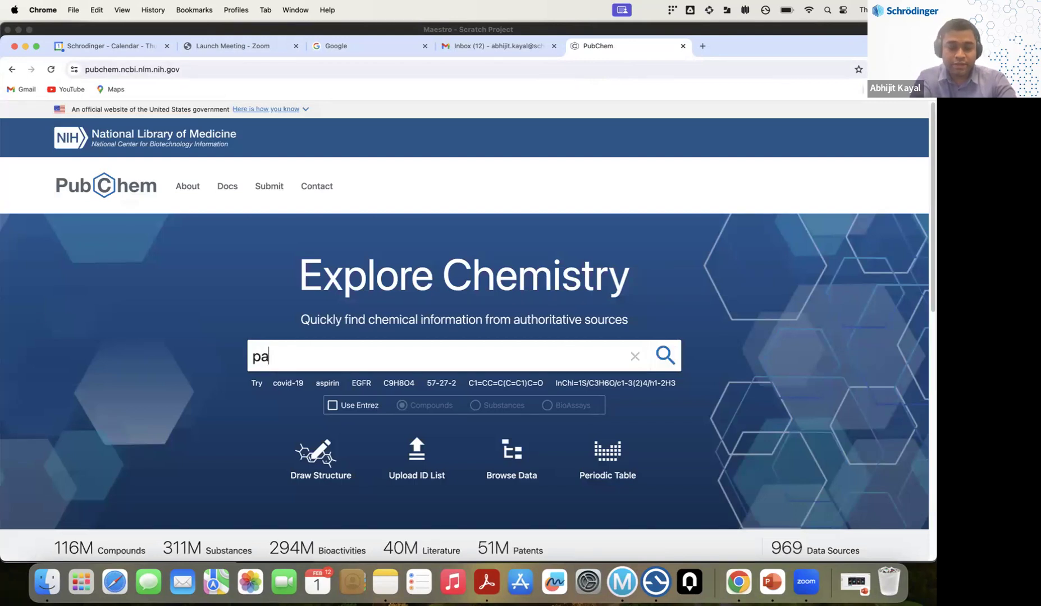
type("raceta")
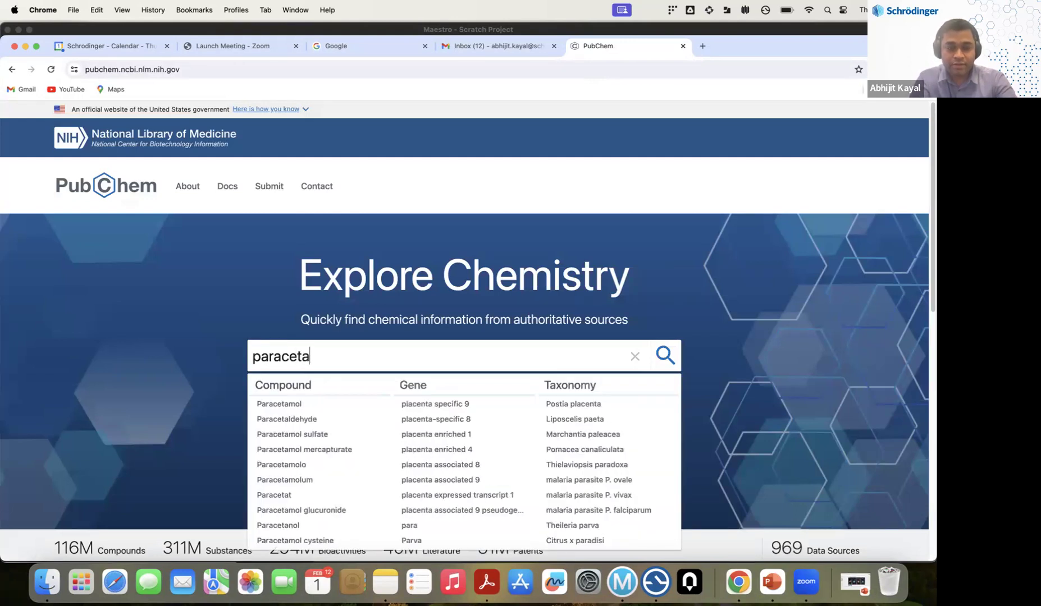
type("mol")
key("Return")
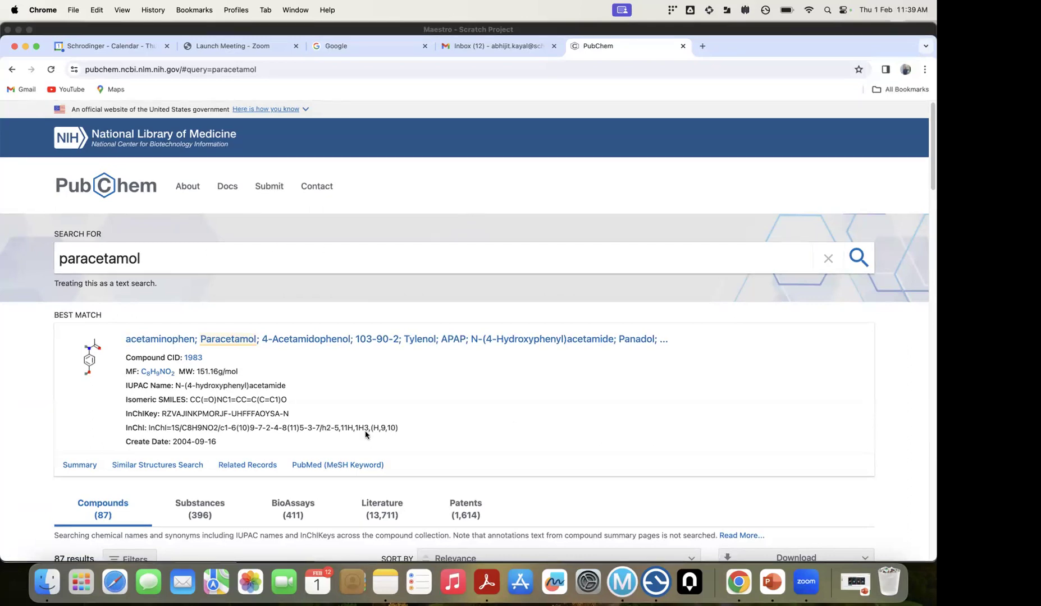
left_click(242, 343)
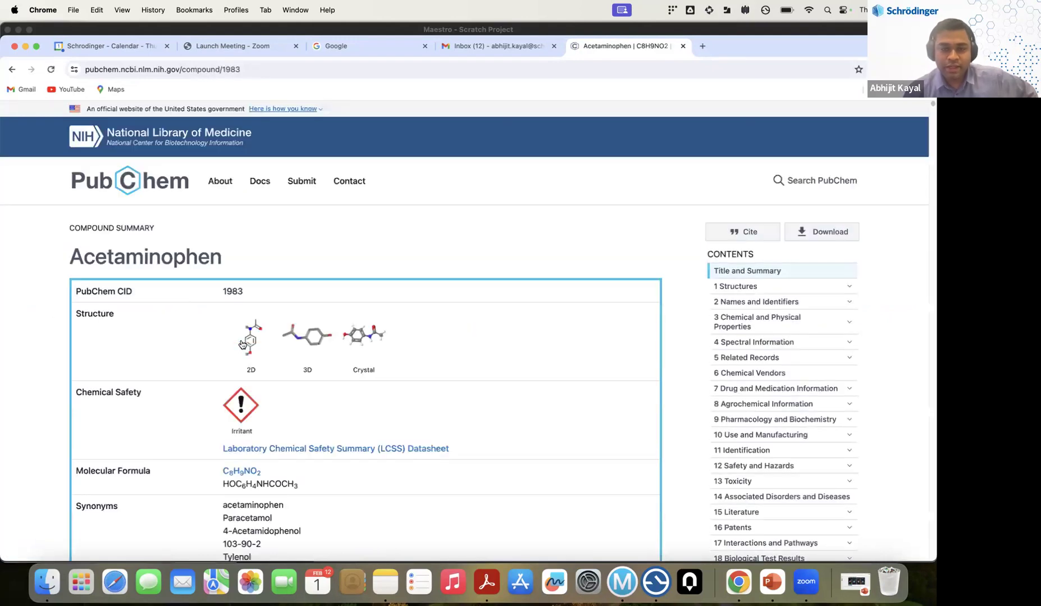
Download the 2D structure coordinates of acetaminophen as an SDF file.
scroll(460, 295, "down", 5)
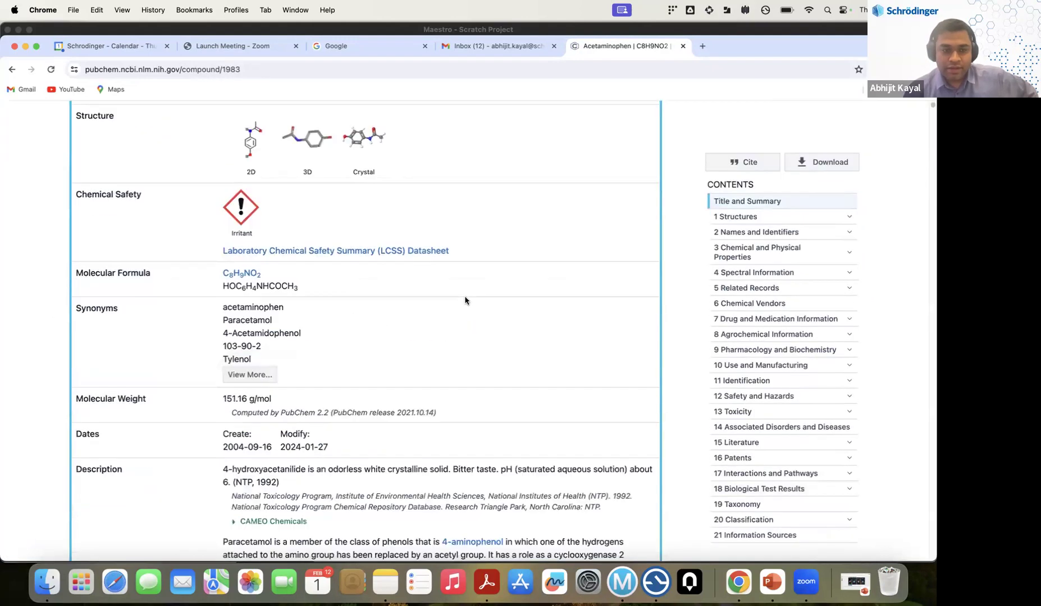
scroll(445, 299, "down", 15)
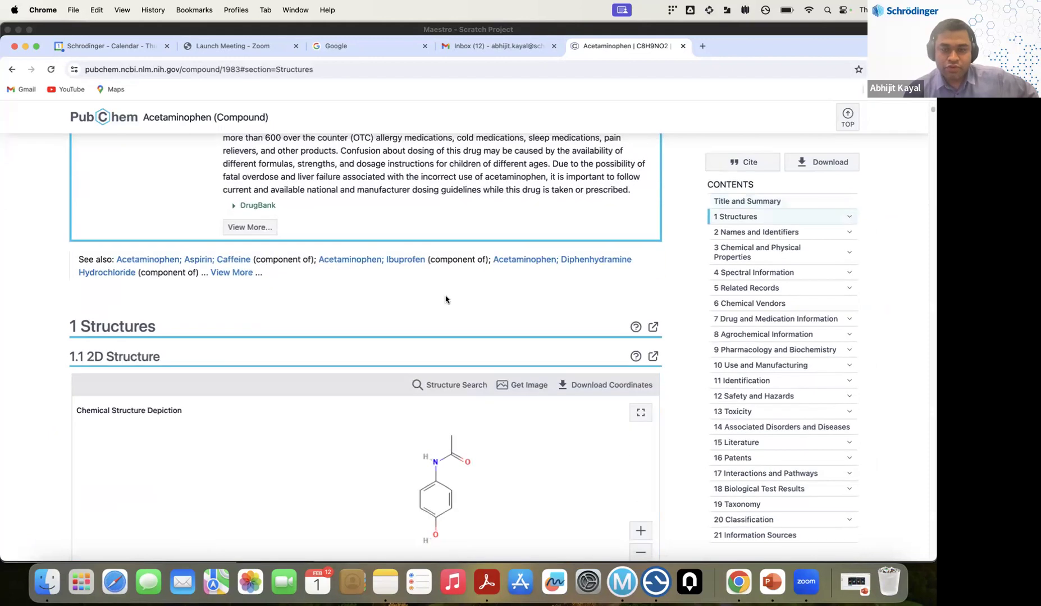
scroll(445, 299, "up", 2)
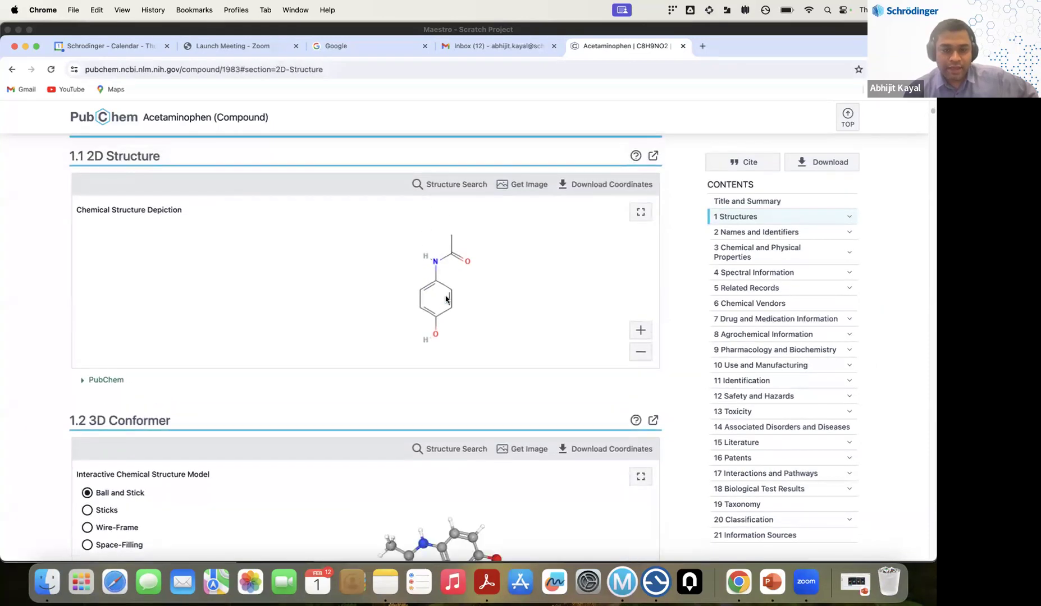
left_click(594, 186)
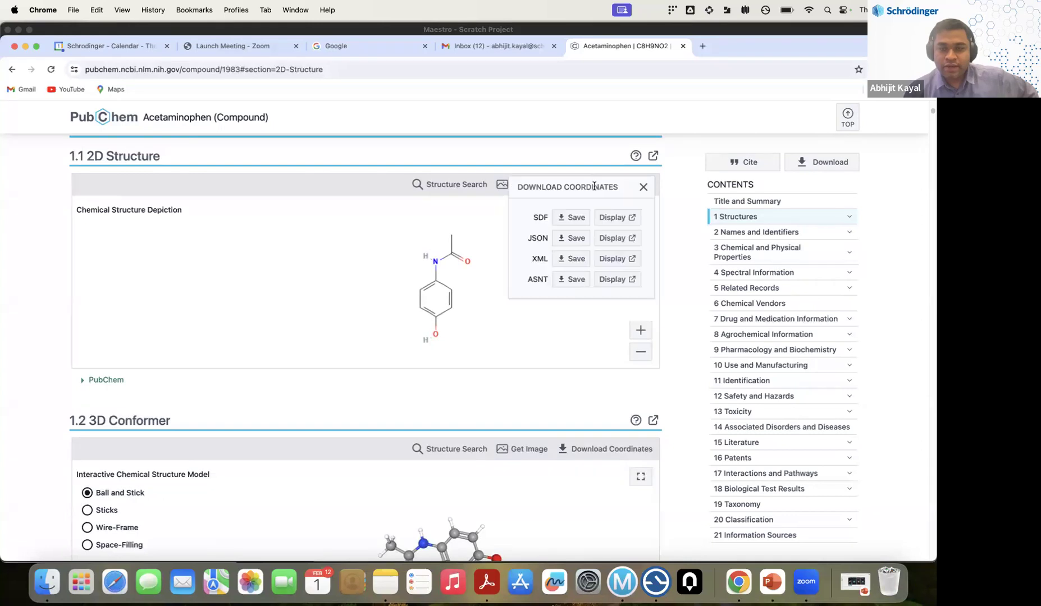
left_click(574, 220)
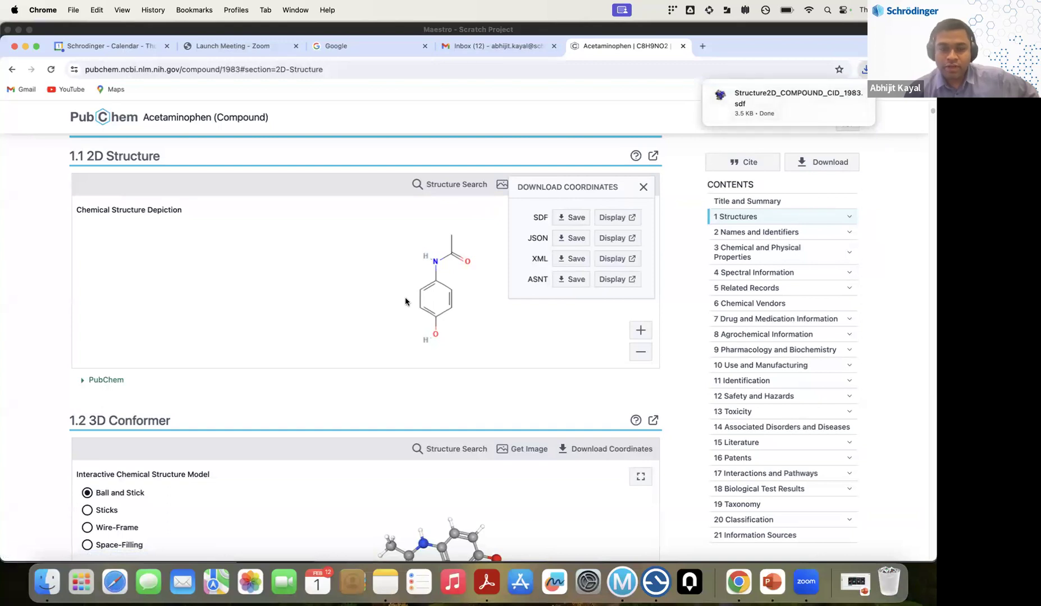
Copy the Canonical SMILES string CC(=O)NC1=CC=C(C=C1)O from acetaminophen's computed descriptors.
scroll(375, 300, "down", 3)
scroll(375, 300, "down", 10)
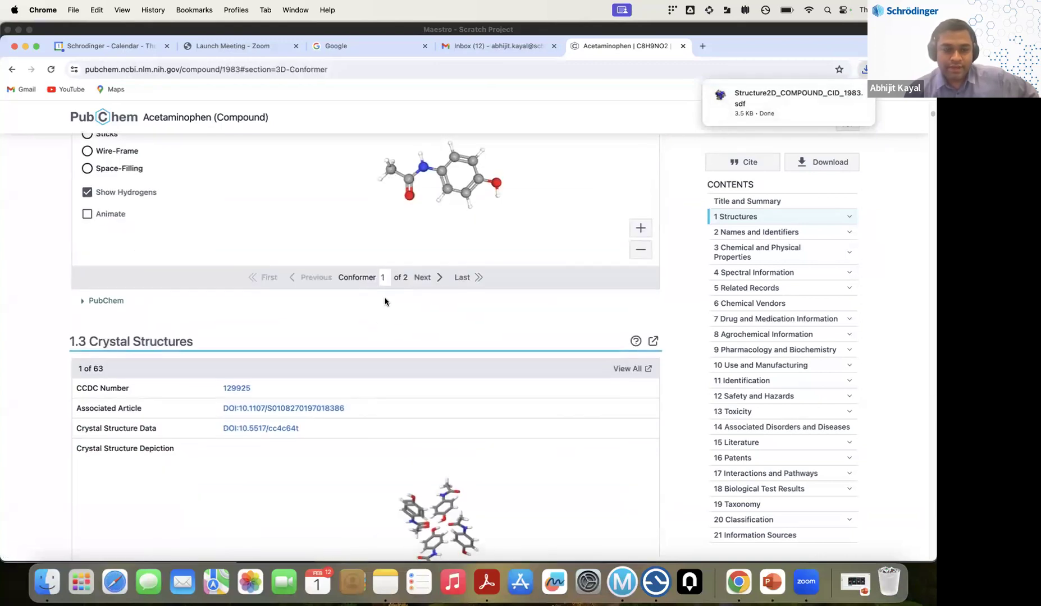
scroll(382, 300, "down", 4)
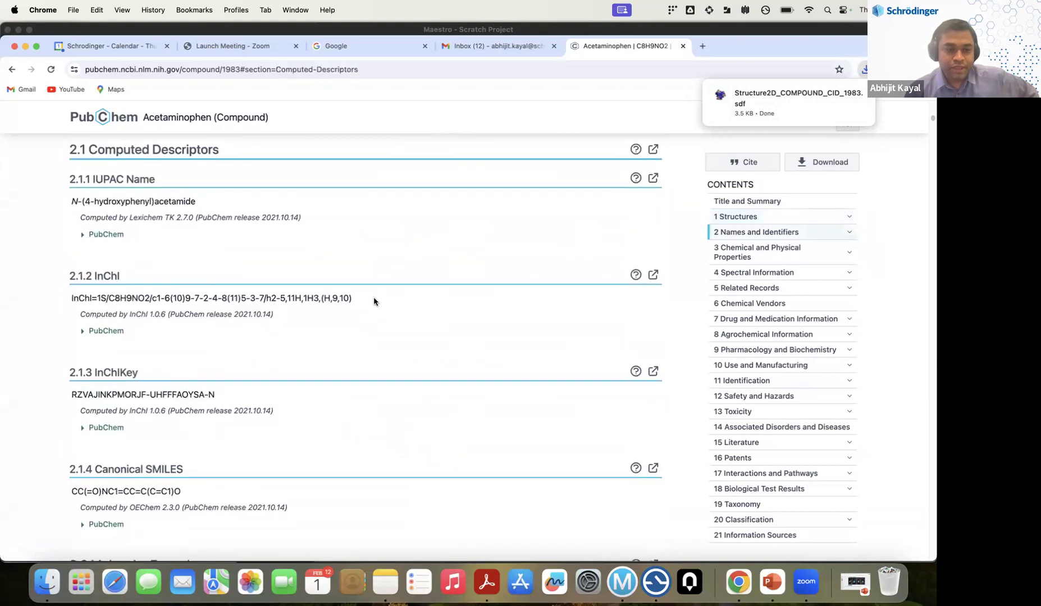
scroll(296, 351, "down", 4)
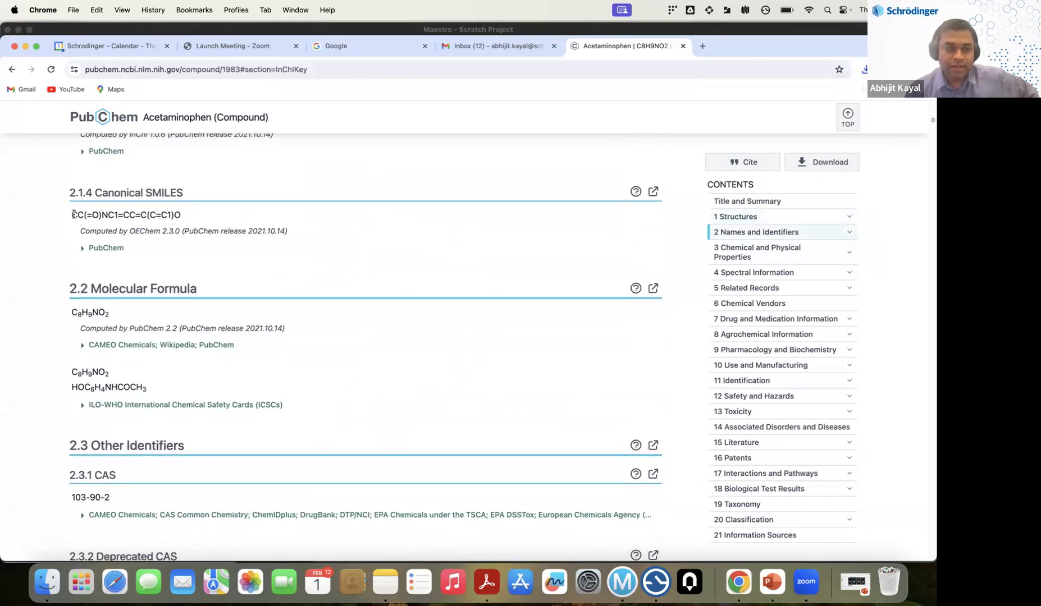
left_click_drag(72, 215, 199, 218)
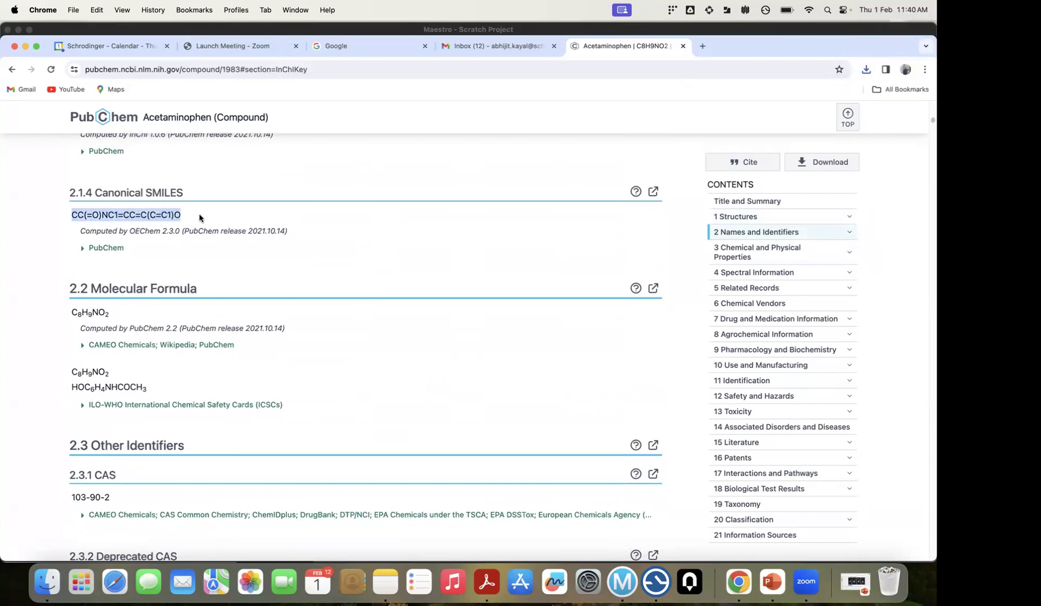
right_click(153, 217)
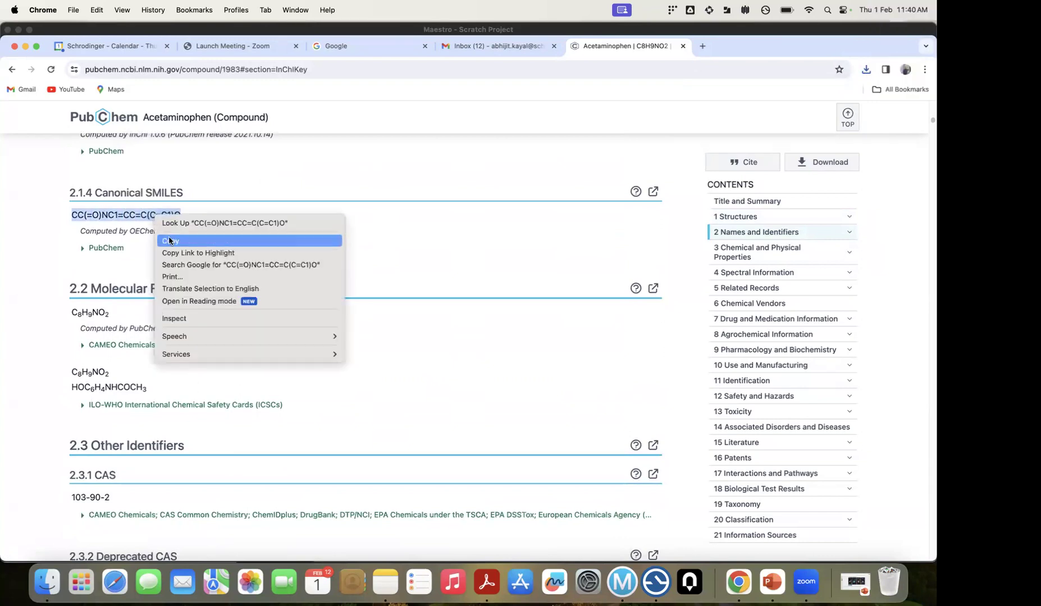
Switch to Maestro, open MyDesign in the 2D Sketcher, move the sketcher window aside, and clear its canvas.
left_click(622, 582)
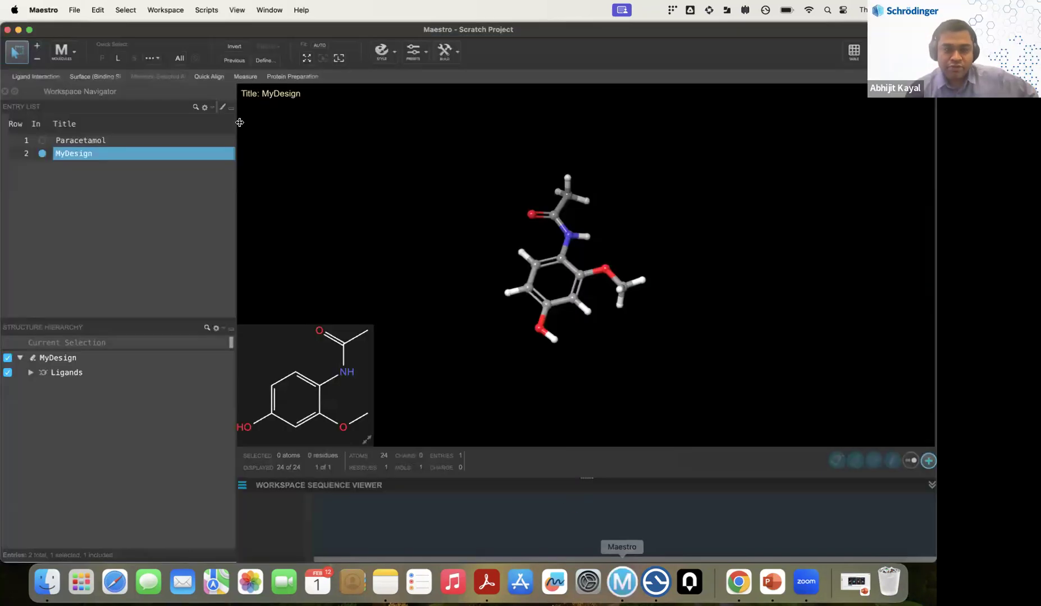
left_click(98, 10)
left_click(114, 161)
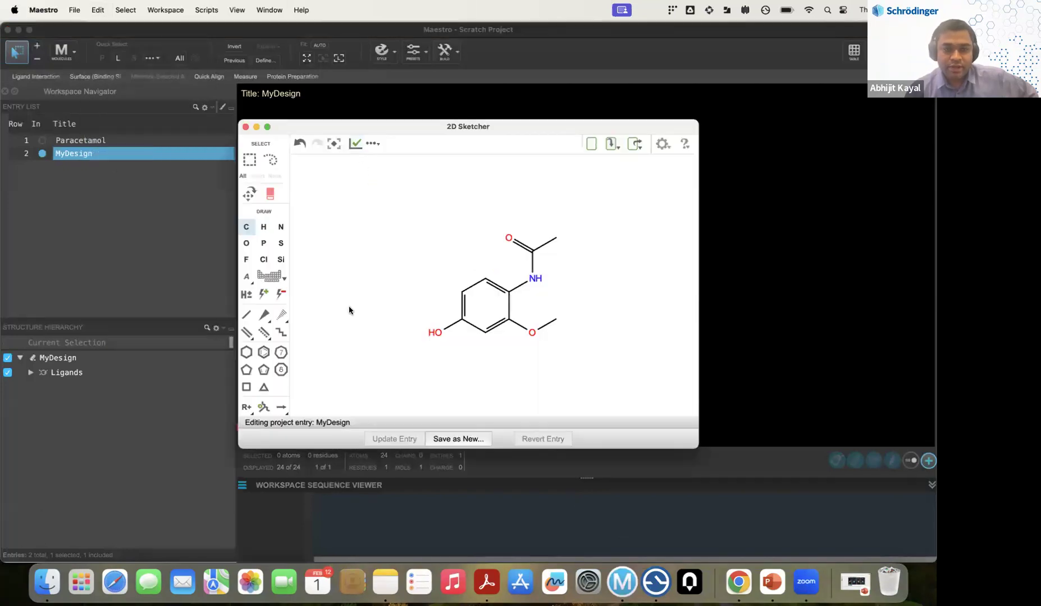
left_click_drag(496, 128, 418, 83)
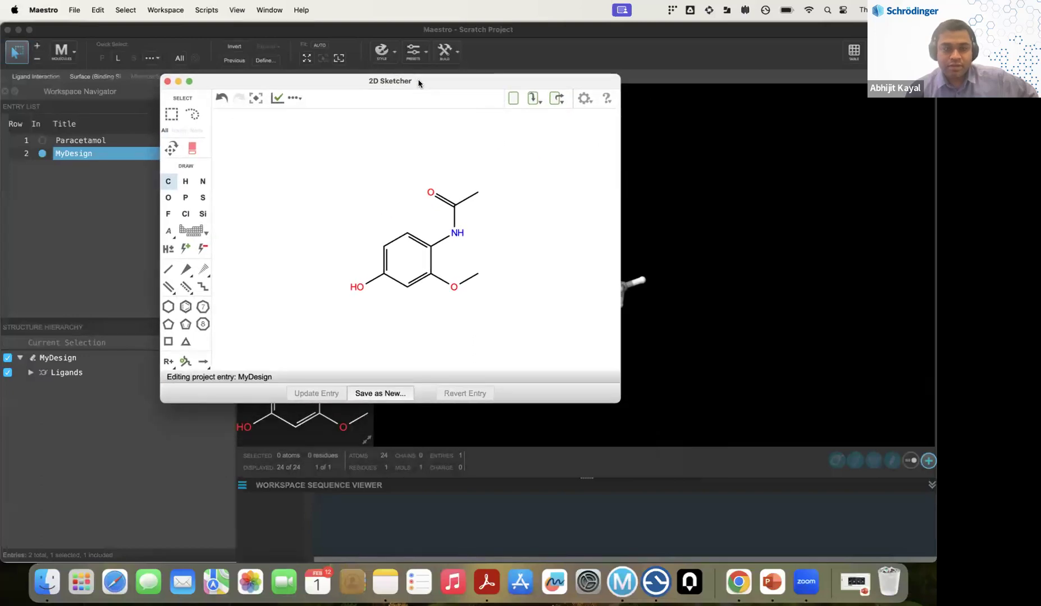
left_click(193, 149)
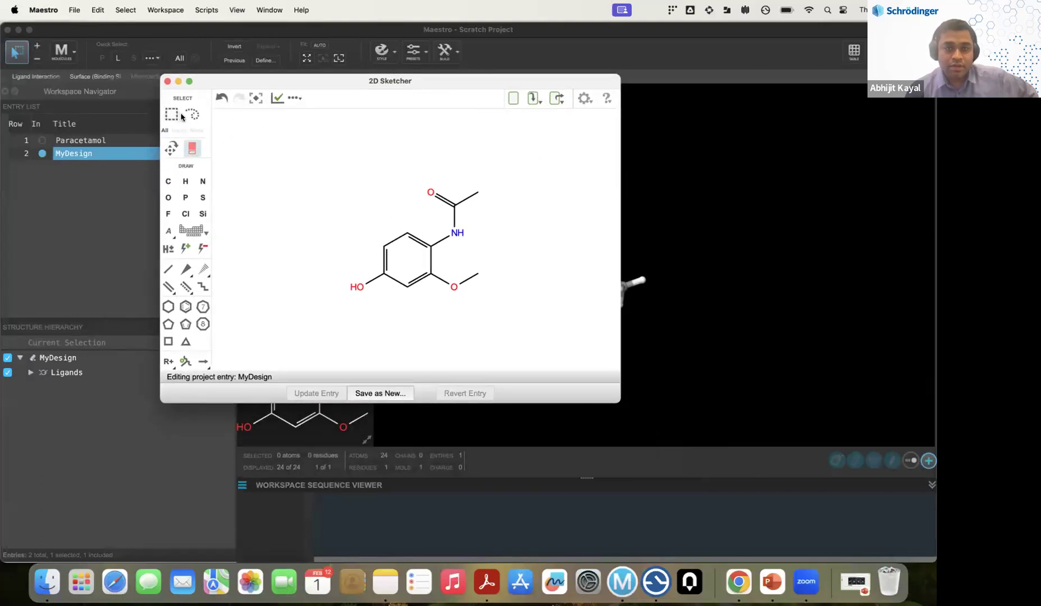
left_click(513, 101)
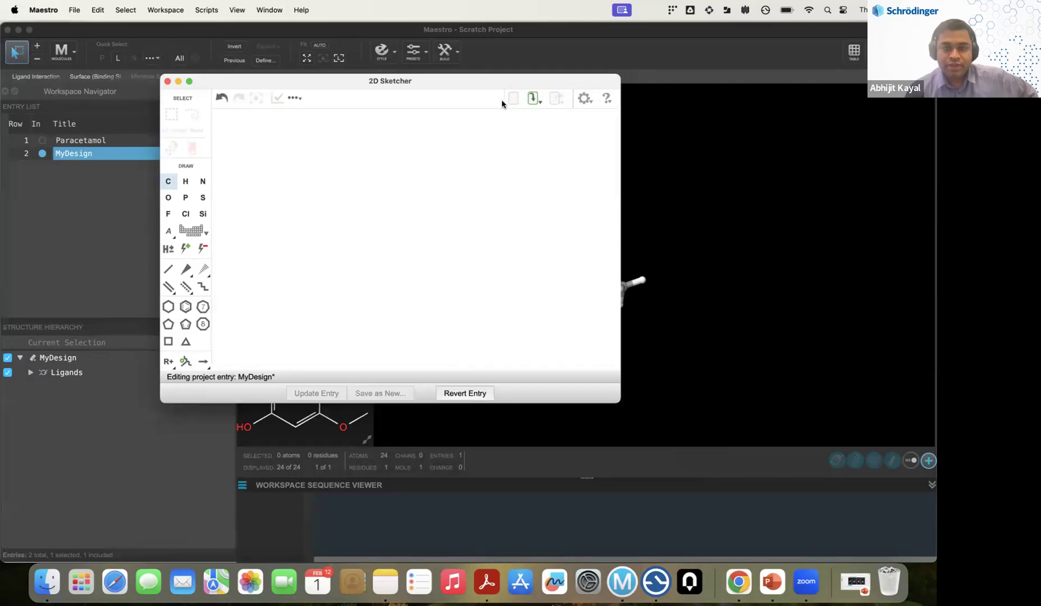
Paste the copied paracetamol SMILES into the empty 2D Sketcher and close the sketcher without saving an entry.
right_click(336, 179)
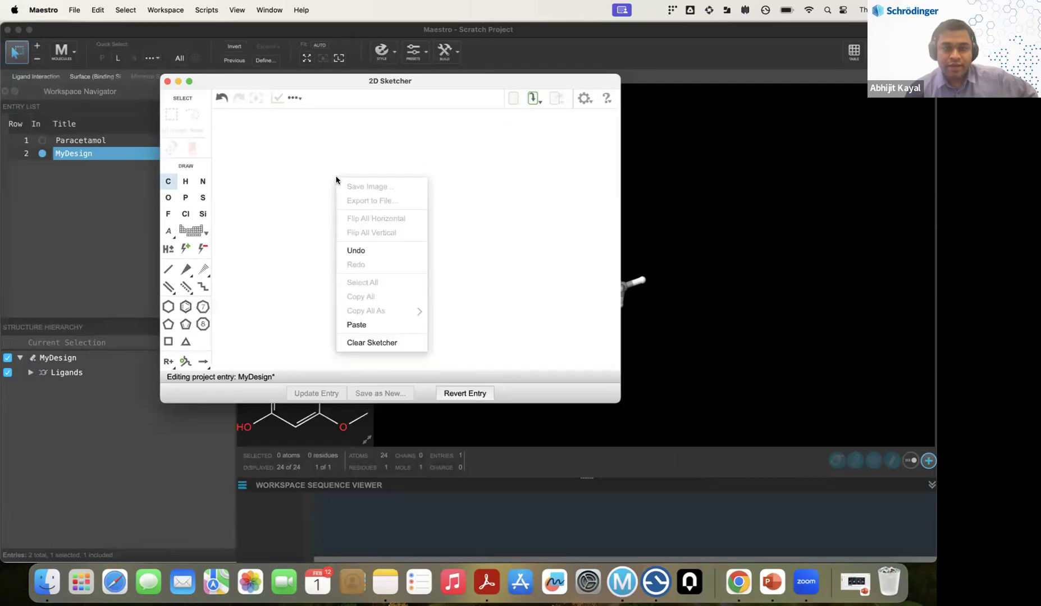
left_click(358, 325)
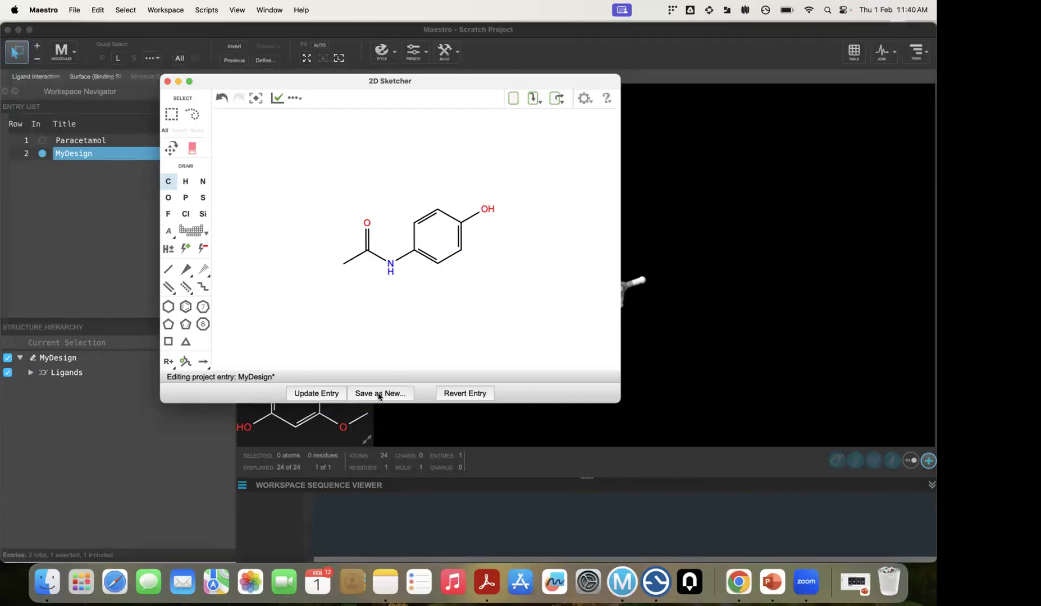
left_click(168, 82)
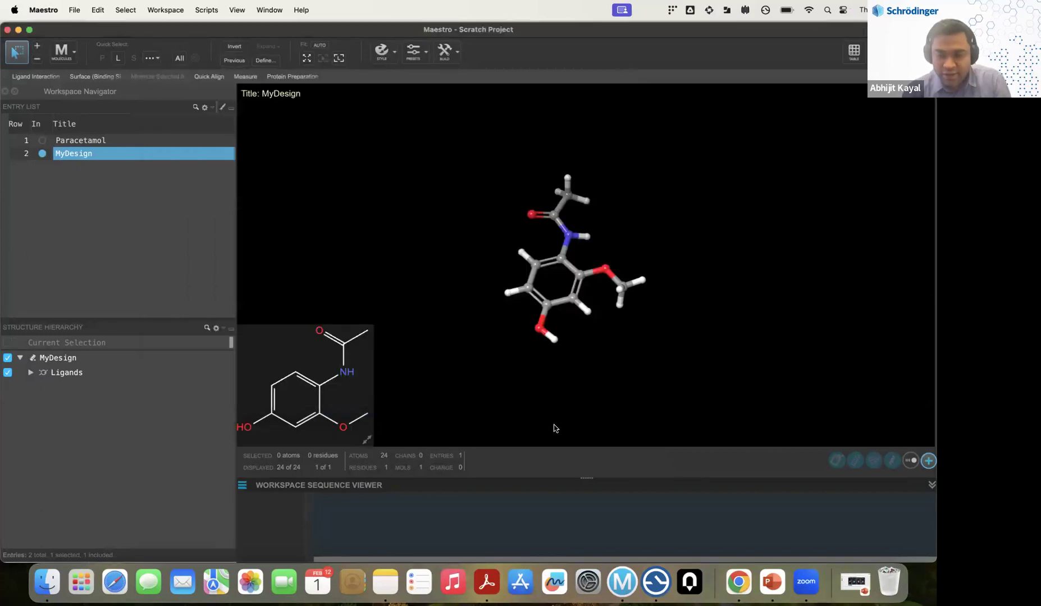
Switch to Chrome, search PubChem for Sitagliptin, and open its compound page.
left_click(737, 583)
scroll(530, 320, "up", 15)
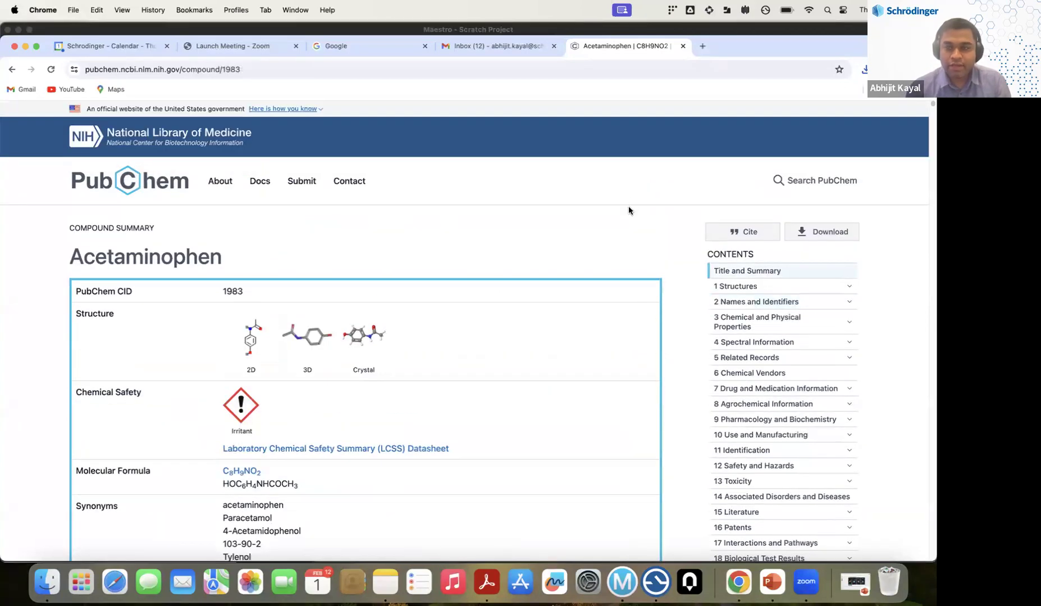
left_click(778, 180)
type("sita")
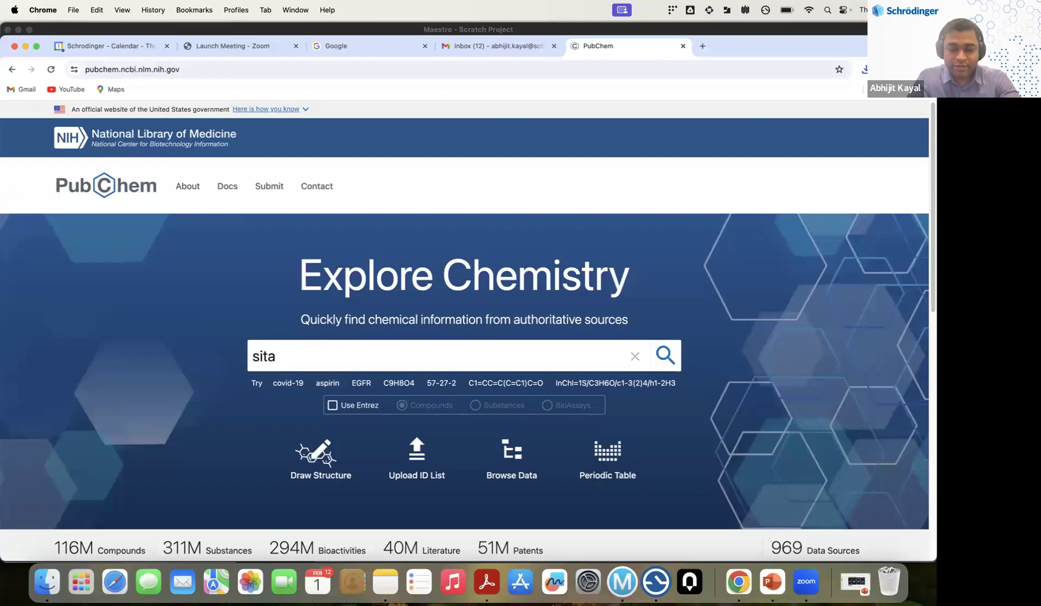
type("glipti")
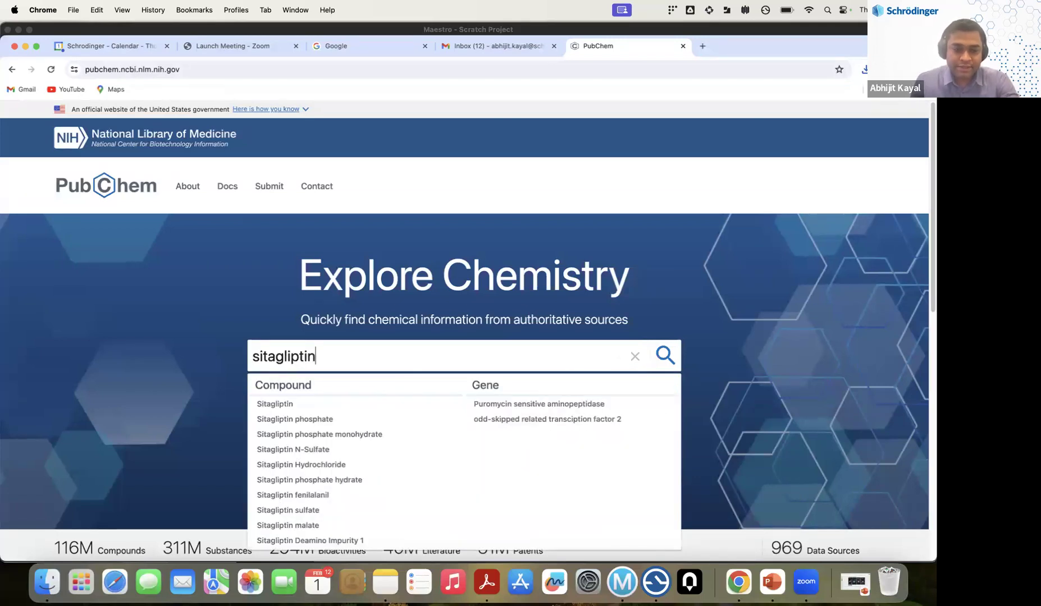
type("n")
left_click(275, 404)
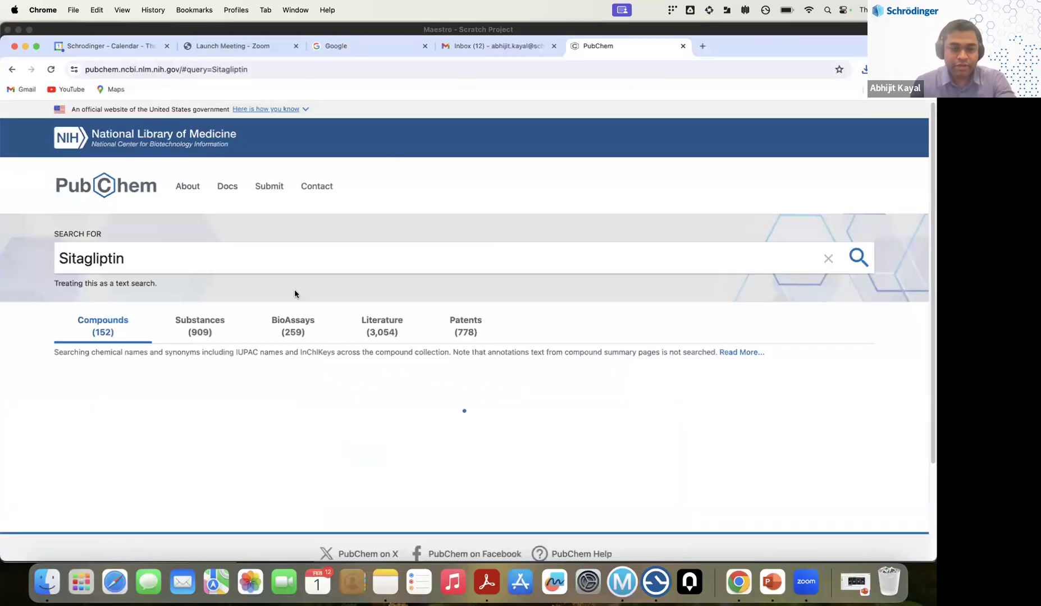
scroll(291, 303, "down", 1)
left_click(284, 317)
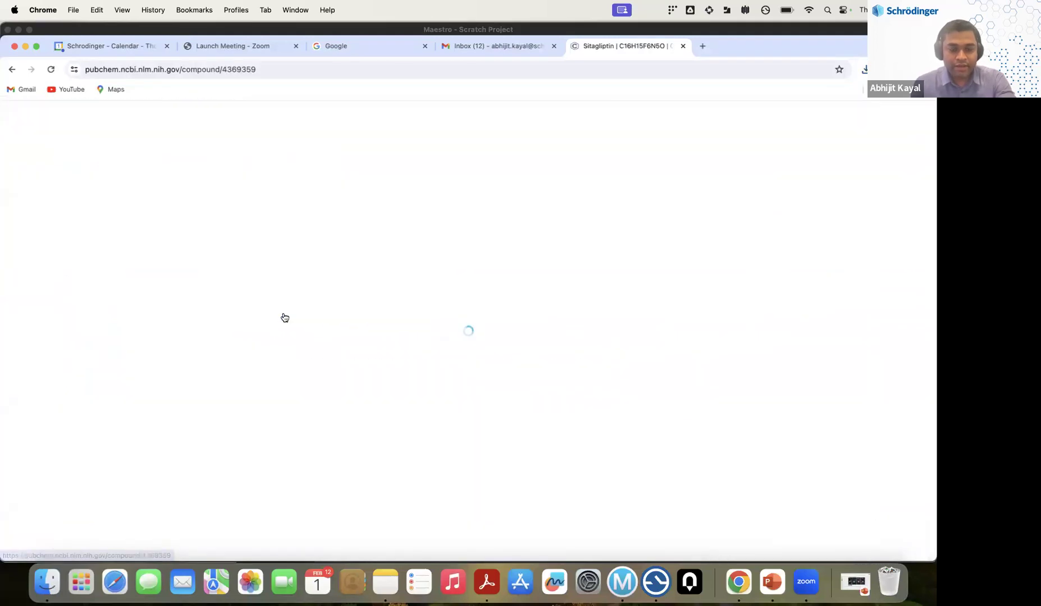
Copy sitagliptin's Canonical SMILES string C1CN2C(=NN=C2C(F)(F)F)CN1C(=O)CC(CC3=CC(=C(C=C3F)F)F)N from its computed descriptors.
scroll(285, 318, "down", 8)
scroll(284, 318, "down", 15)
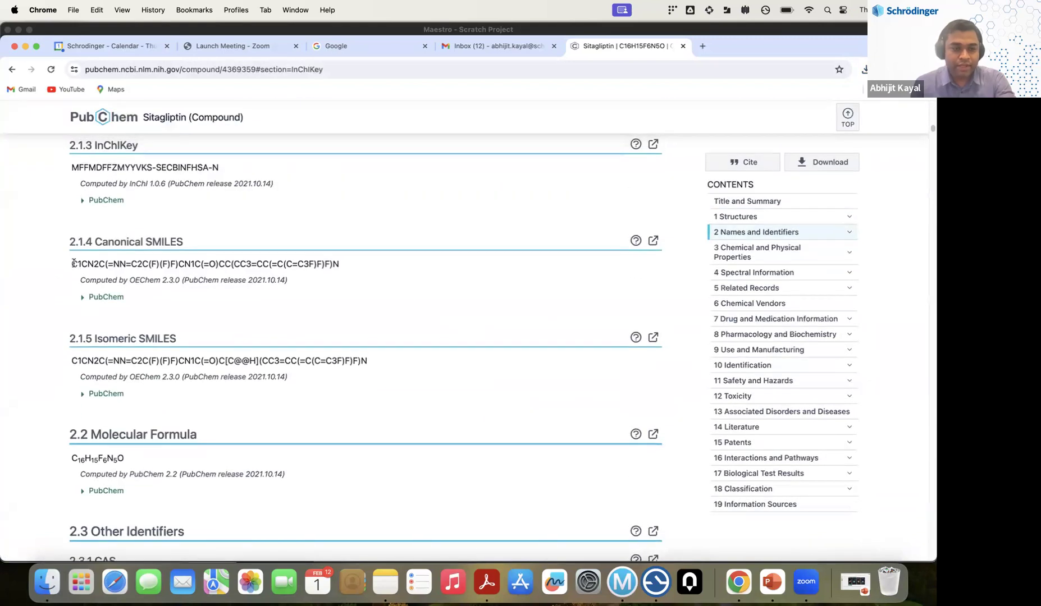
triple_click(130, 269)
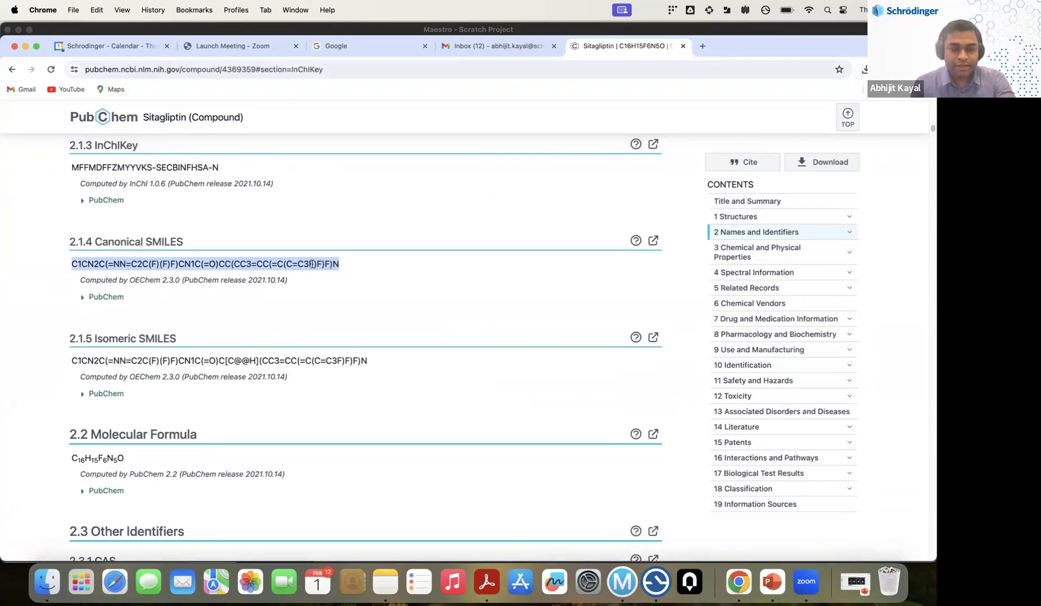
right_click(313, 265)
left_click(328, 287)
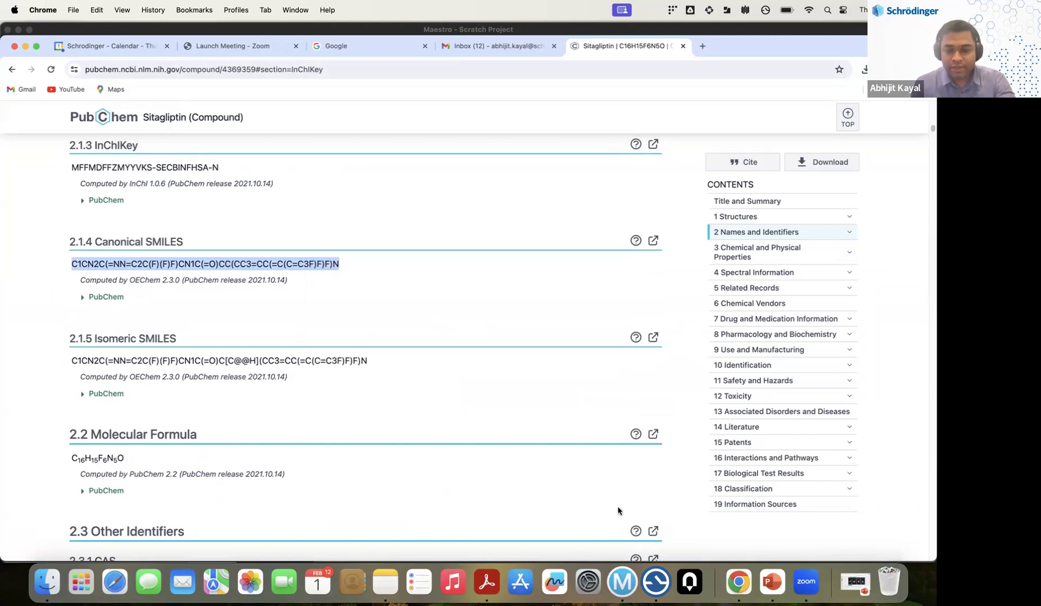
Switch to Maestro, replace the MyDesign structure in the 2D Sketcher with the copied sitagliptin SMILES, and move the sketcher window aside.
left_click(635, 583)
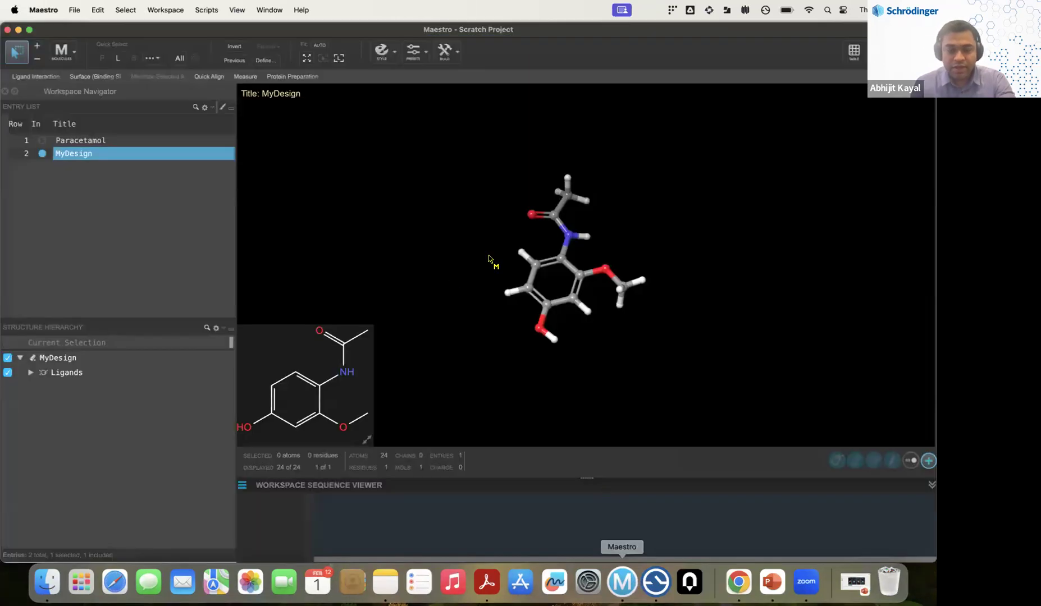
left_click(98, 13)
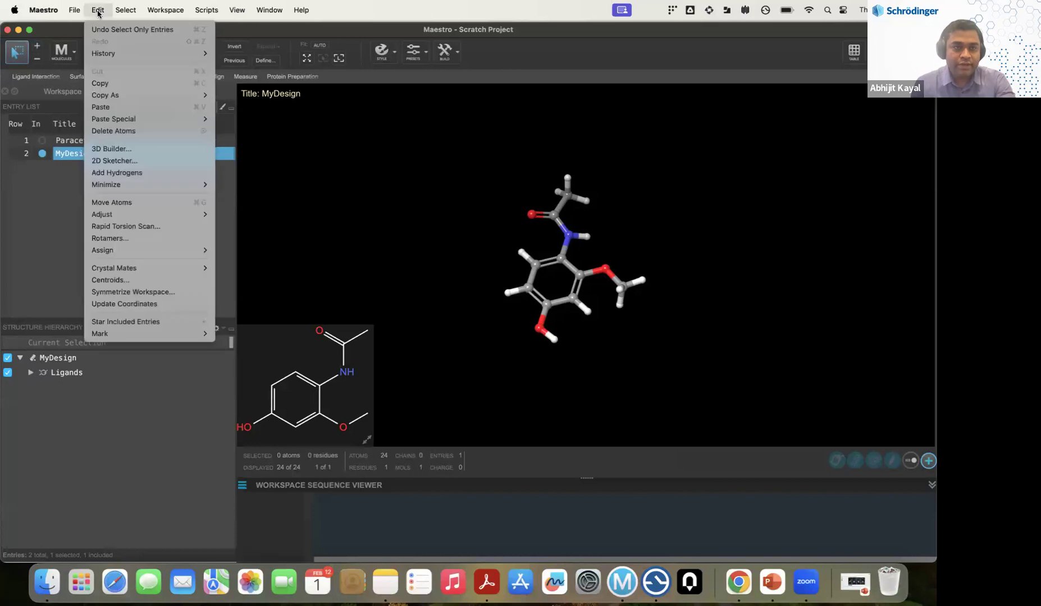
left_click(121, 156)
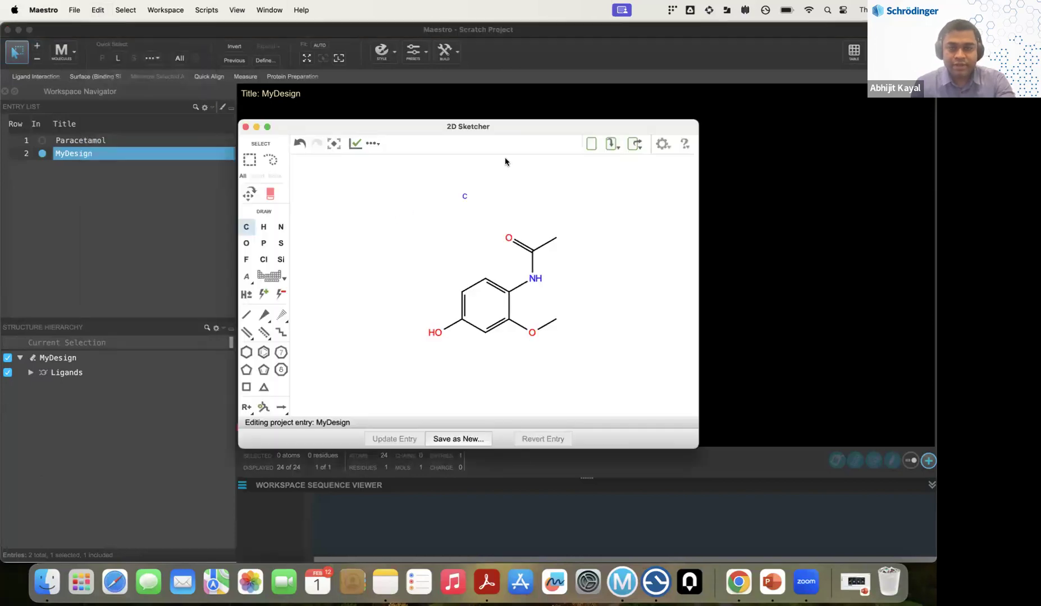
left_click(590, 147)
right_click(408, 226)
left_click(441, 370)
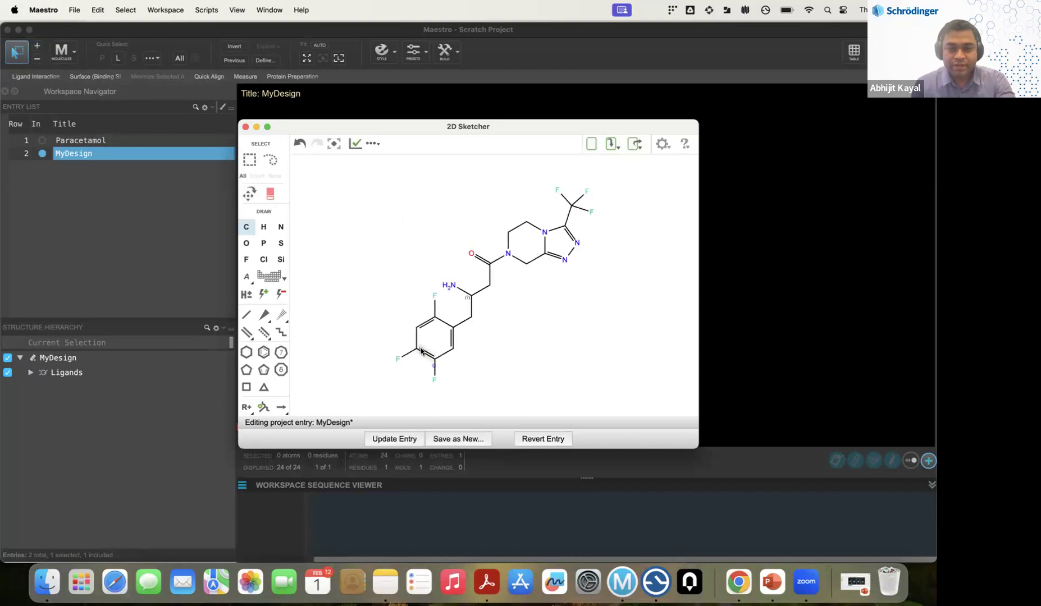
left_click_drag(337, 126, 225, 84)
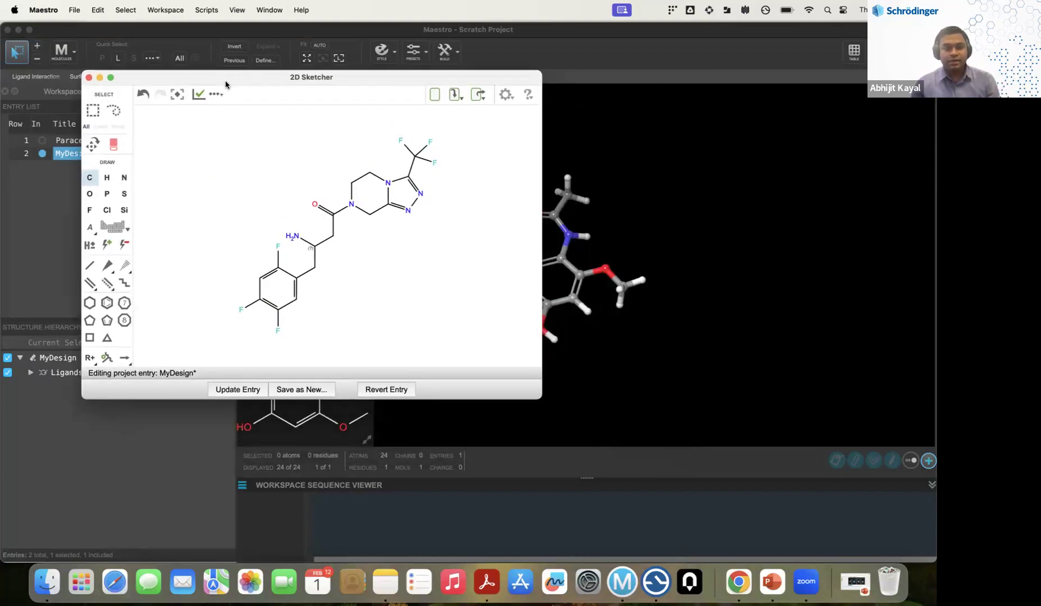
Save the sketched structure as a new entry titled Sitagliptin and close the 2D Sketcher.
left_click(302, 390)
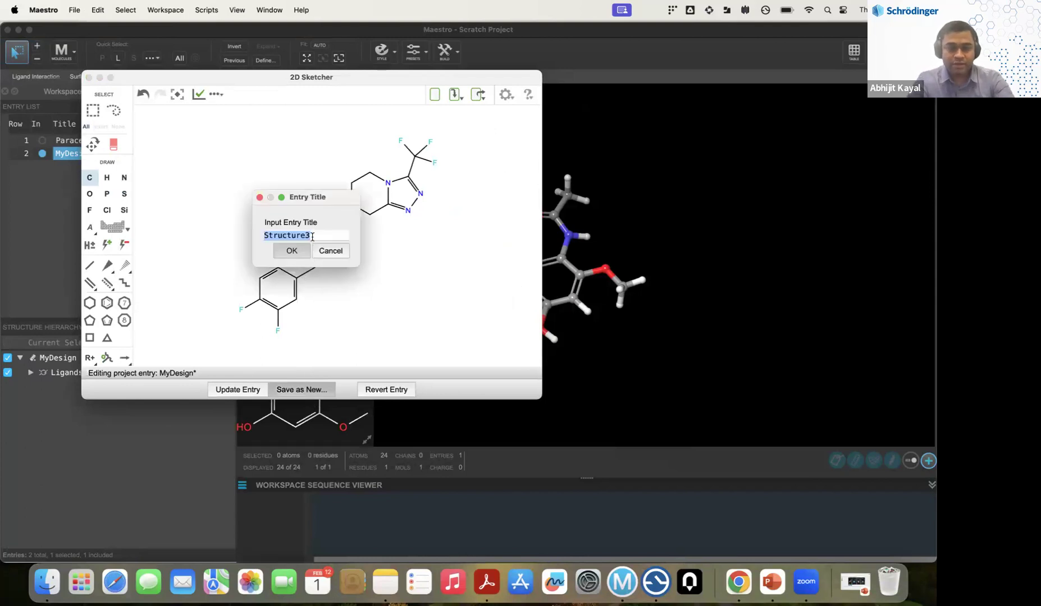
key("BackSpace")
type("Sitagl")
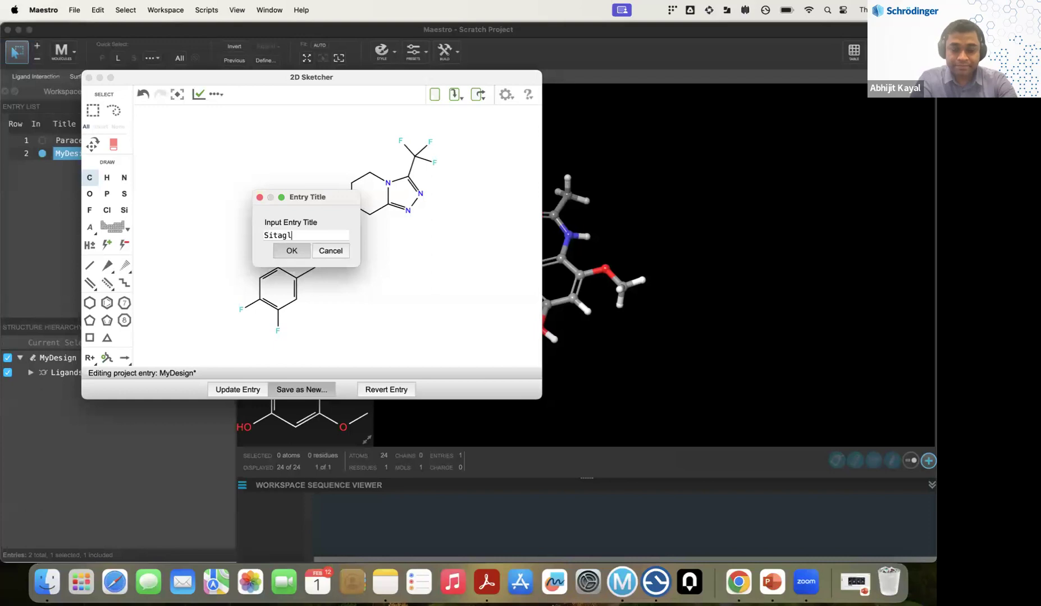
type("iptin")
key("Return")
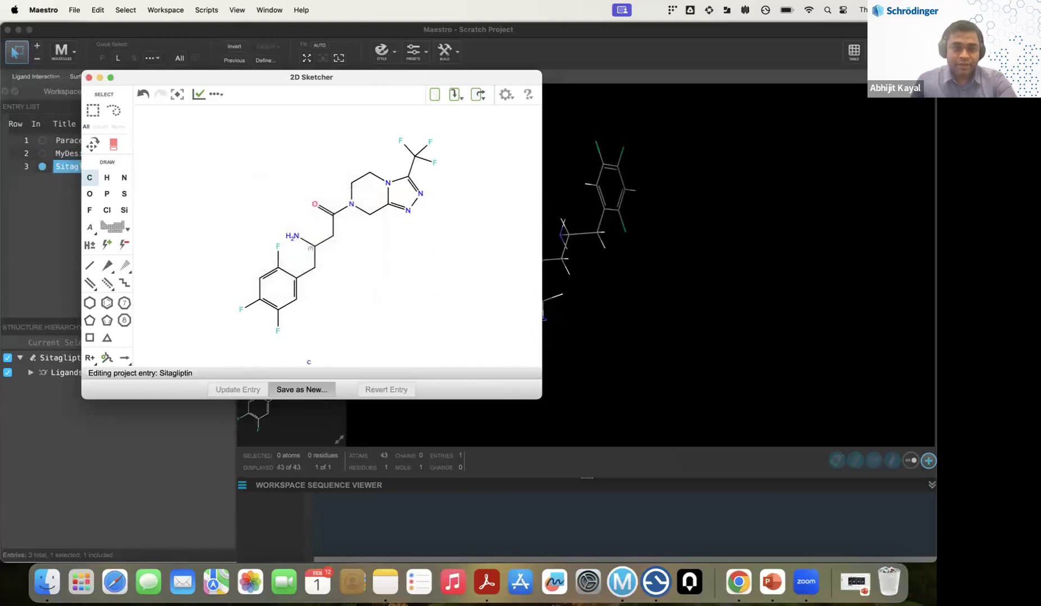
left_click(88, 77)
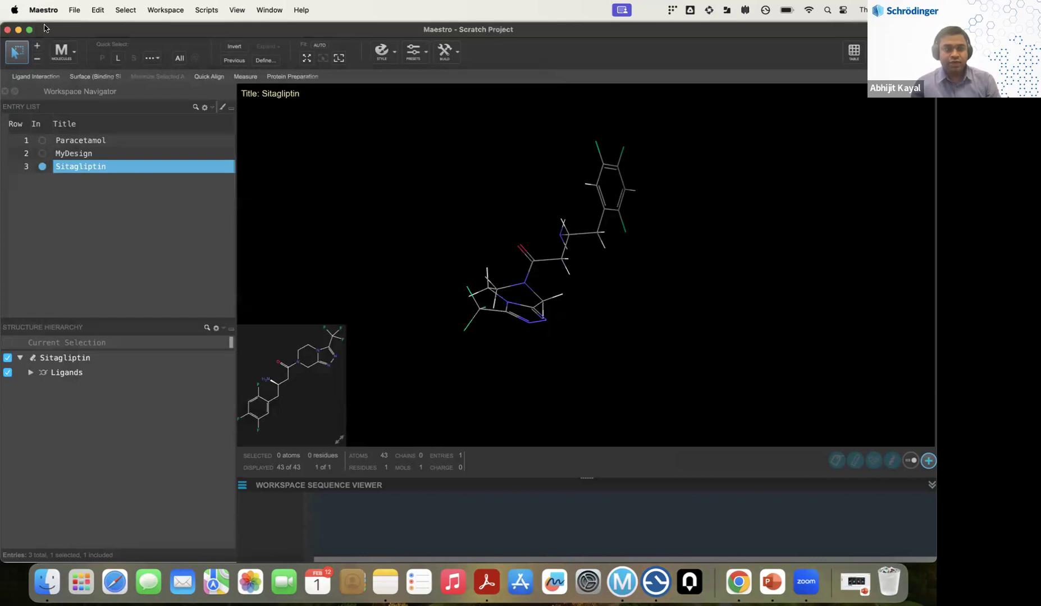
Start importing structures and browse from the working directory to the Downloads folder.
left_click(74, 10)
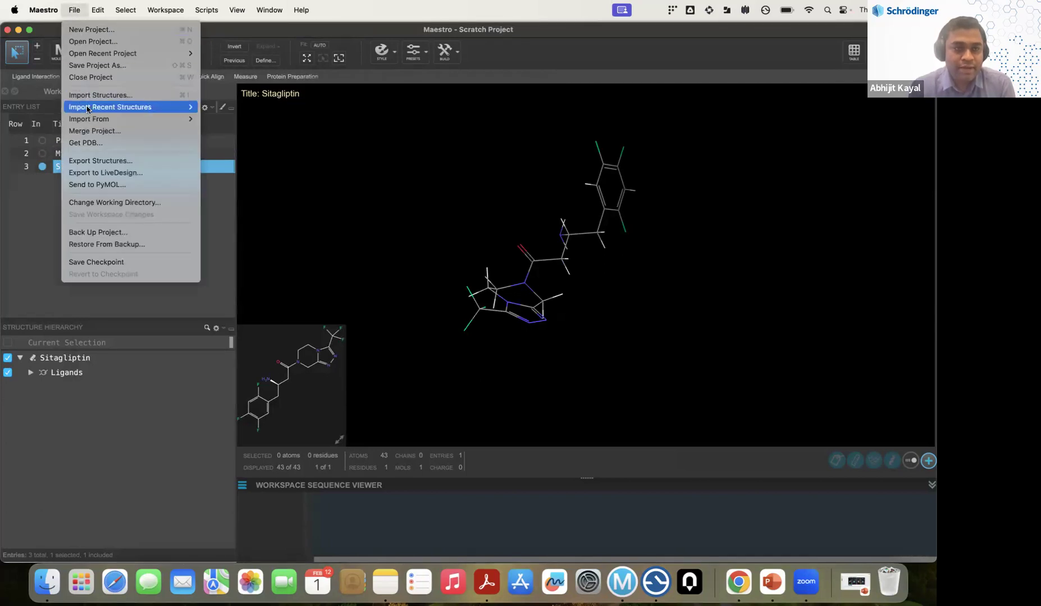
mouse_move(81, 107)
left_click(107, 95)
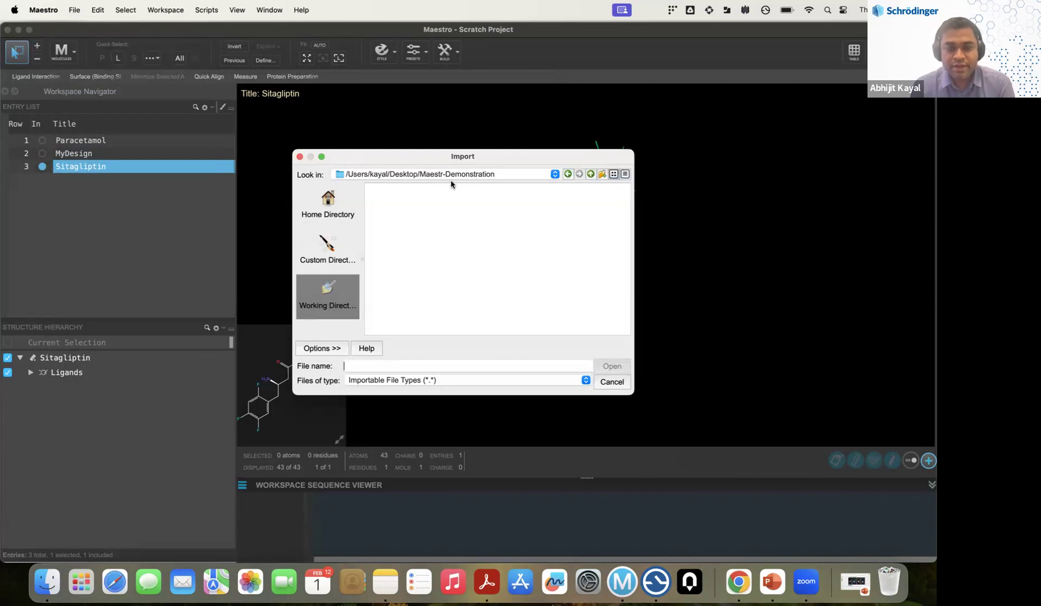
left_click(326, 247)
left_click_drag(470, 333, 501, 331)
double_click(498, 266)
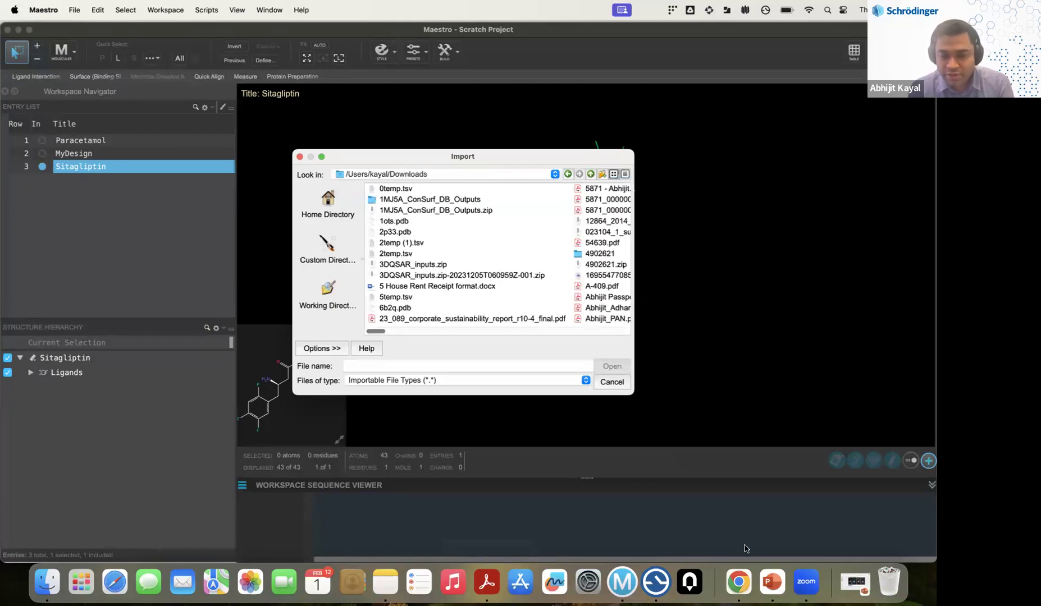
Switch to Chrome to check the downloaded SDF's file name, and return to Maestro's structure import dialog.
left_click(738, 582)
left_click(864, 69)
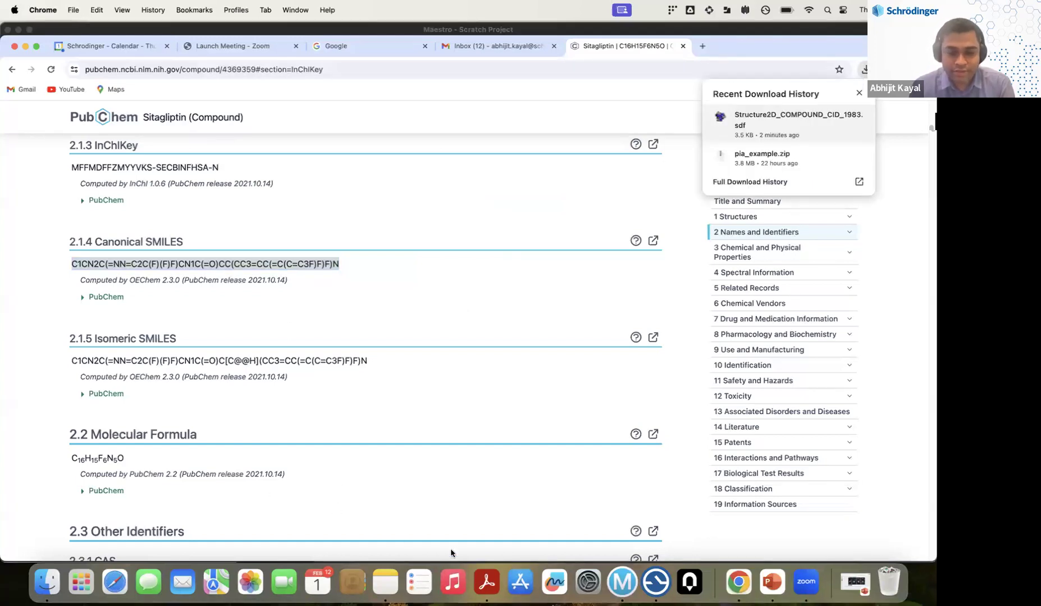
right_click(624, 586)
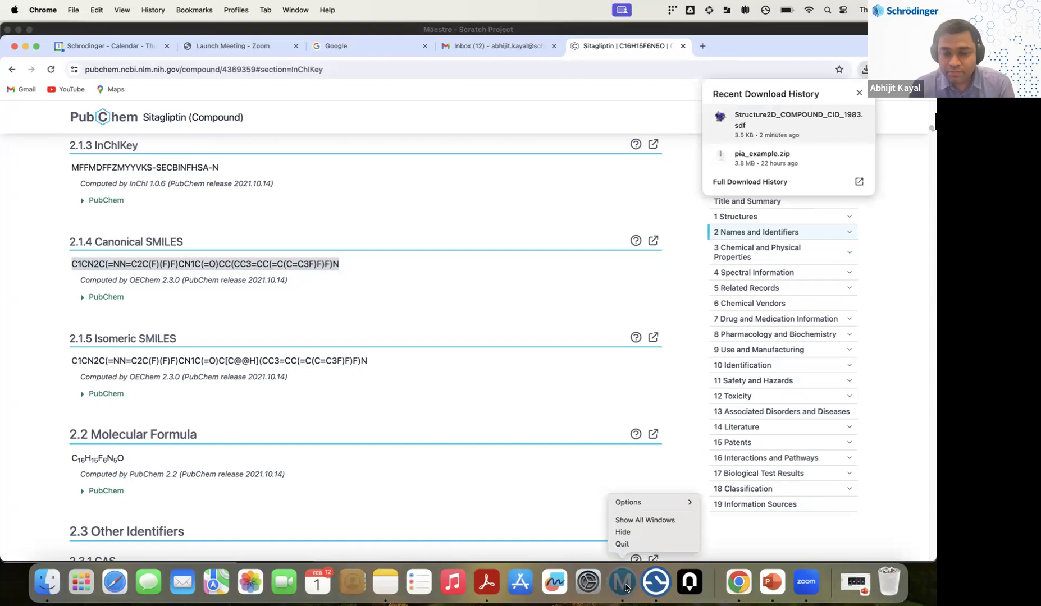
left_click(643, 520)
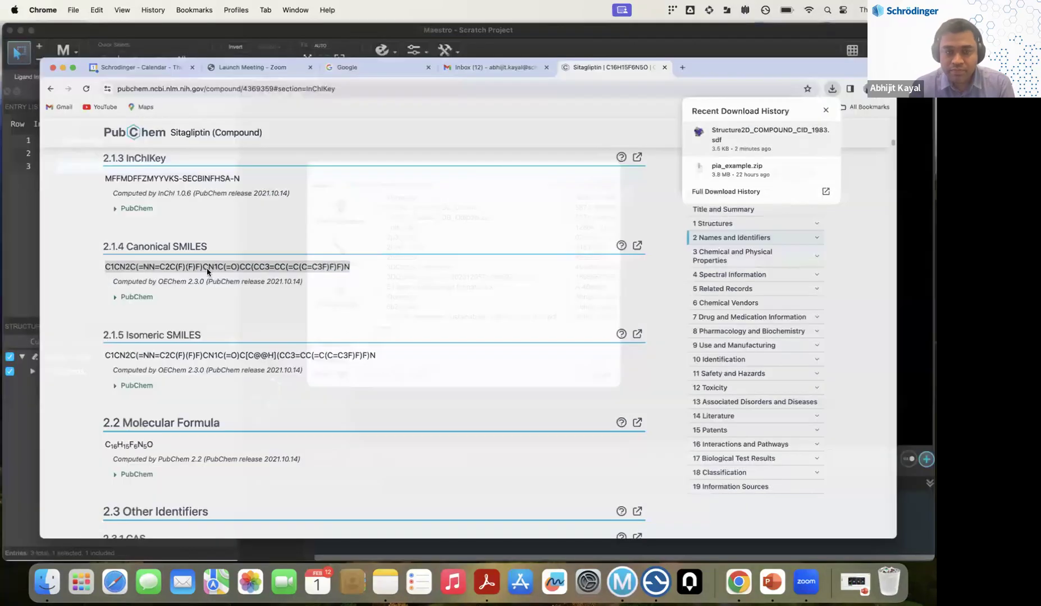
left_click(367, 251)
key("super+i")
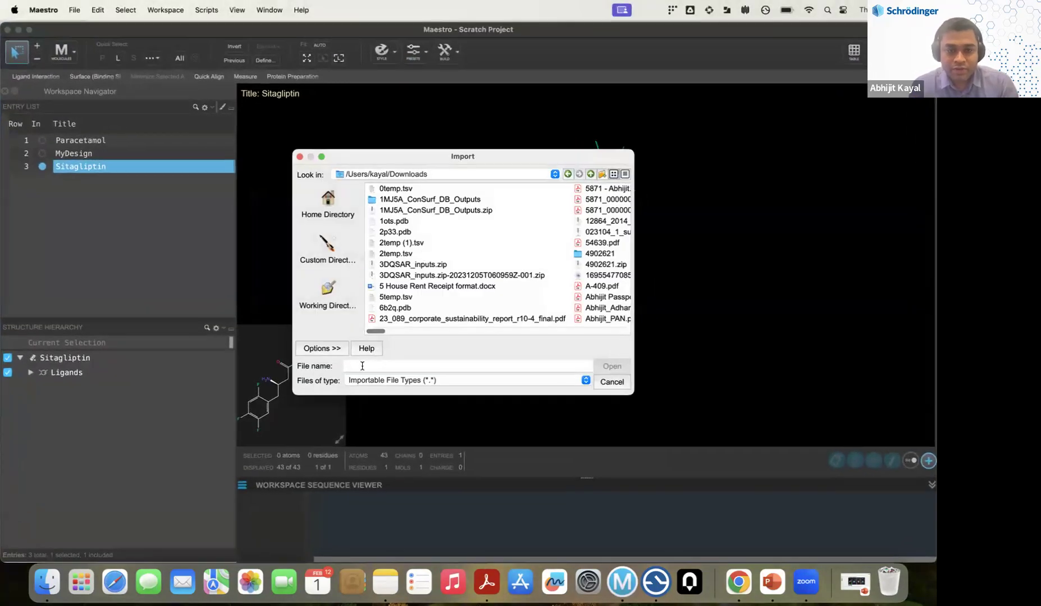
Import Structure2D_COMPOUND_CID_1983.sdf from the Downloads folder into the project and inspect the molecule in the workspace.
type("Sit")
key("BackSpace")
key("BackSpace")
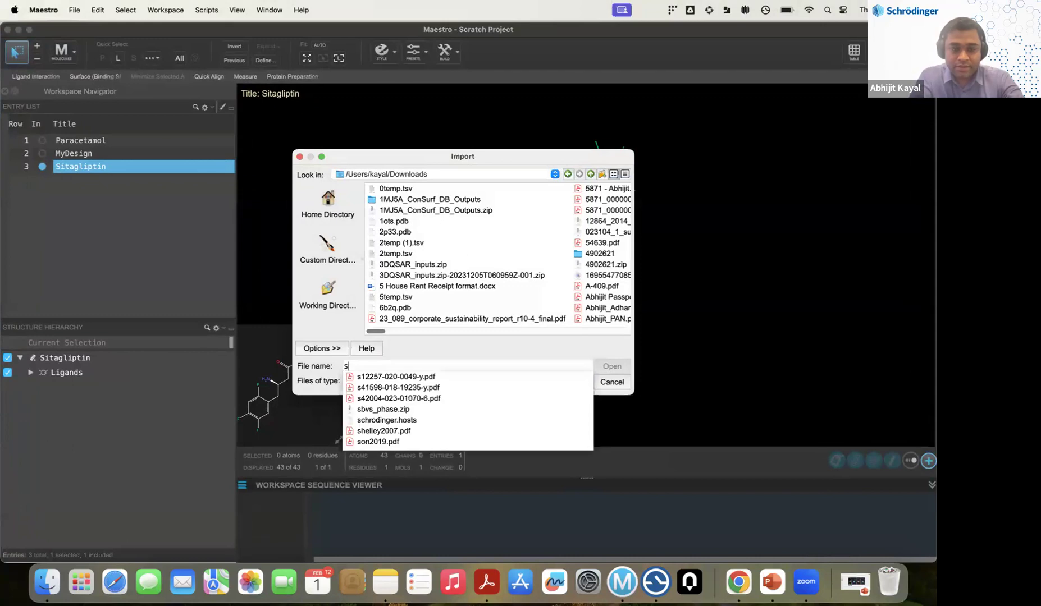
type("t")
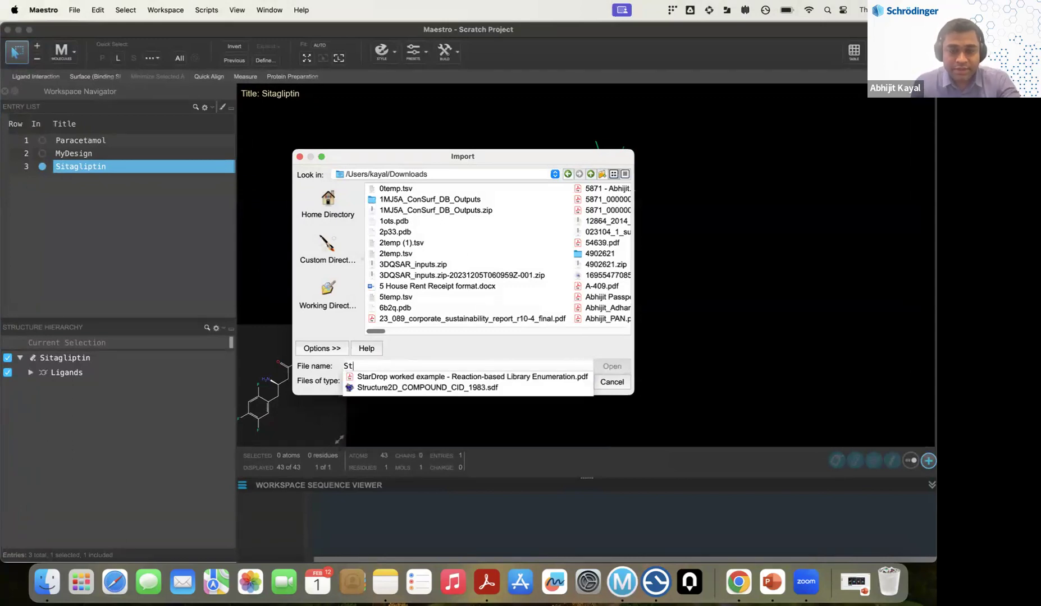
left_click(381, 387)
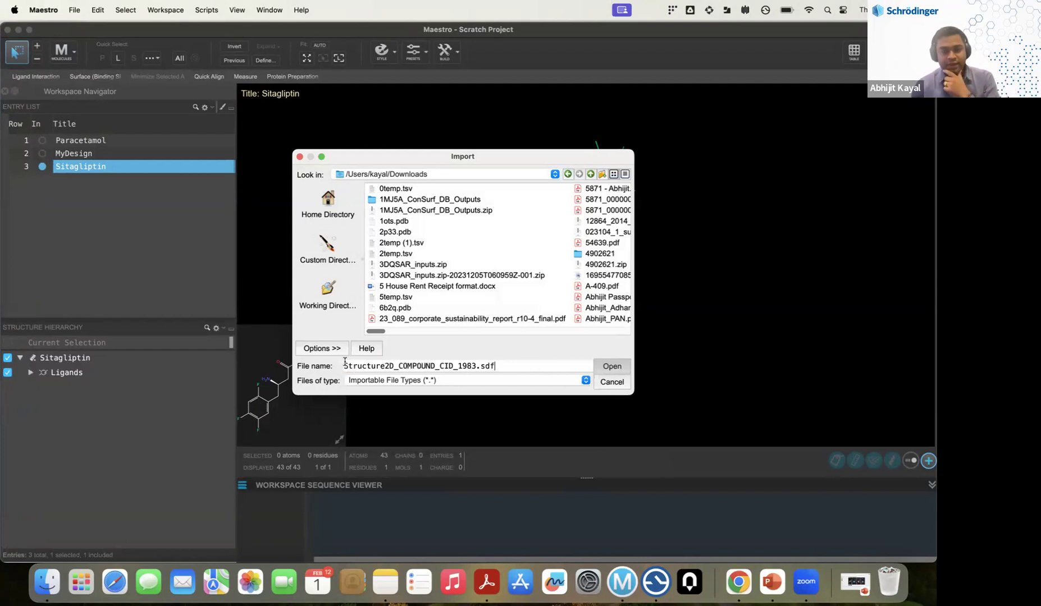
left_click(596, 367)
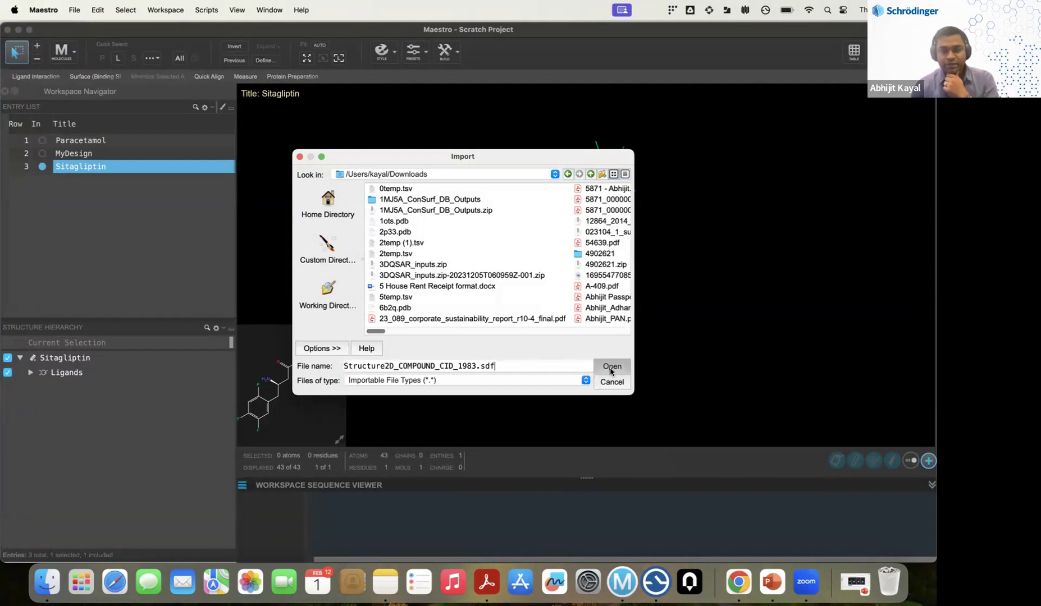
middle_click_drag(600, 199, 570, 247)
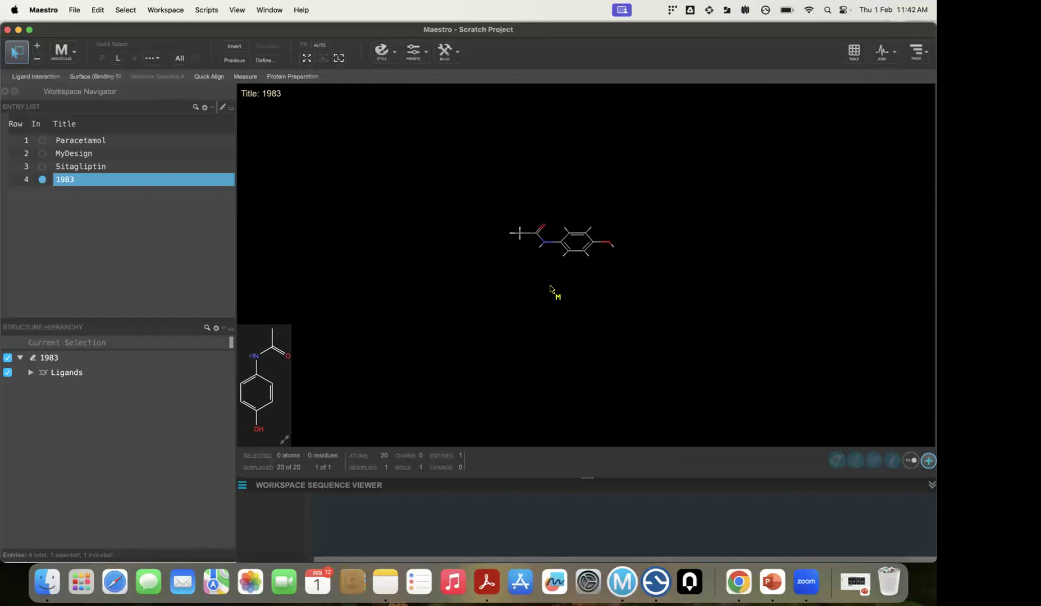
middle_click_drag(559, 269, 550, 227)
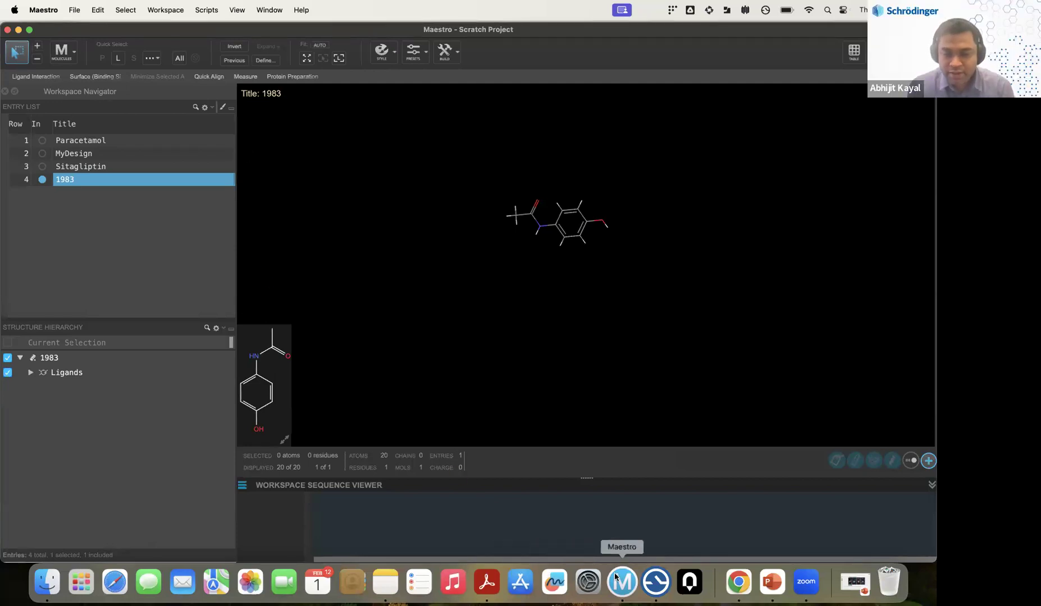
Switch to Chrome, return to the PubChem home page, and search for "kinase inhibitors".
left_click(739, 582)
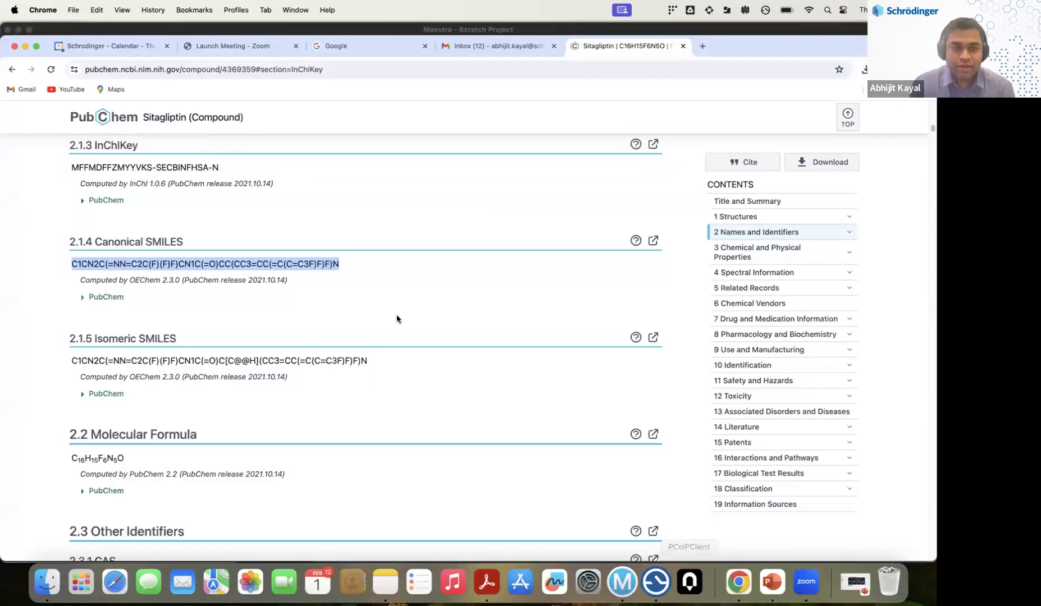
scroll(343, 224, "up", 20)
left_click(139, 182)
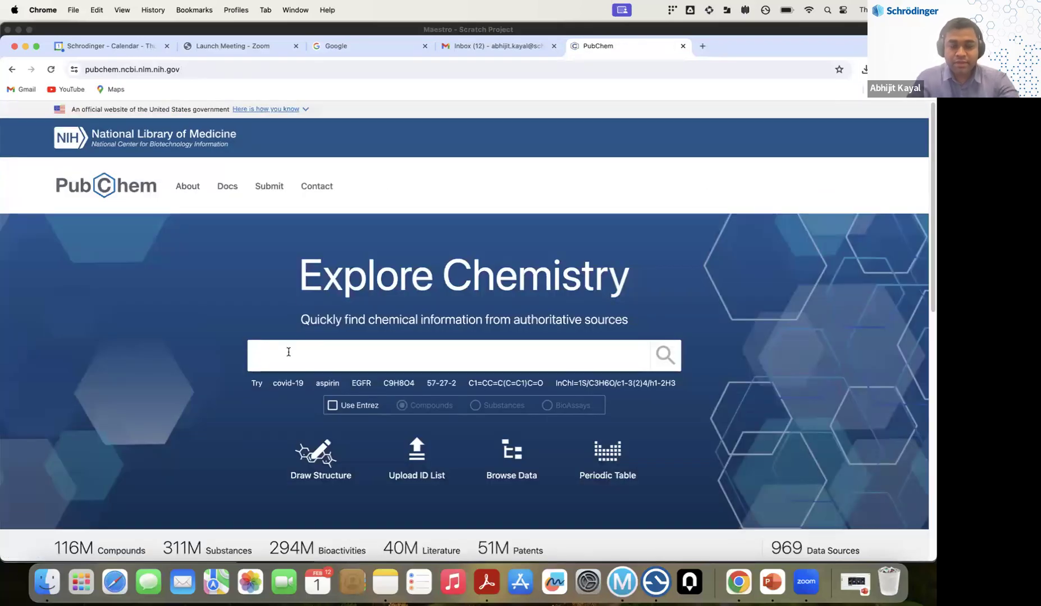
type("kinase")
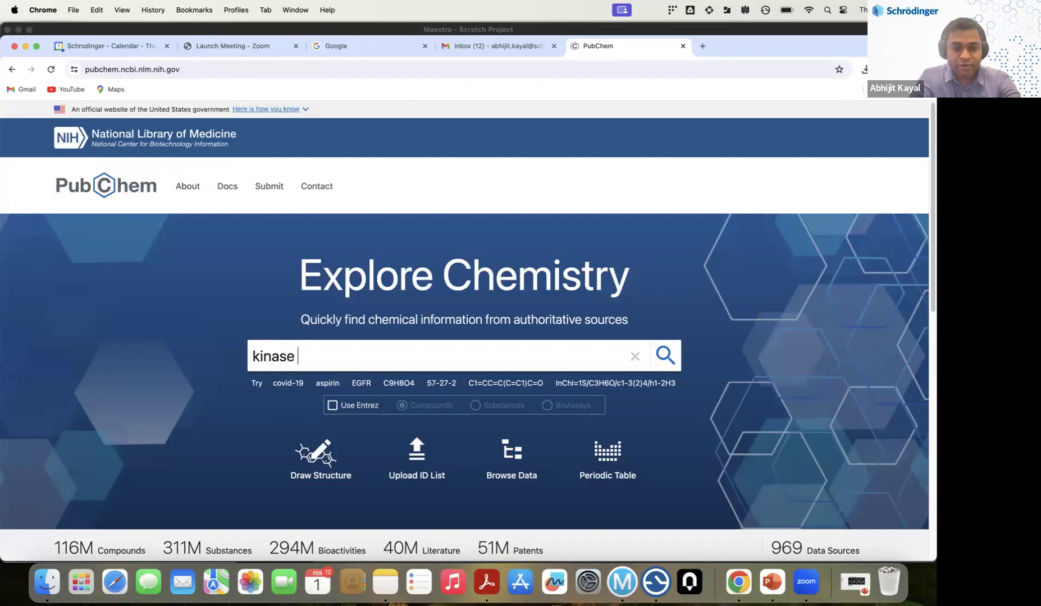
type(" target")
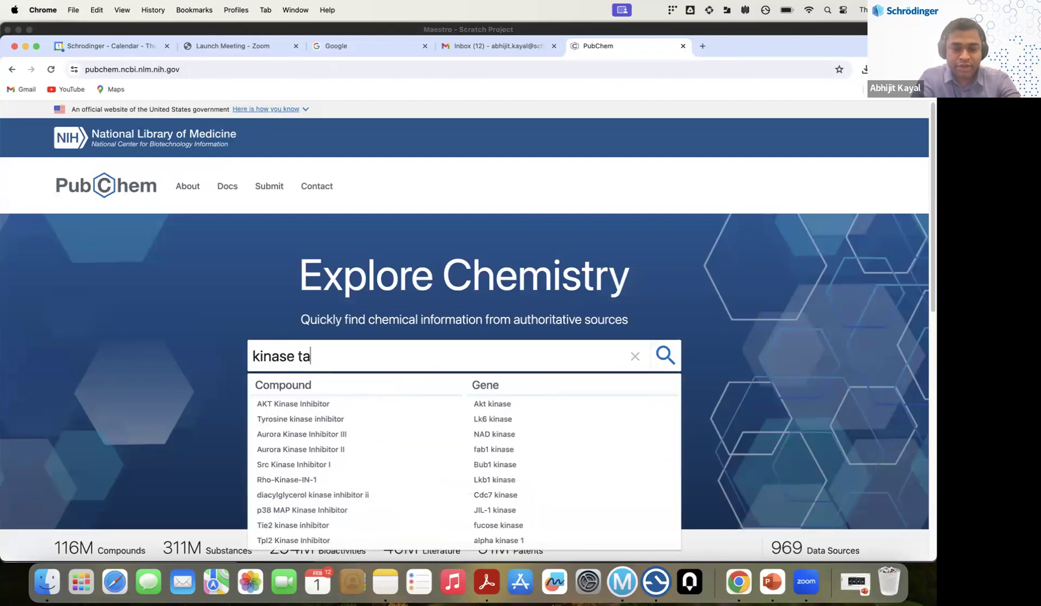
key("BackSpace")
key("BackSpace")
key("BackSpace")
key("BackSpace")
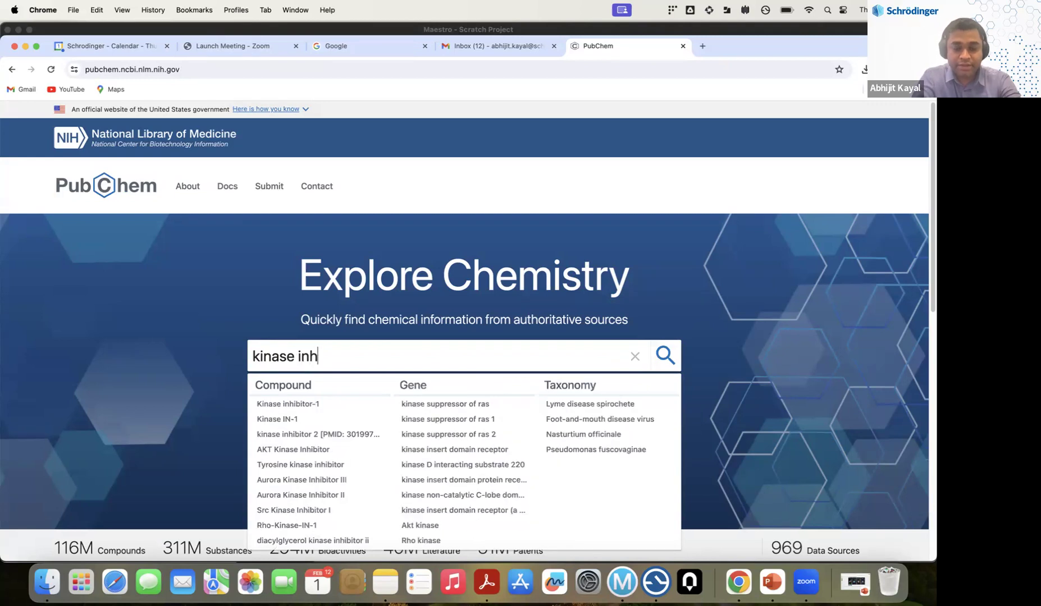
type("inhib")
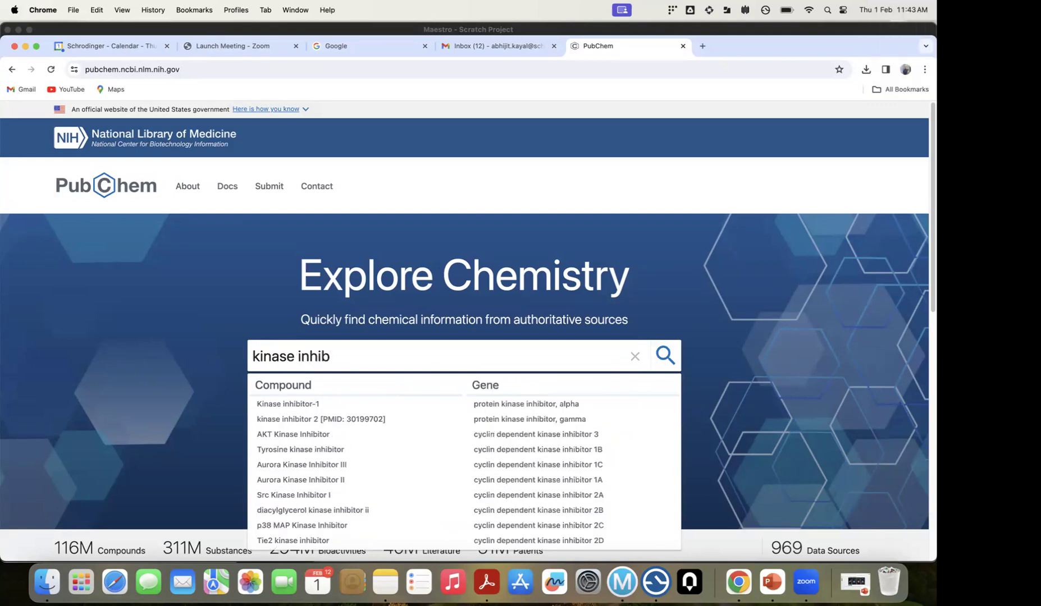
type("itors")
key("Return")
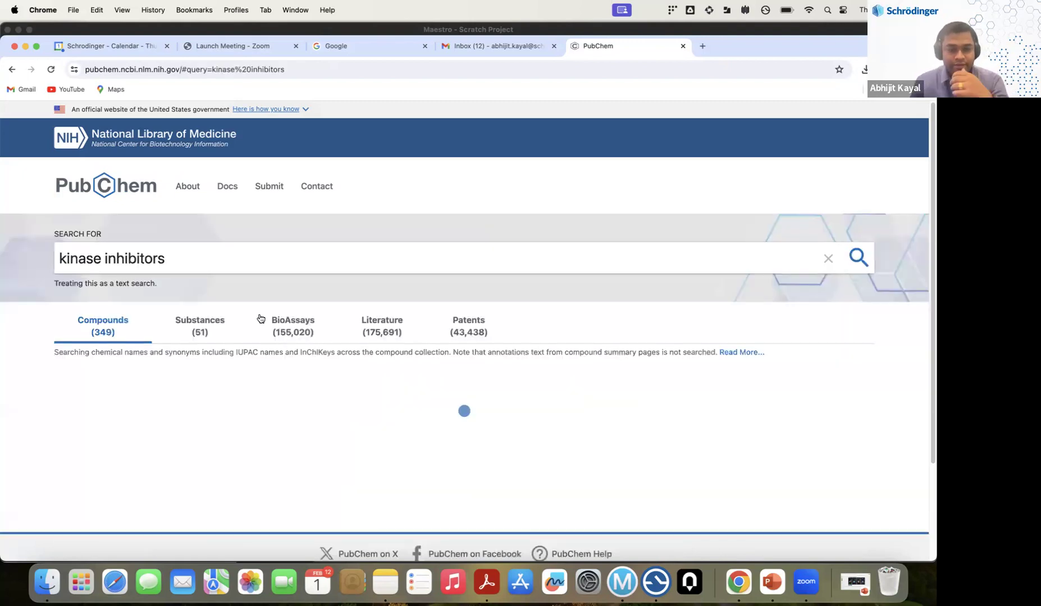
Browse the kinase inhibitors compound results and download their chemical structure records as an uncompressed SDF with 2D coordinates.
scroll(119, 295, "down", 10)
scroll(119, 295, "up", 2)
scroll(120, 303, "down", 8)
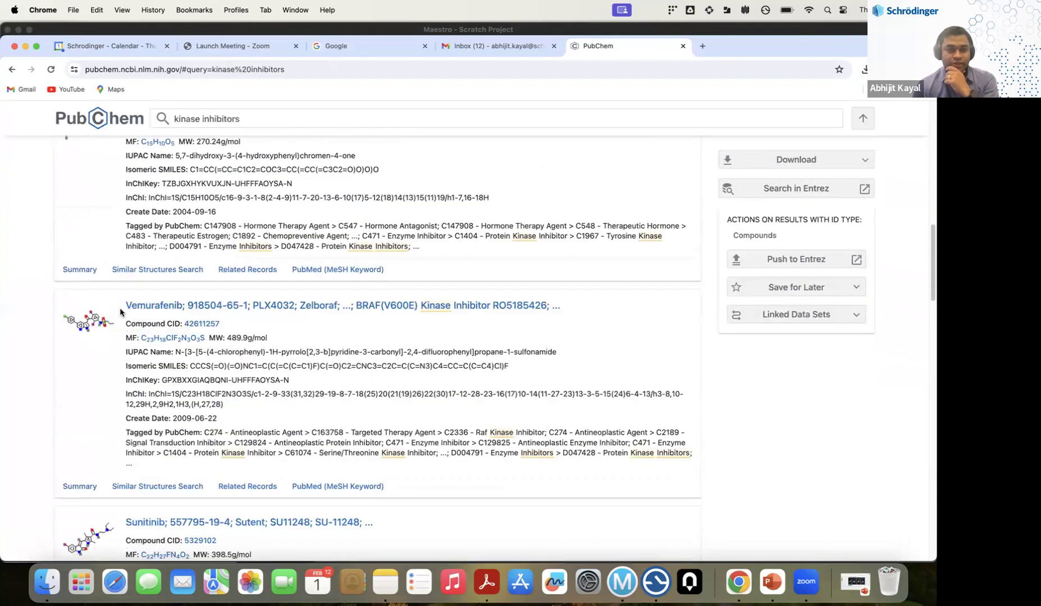
scroll(120, 310, "up", 15)
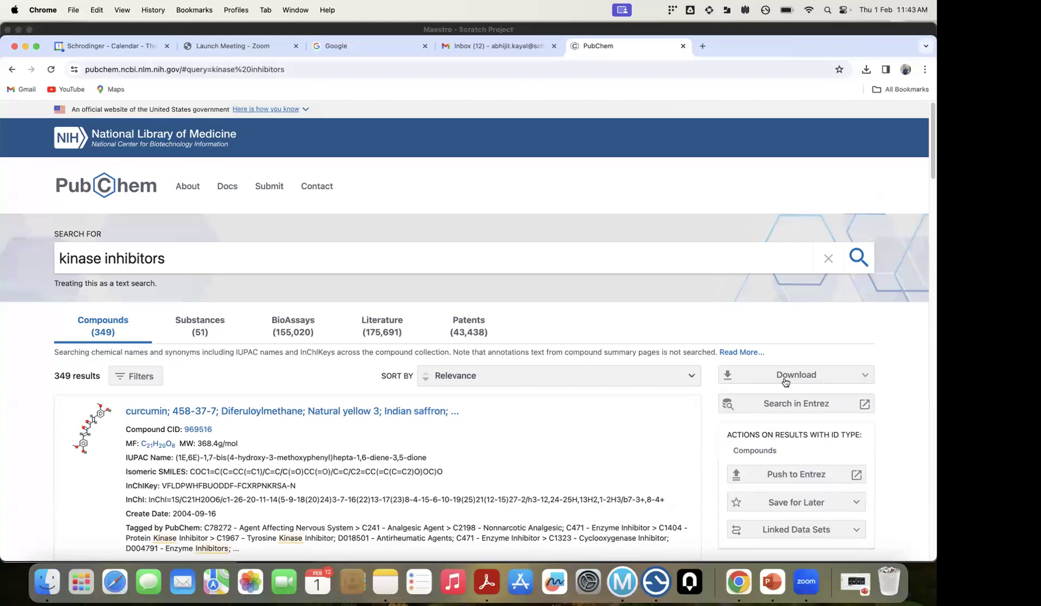
left_click(813, 376)
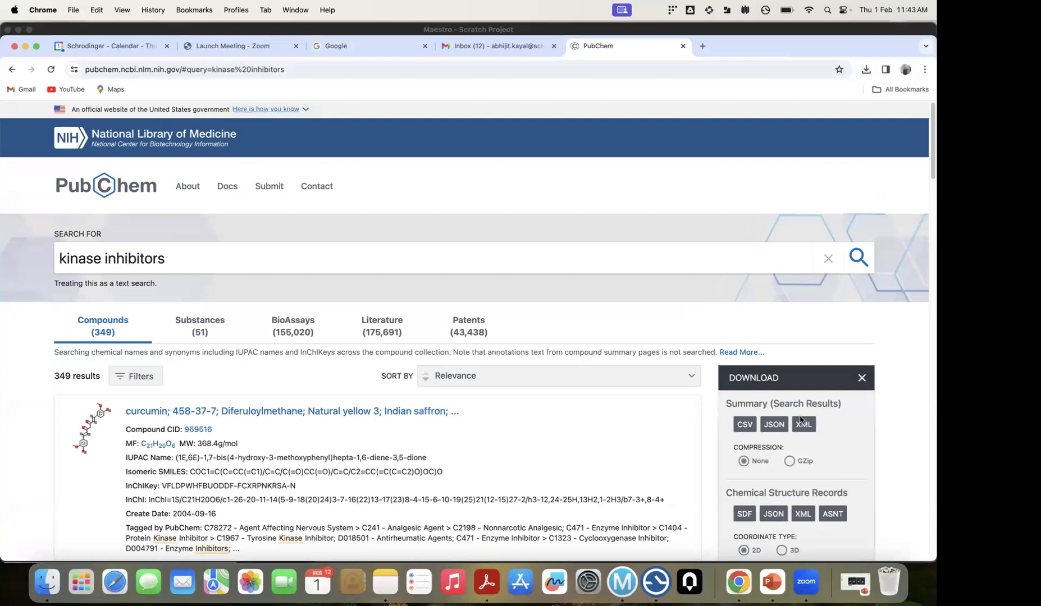
scroll(774, 388, "down", 1)
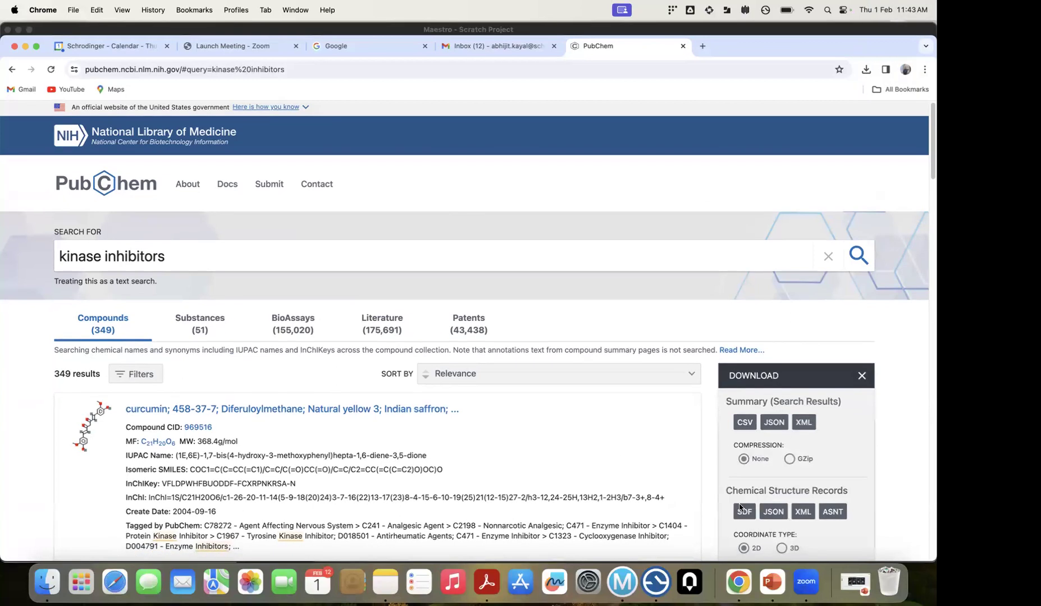
scroll(775, 371, "down", 5)
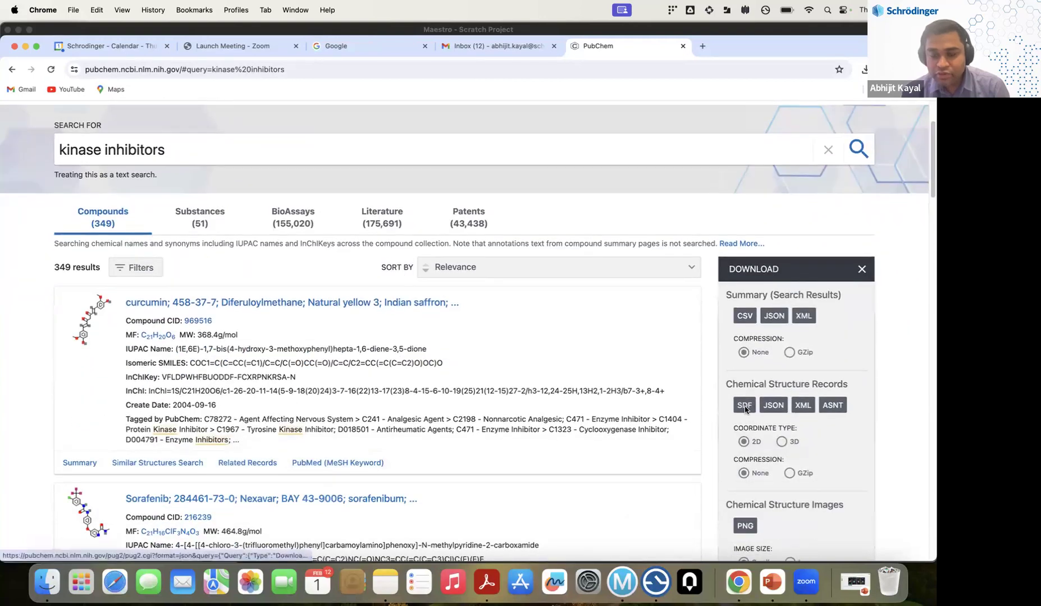
left_click(745, 404)
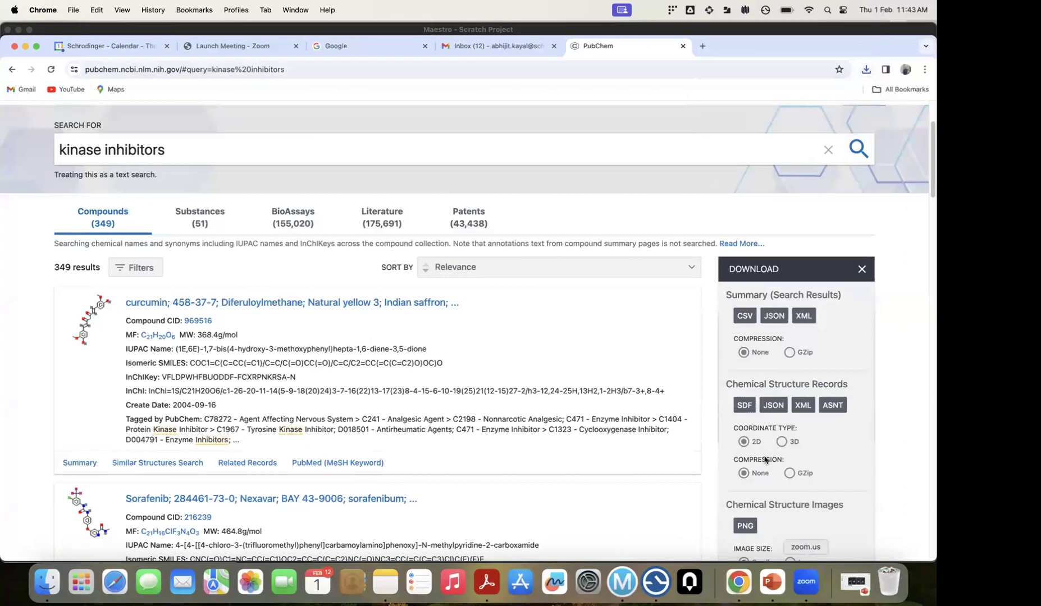
Switch to Maestro and import PubChem_compound_text_kinase inhibitors_records.sdf from the Downloads folder.
left_click(622, 581)
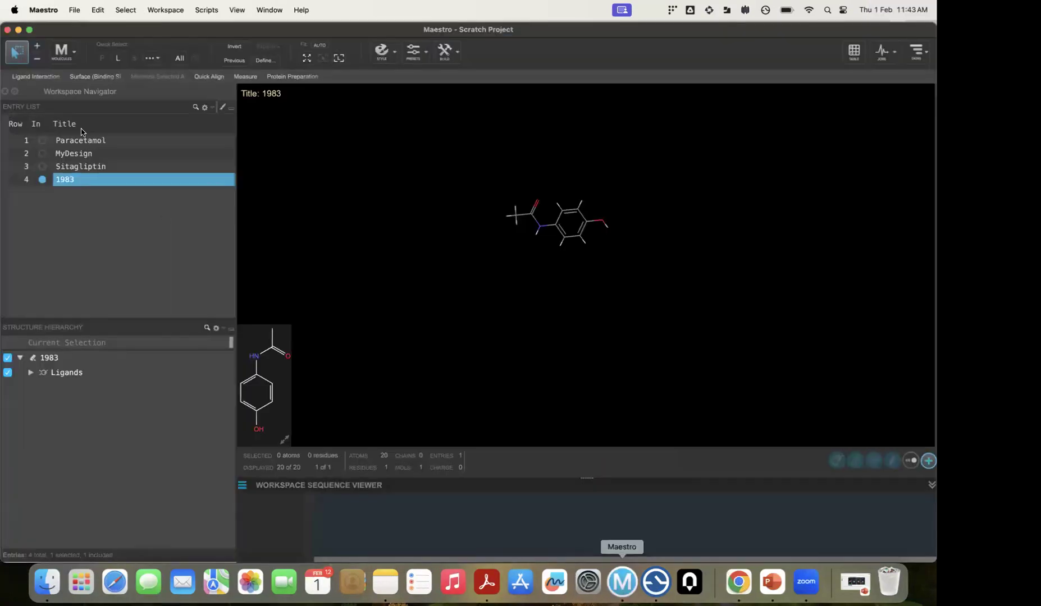
left_click(73, 10)
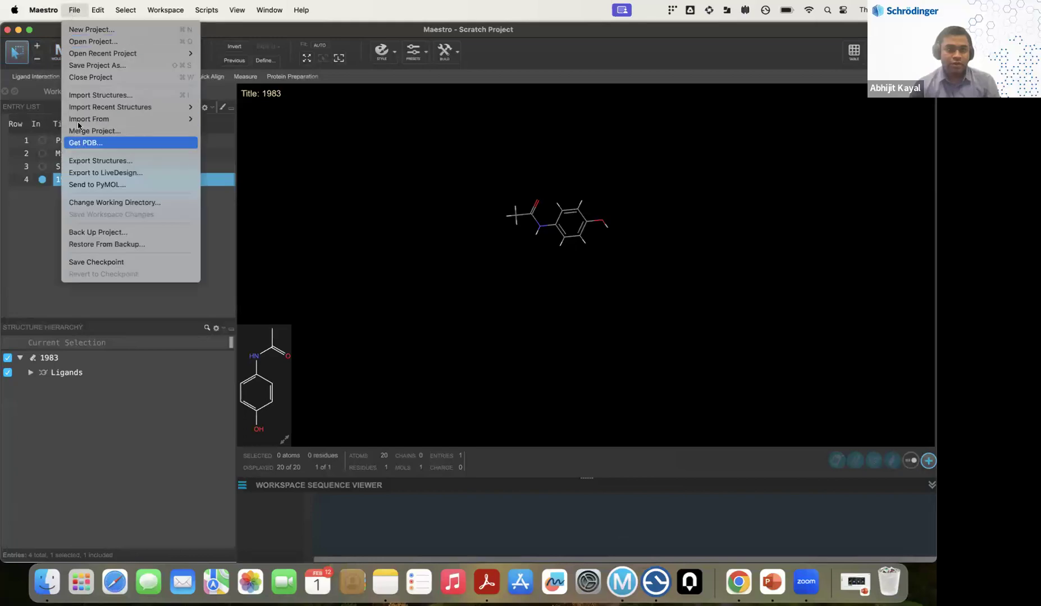
left_click(90, 95)
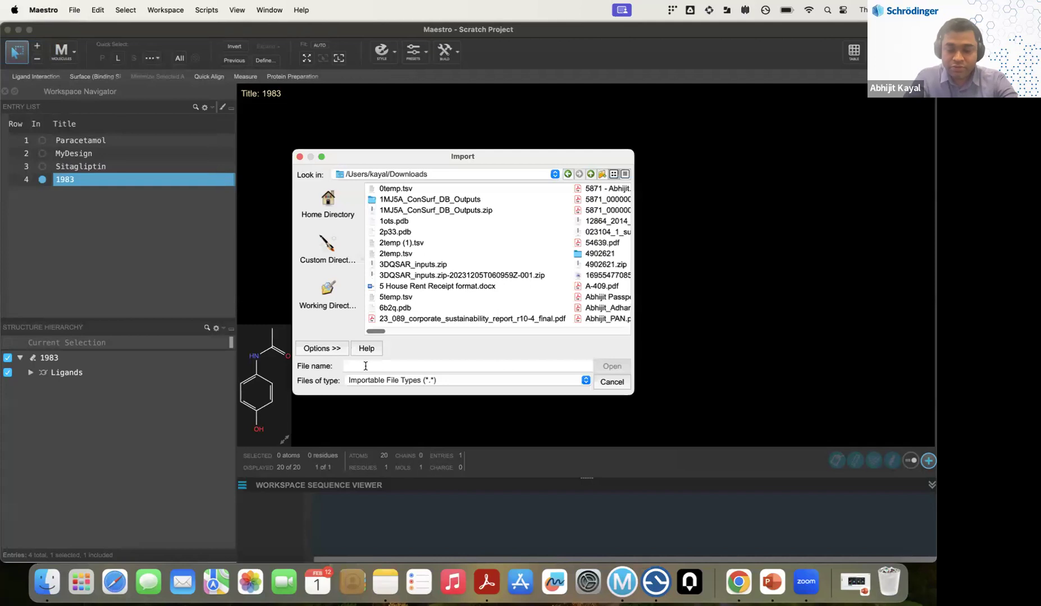
type("Pu")
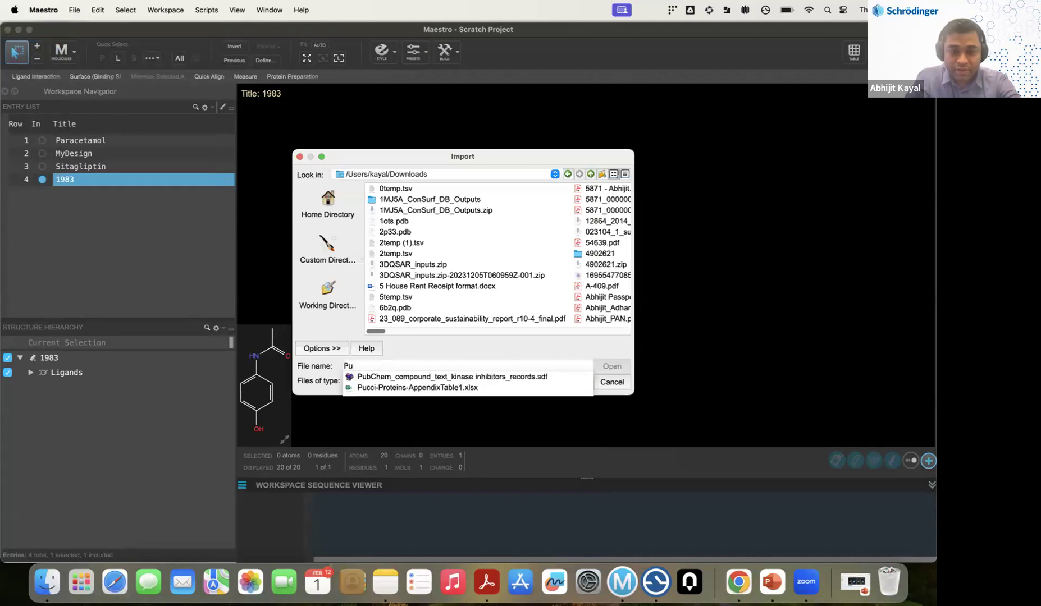
left_click(404, 379)
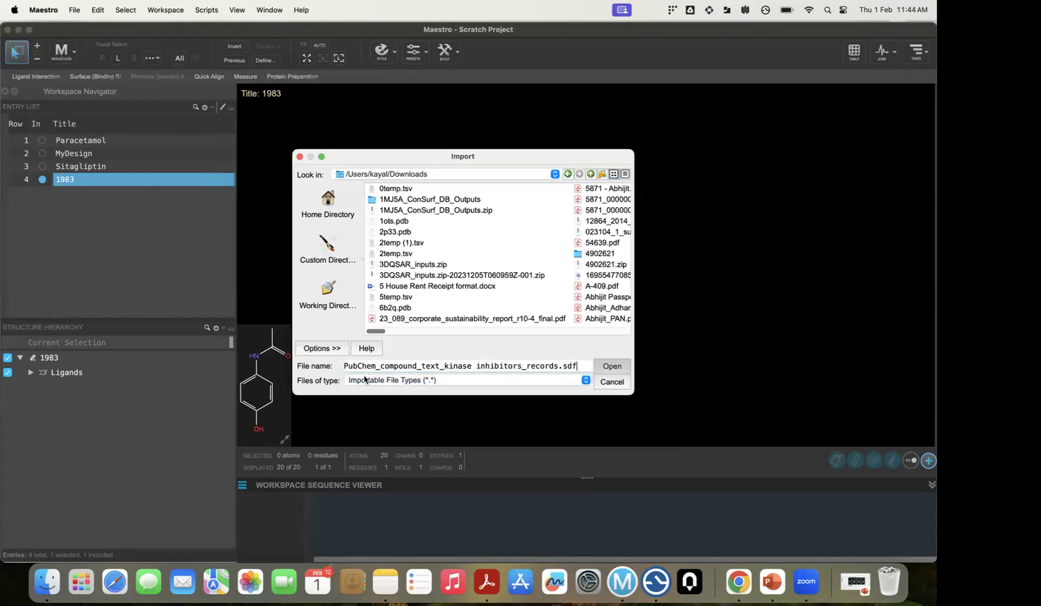
left_click(610, 370)
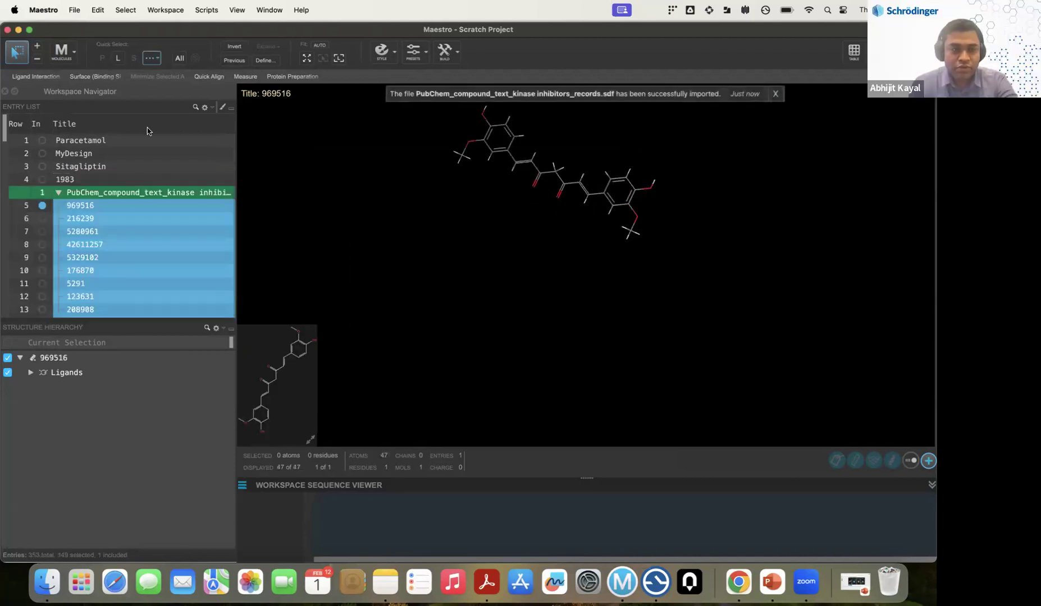
Inspect the imported kinase inhibitors group in the entry list, viewing compounds 216239 and 5280961 in the workspace.
left_click_drag(236, 181, 351, 183)
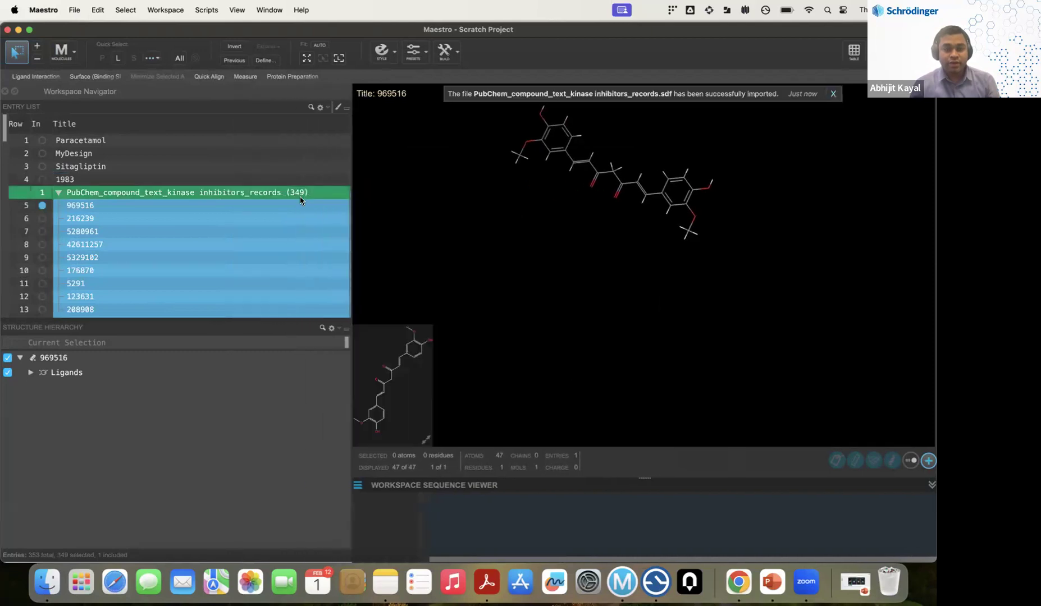
left_click(42, 218)
left_click(43, 232)
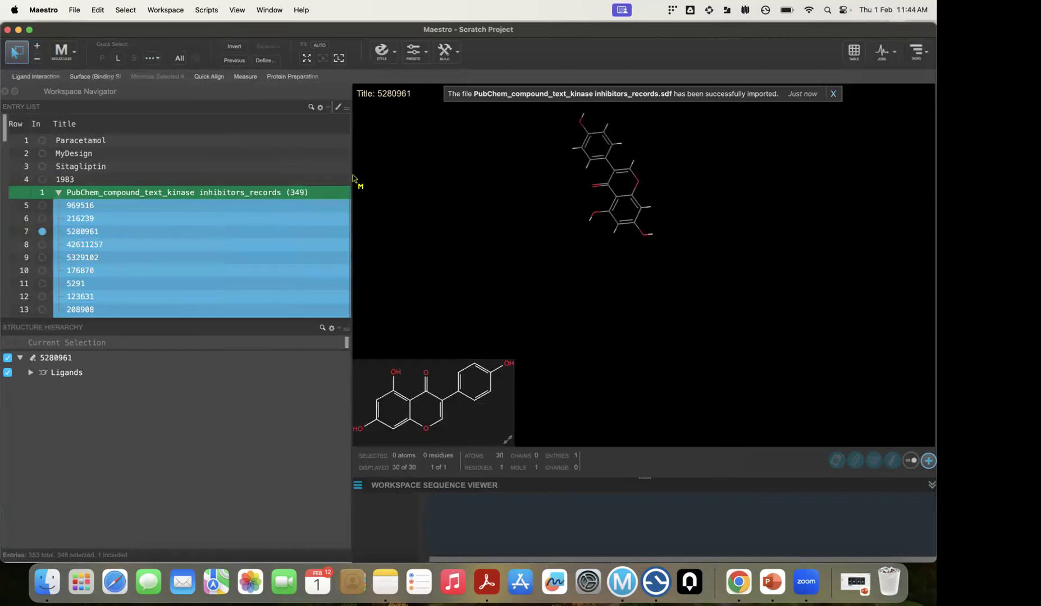
left_click_drag(356, 180, 238, 185)
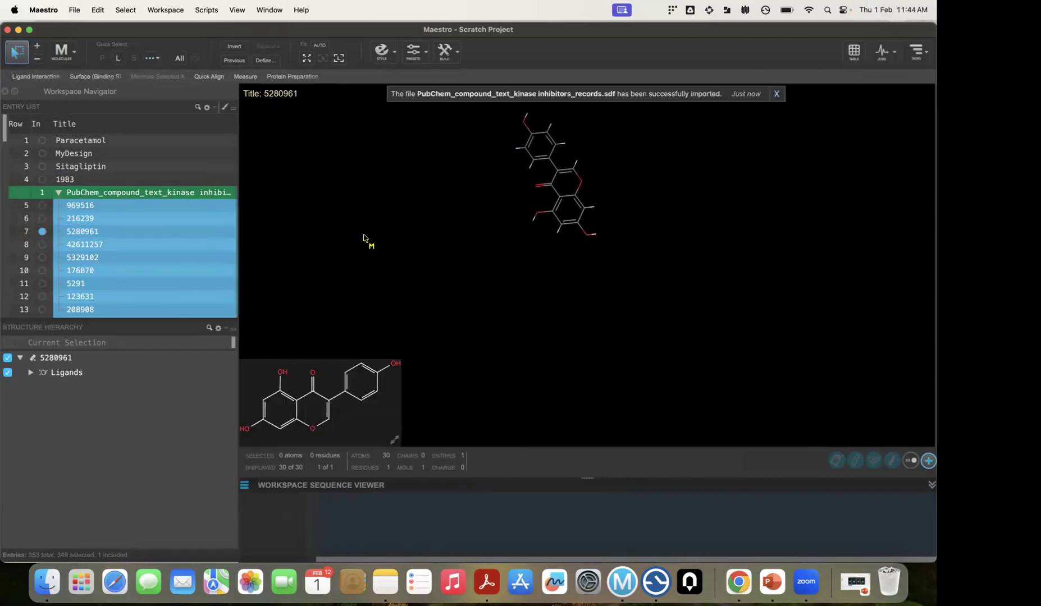
scroll(449, 286, "down", 5)
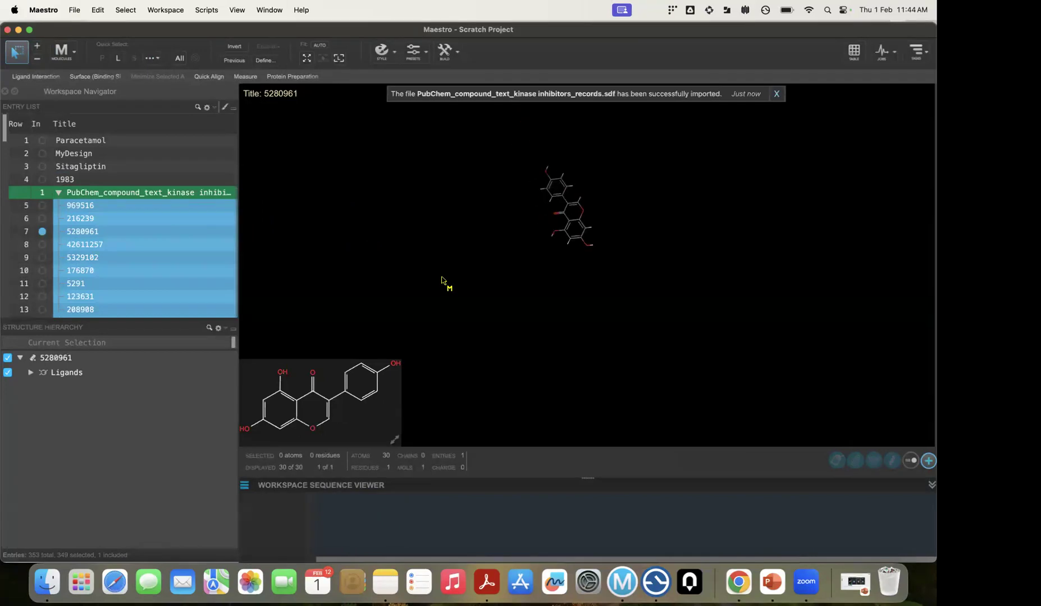
left_click(59, 193)
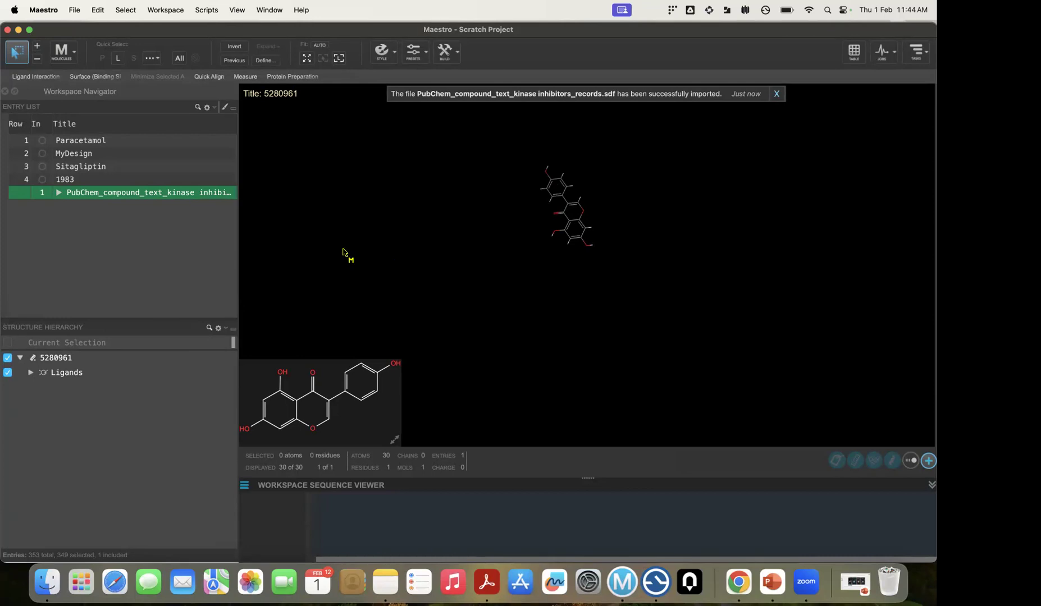
left_click(59, 194)
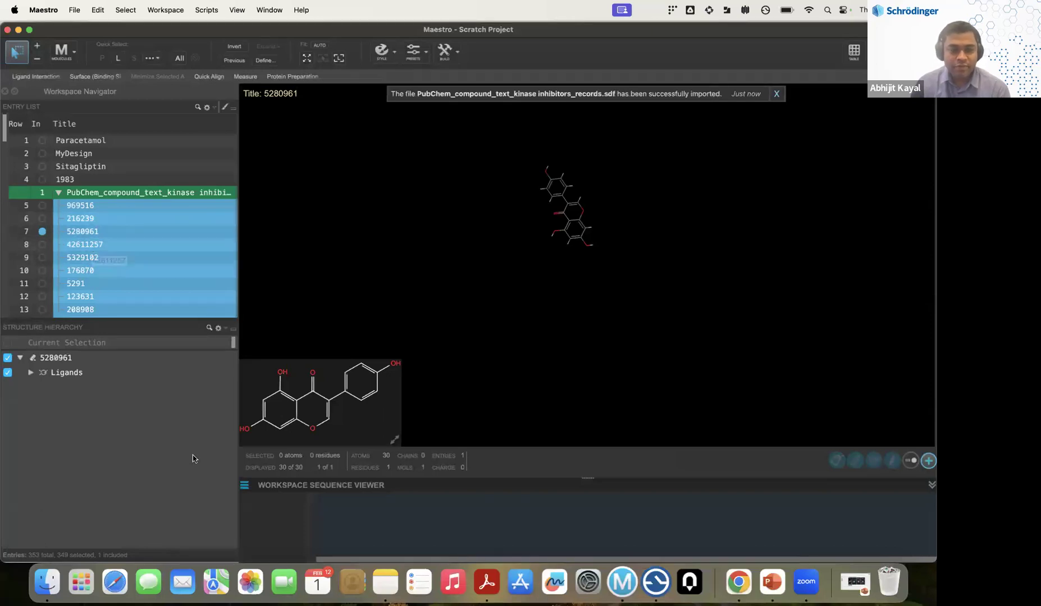
Switch to Finder and check the actions available for Structure2D_COMPOUND_CID_1983.sdf in the Downloads folder.
left_click(48, 582)
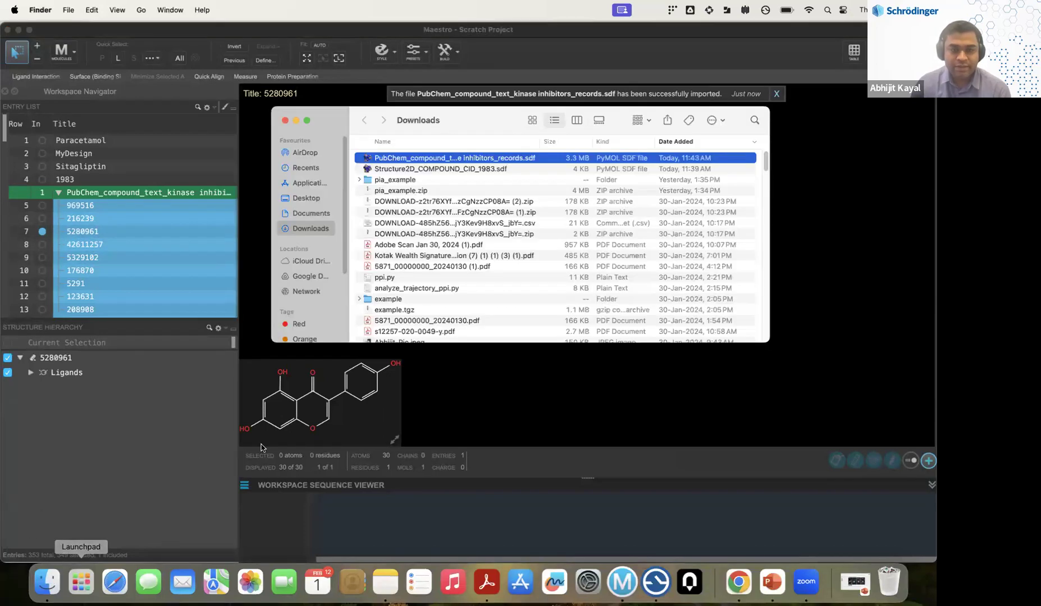
left_click(422, 169)
right_click(422, 172)
mouse_move(483, 189)
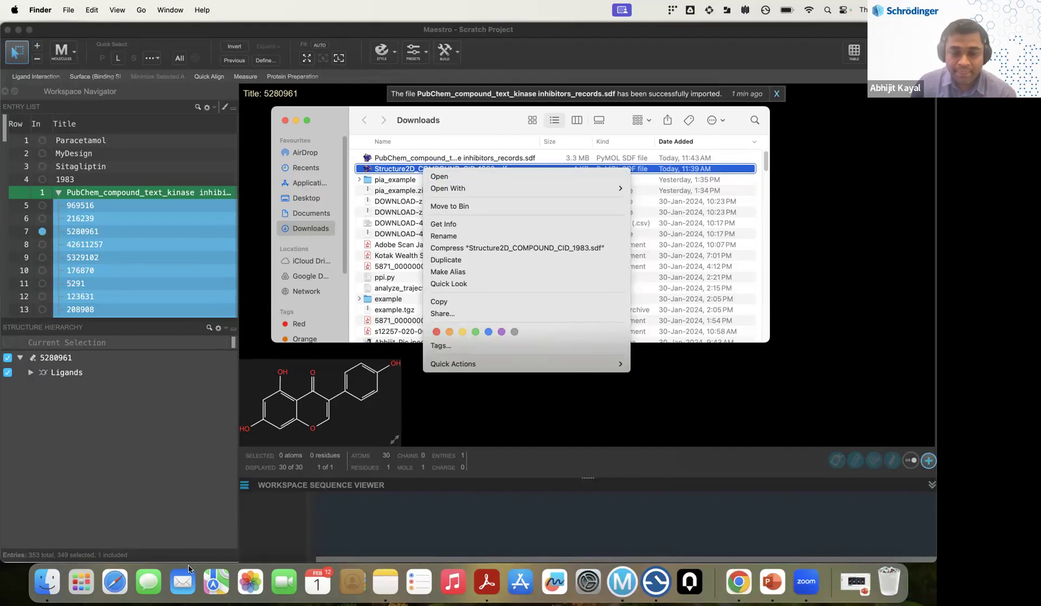
Launch Terminal, change to the Downloads directory and open Structure2D_COMPOUND_CID_1983.sdf in vi.
key("super+space")
type("ter")
key("Return")
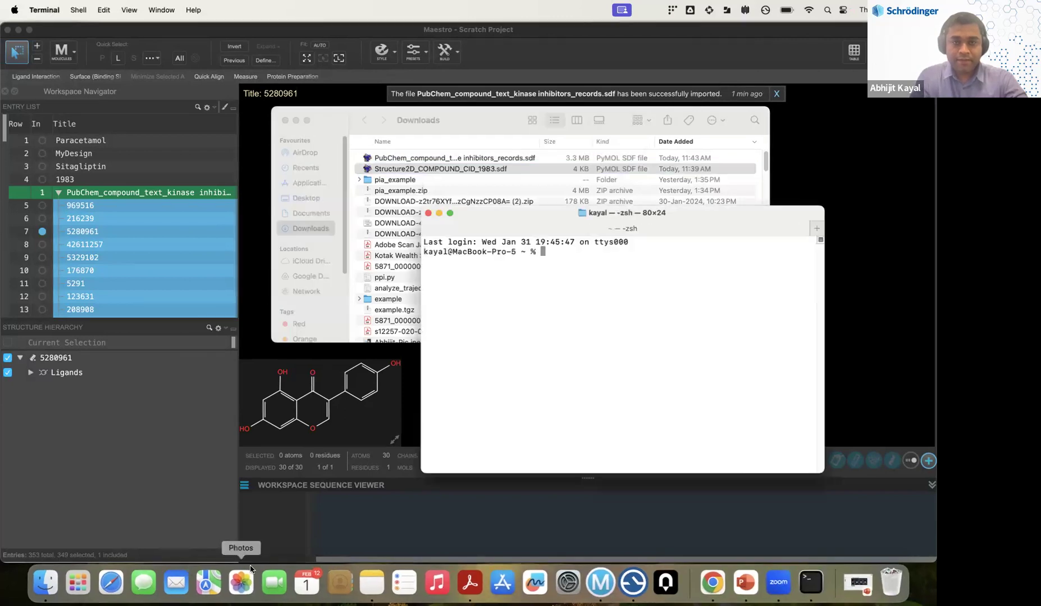
type("cd Downloads")
key("Return")
type("vi St")
key("Tab")
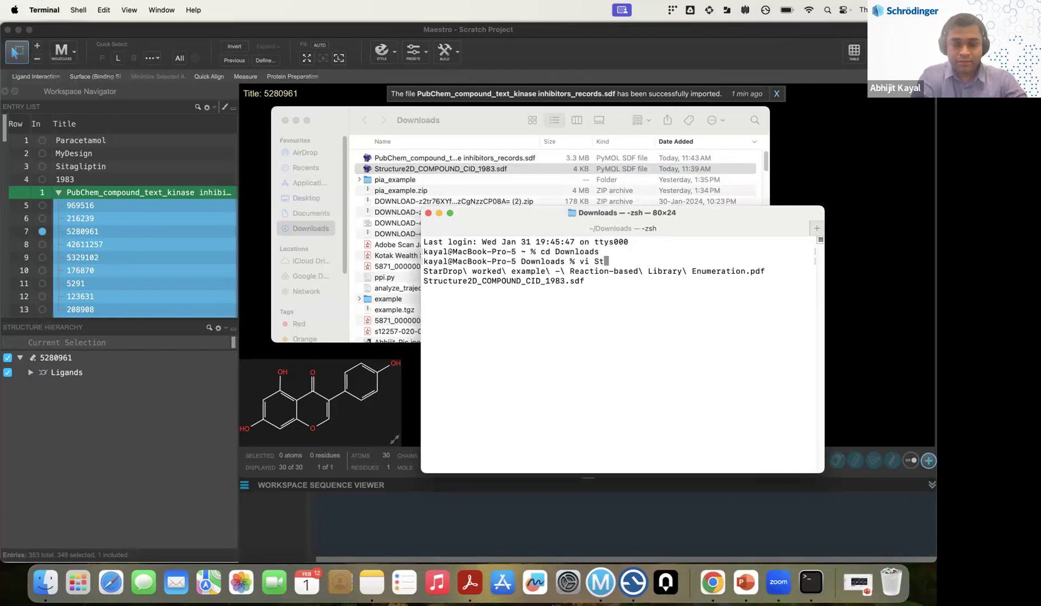
type("r")
key("Tab")
key("Return")
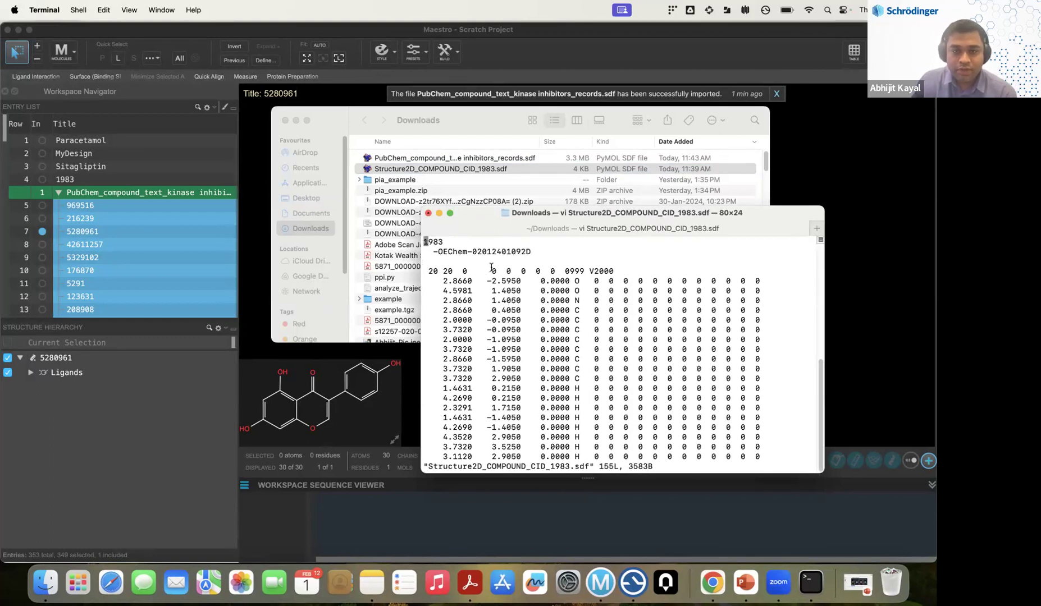
Examine the SDF file's header, atom coordinates, bond table and PubChem property fields.
left_click_drag(471, 219, 385, 177)
left_click_drag(348, 210, 451, 210)
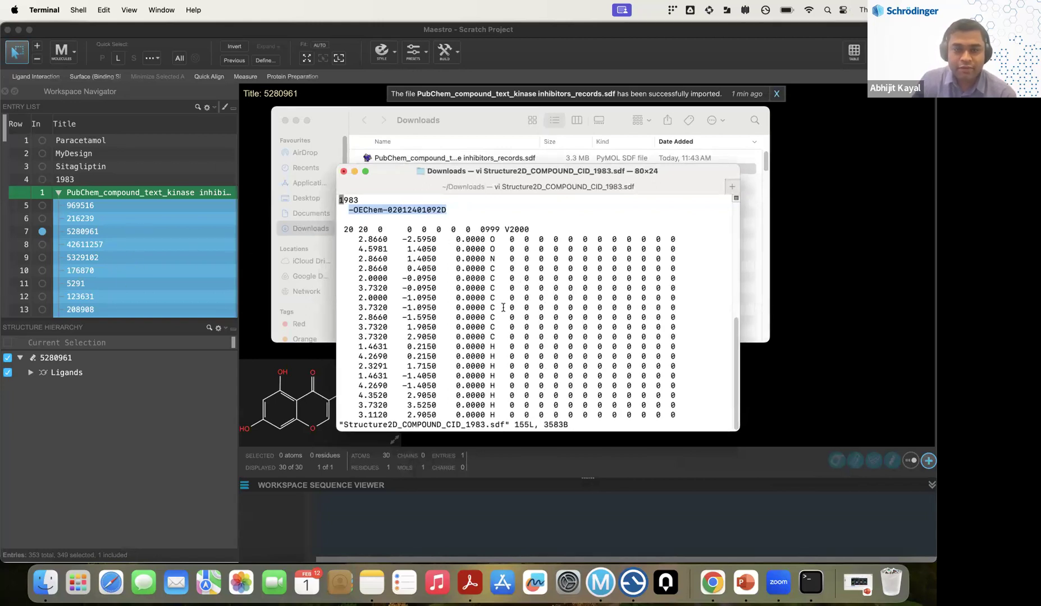
key("Down")
key("Down")
key("Down")
key("Down")
key("Down")
key("Down")
key("Down")
key("Down")
key("Down")
key("Down")
key("Down")
key("Down")
key("Down")
key("Down")
key("Down")
key("Down")
key("Down")
key("Down")
key("Down")
key("Down")
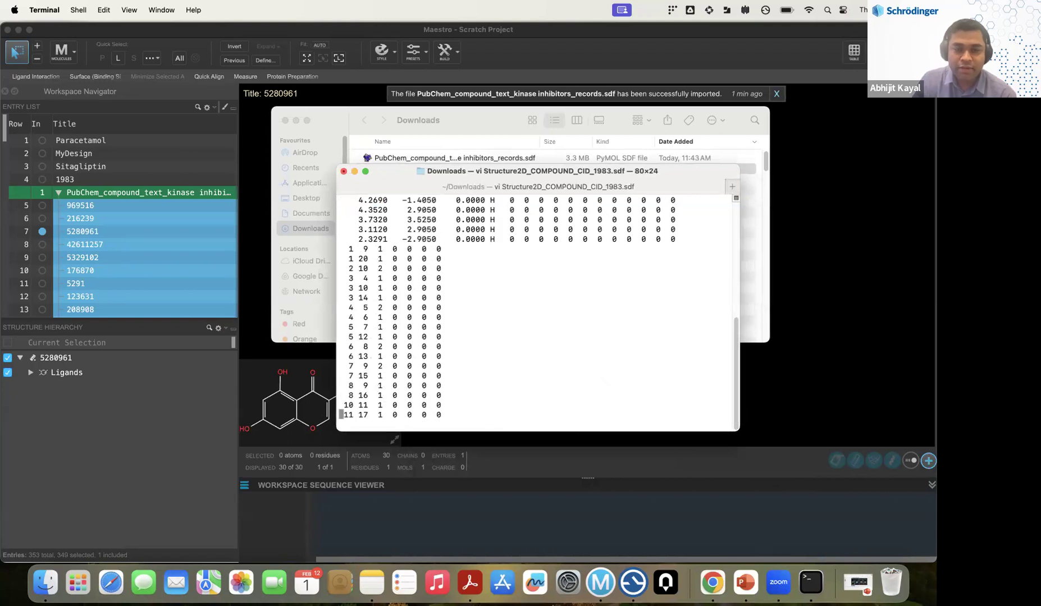
key("Down")
key("Down")
key("Down")
key("Down")
key("Down")
key("Down")
key("Down")
key("Down")
key("Down")
key("Down")
key("Down")
key("Down")
key("Down")
key("Down")
key("Down")
key("Down")
key("Down")
key("Down")
key("Down")
key("Down")
key("Up")
key("Up")
key("Up")
key("Up")
key("Up")
key("Up")
key("Up")
key("Up")
key("Up")
key("Up")
key("Up")
key("Up")
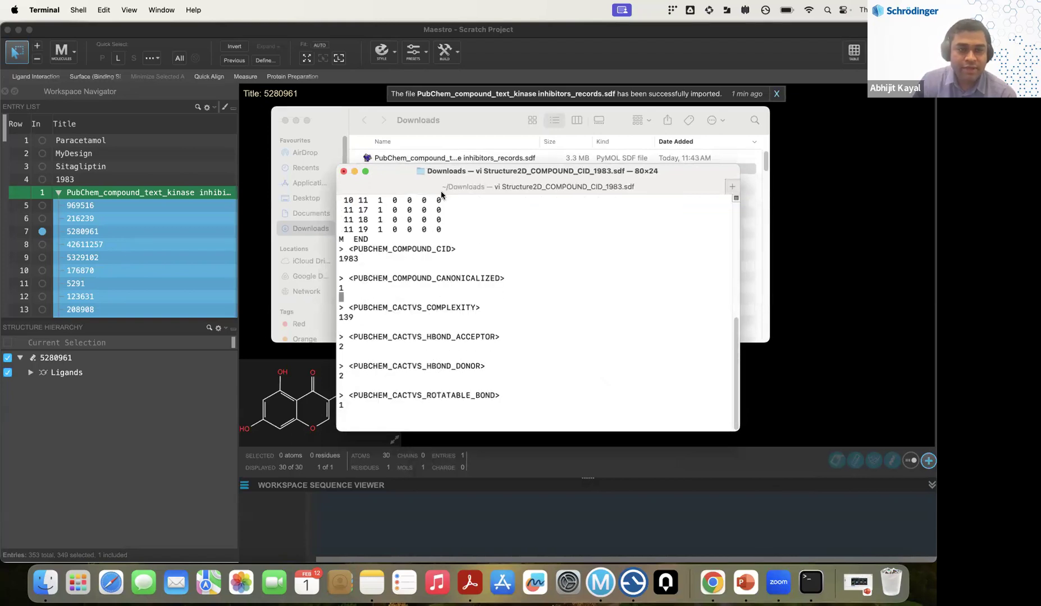
left_click(355, 171)
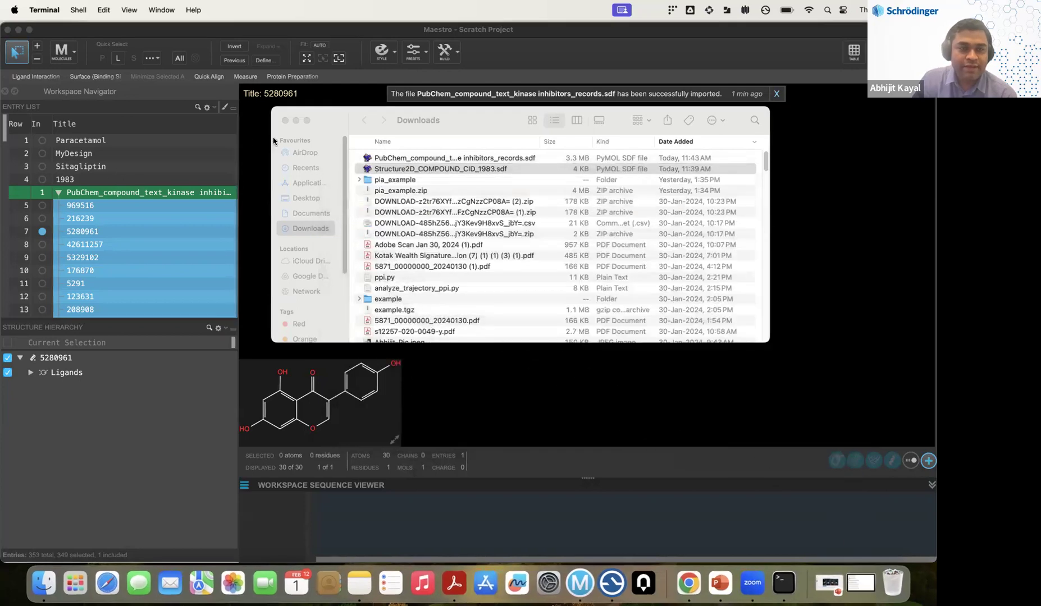
left_click(296, 121)
left_click(81, 166)
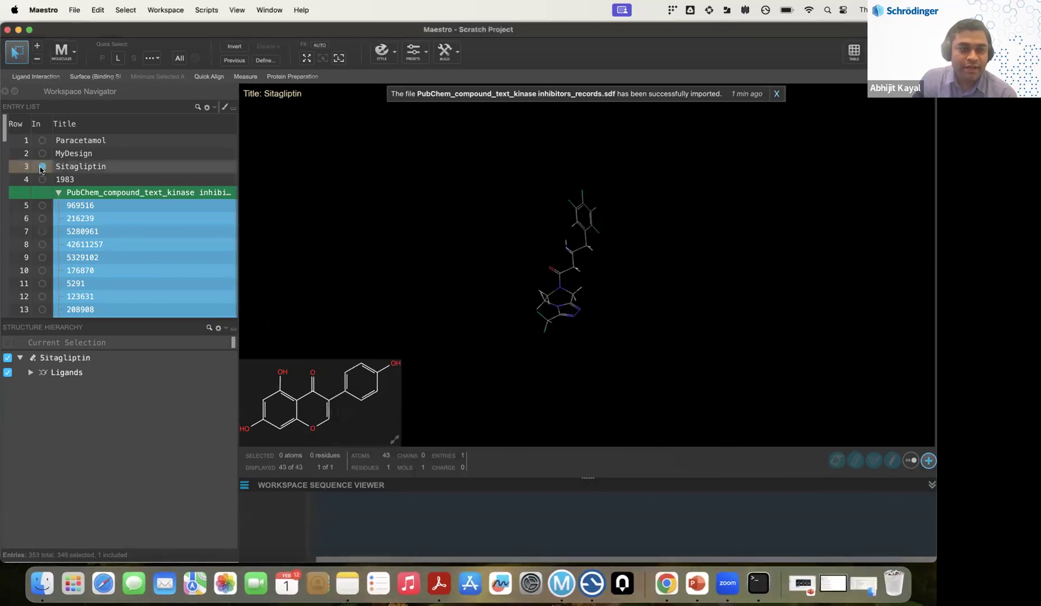
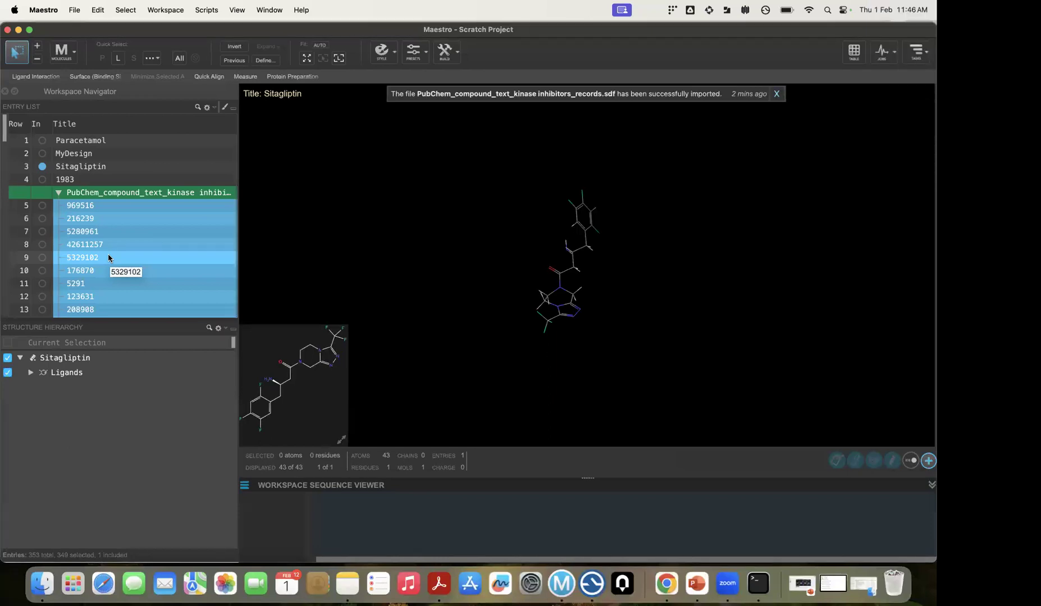
Collapse the imported kinase inhibitors group in the entry list and dismiss the import notification.
left_click(58, 192)
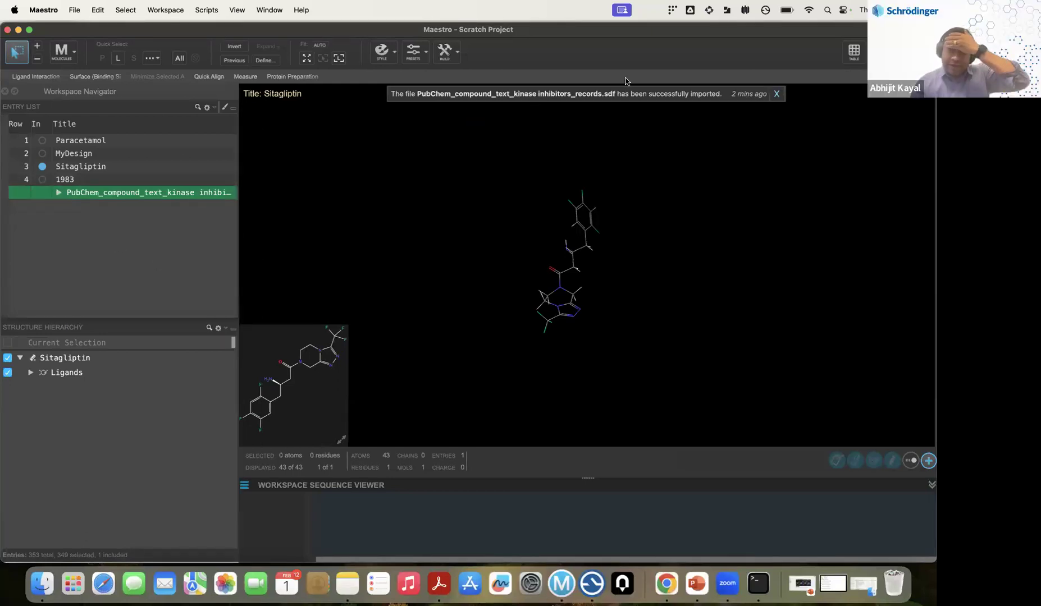
left_click(776, 93)
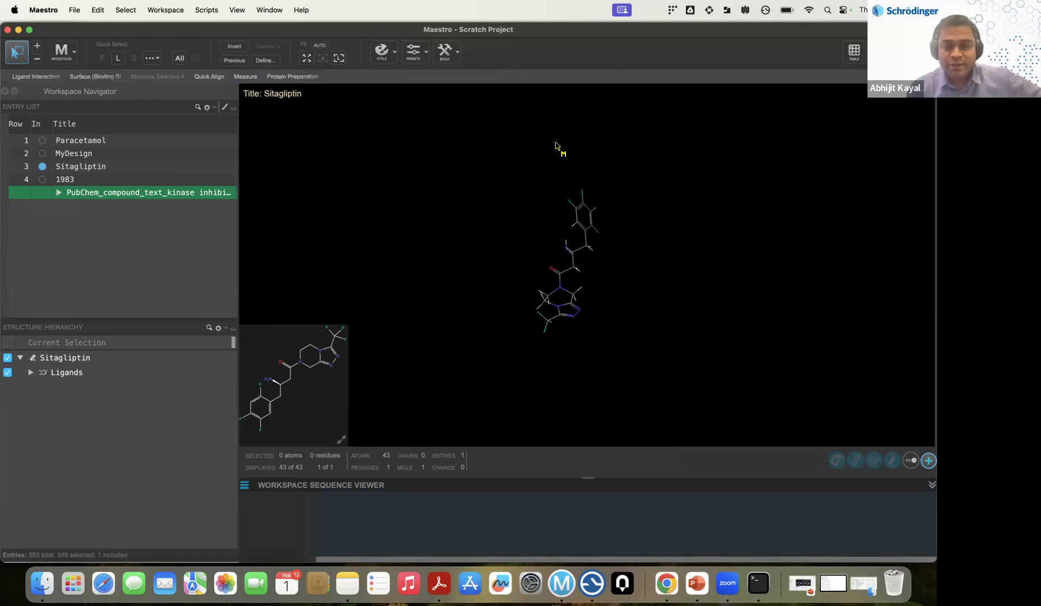
left_click(96, 10)
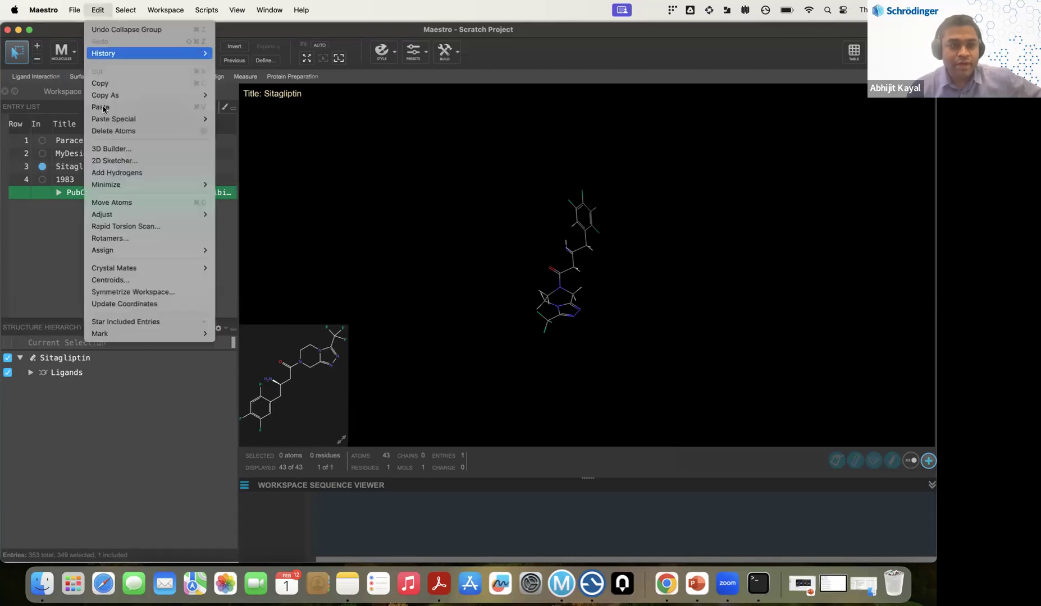
left_click(341, 180)
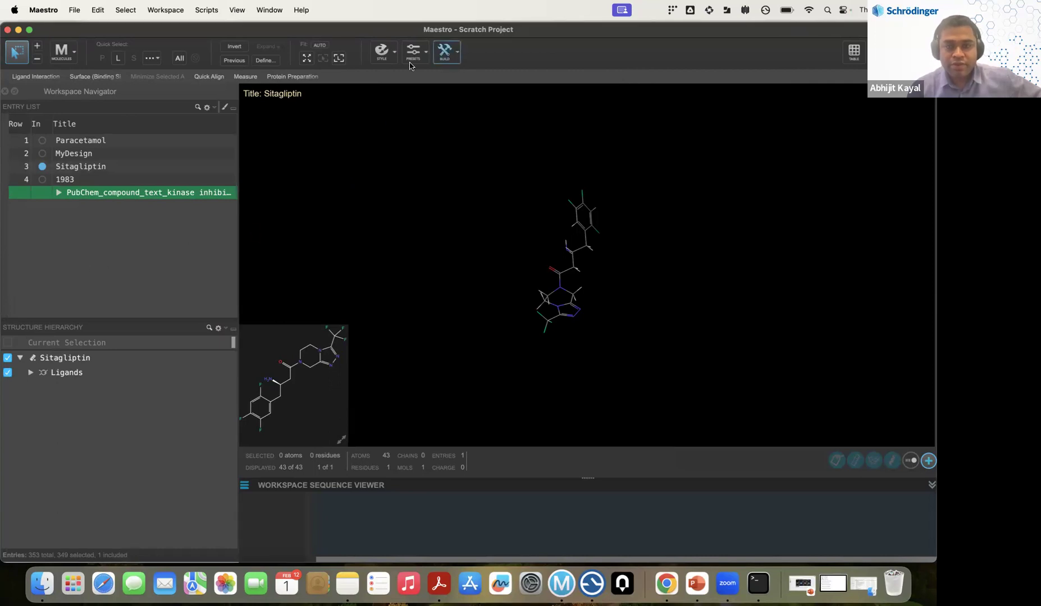
left_click(447, 53)
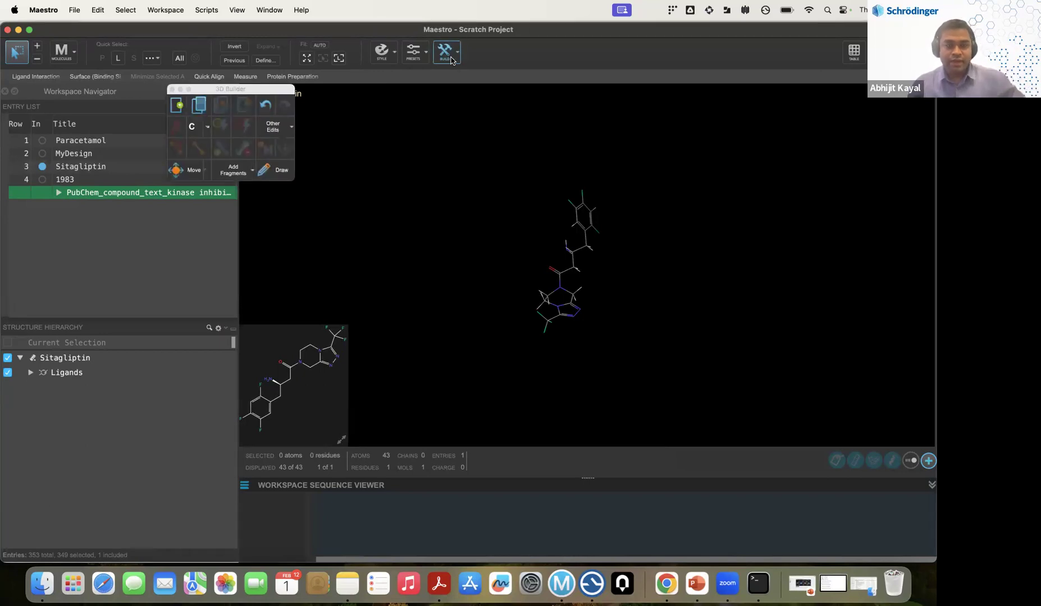
left_click(173, 89)
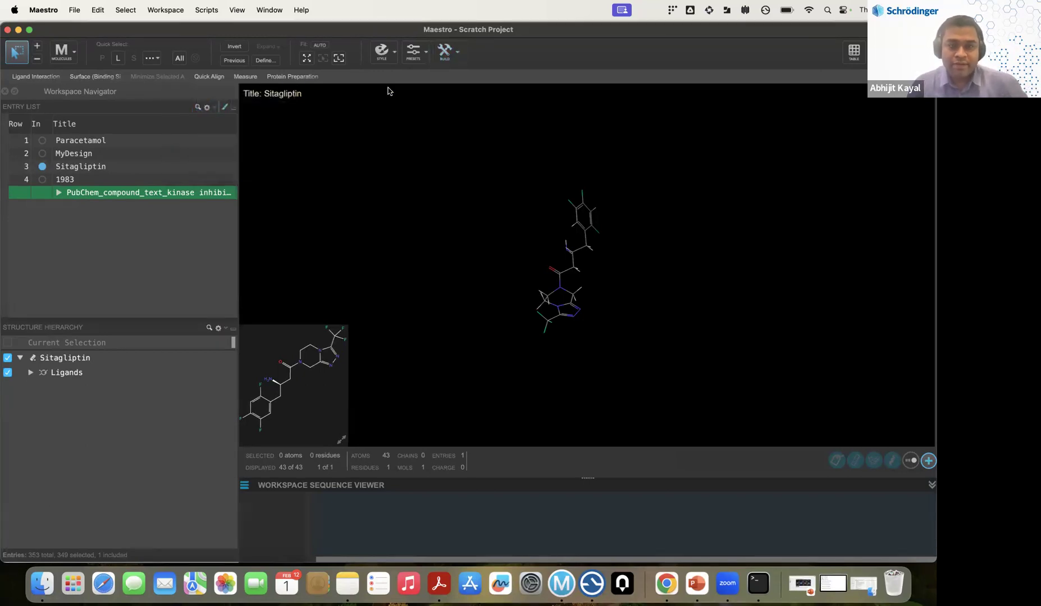
Open the Build Biopolymer from Sequence dialog from the 3D Builder, keeping Peptide as the biopolymer type.
left_click(455, 57)
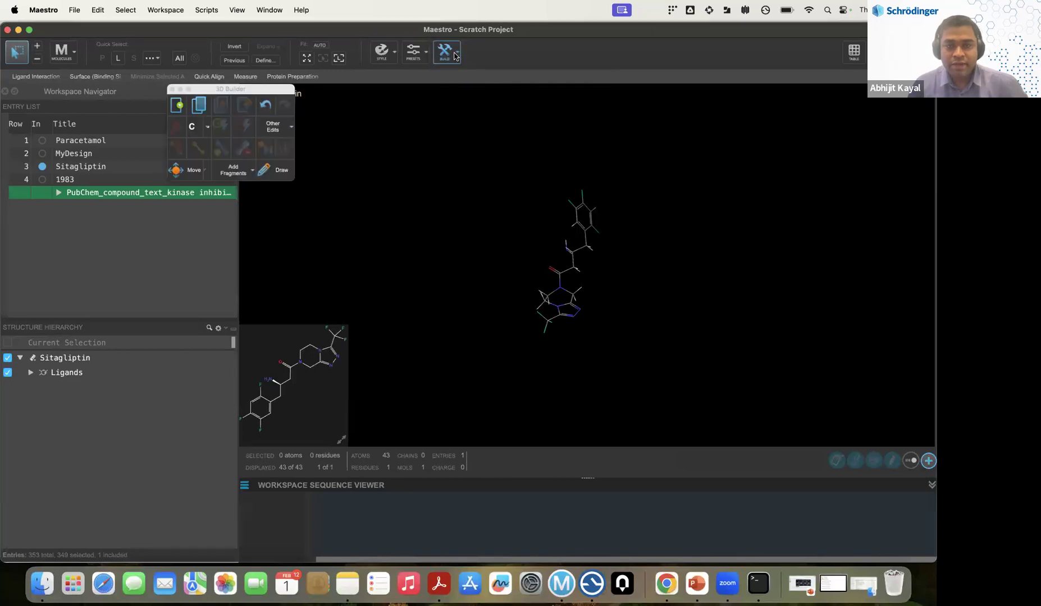
left_click(288, 132)
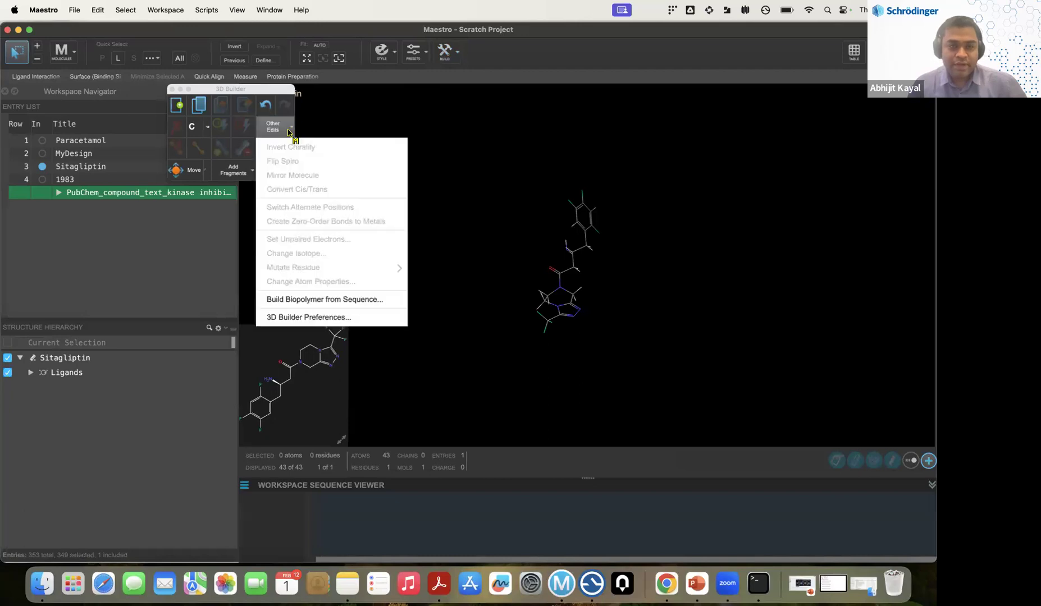
left_click(289, 302)
left_click_drag(376, 192, 431, 174)
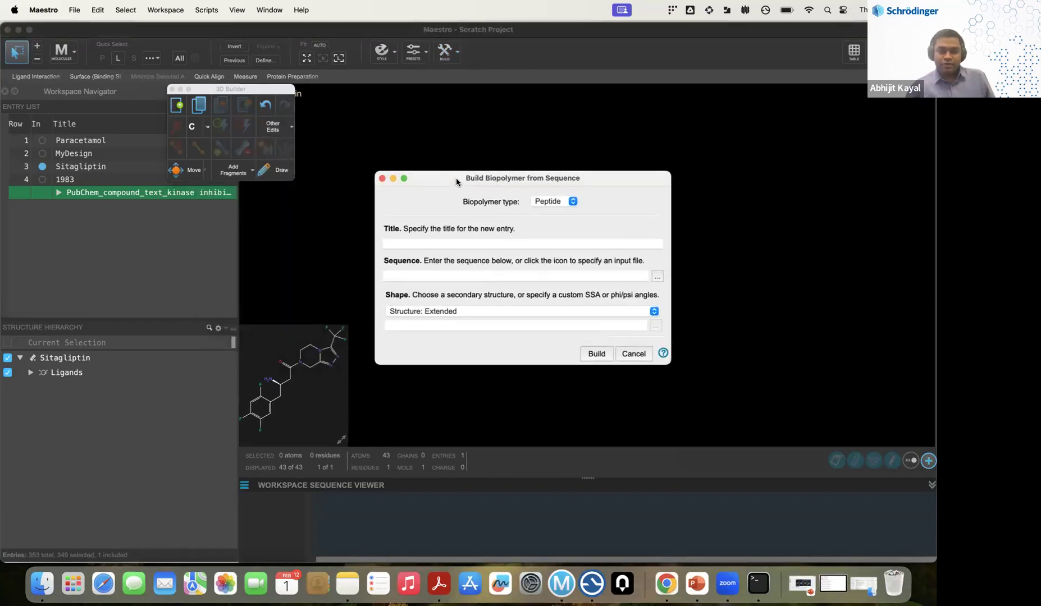
left_click(574, 202)
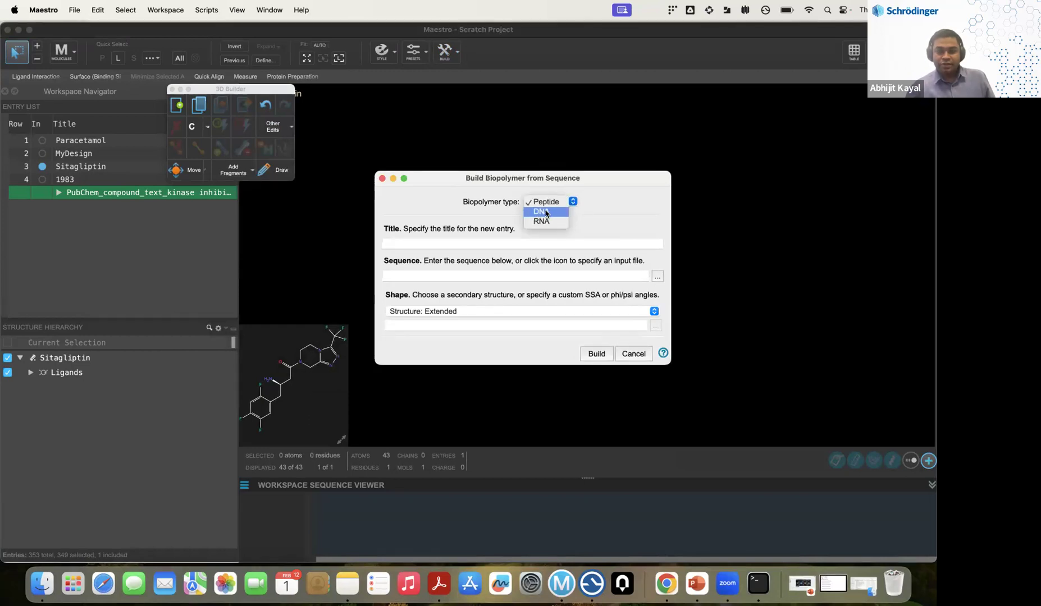
left_click(603, 215)
Title the new peptide entry Poly_Alanine and enter a sequence of 17 alanines, AAAAAAAAAAAAAAAAA.
left_click(425, 245)
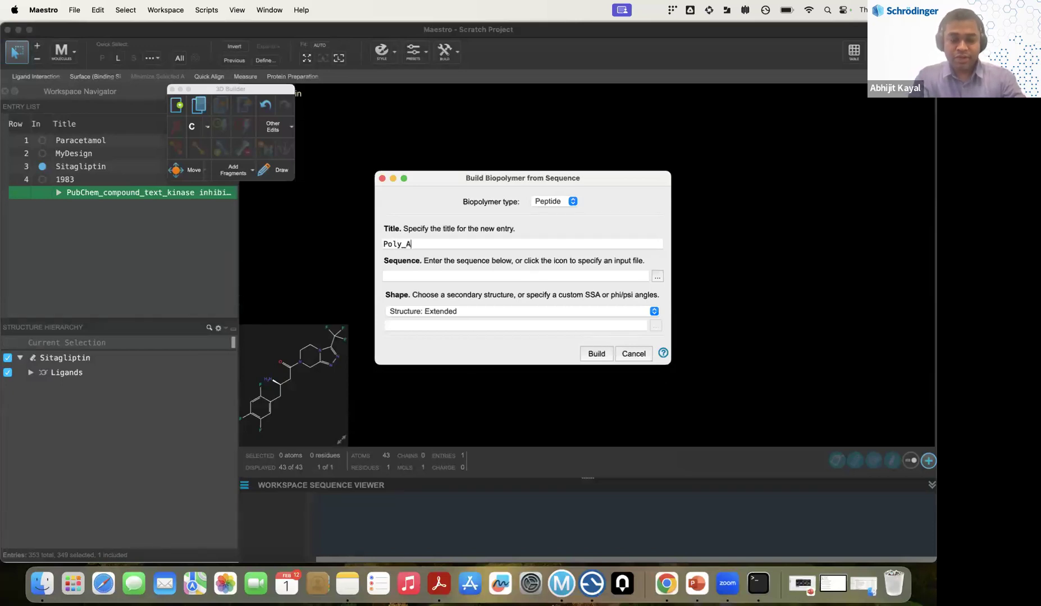
type("ine")
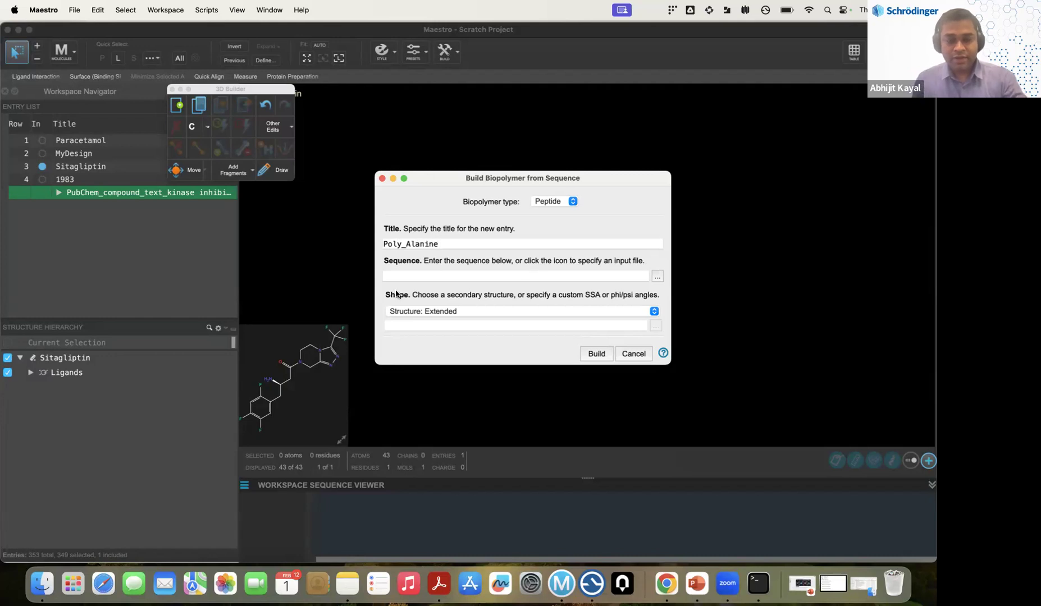
left_click(401, 272)
type("AAA")
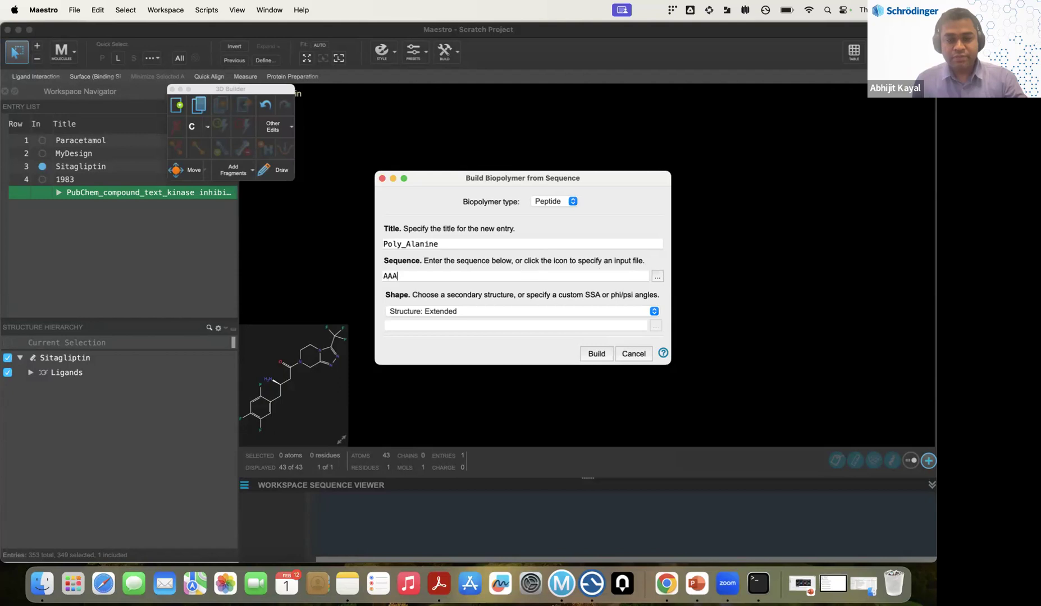
type("AAAAAAAAAAAAAA")
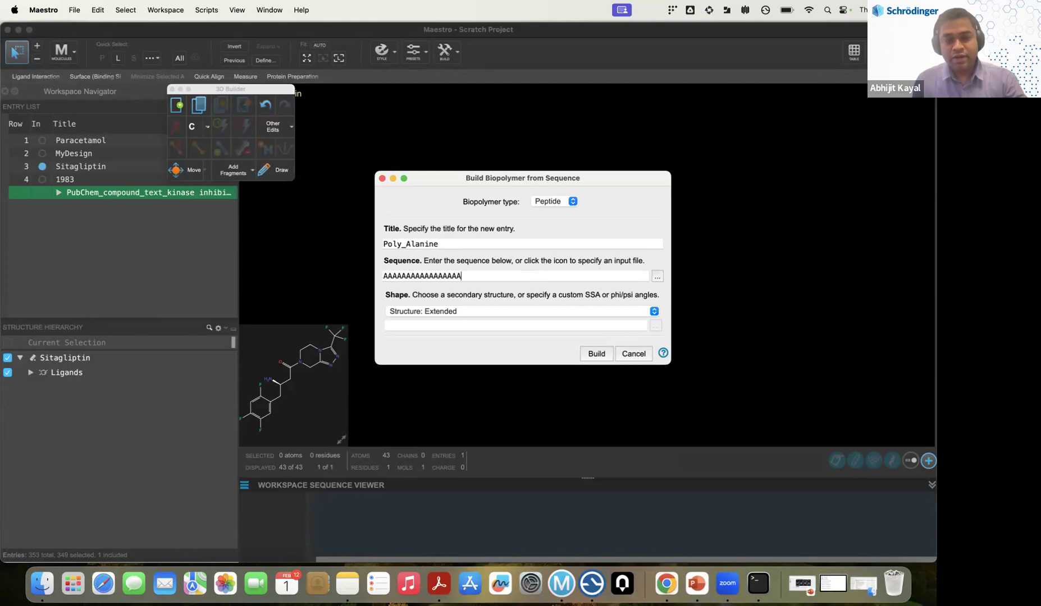
Build the peptide with the Extended structure, then close the biopolymer dialog and the 3D Builder.
left_click(487, 312)
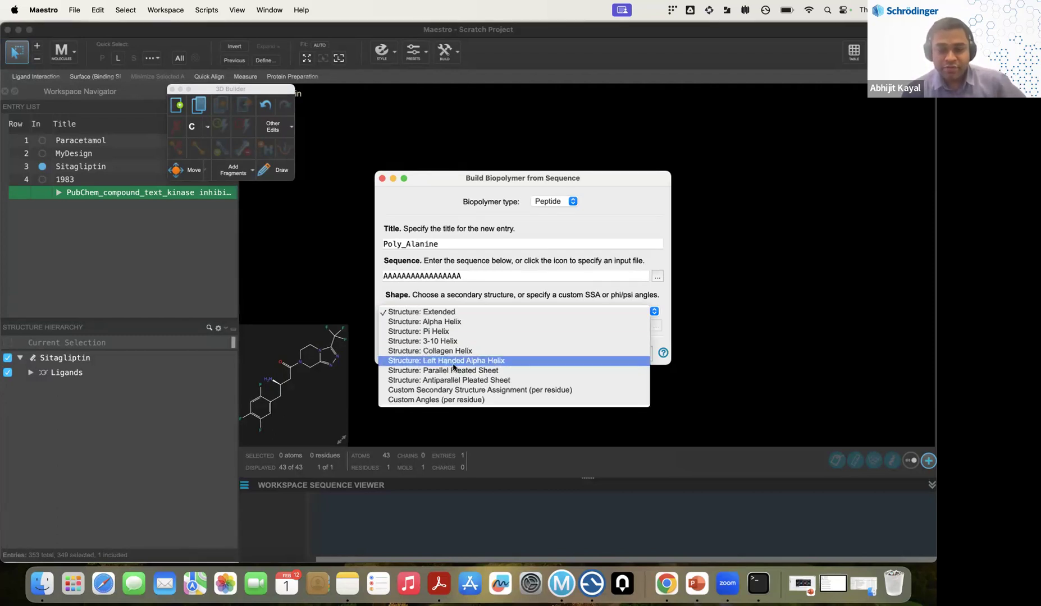
left_click(381, 298)
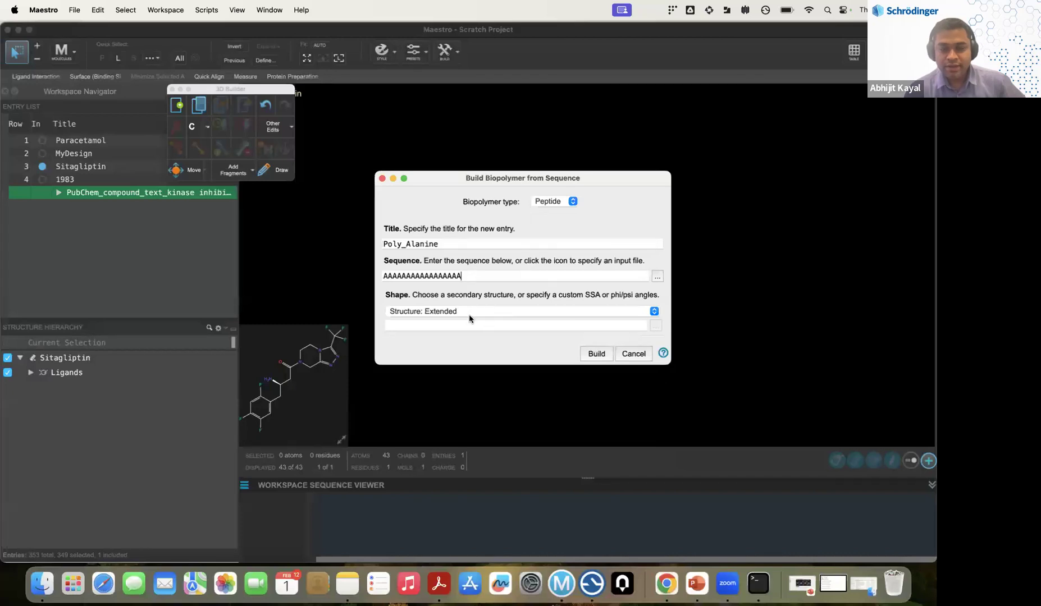
left_click(595, 354)
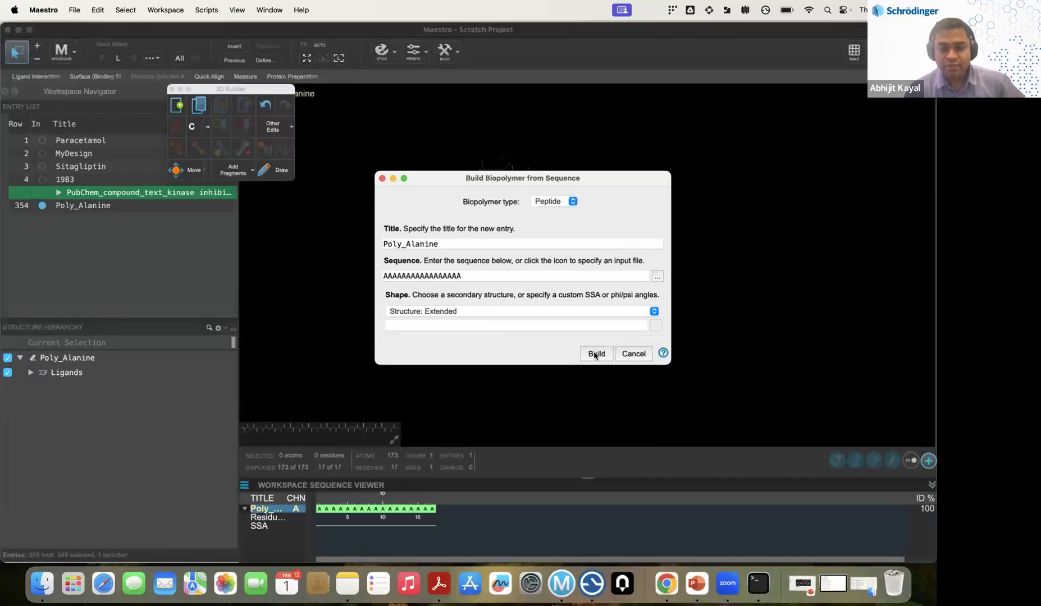
left_click(382, 179)
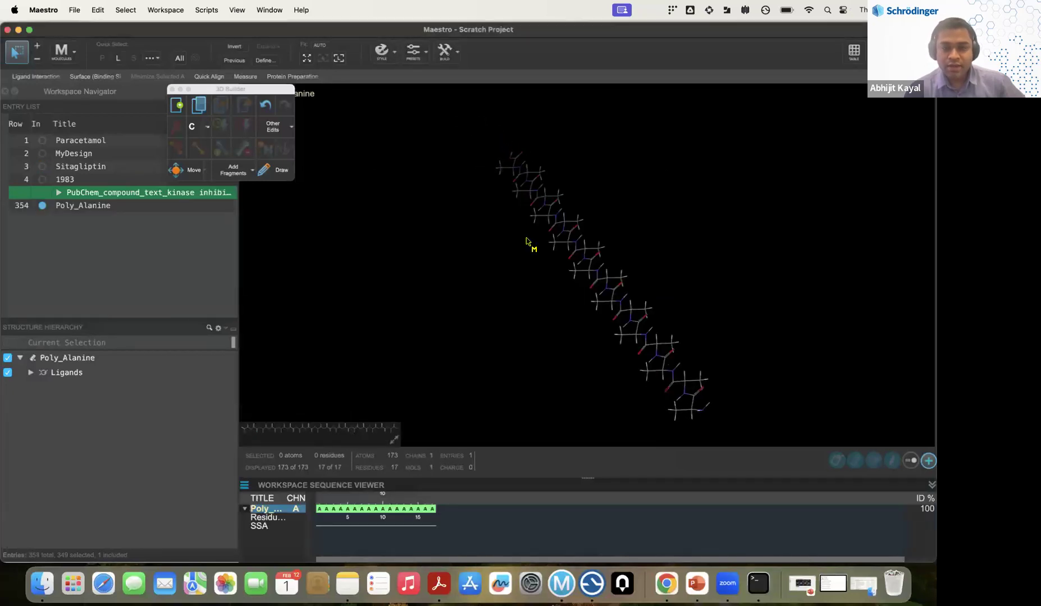
middle_click_drag(661, 220, 636, 274)
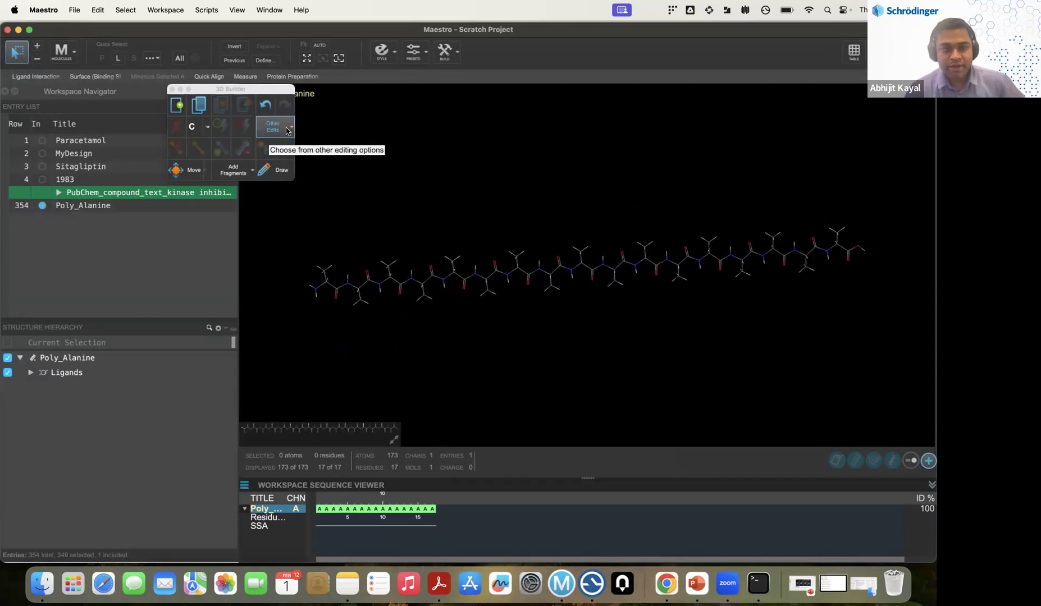
left_click(279, 133)
left_click(172, 89)
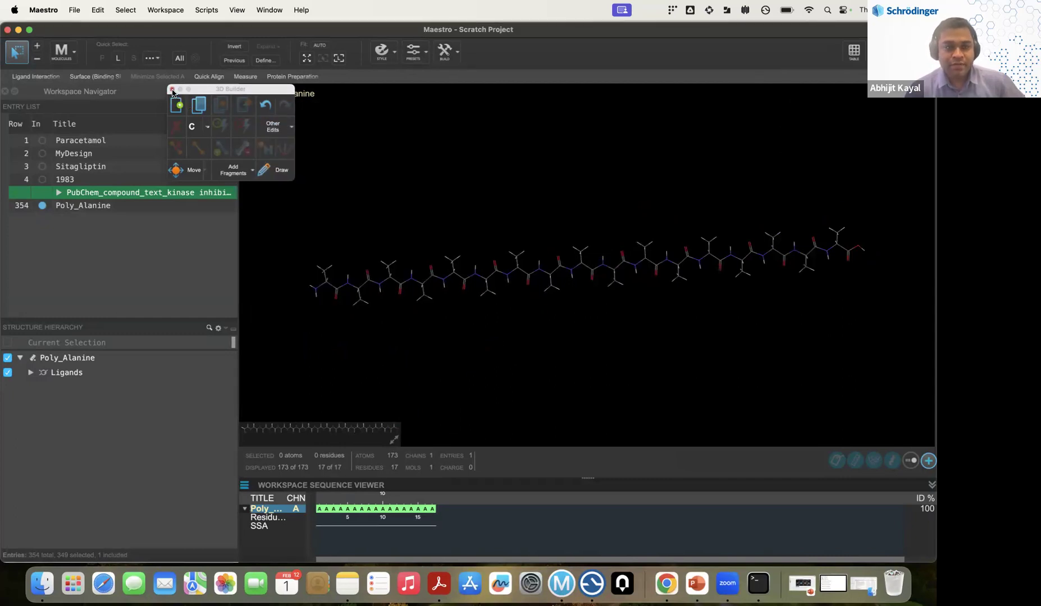
left_click(173, 90)
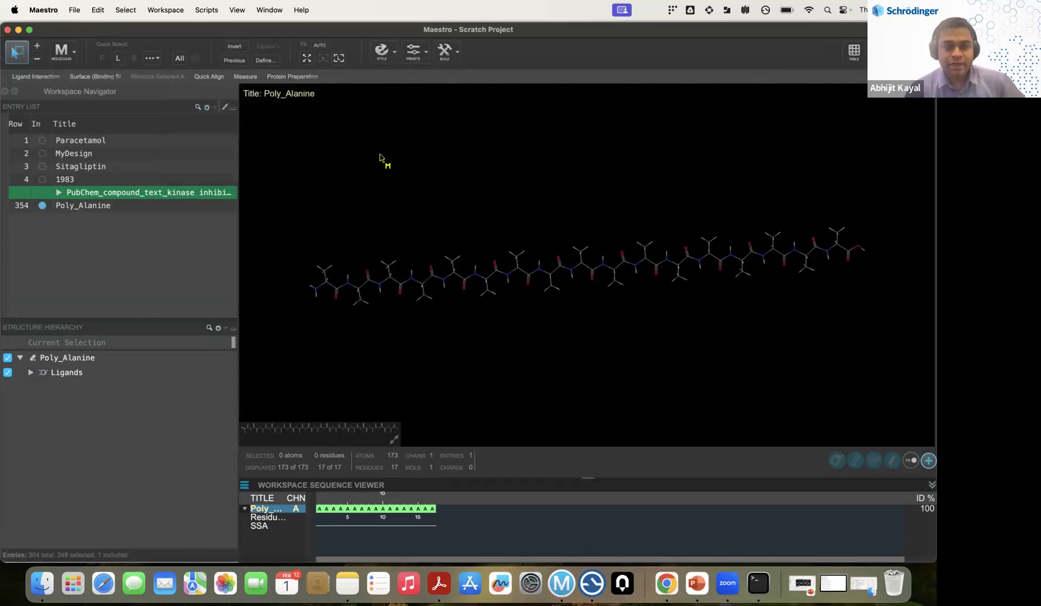
Reopen the Build Biopolymer from Sequence dialog from the 3D Builder and set the biopolymer type to DNA.
left_click(444, 52)
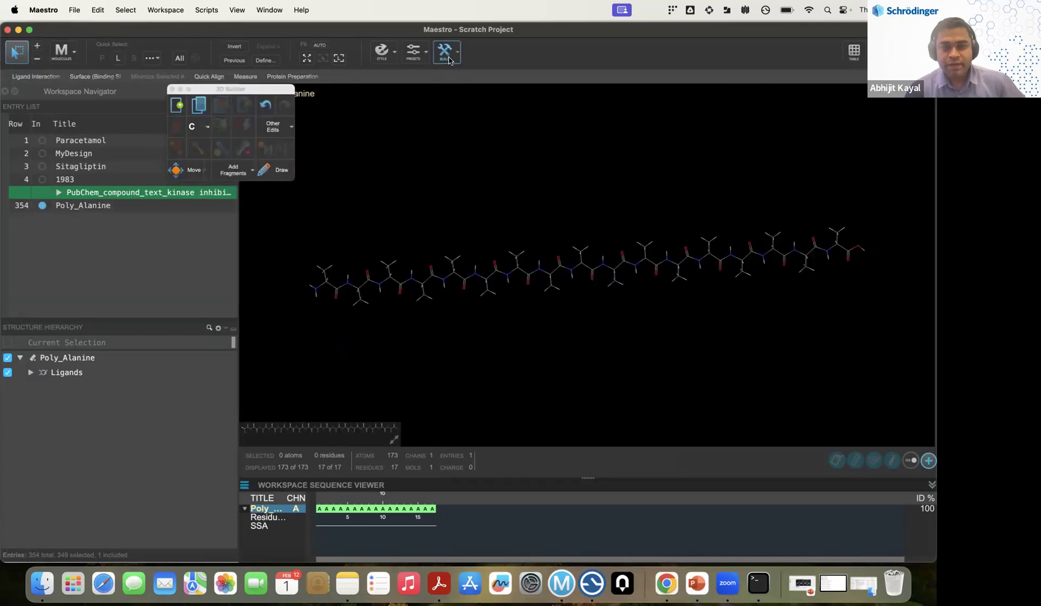
left_click(282, 133)
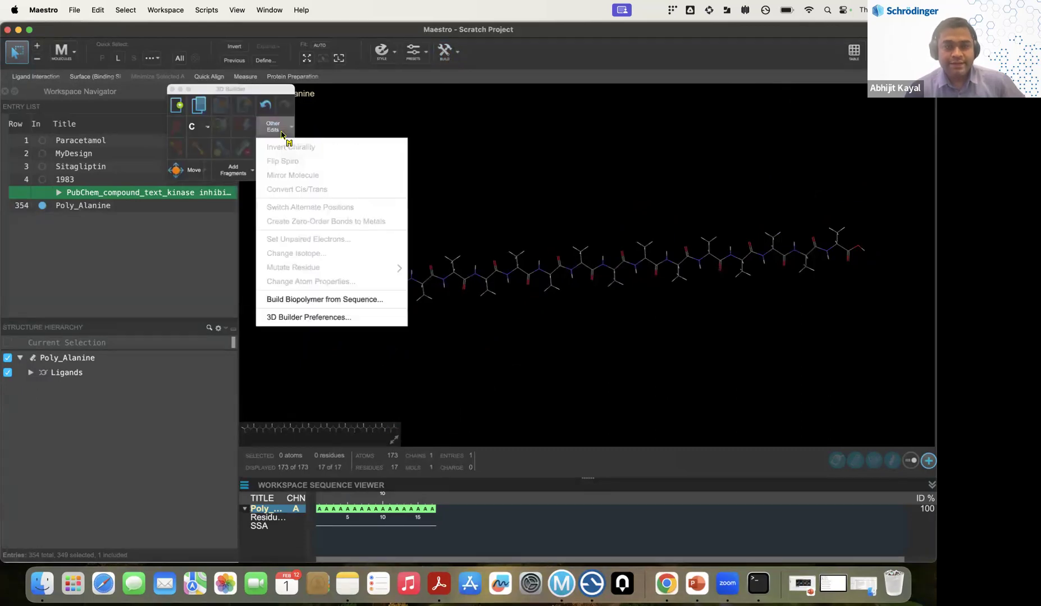
left_click(285, 301)
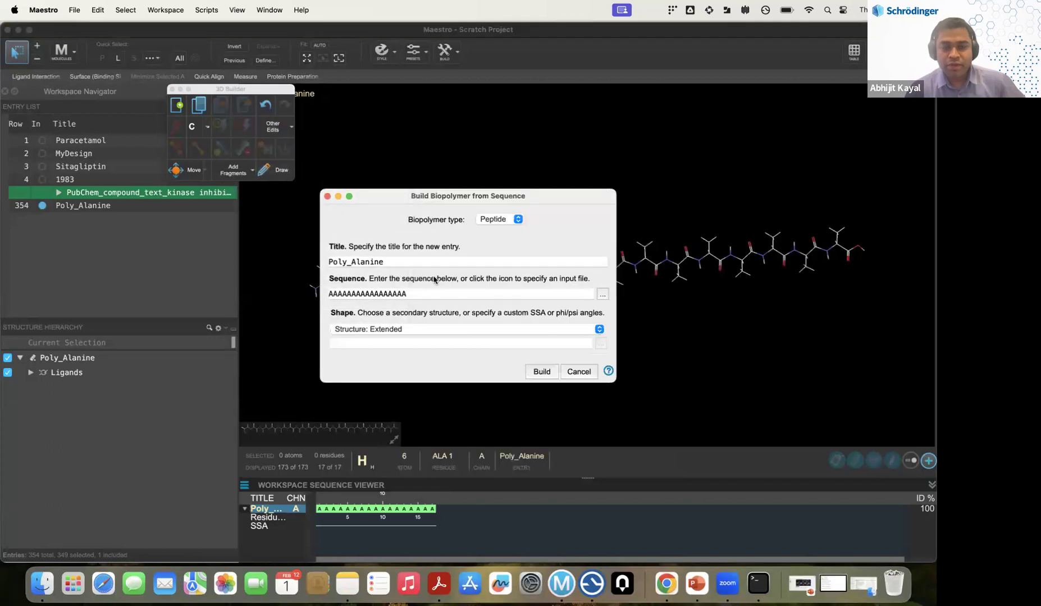
left_click(518, 219)
left_click(508, 229)
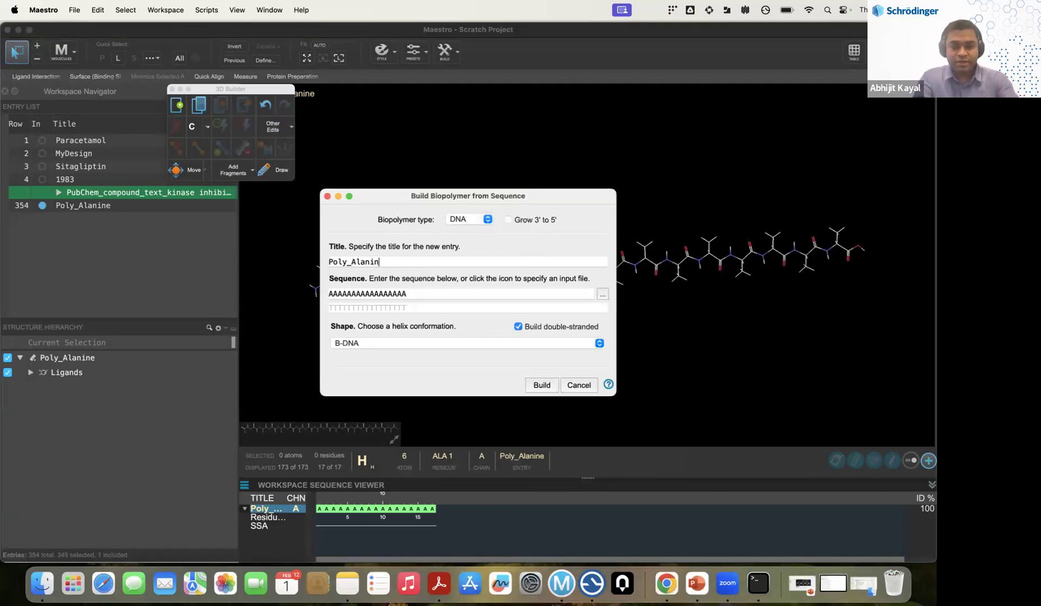
Change the new entry's title to DNA_Sequence and replace the sequence with ATTAATTTATTA.
key("BackSpace")
key("BackSpace")
key("BackSpace")
key("BackSpace")
key("BackSpace")
key("BackSpace")
key("BackSpace")
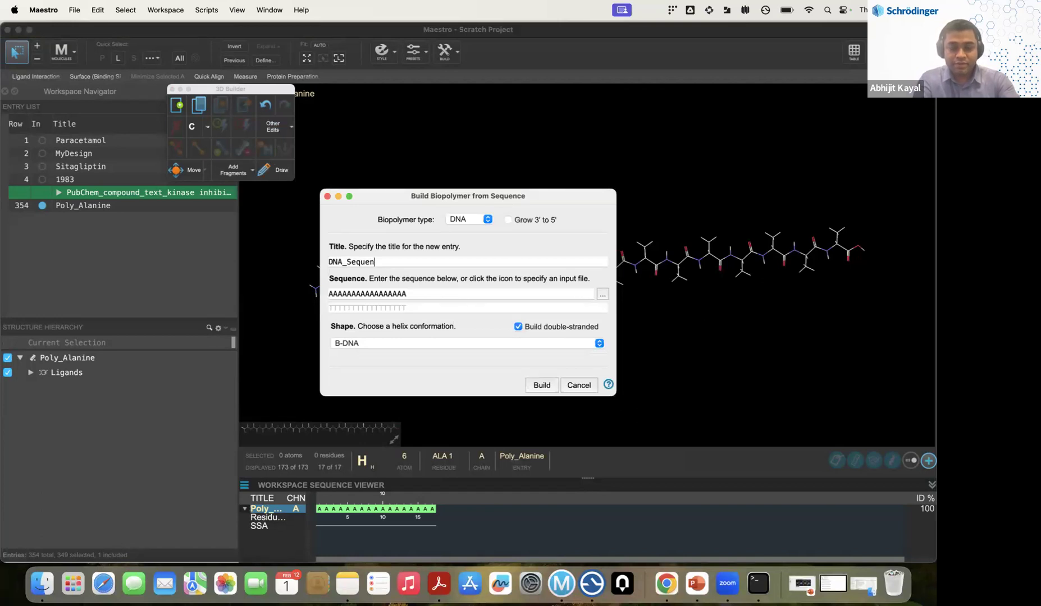
left_click_drag(419, 295, 327, 295)
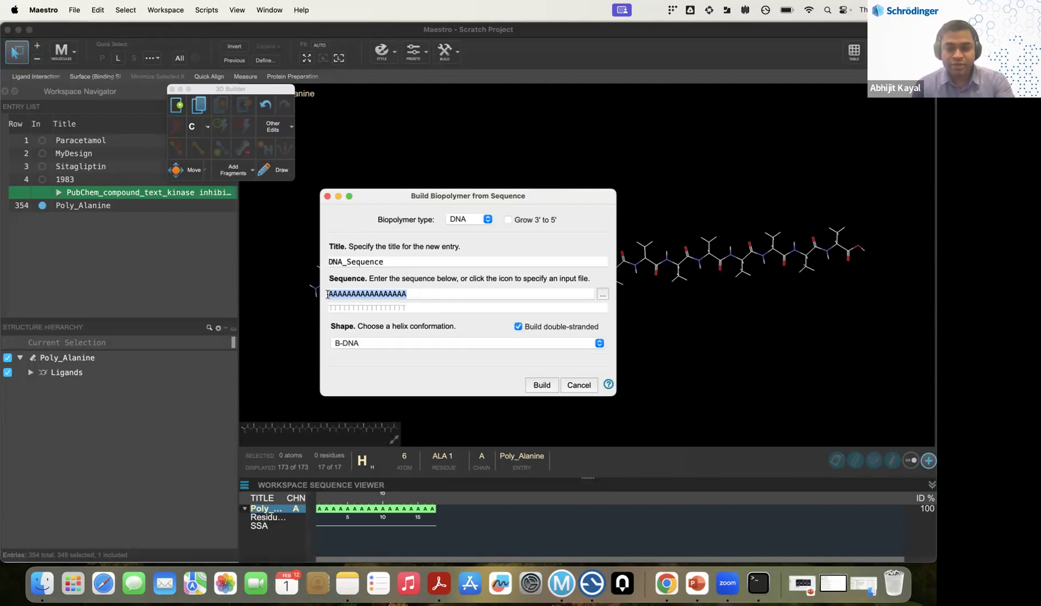
type("ATTAATTTATTA")
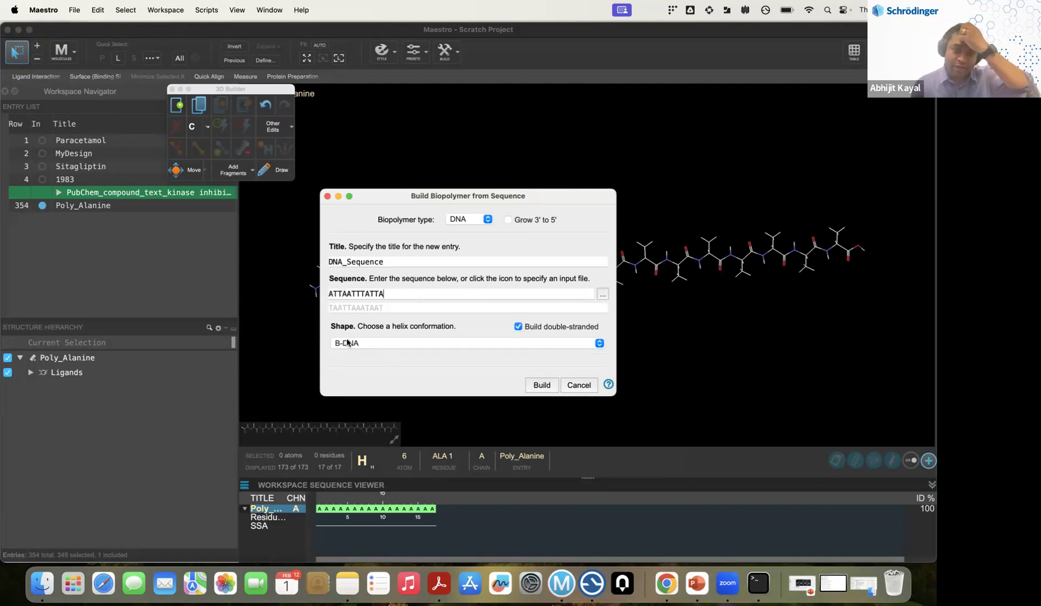
Build the double-stranded DNA with the B-DNA conformation, then close the biopolymer dialog and the 3D Builder.
left_click(403, 345)
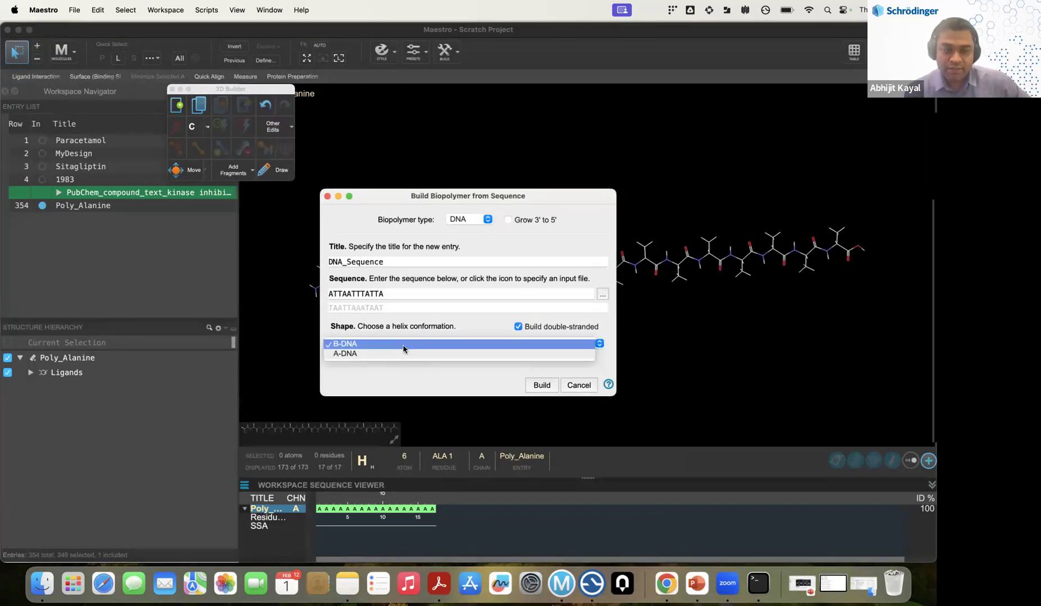
left_click(483, 322)
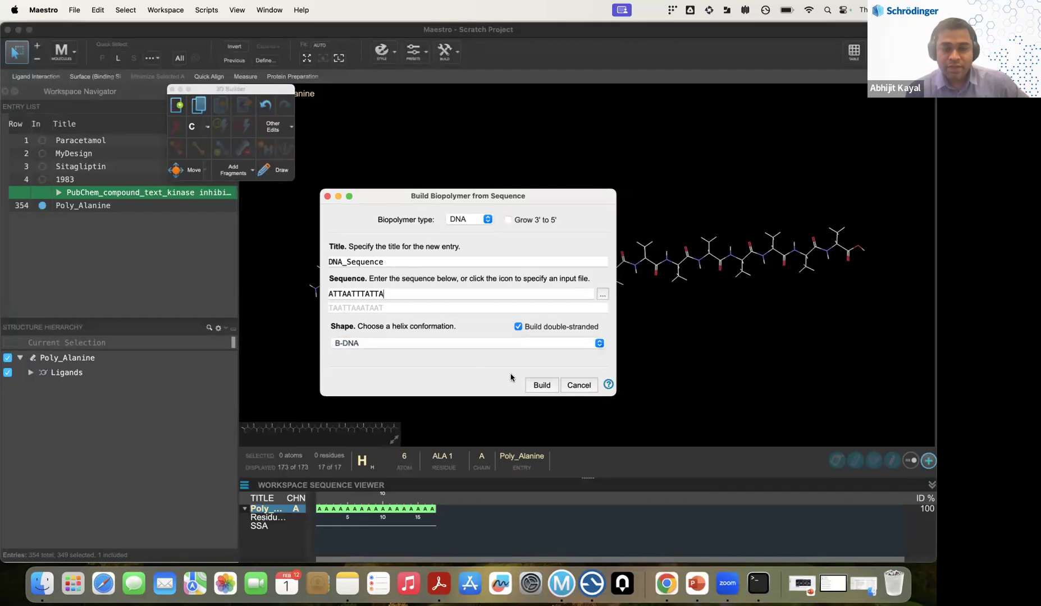
left_click(538, 386)
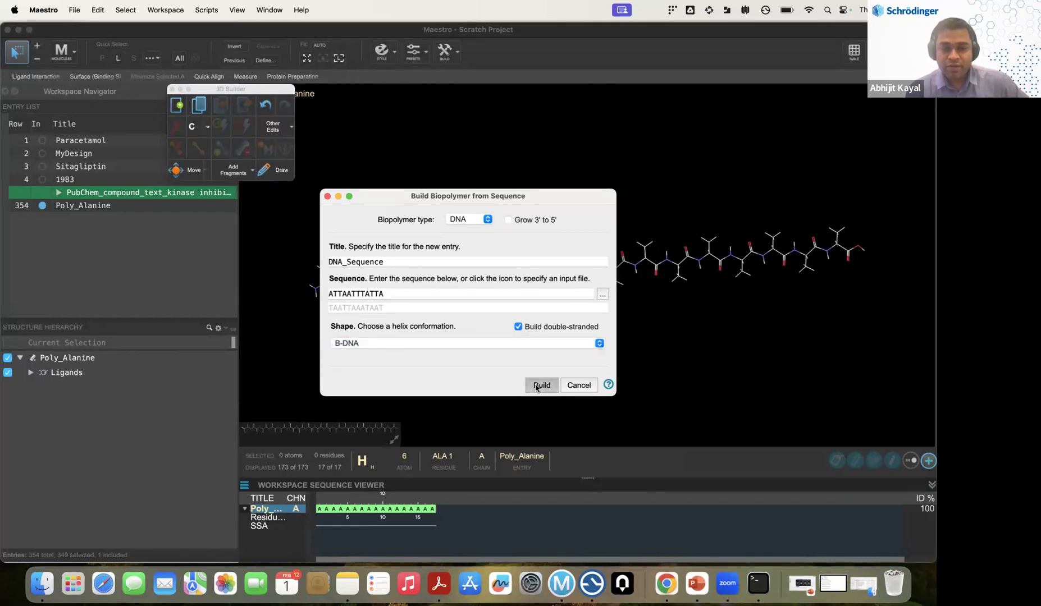
left_click(327, 197)
middle_click_drag(446, 282, 523, 327)
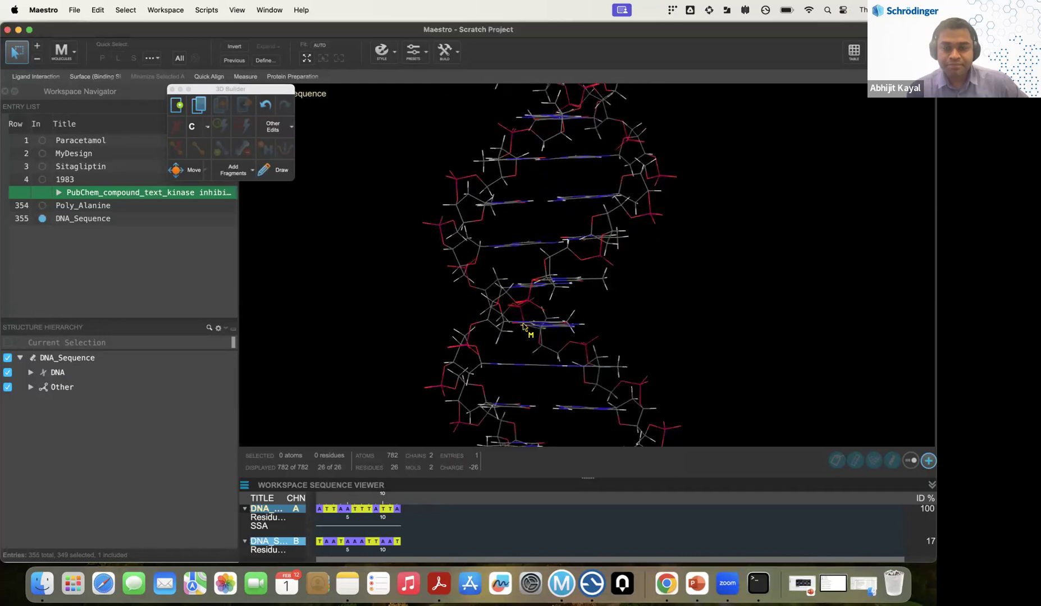
scroll(523, 328, "down", 5)
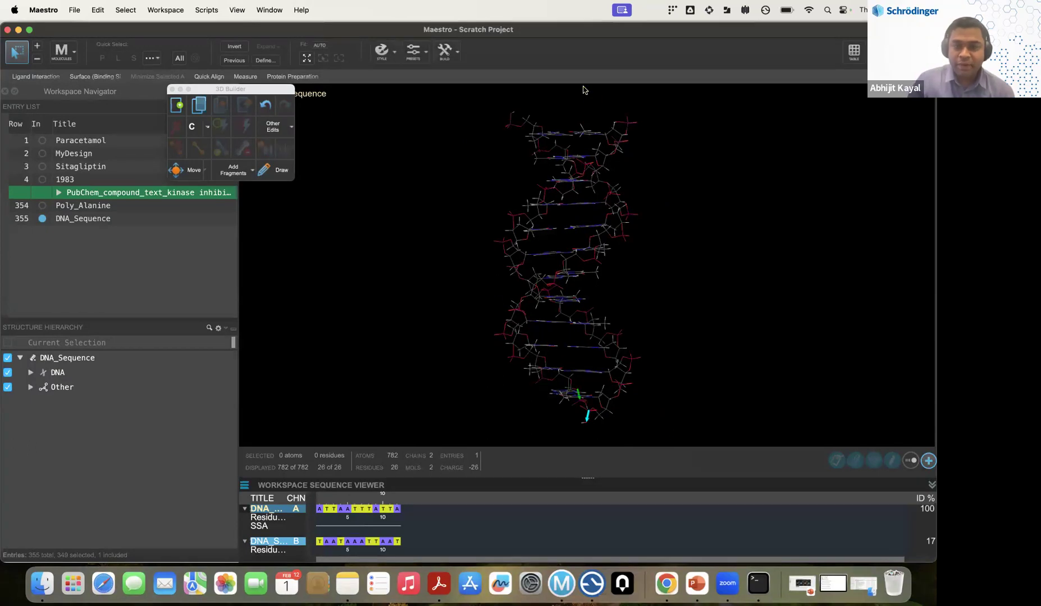
scroll(580, 282, "up", 3)
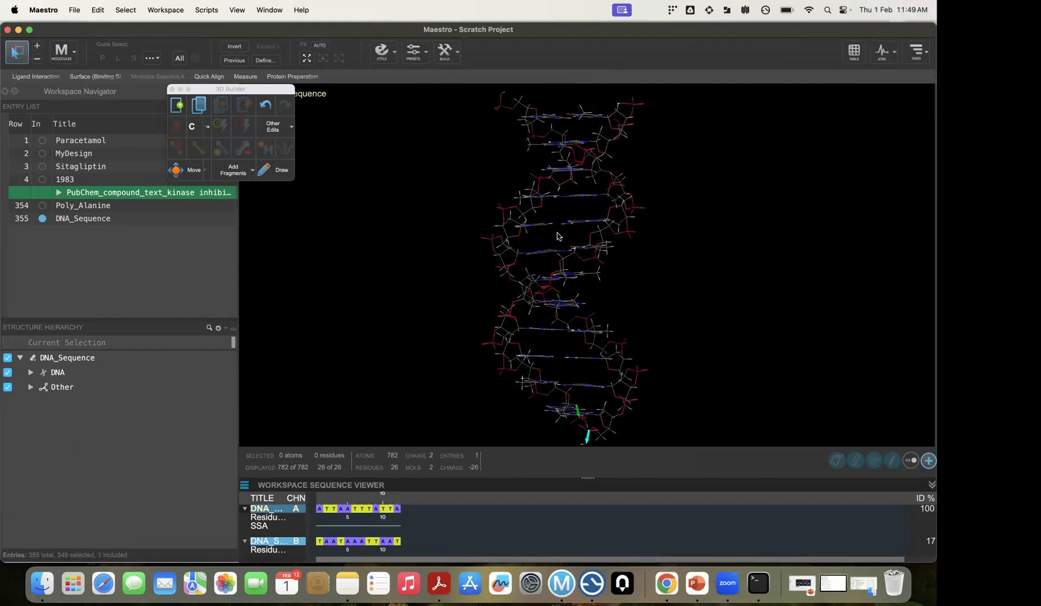
scroll(564, 260, "up", 1)
left_click(172, 88)
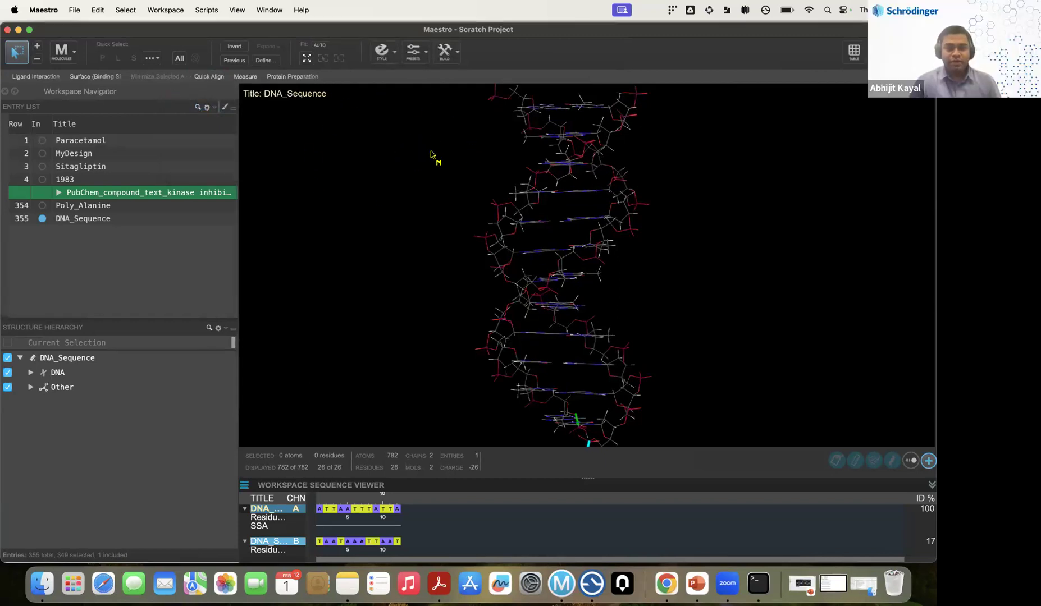
Reopen the 3D Builder and include only the MyDesign entry in the workspace.
left_click(97, 10)
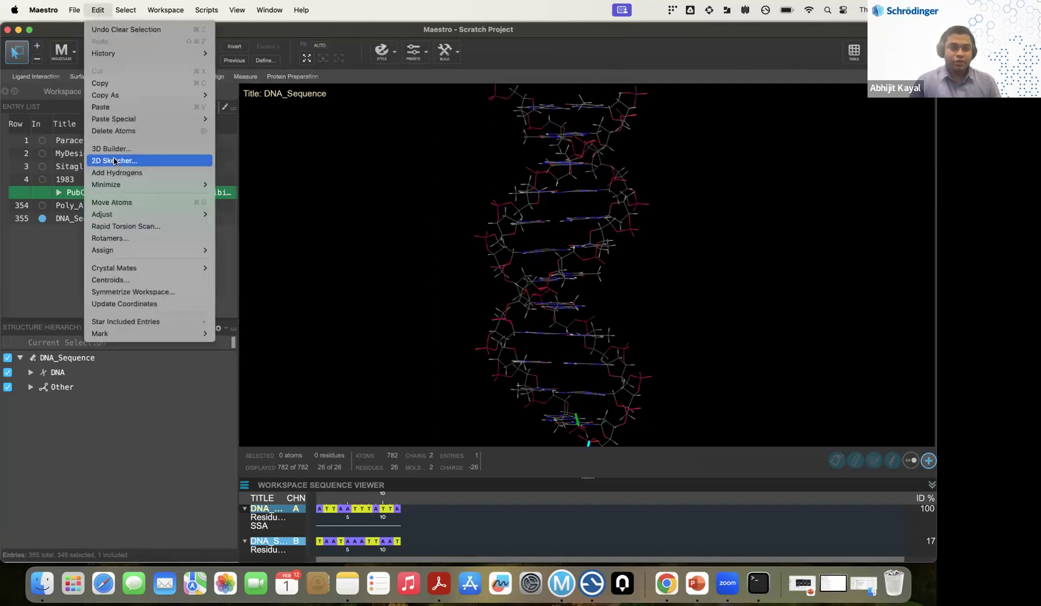
left_click(427, 178)
left_click(445, 52)
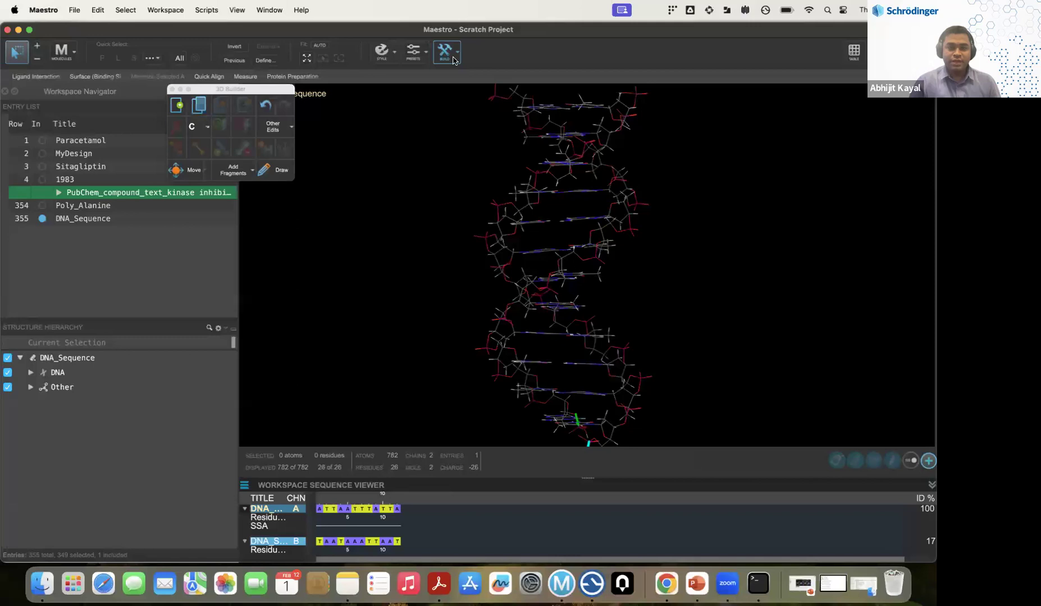
left_click(283, 129)
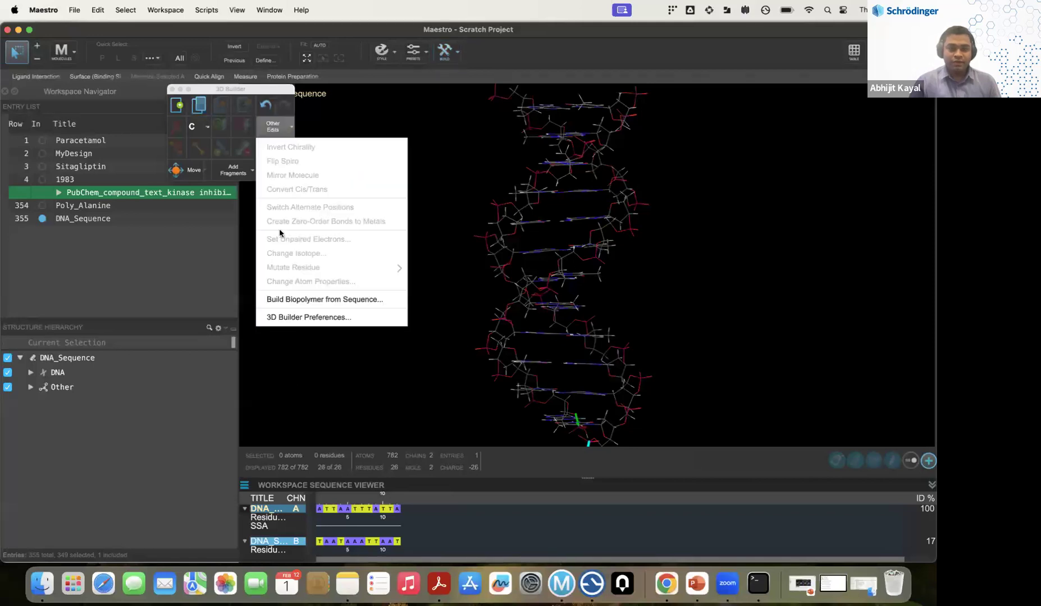
left_click(427, 243)
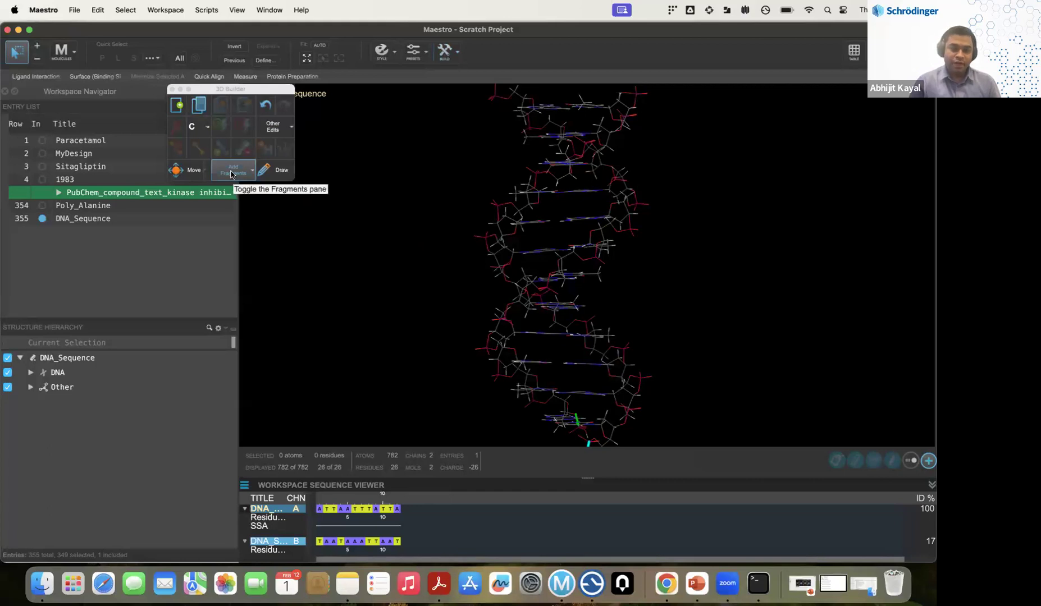
left_click(41, 154)
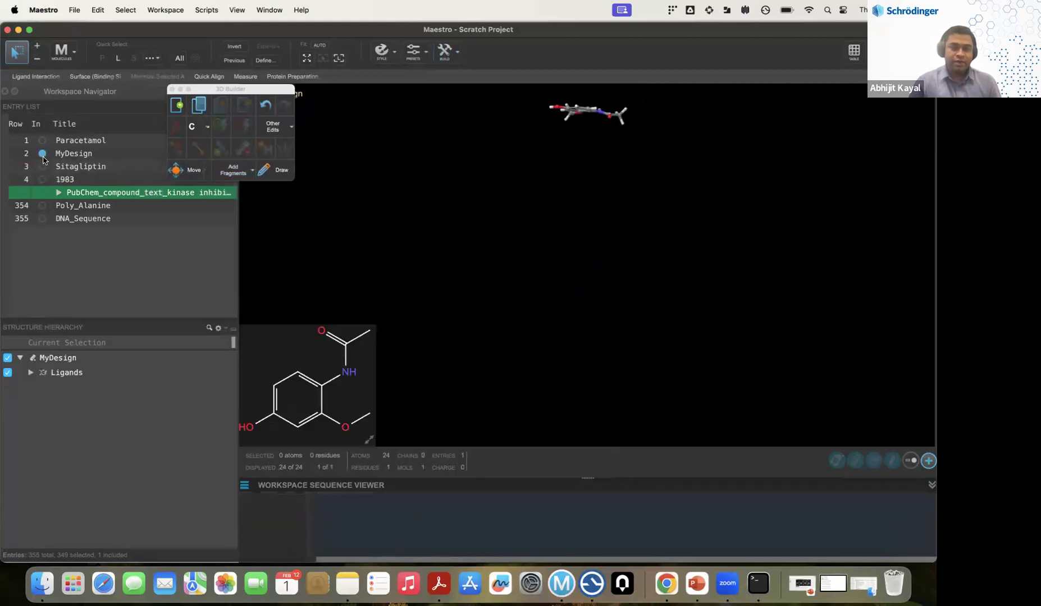
left_click(306, 58)
middle_click_drag(507, 156, 483, 233)
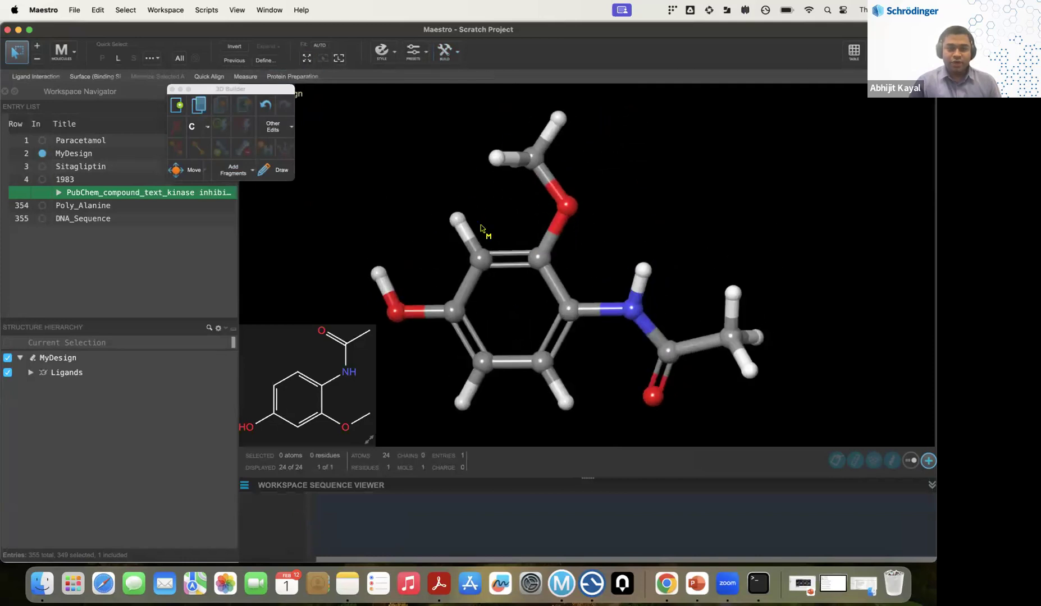
Close the 3D Builder and include only the DNA_Sequence entry in the workspace, bringing the whole duplex into sight.
left_click(173, 89)
left_click(42, 218)
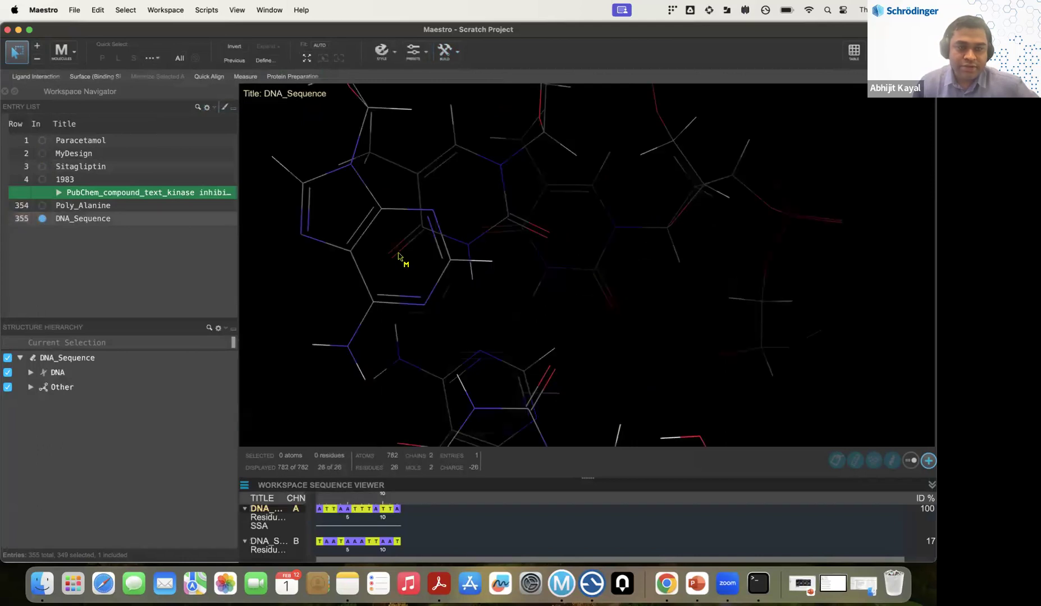
mouse_move(494, 253)
middle_mouse_down()
mouse_move(456, 262)
mouse_move(508, 244)
middle_mouse_up()
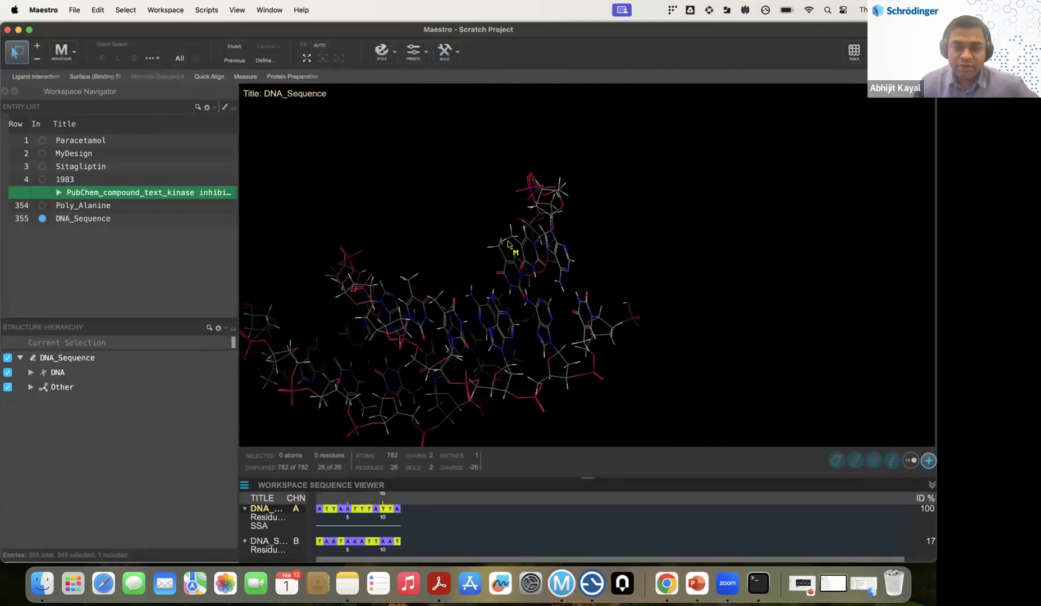
View the Paracetamol entry alone in the workspace, followed by MyDesign alone, fitted to the workspace.
left_click(42, 140)
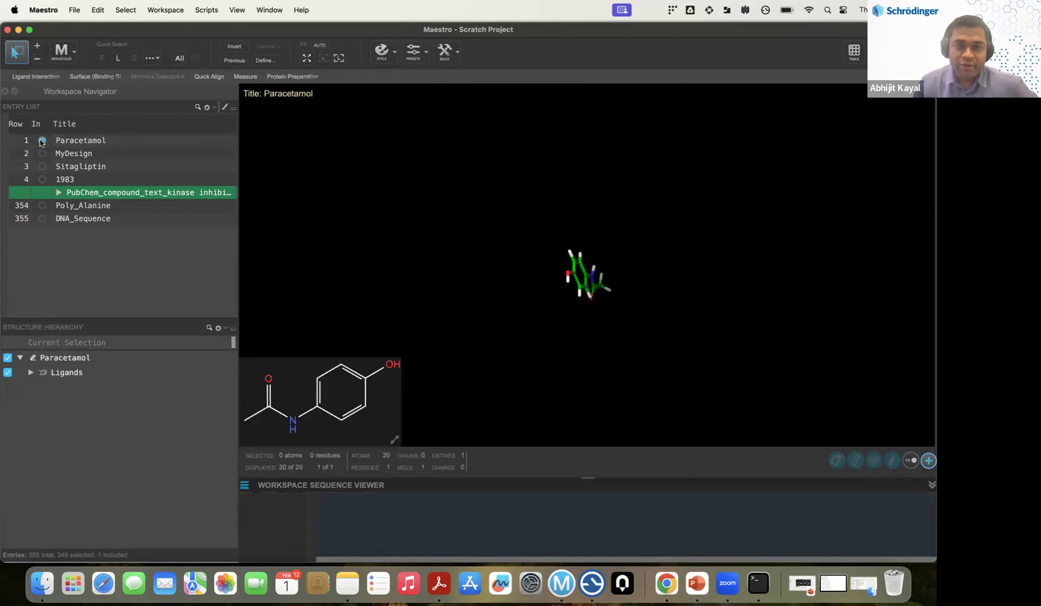
left_click(43, 154)
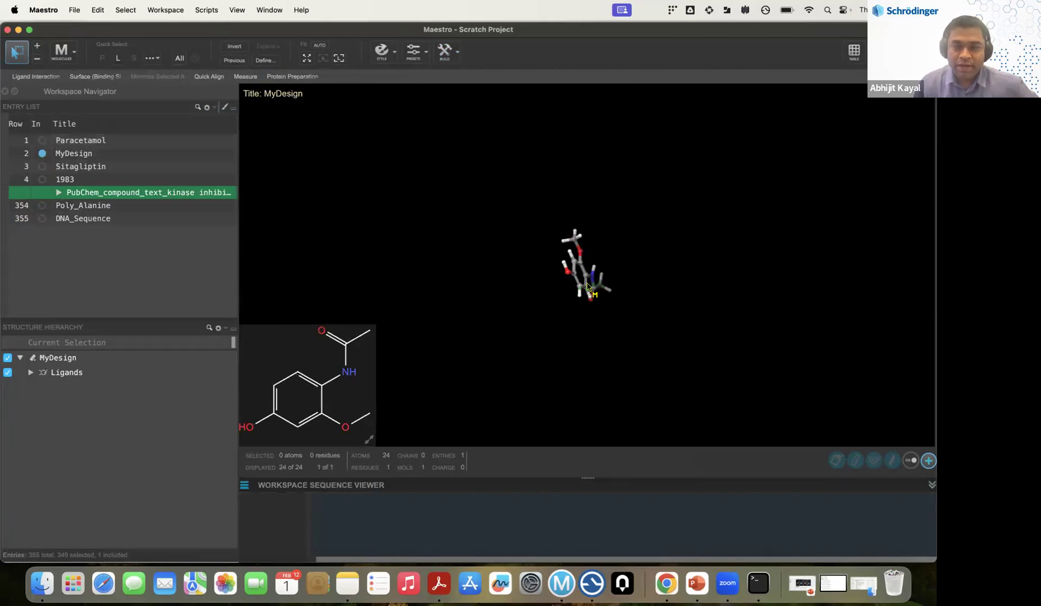
left_click(307, 61)
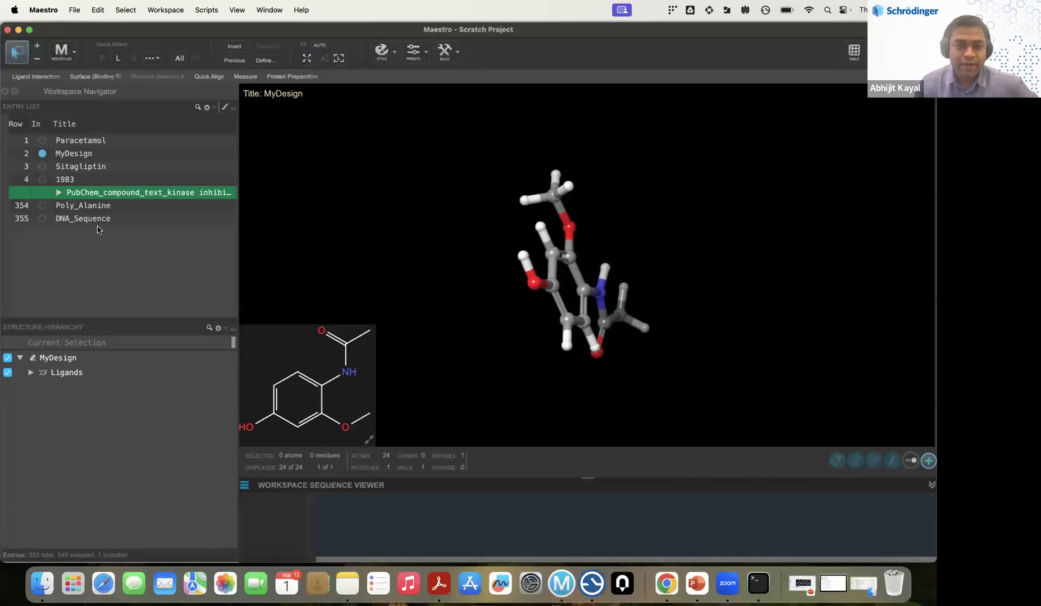
Include only the DNA_Sequence entry again, fit it to the workspace and orient the double helix upright.
left_click(43, 219)
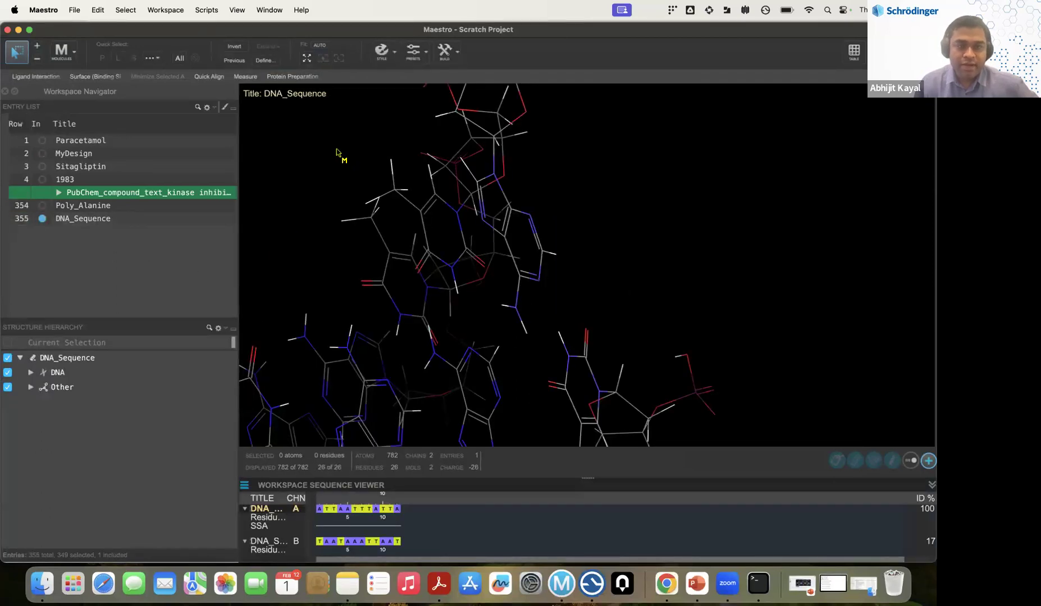
left_click(306, 58)
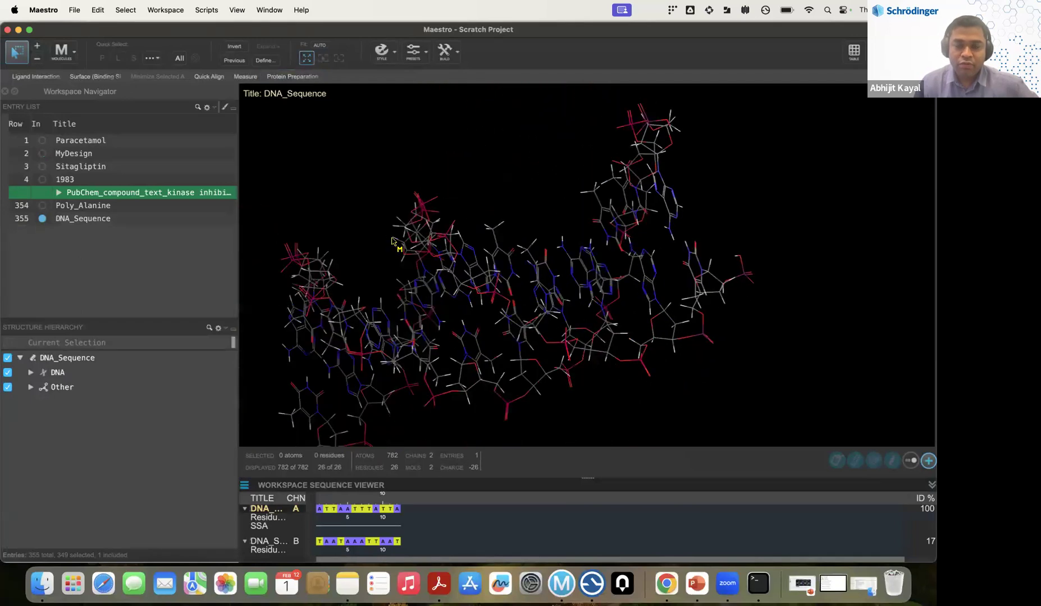
middle_click_drag(490, 160, 556, 220)
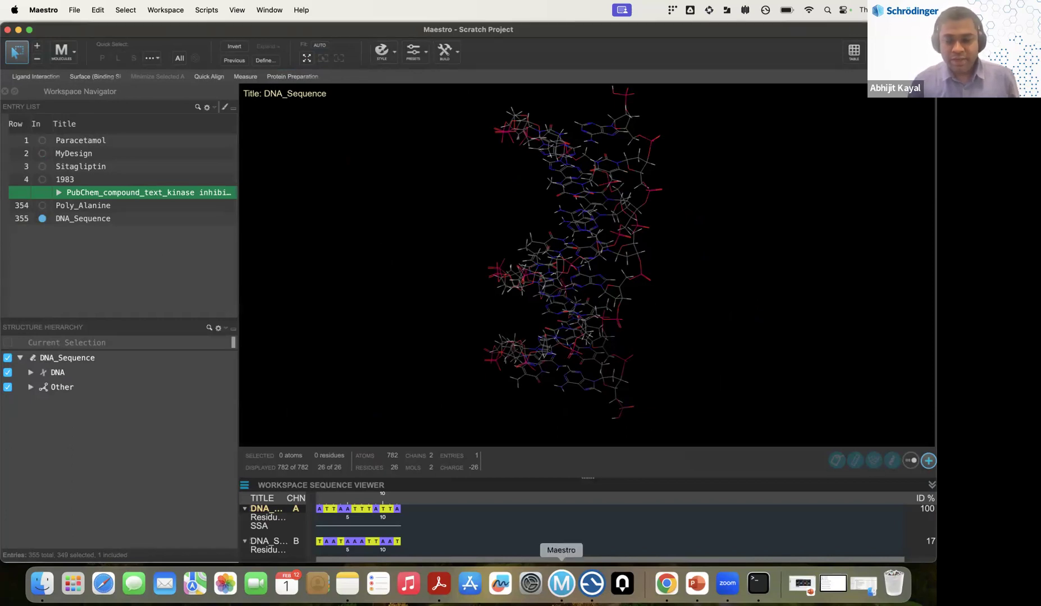
Switch to Chrome, search the web for the PDB database and open the RCSB PDB homepage.
left_click(667, 584)
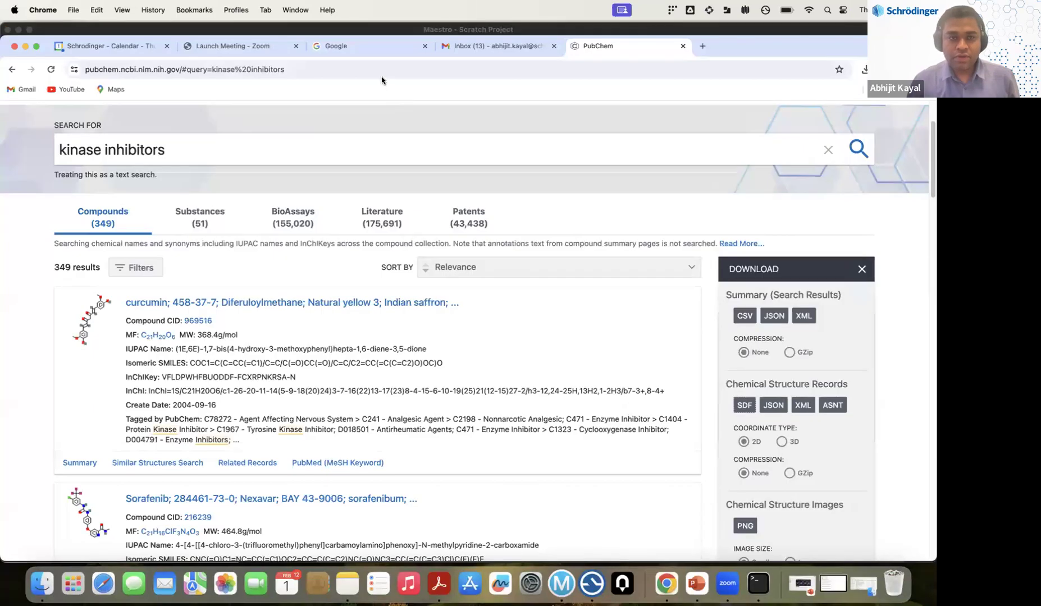
left_click(253, 62)
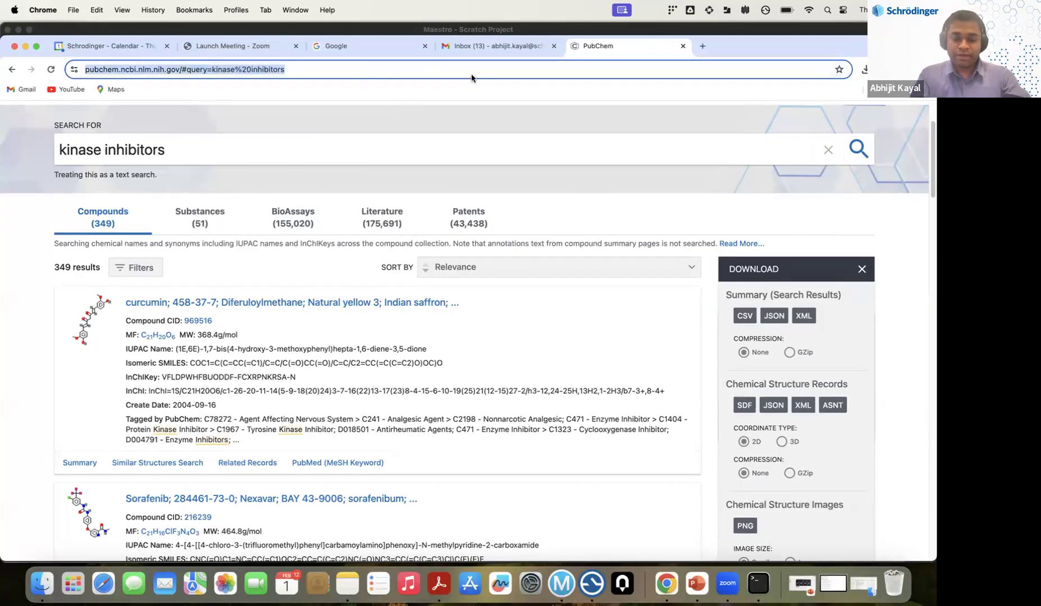
type("pdb ")
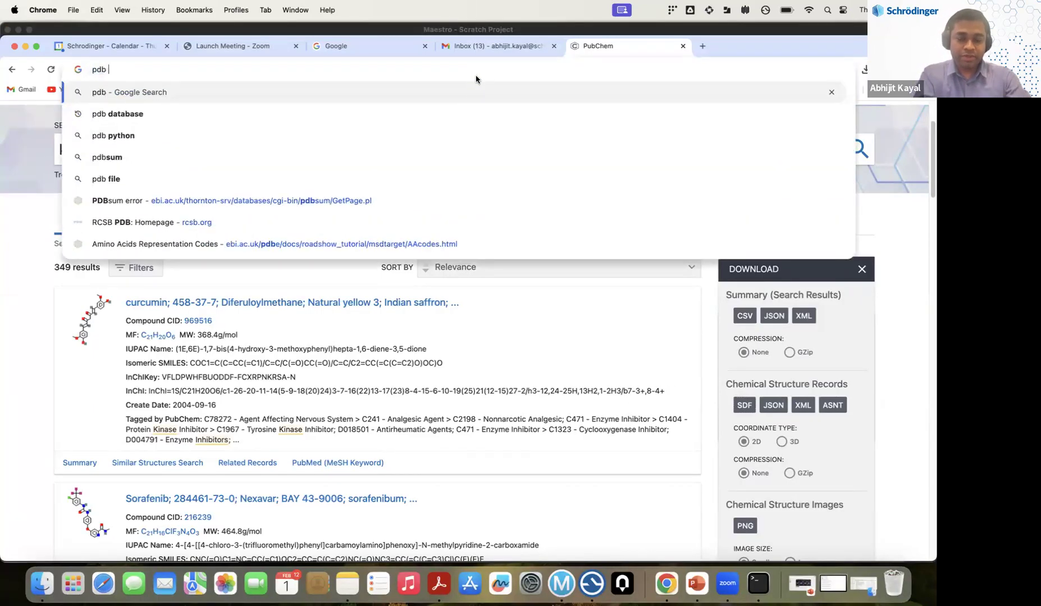
type("data")
key("Return")
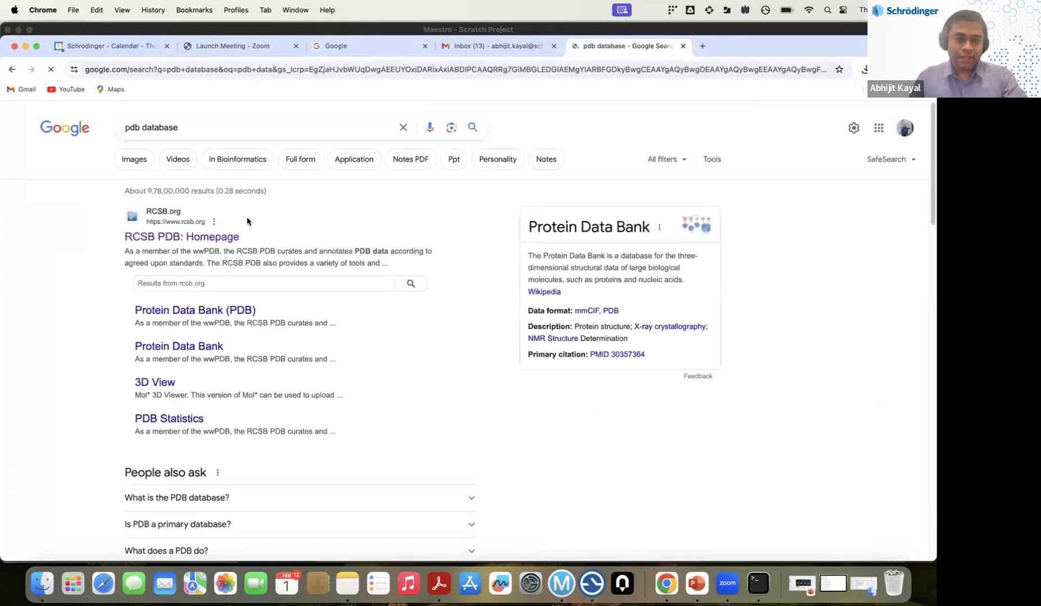
left_click(225, 237)
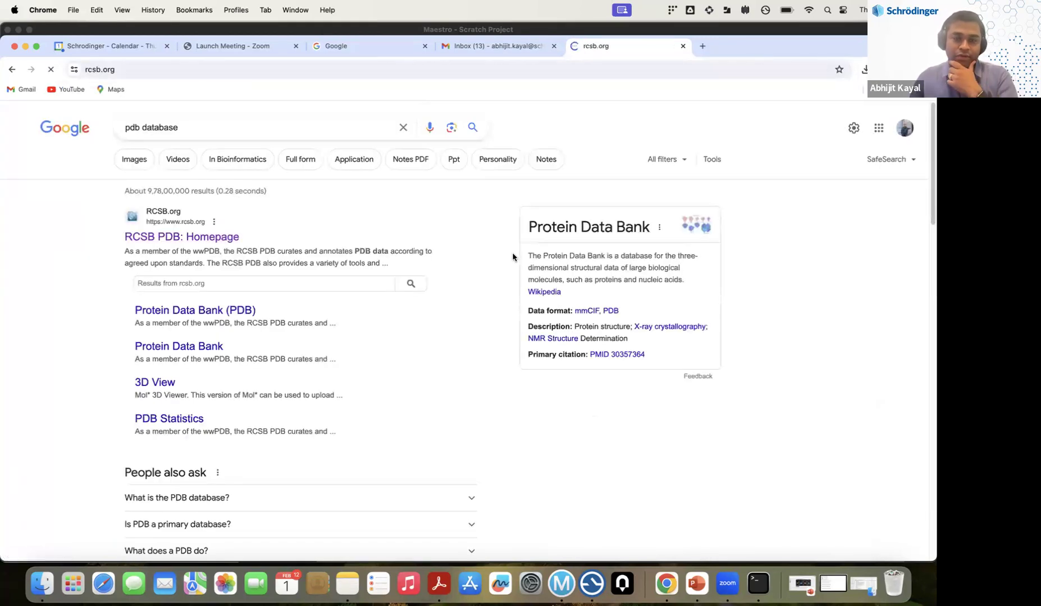
Look up entry 2P33 in the Protein Data Bank and examine the file formats offered for download.
left_click(580, 150)
type("2p33")
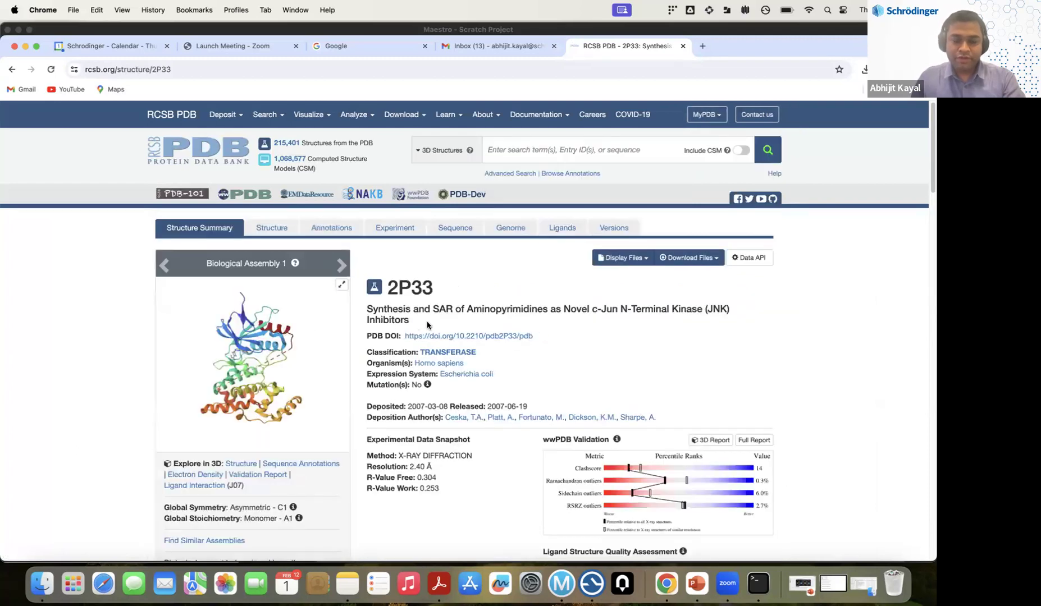
left_click(706, 259)
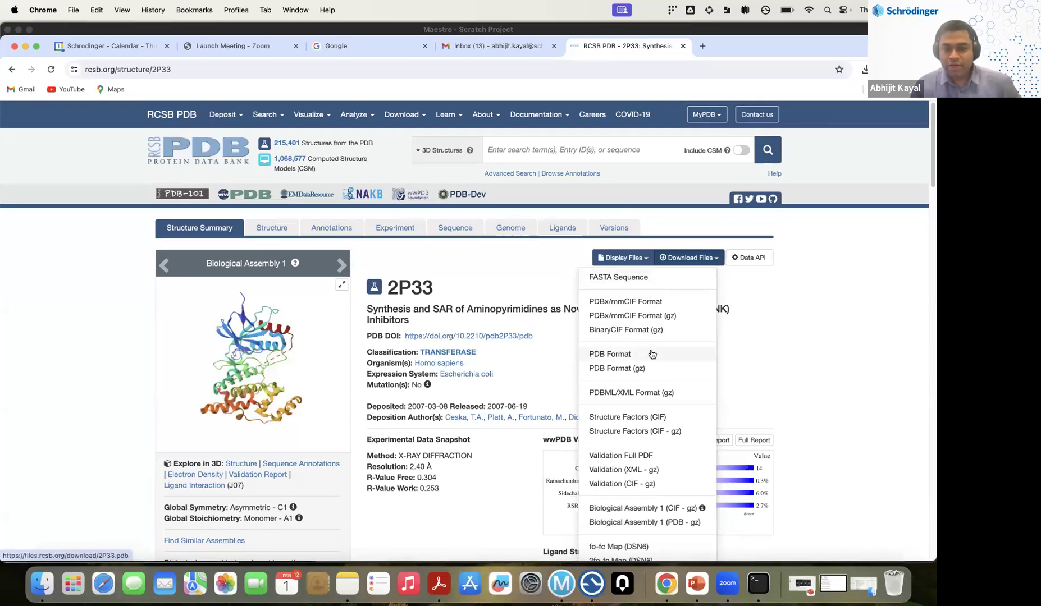
left_click(761, 351)
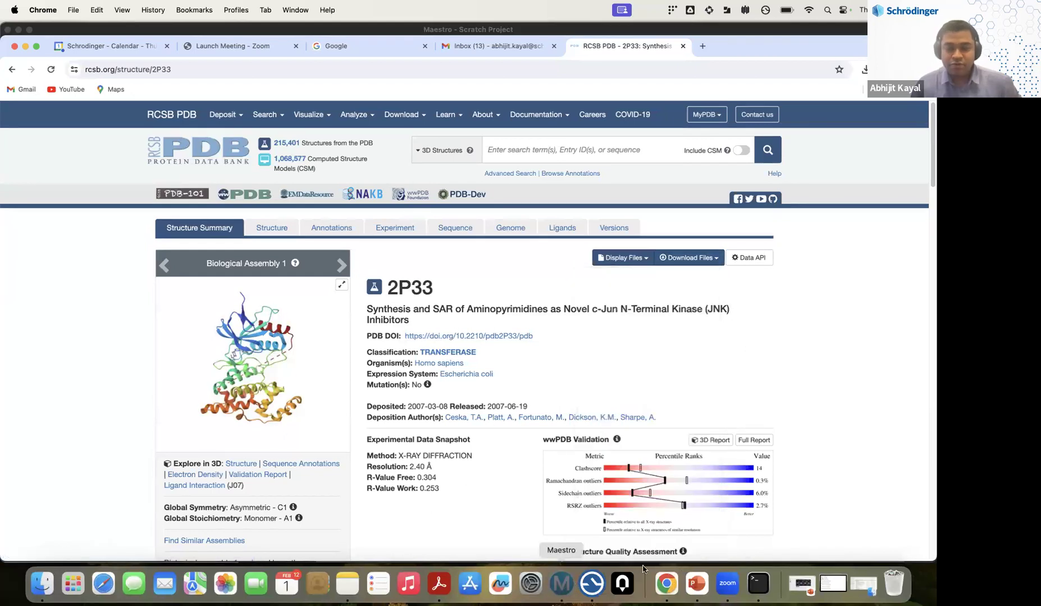
Switch to Maestro and enter 2p33 as the PDB ID in the Get PDB File dialog.
left_click(560, 583)
left_click(75, 11)
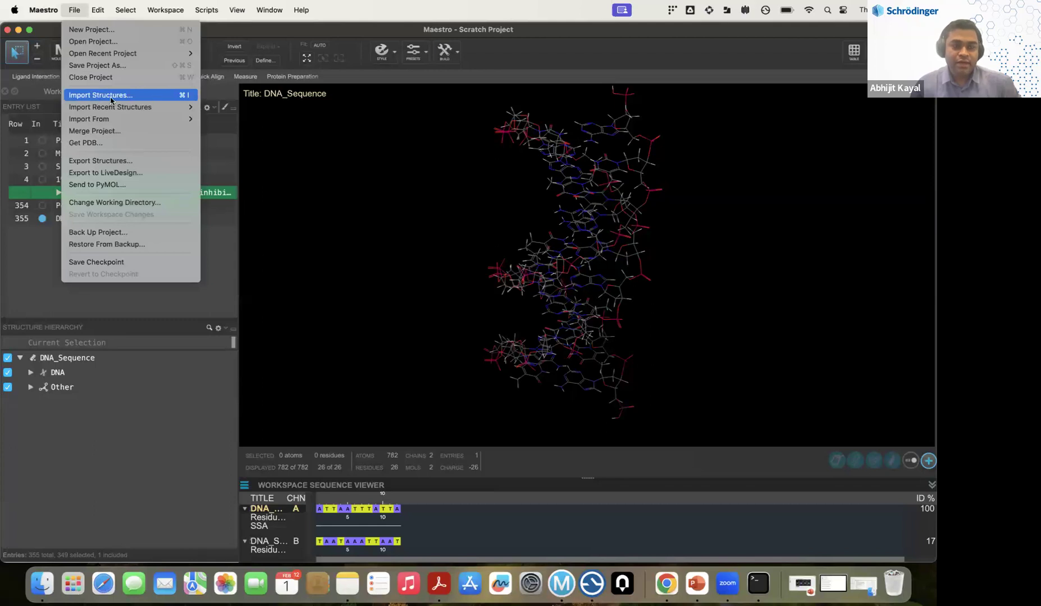
left_click(312, 171)
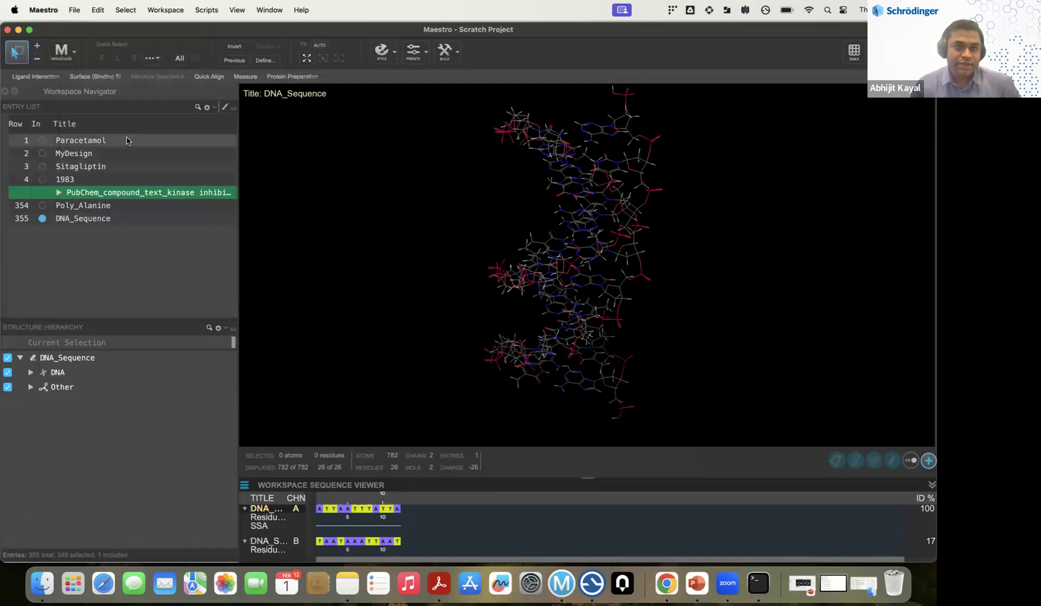
left_click(75, 11)
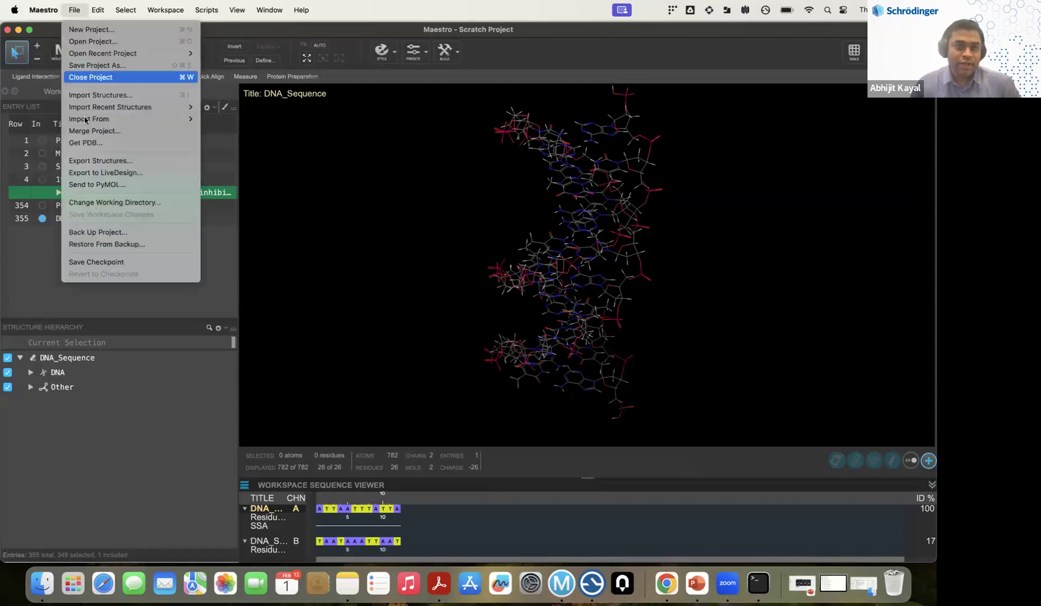
left_click(549, 45)
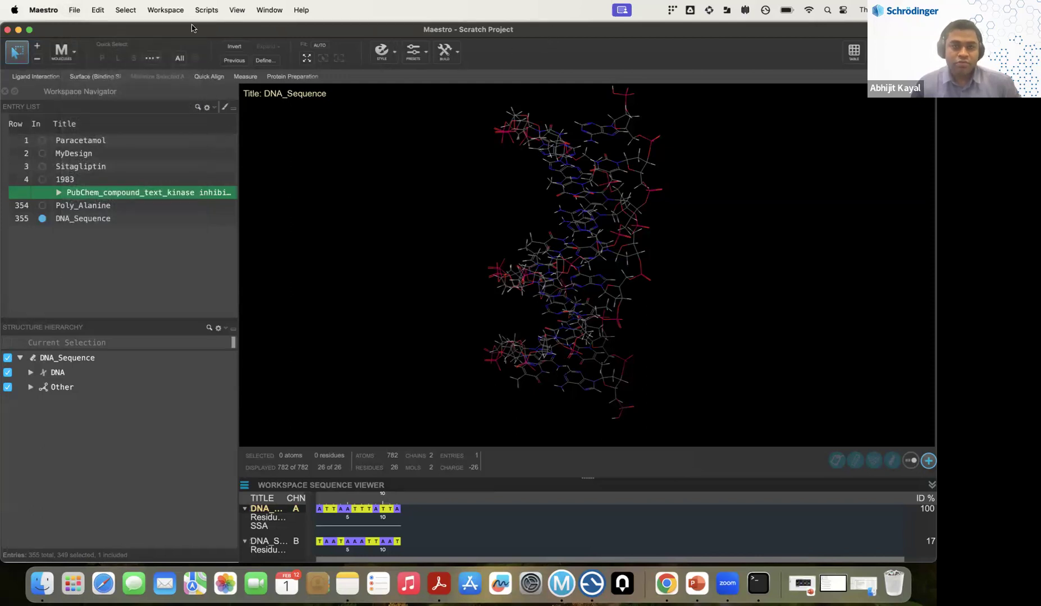
left_click(74, 10)
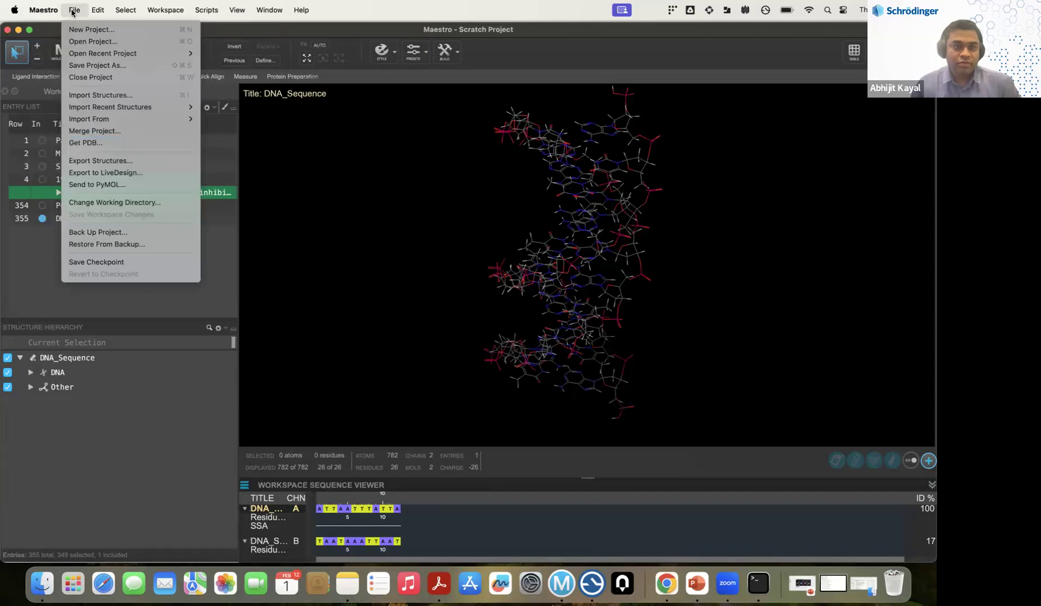
left_click(87, 143)
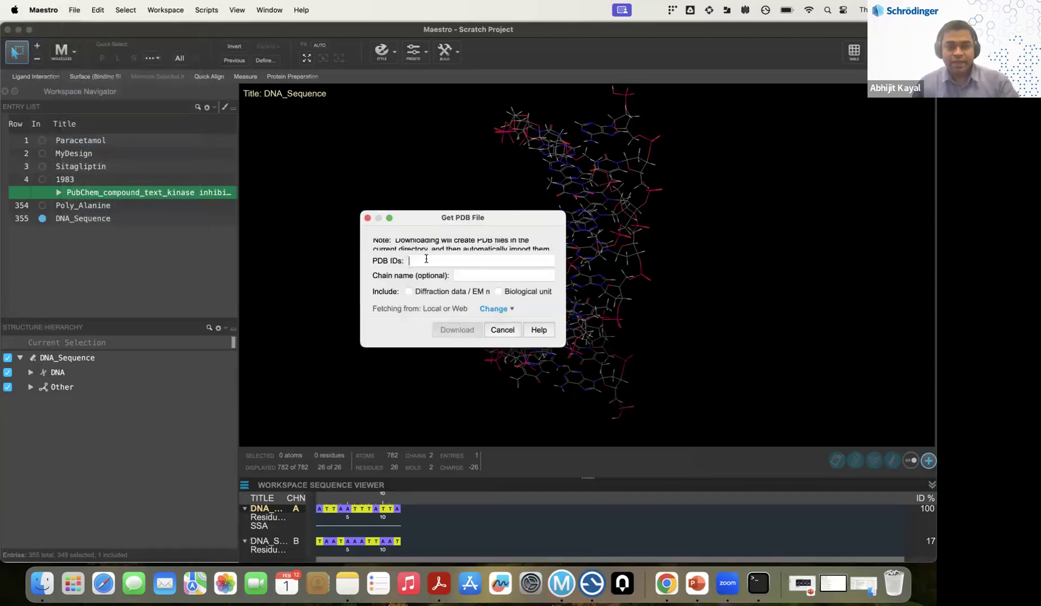
type("2p33")
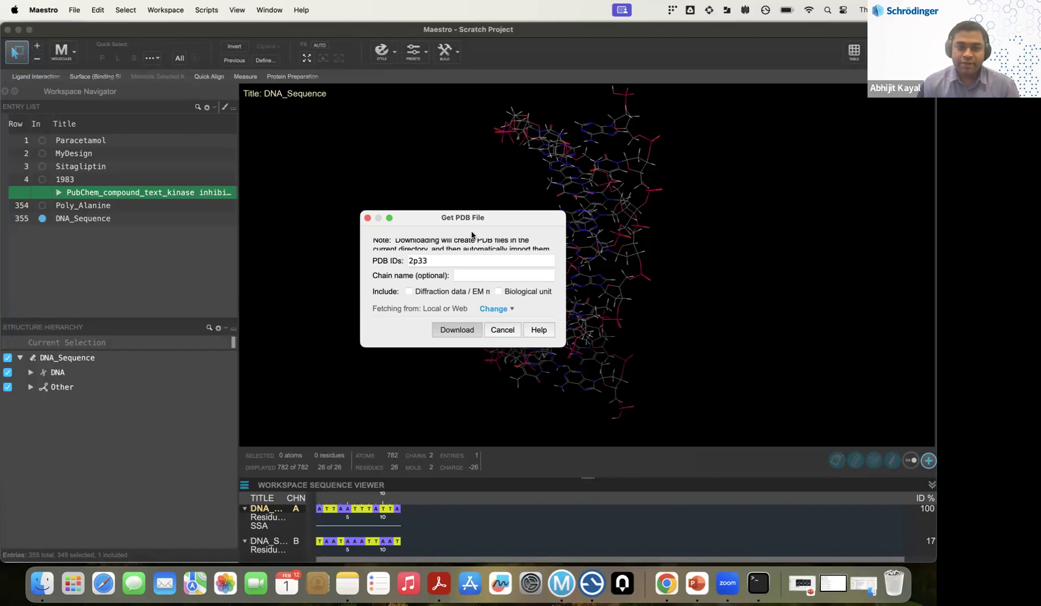
left_click_drag(437, 217, 329, 181)
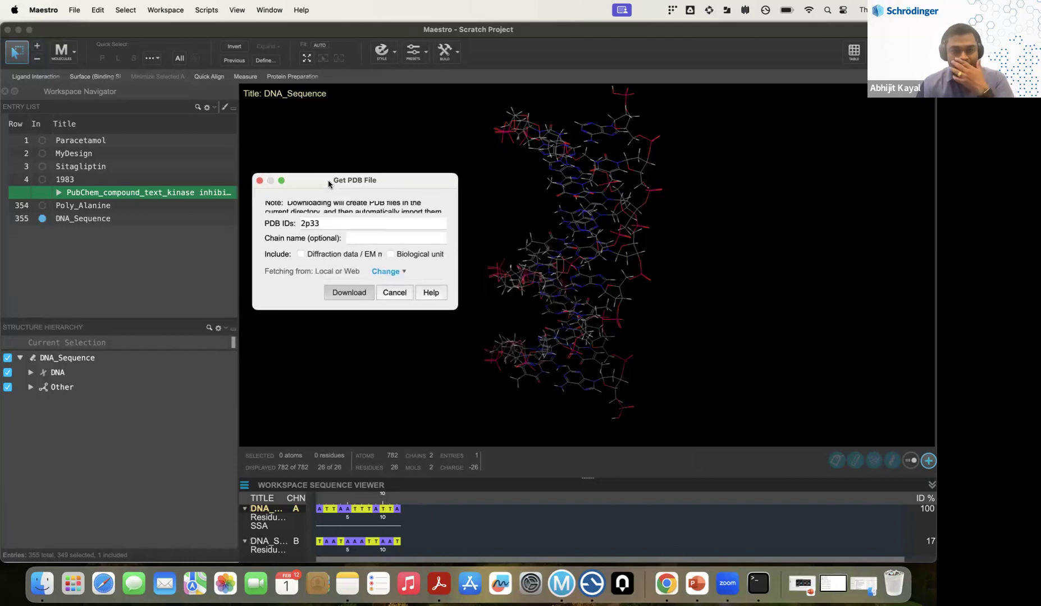
left_click(355, 237)
type("A")
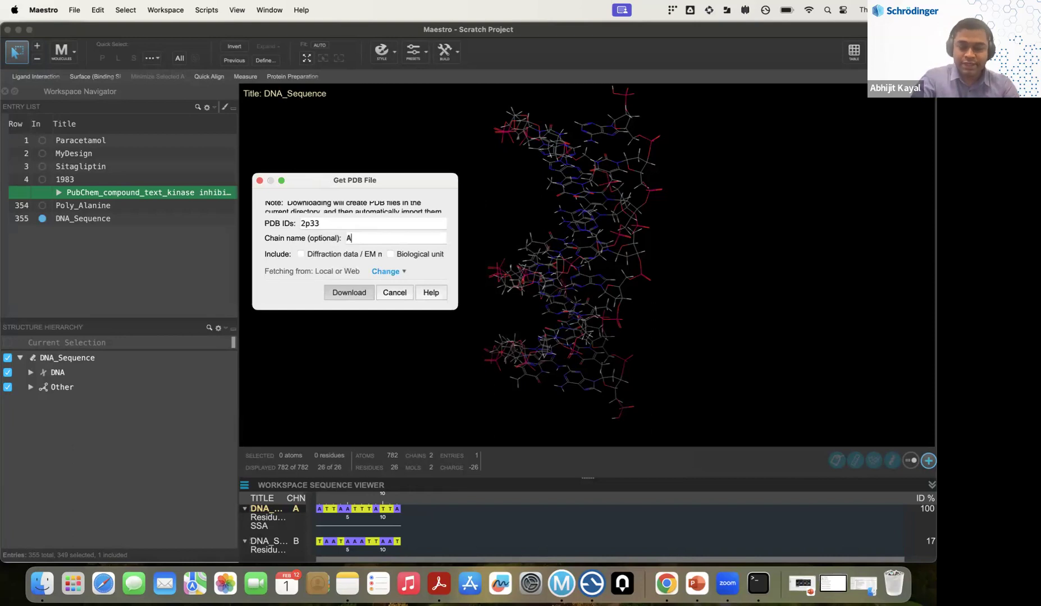
key("BackSpace")
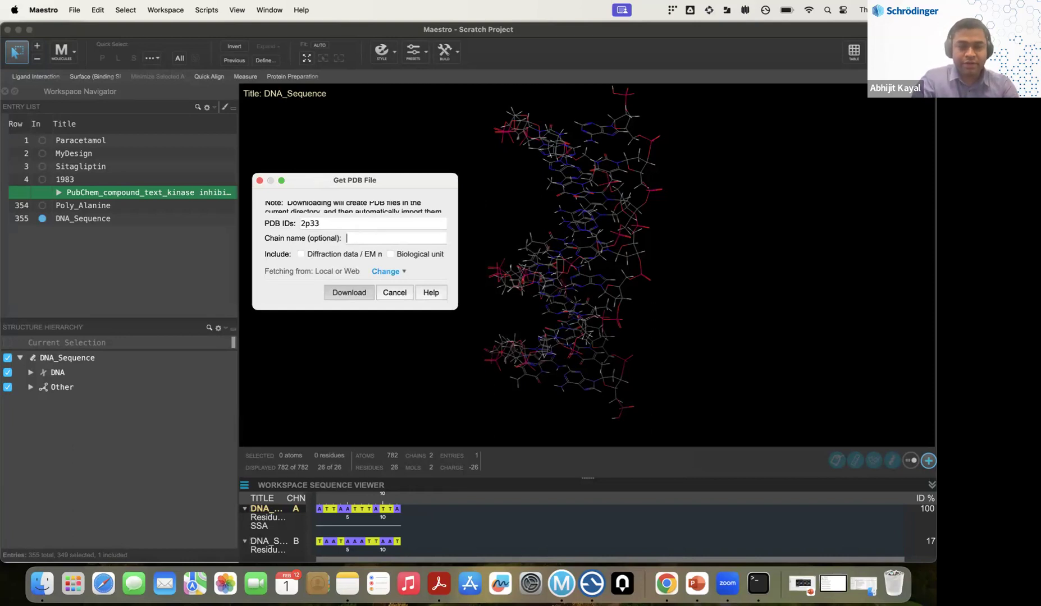
left_click(391, 254)
left_click(390, 254)
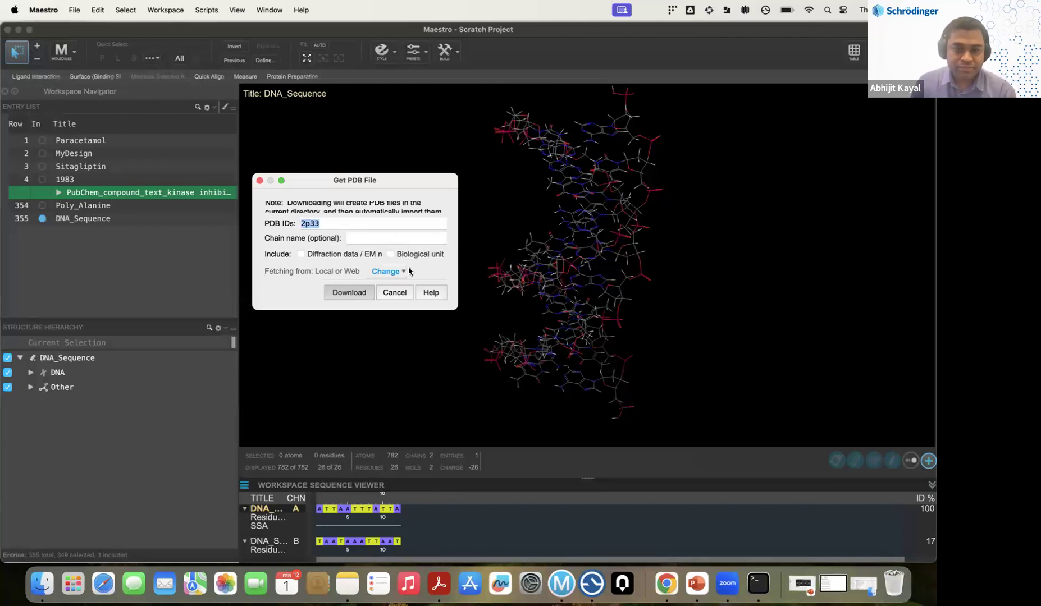
left_click(259, 181)
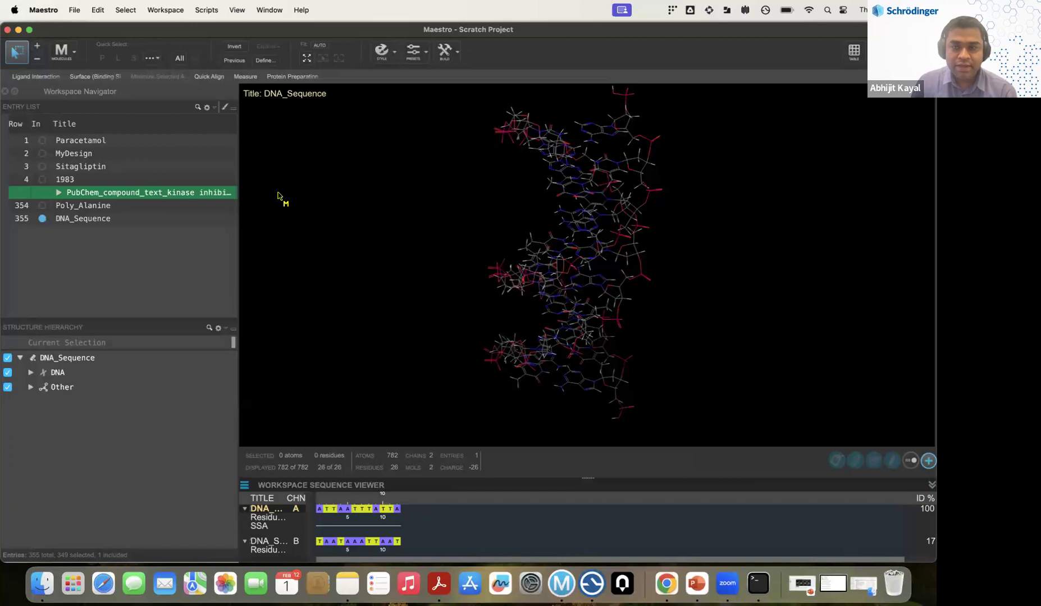
Download PDB structure 2p33 into the project without a chain name and fit it to the workspace.
left_click(72, 12)
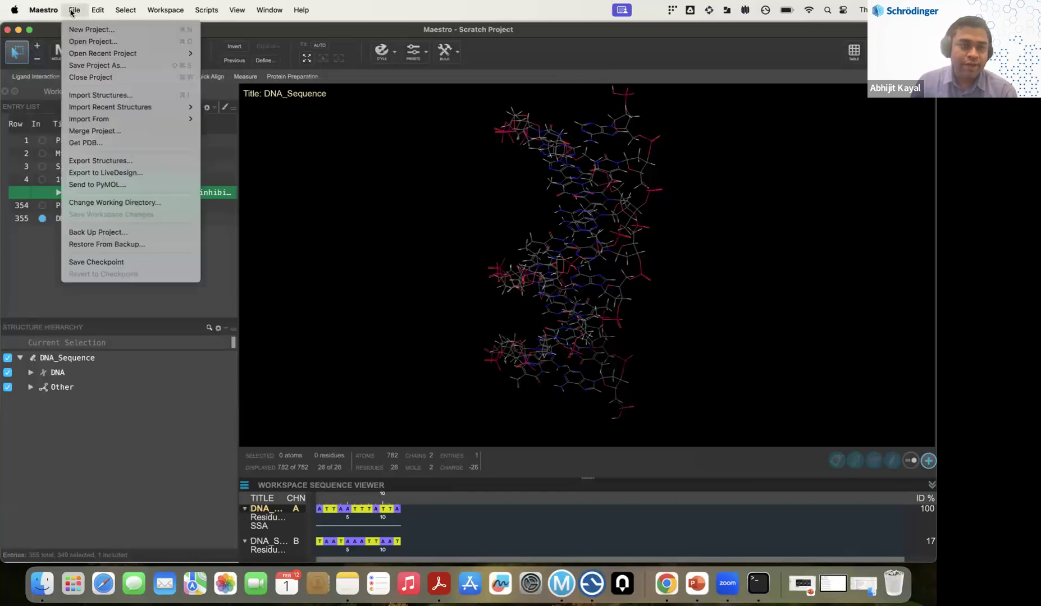
left_click(100, 144)
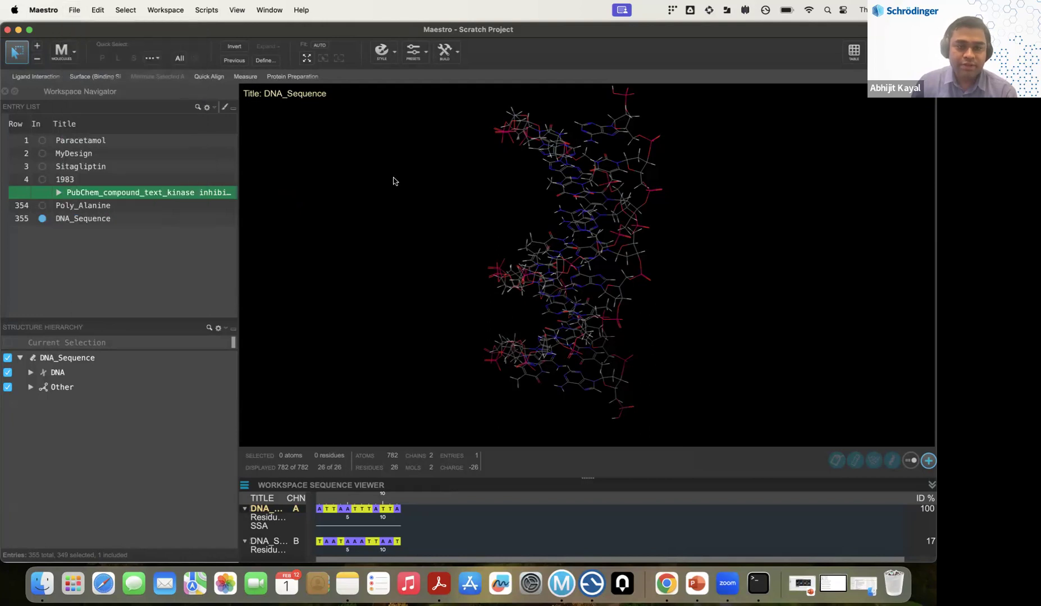
left_click(335, 224)
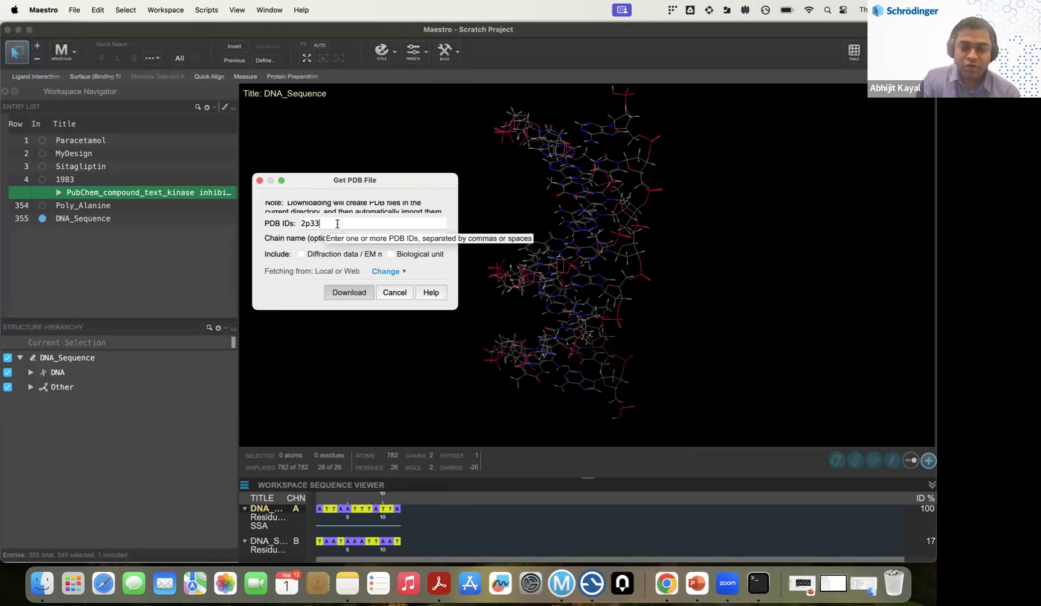
type(",")
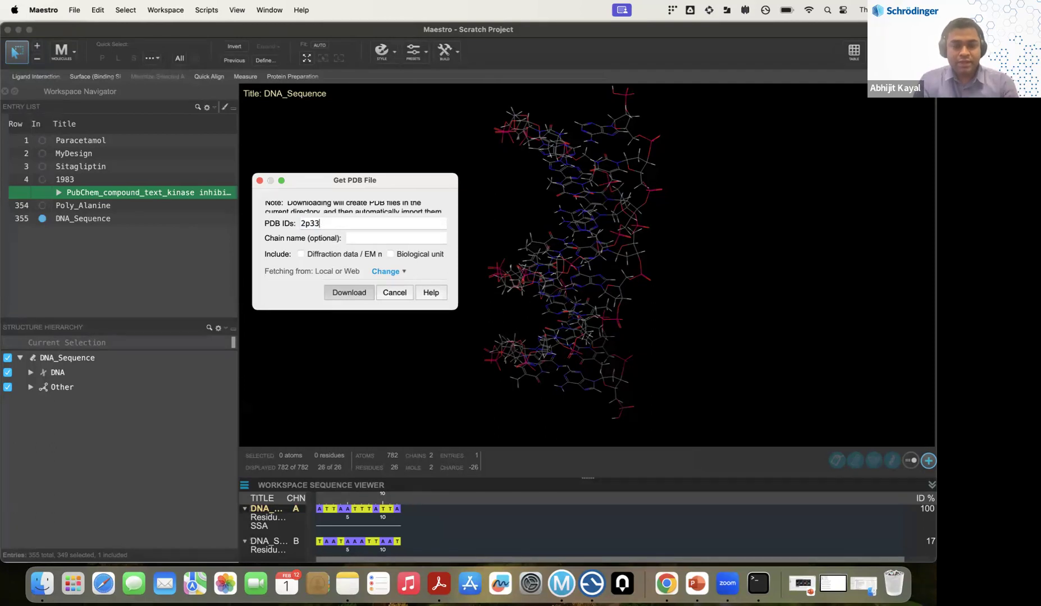
left_click_drag(321, 185, 299, 160)
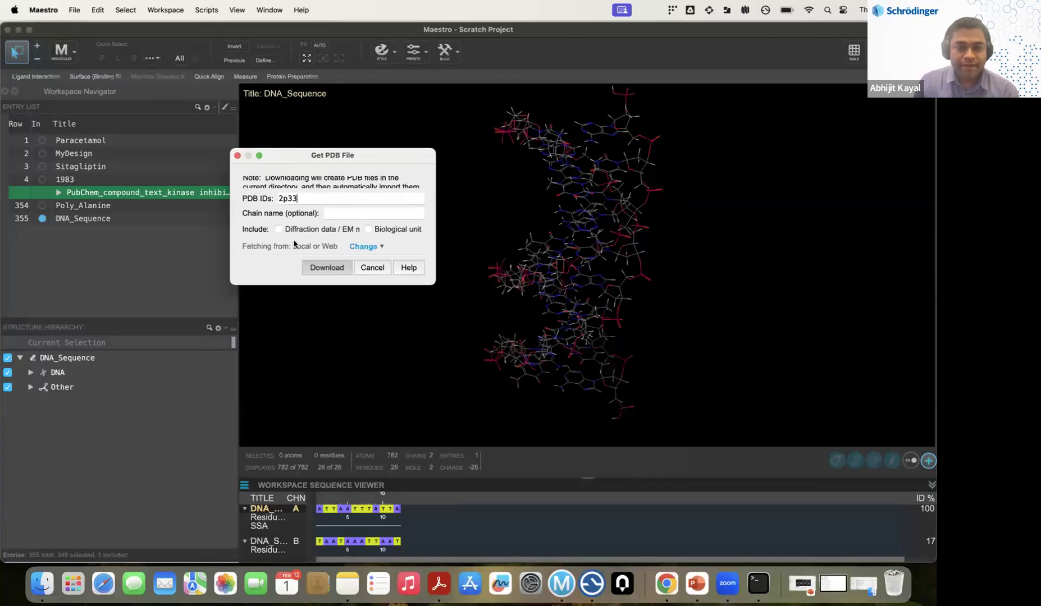
left_click(327, 272)
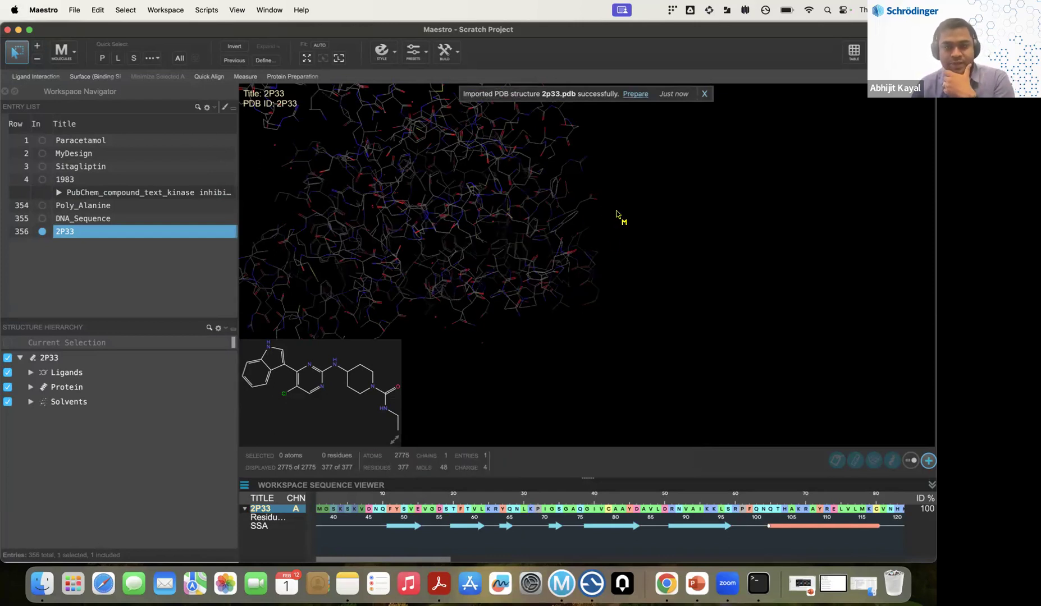
left_click(306, 59)
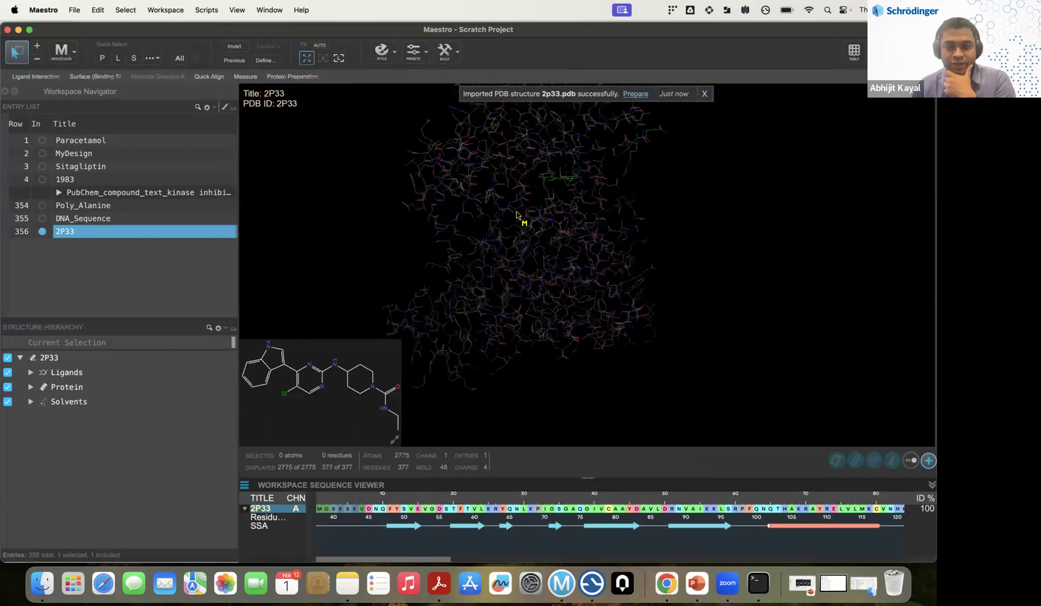
middle_click_drag(527, 183, 381, 211)
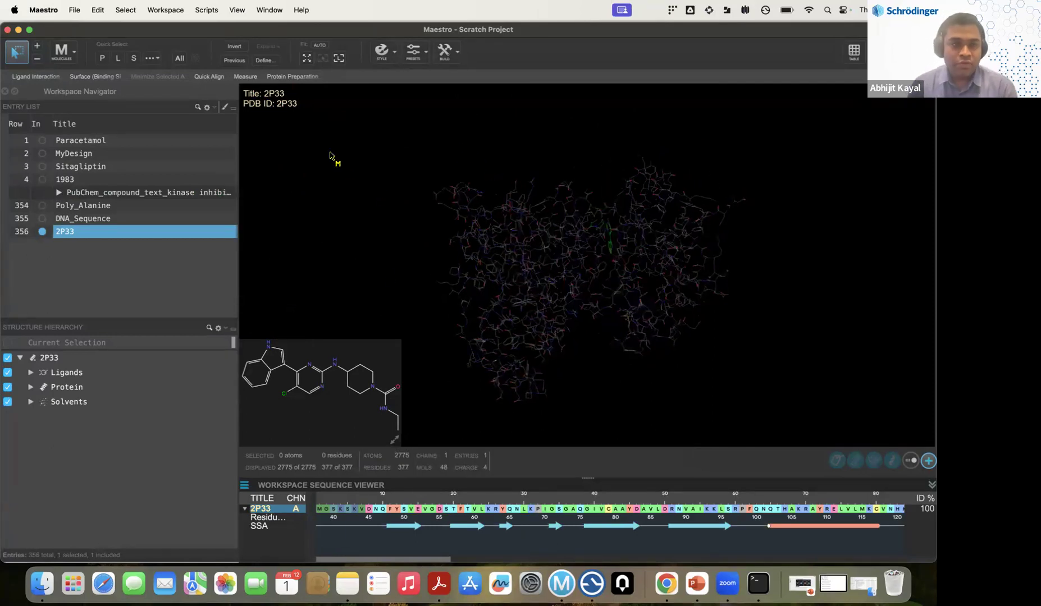
left_click(74, 10)
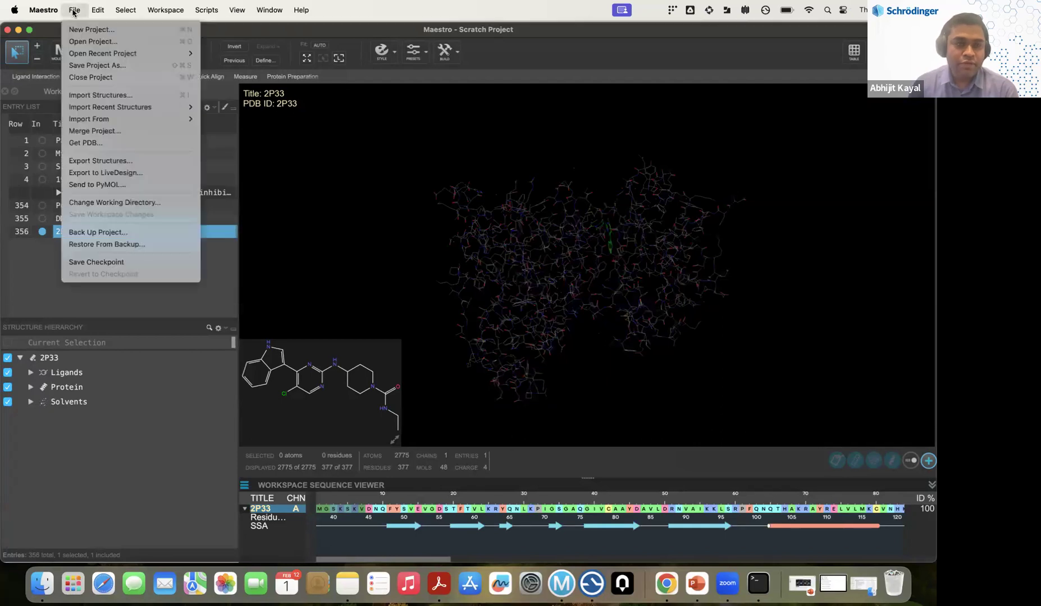
left_click(112, 142)
left_click(238, 156)
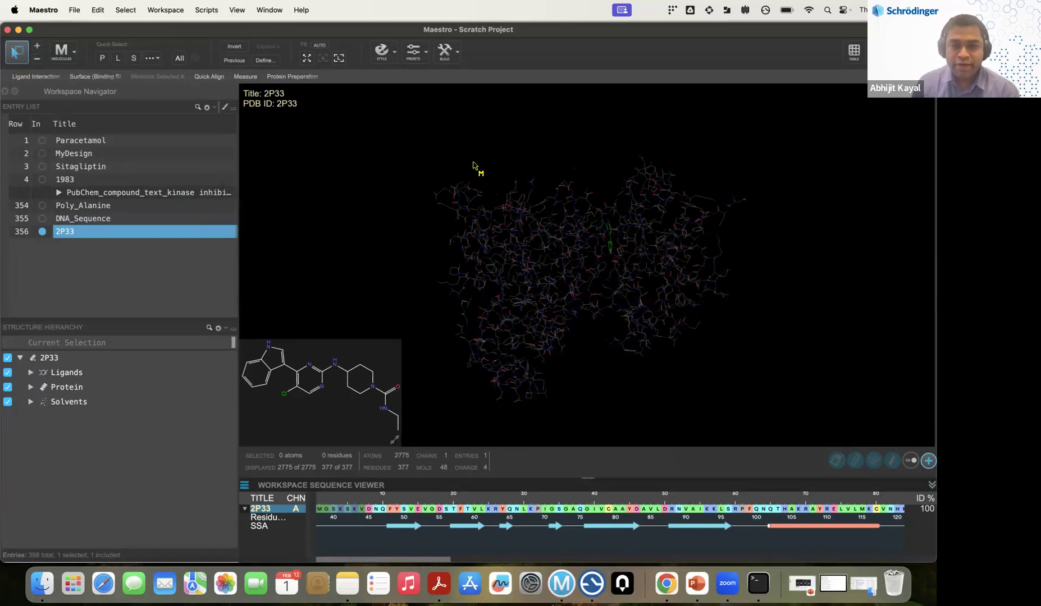
Apply the default custom preset to the 2P33 protein-ligand structure in the workspace.
middle_click_drag(435, 155, 441, 190)
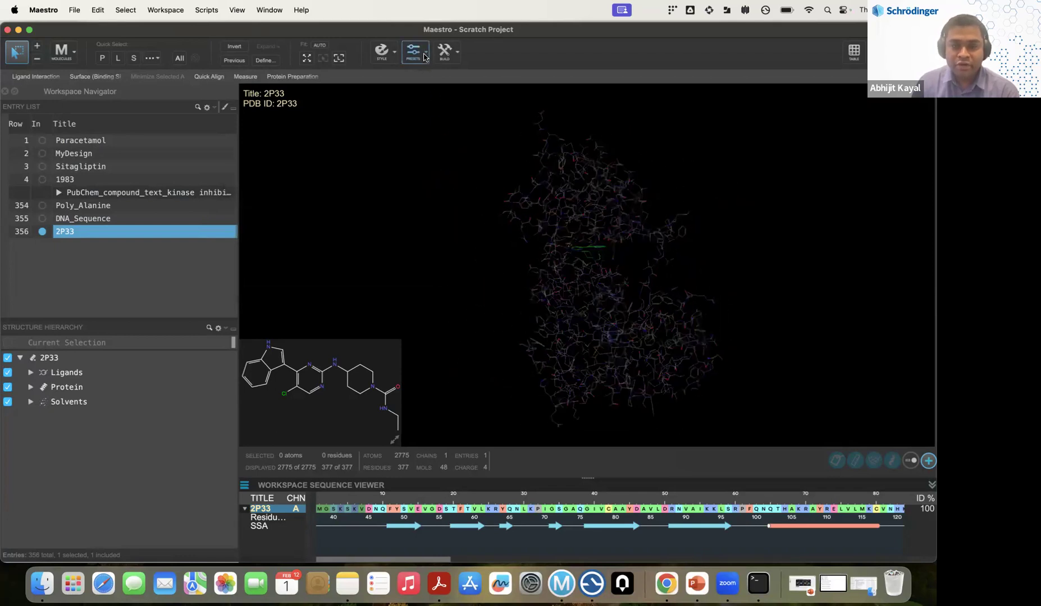
left_click(425, 55)
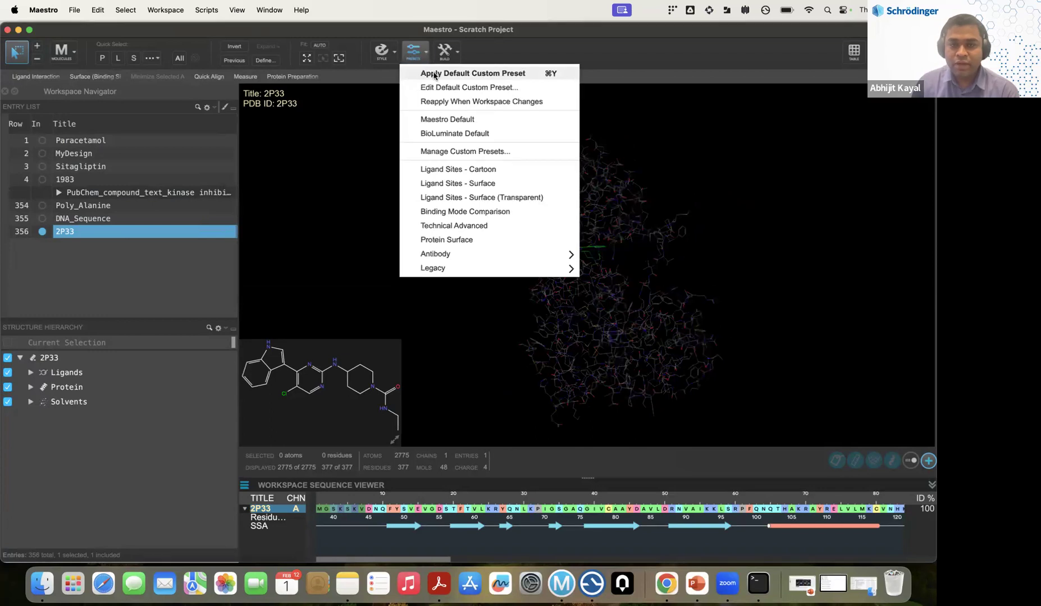
left_click(434, 74)
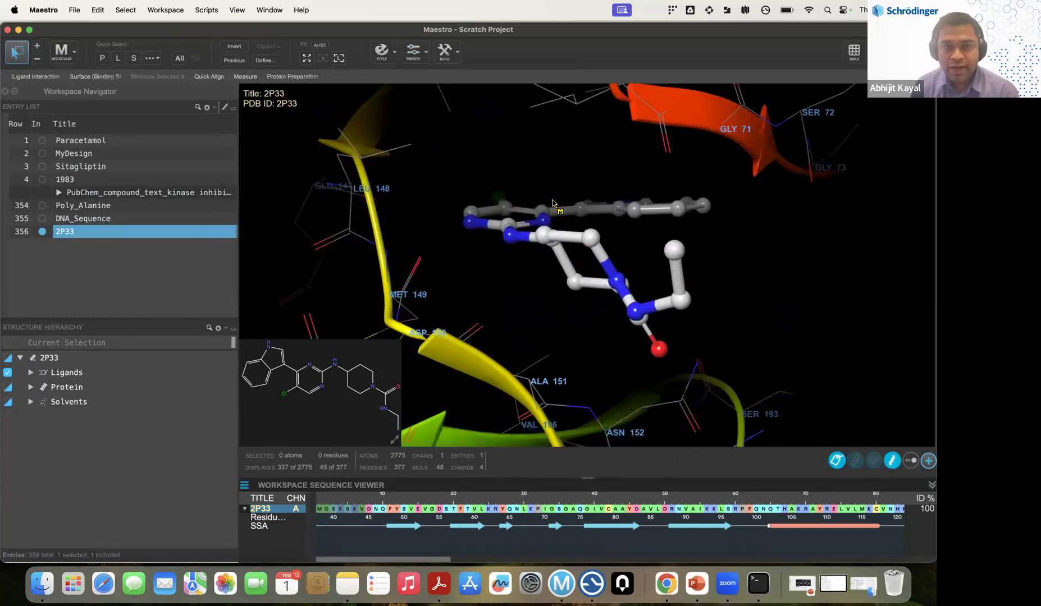
left_click(419, 60)
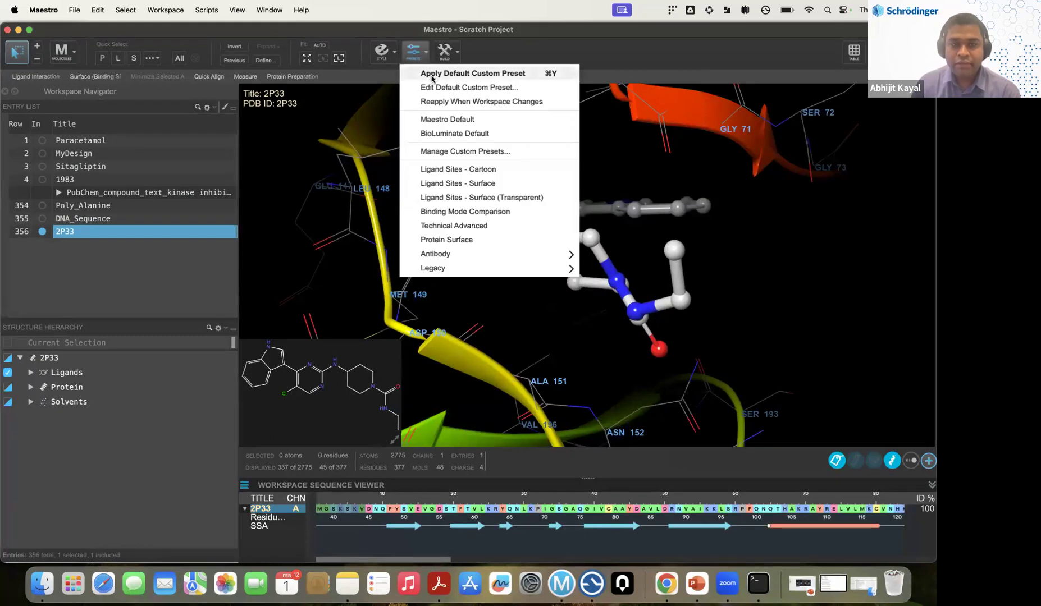
left_click(433, 74)
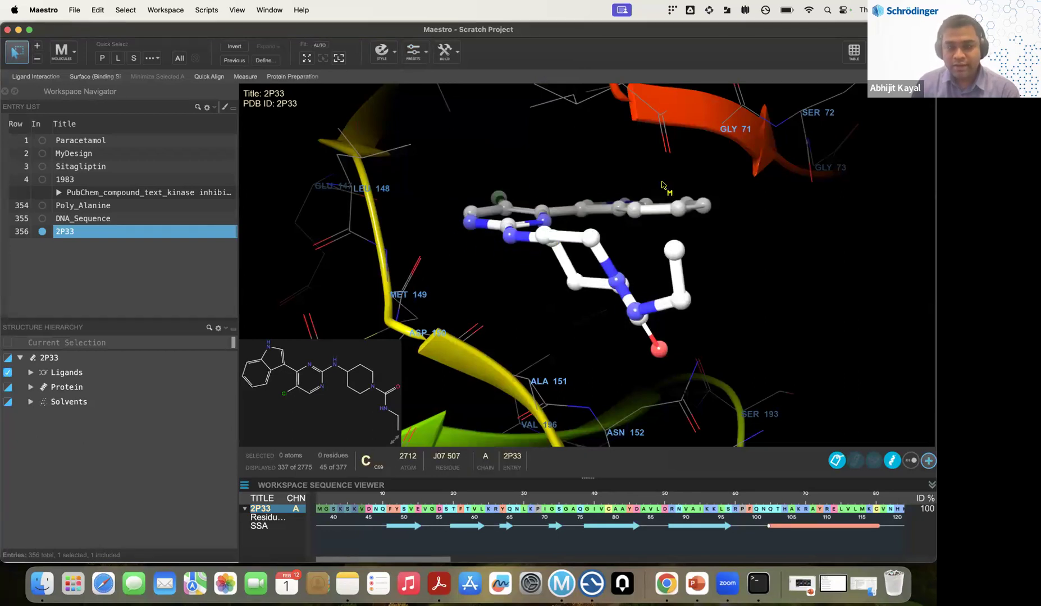
Apply the Ligand Sites - Cartoon preset to the 2P33 protein-ligand complex.
scroll(670, 228, "up", 3)
scroll(670, 228, "down", 4)
scroll(669, 228, "down", 5)
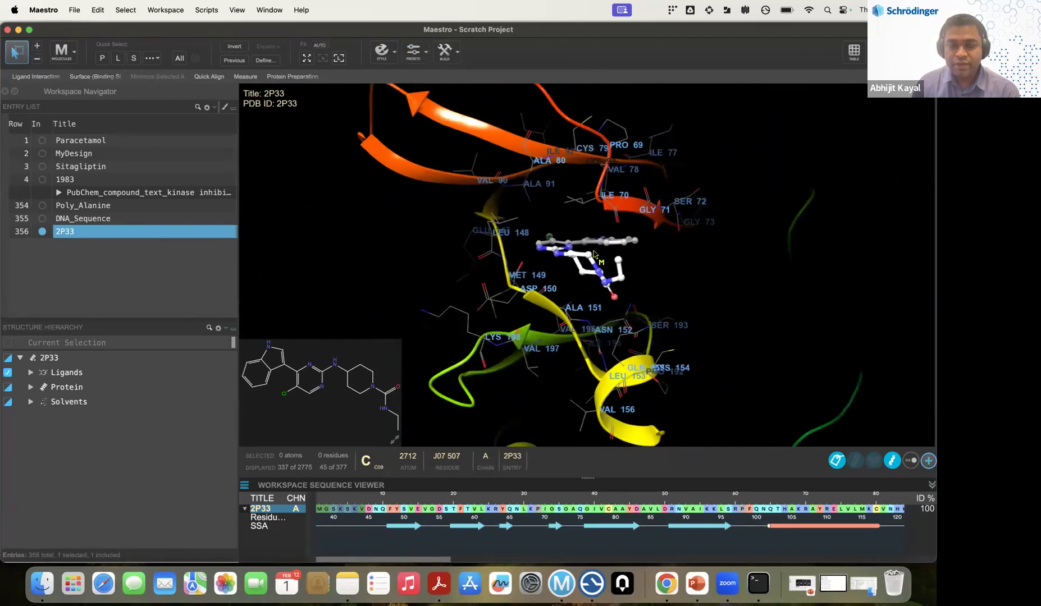
scroll(594, 254, "down", 2)
scroll(527, 261, "down", 2)
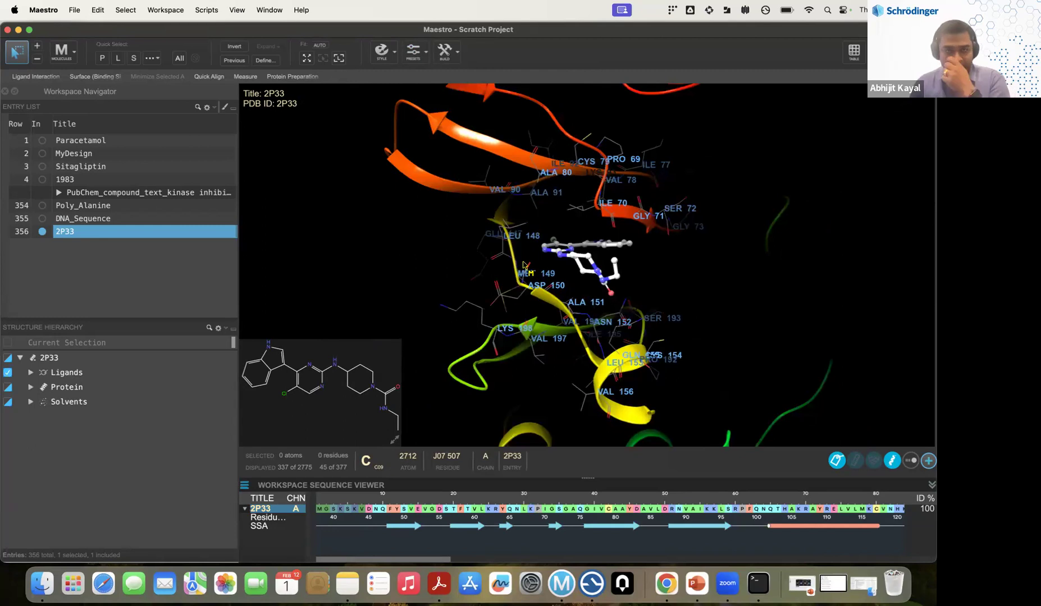
left_click(419, 55)
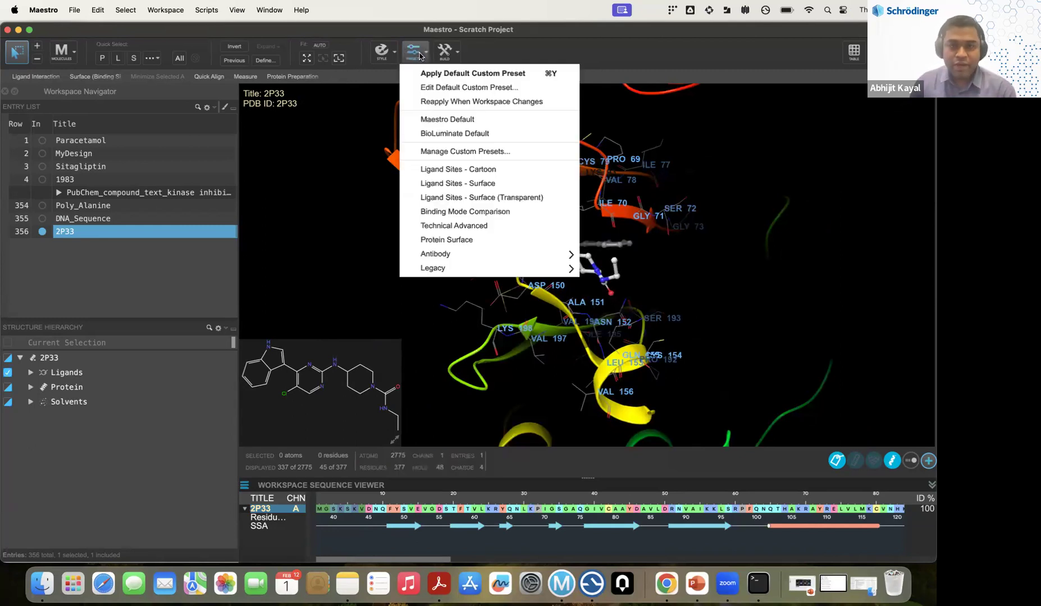
left_click(458, 169)
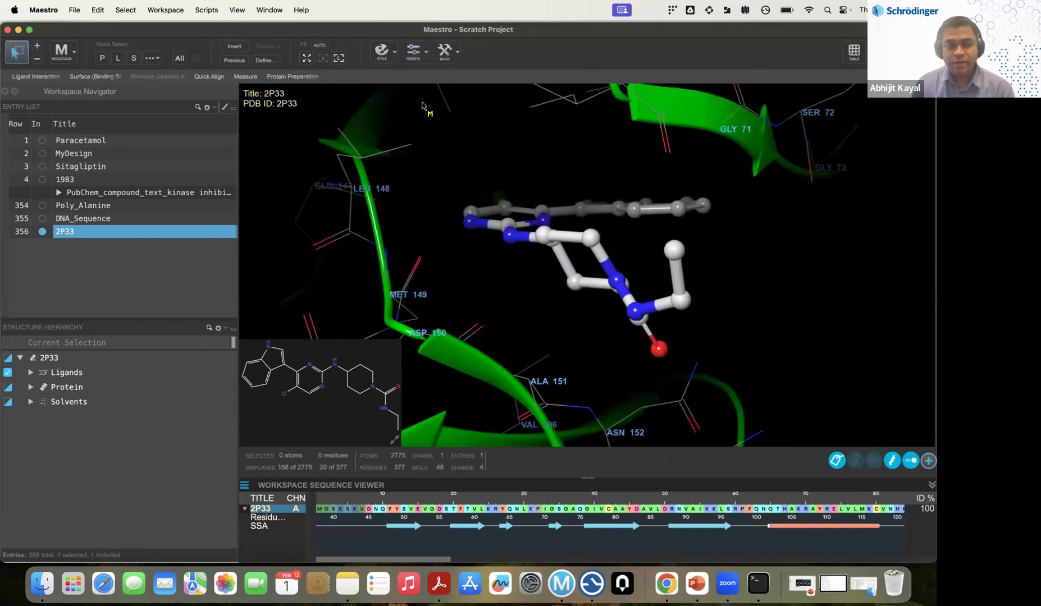
Apply the Ligand Sites - Surface preset to 2P33 and view the surface around the ligand.
left_click(416, 53)
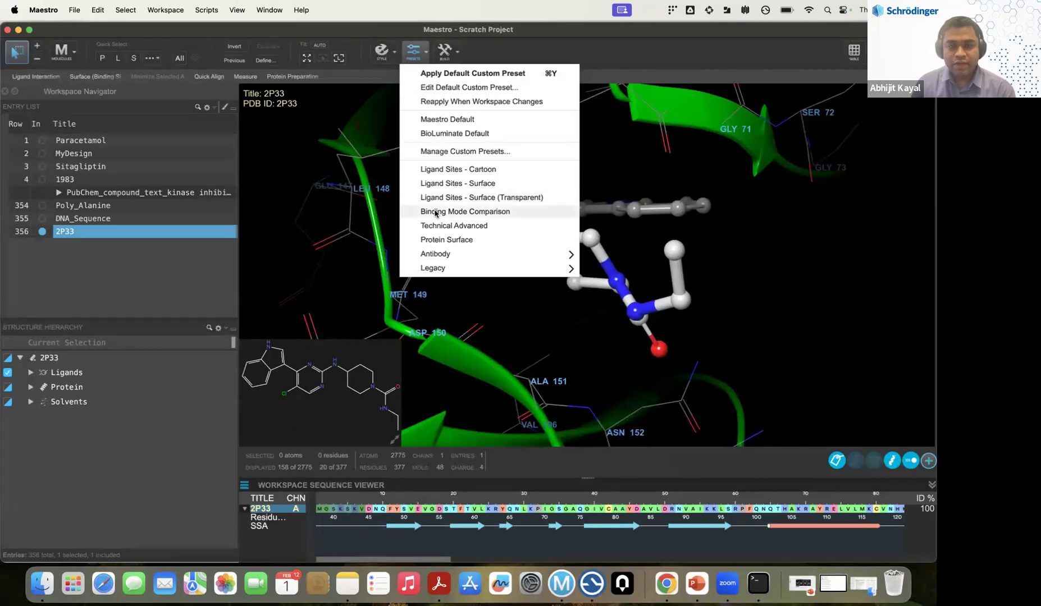
left_click(459, 186)
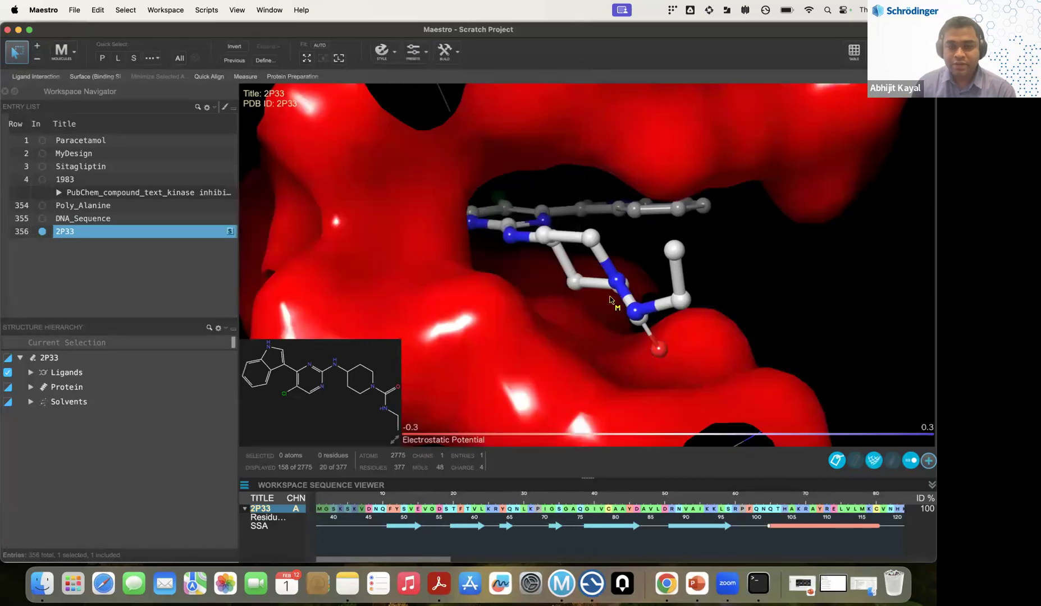
scroll(649, 300, "down", 5)
scroll(689, 275, "down", 2)
middle_click_drag(692, 262, 617, 233)
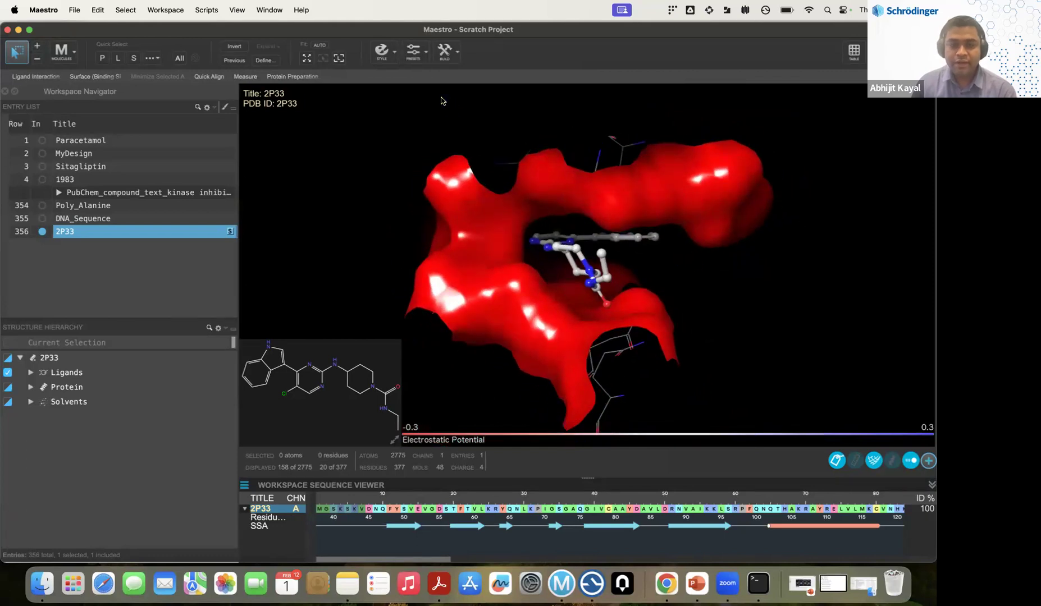
Return 2P33 to the default custom preset and inspect the ribbons together with the binding site surface.
left_click(414, 51)
left_click(431, 73)
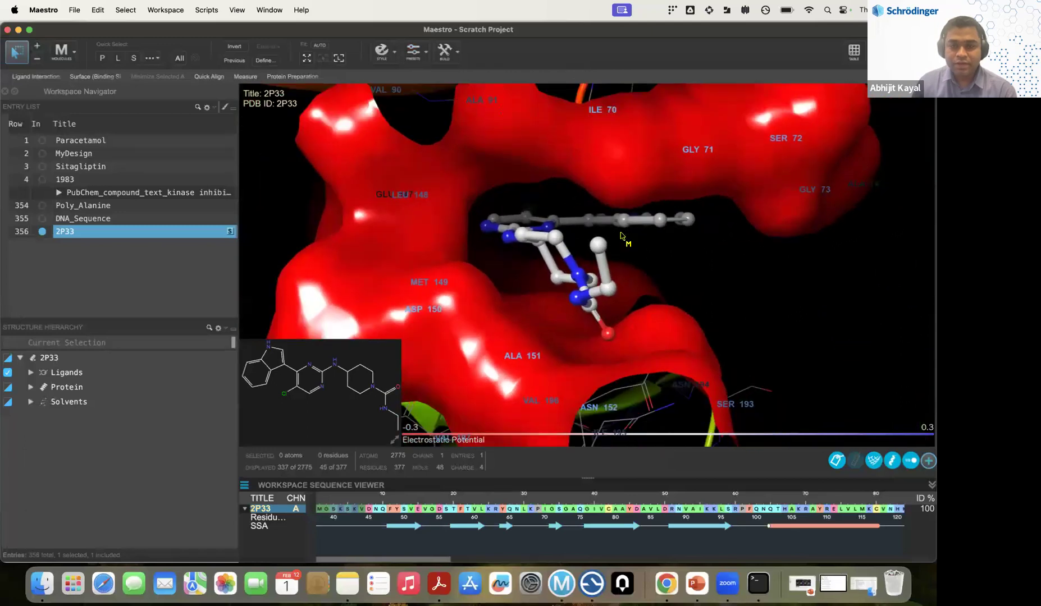
mouse_move(399, 223)
middle_mouse_down()
mouse_move(442, 195)
mouse_move(382, 211)
middle_mouse_up()
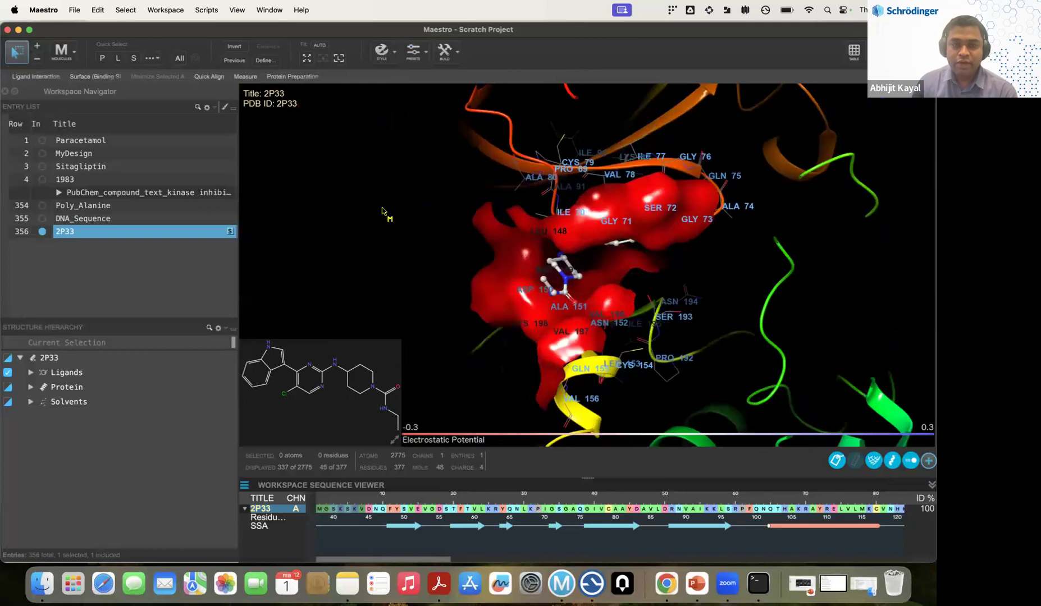
left_click(422, 55)
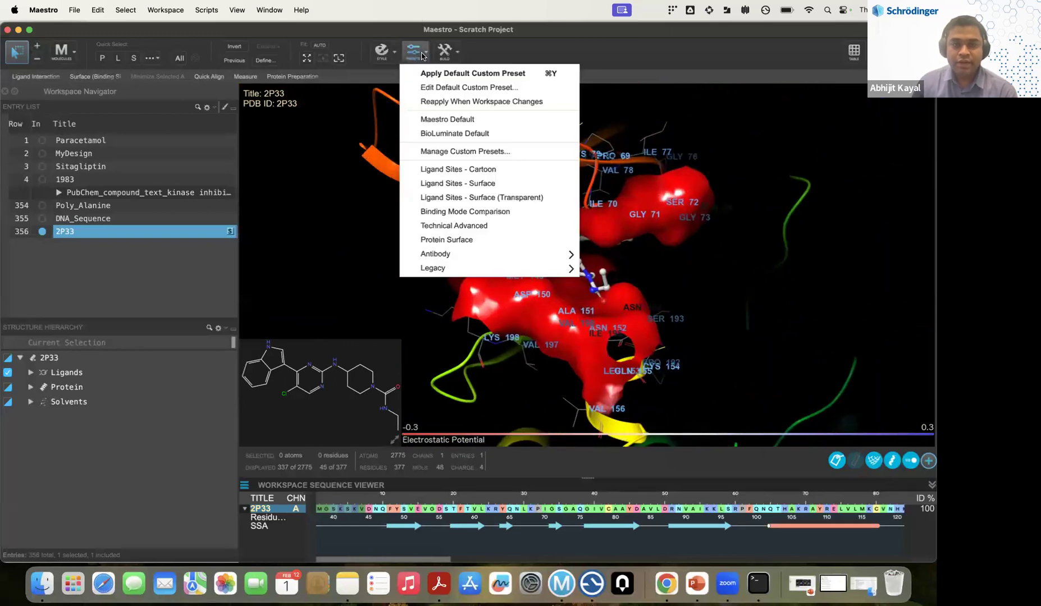
left_click(361, 208)
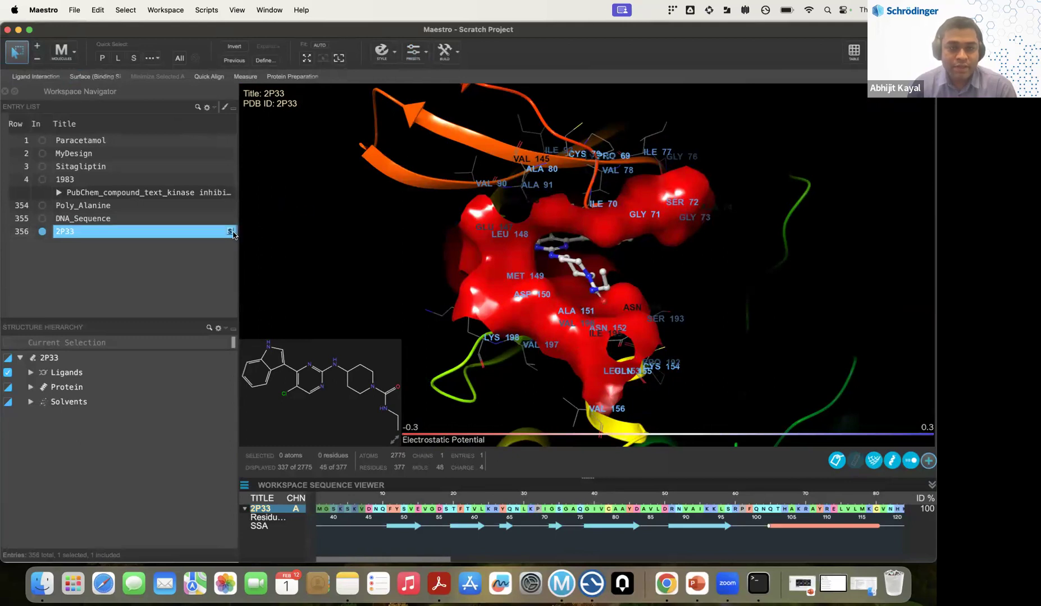
Reapply the Ligand Sites - Surface preset to 2P33 and hide all of the entry's surfaces.
left_click(425, 56)
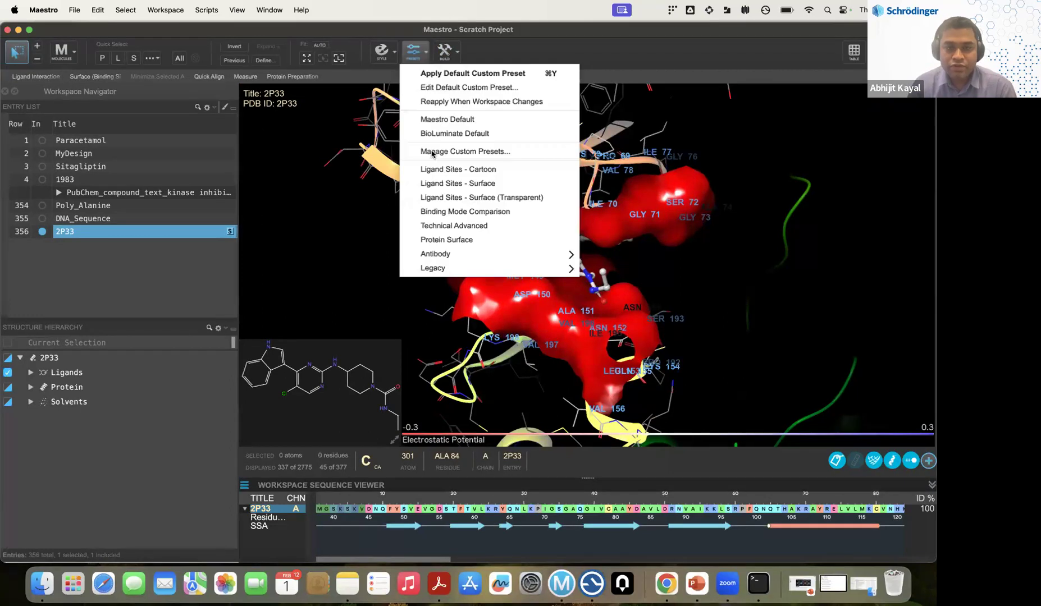
left_click(460, 184)
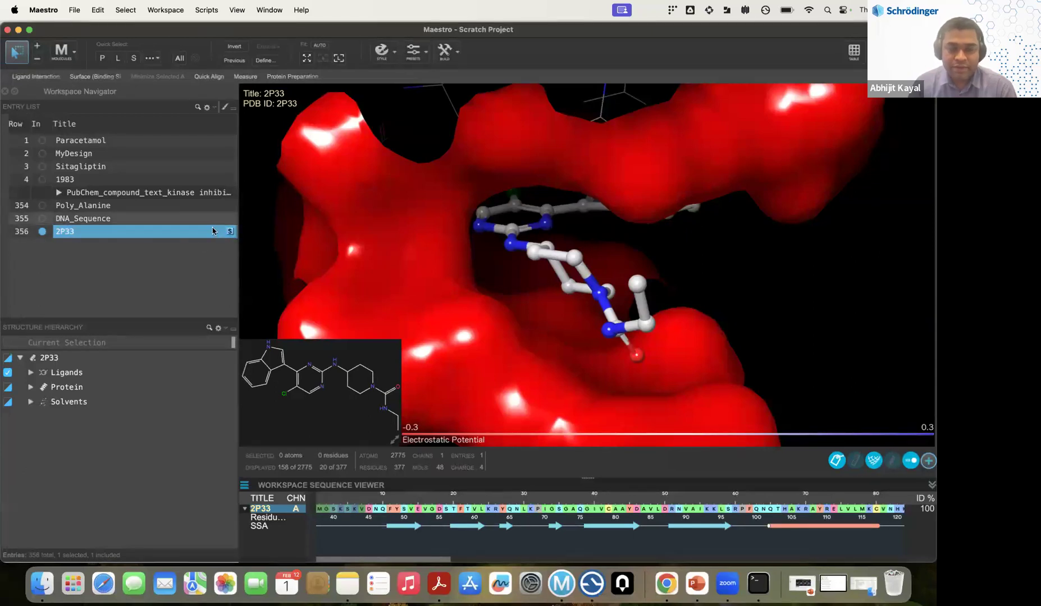
left_click(230, 232)
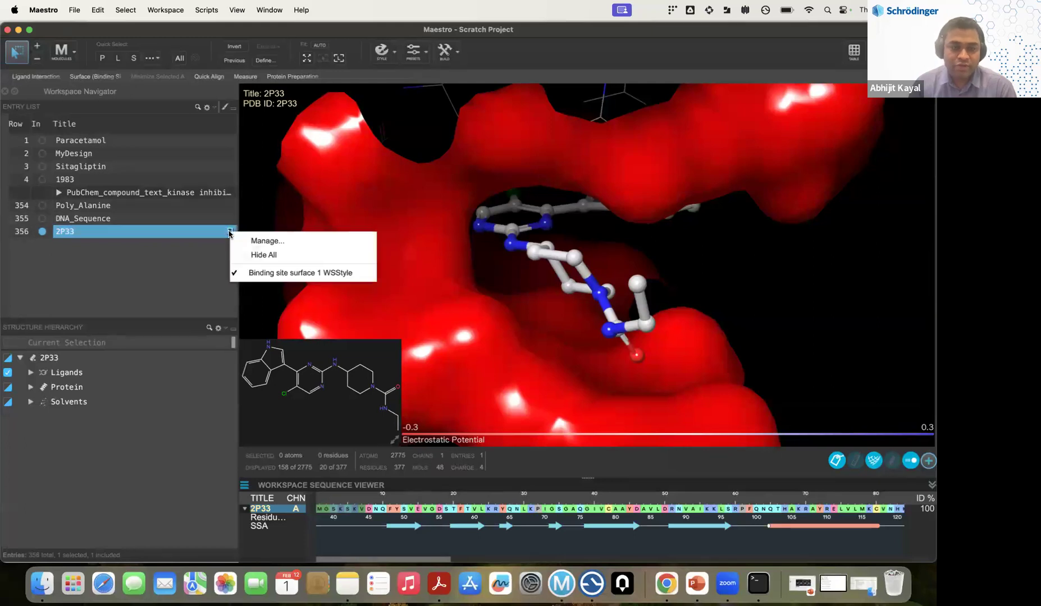
left_click(263, 255)
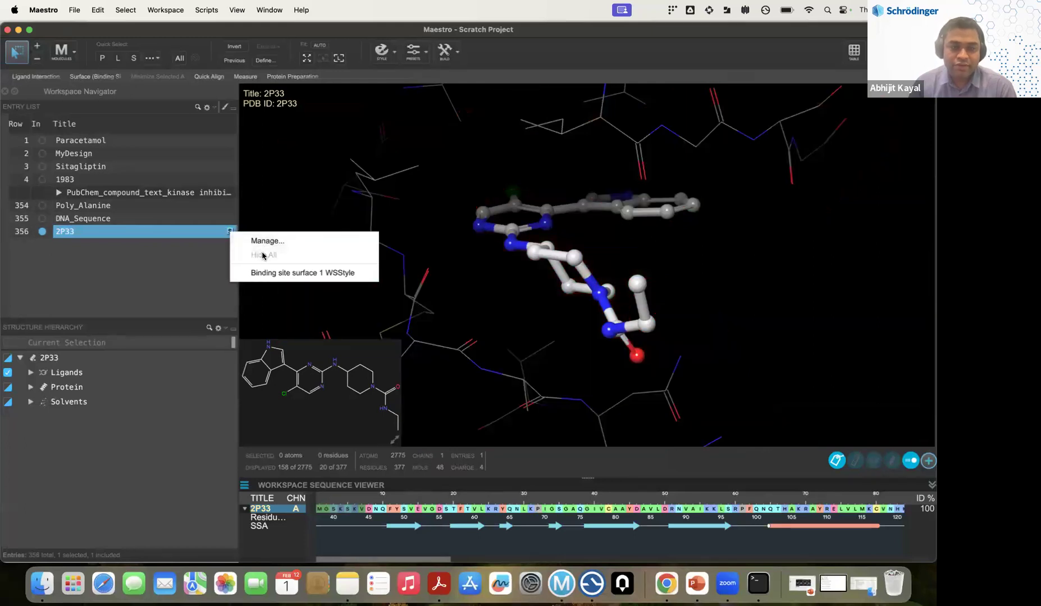
left_click(449, 272)
scroll(449, 273, "down", 5)
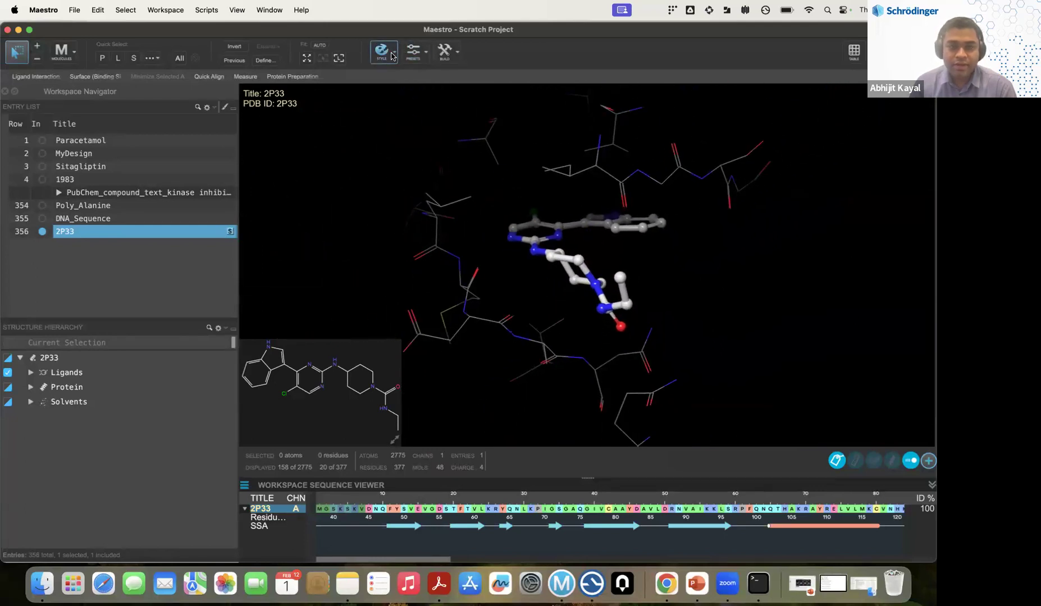
Apply the default custom preset to 2P33 and check the entry's surface in the Manage Surfaces dialog.
left_click(414, 51)
left_click(450, 169)
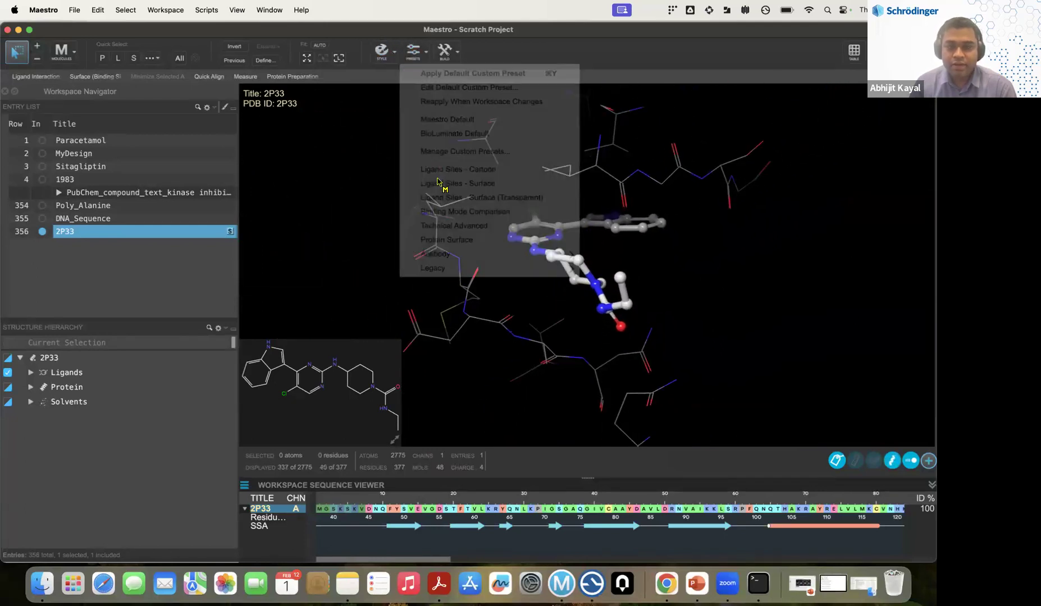
left_click(230, 232)
left_click(253, 242)
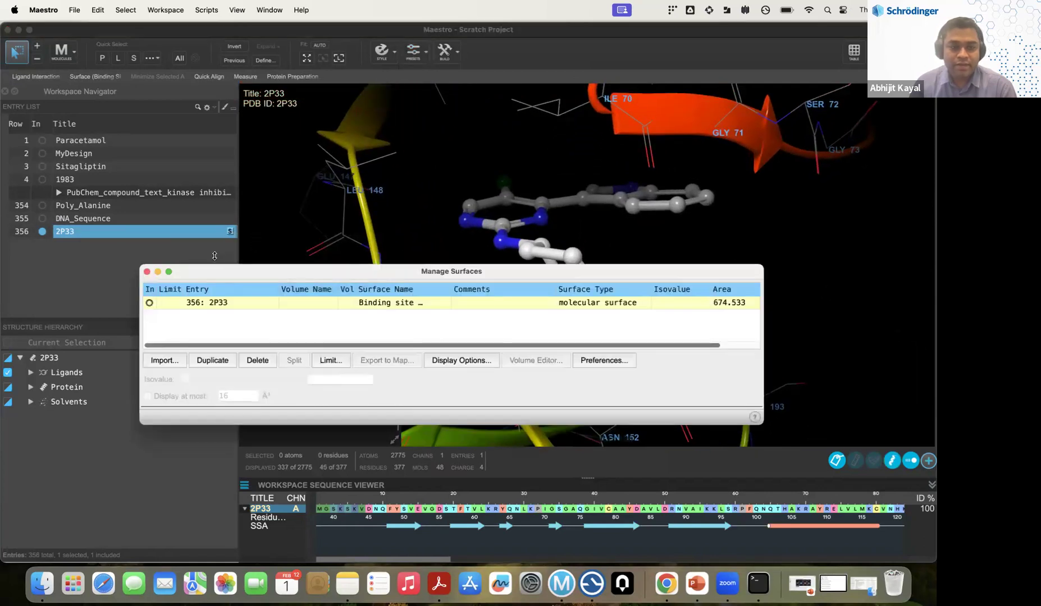
left_click(147, 272)
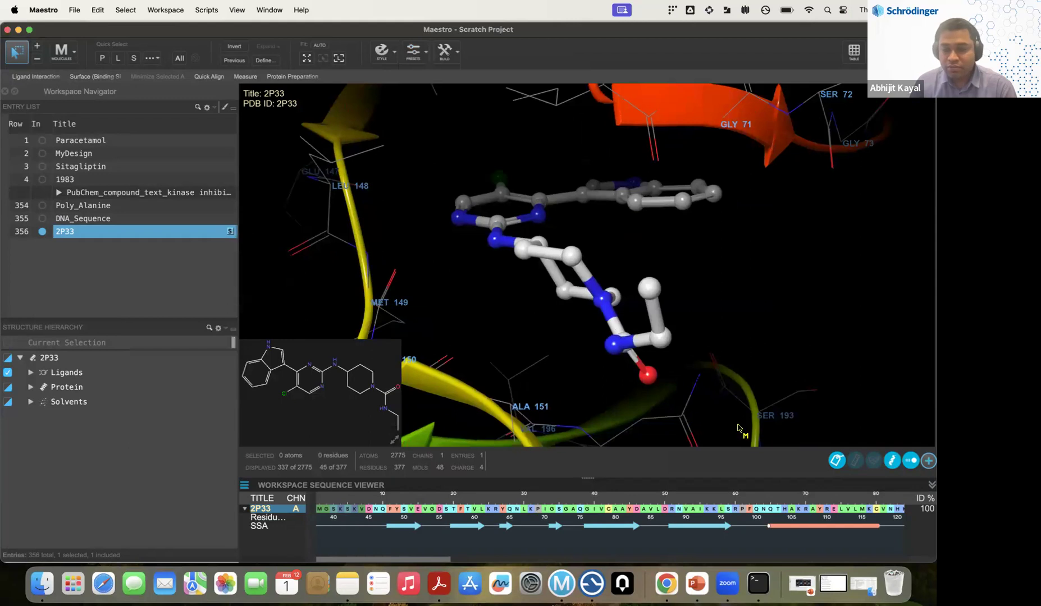
Show the Binding site surface 1 WSStyle surface of entry 2P33 and inspect the pocket around the ligand.
right_click(226, 232)
key("Escape")
left_click(230, 231)
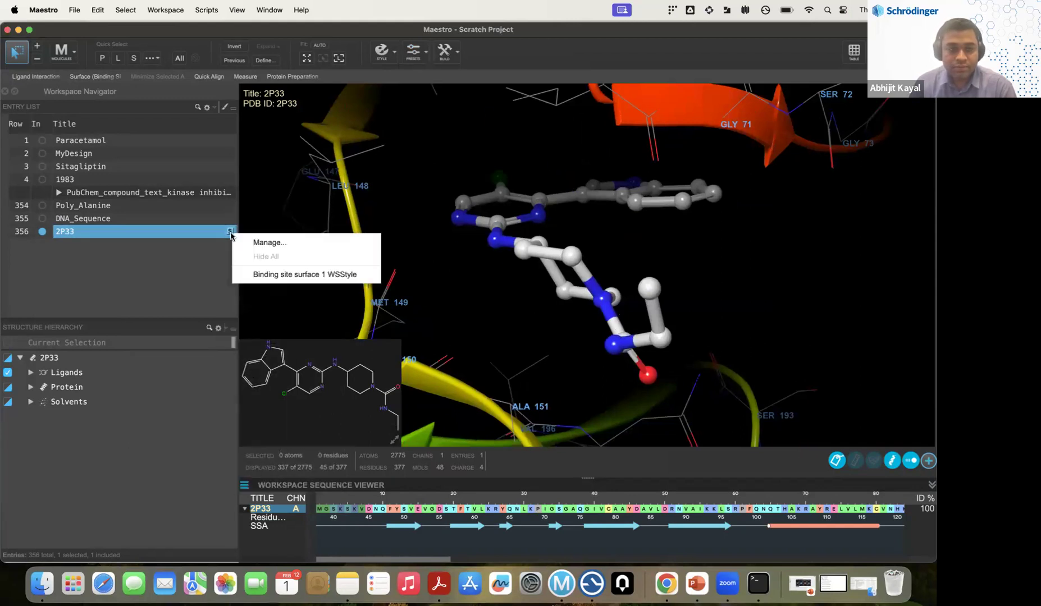
left_click(298, 274)
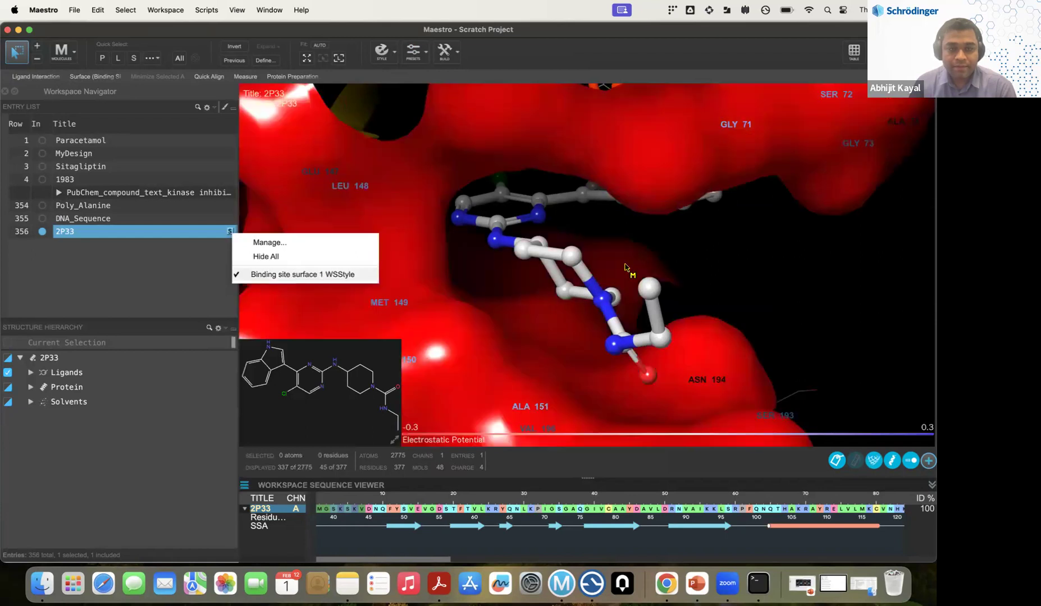
left_click(720, 298)
scroll(720, 298, "down", 3)
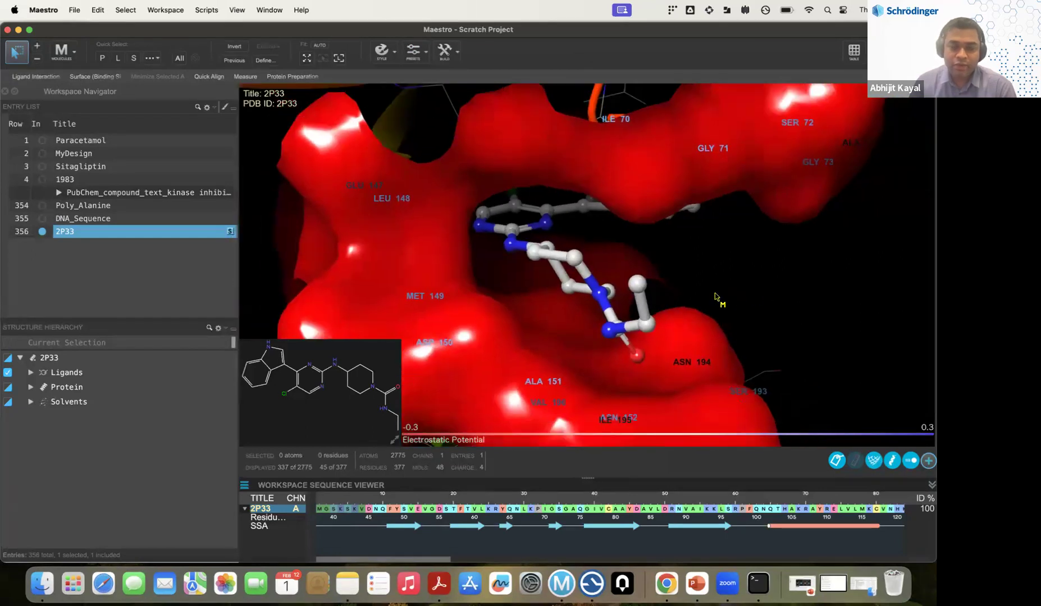
middle_click_drag(734, 290, 503, 274)
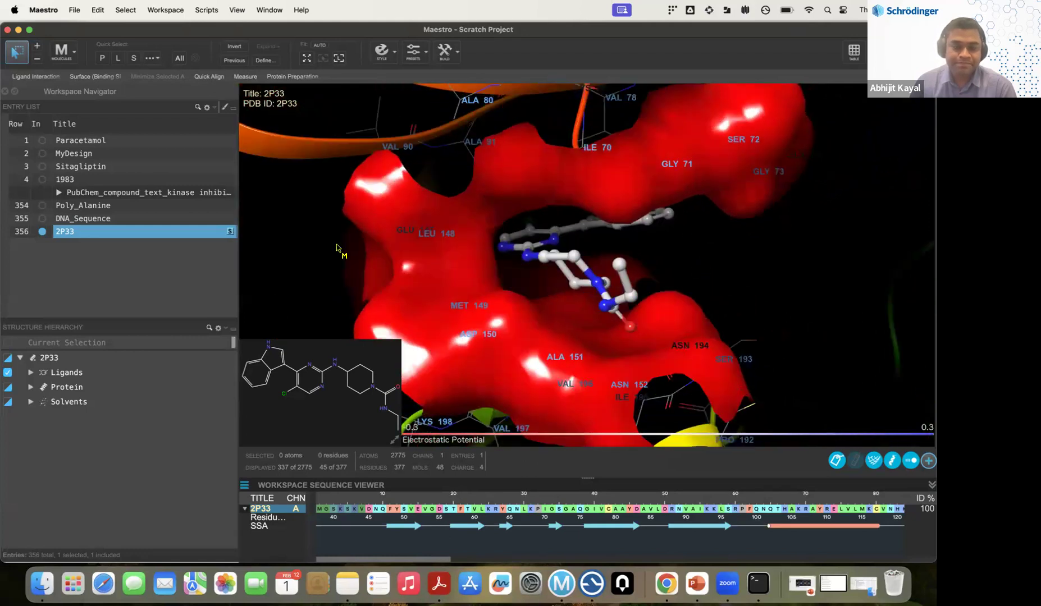
Hide all surfaces of entry 2P33 so only the ribbons, residues and ligand are displayed.
left_click(230, 232)
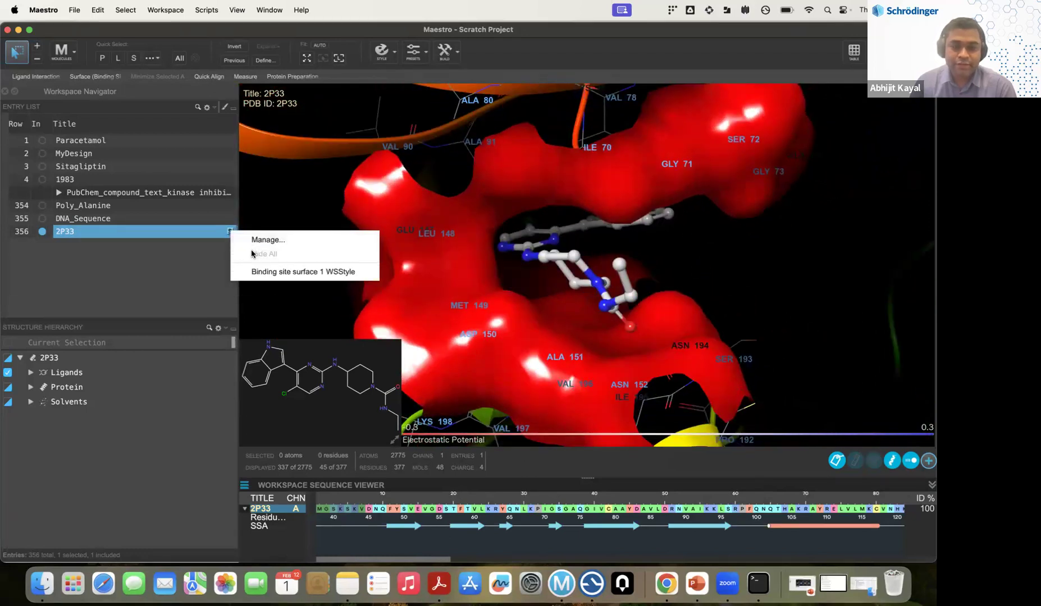
left_click(257, 253)
left_click(449, 238)
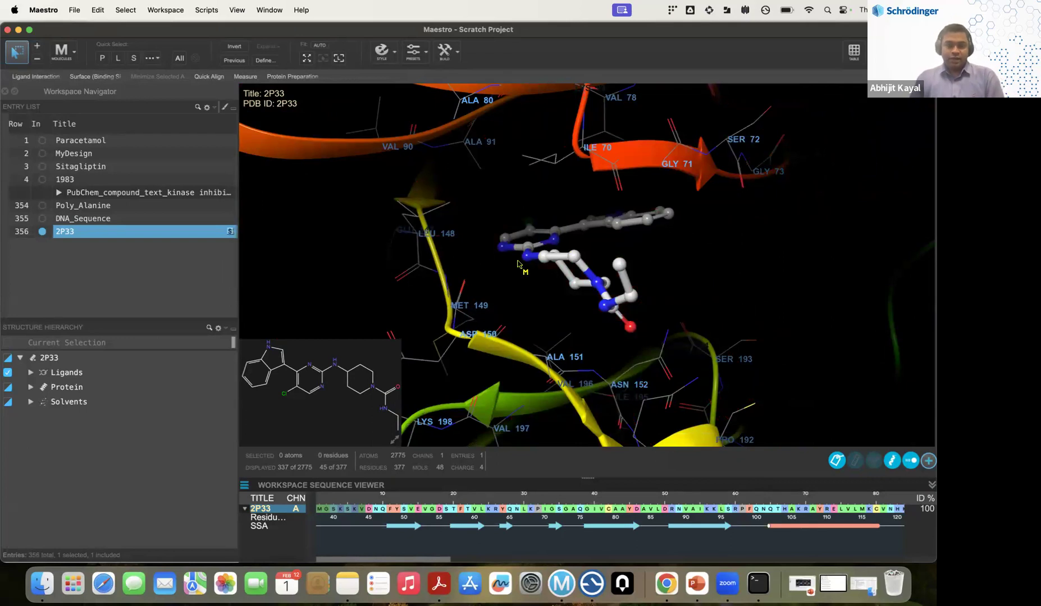
scroll(448, 238, "up", 1)
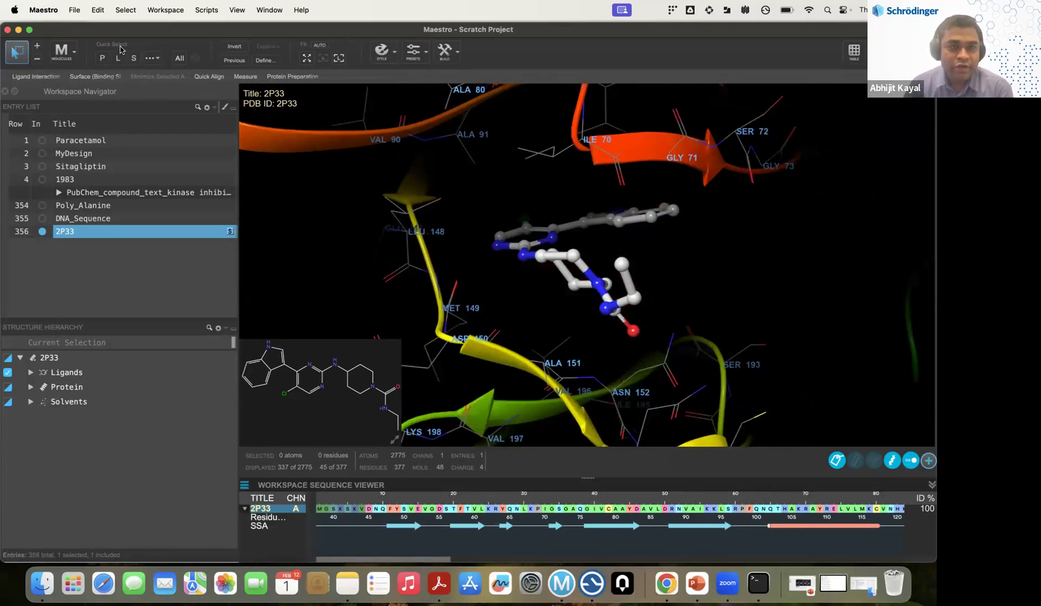
Set the workspace selection level to atoms and select the entire protein of 2P33.
left_click(73, 54)
left_click(77, 73)
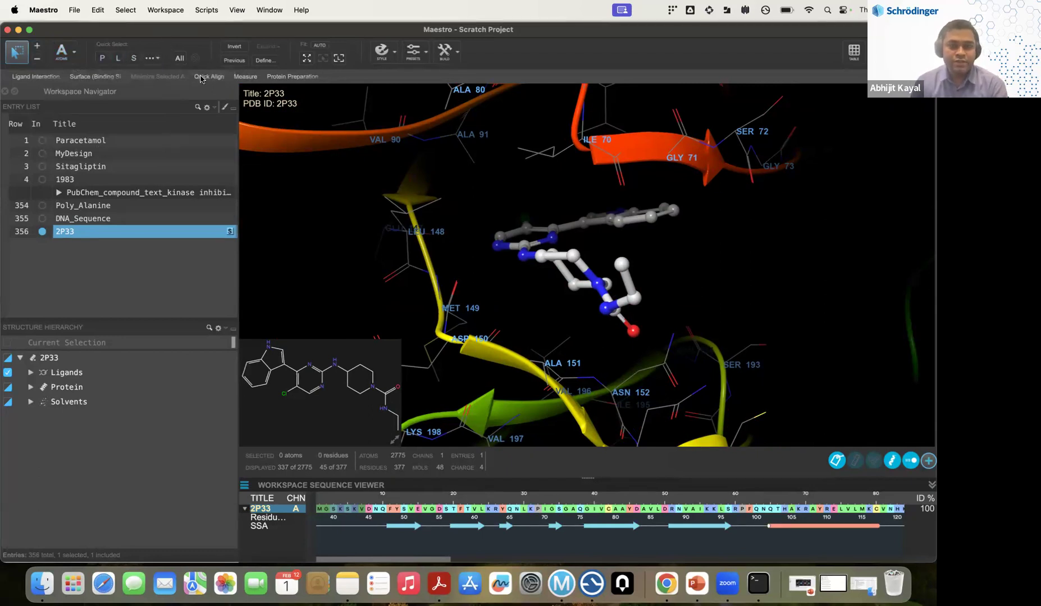
left_click(102, 58)
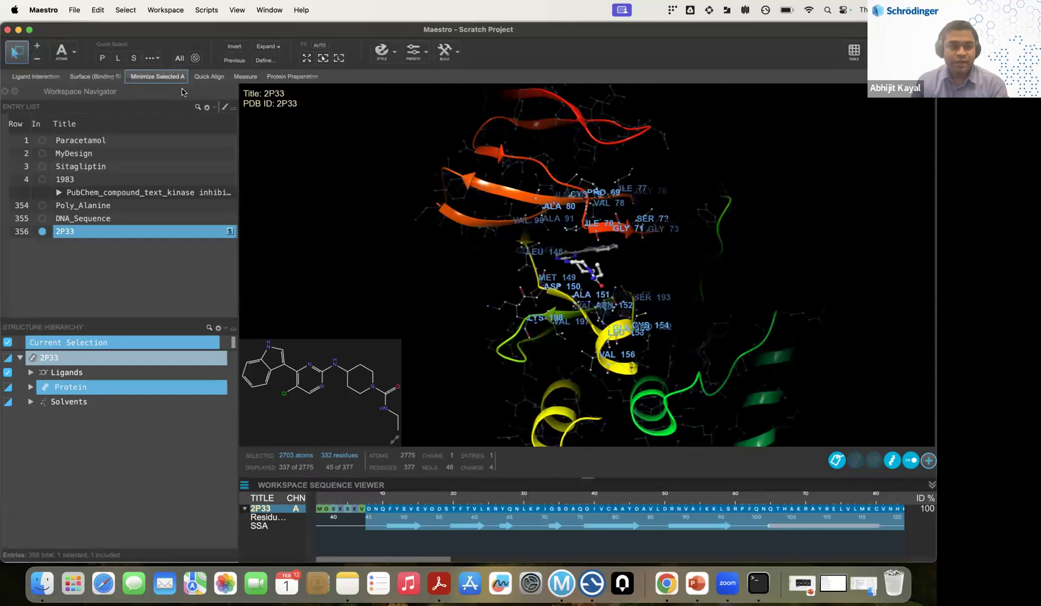
Select the ligand, try the CPK and ball-and-stick representations, render it as tubes, and clear the selection.
left_click(118, 60)
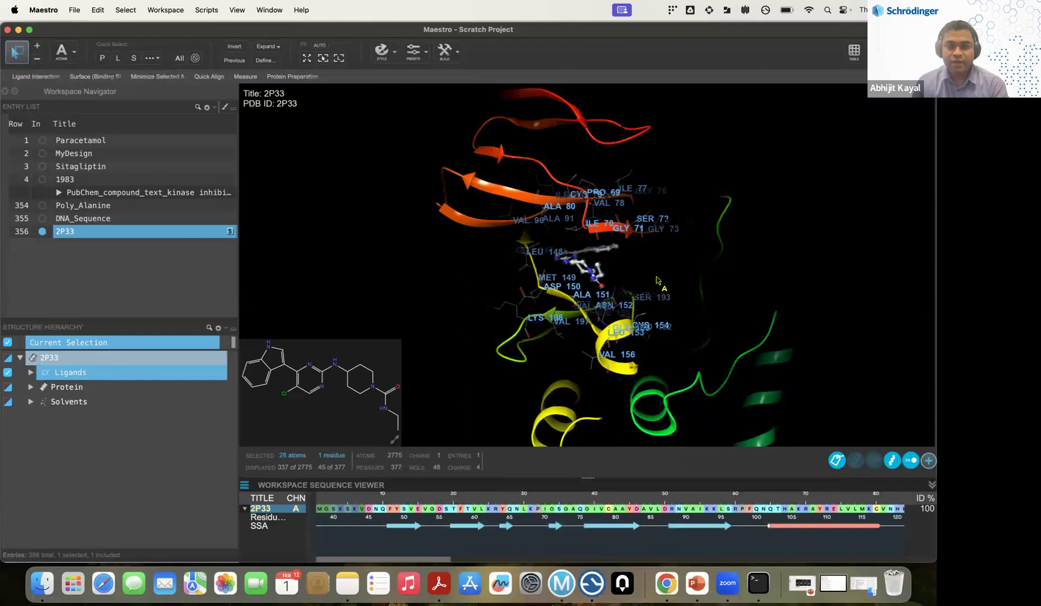
scroll(601, 280, "up", 2)
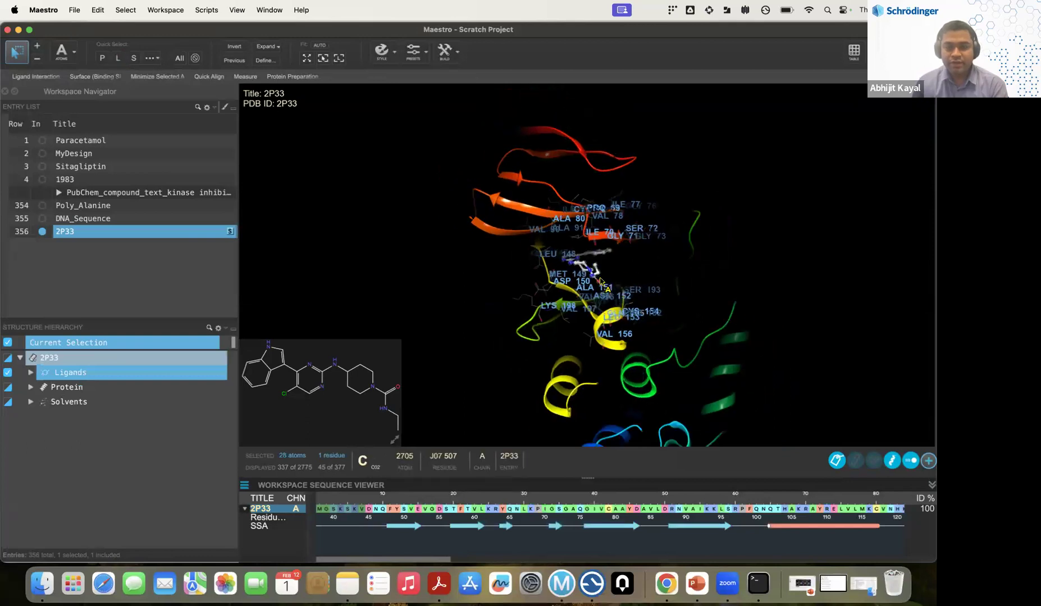
scroll(600, 281, "up", 10)
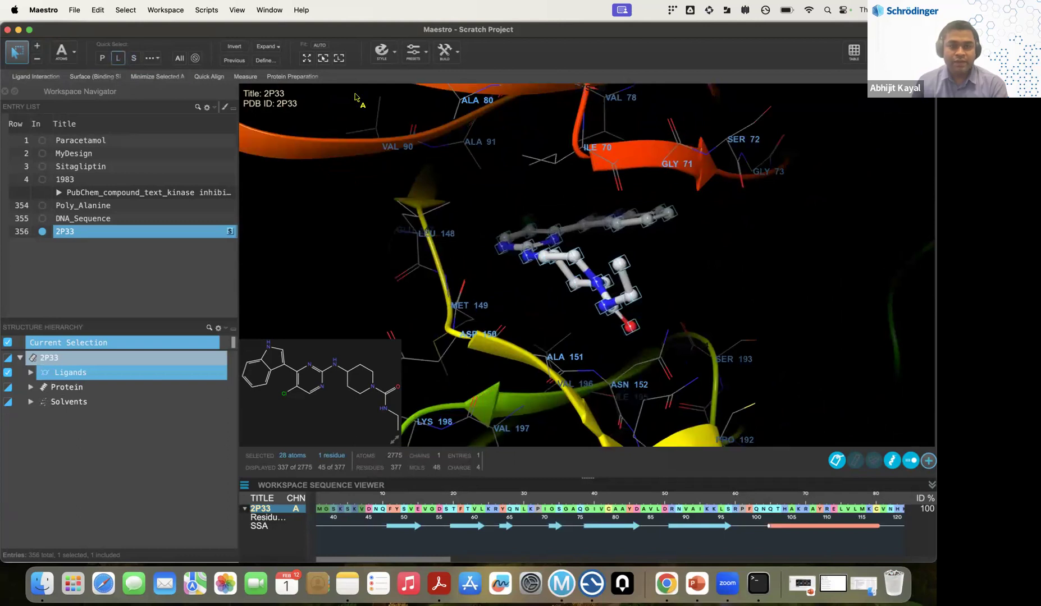
left_click(394, 56)
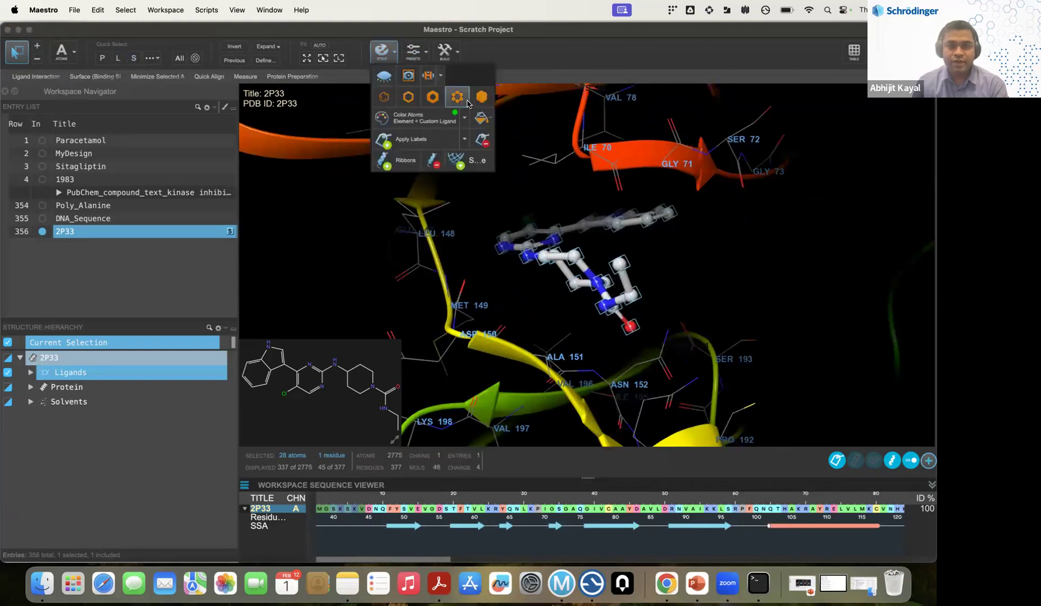
left_click(483, 100)
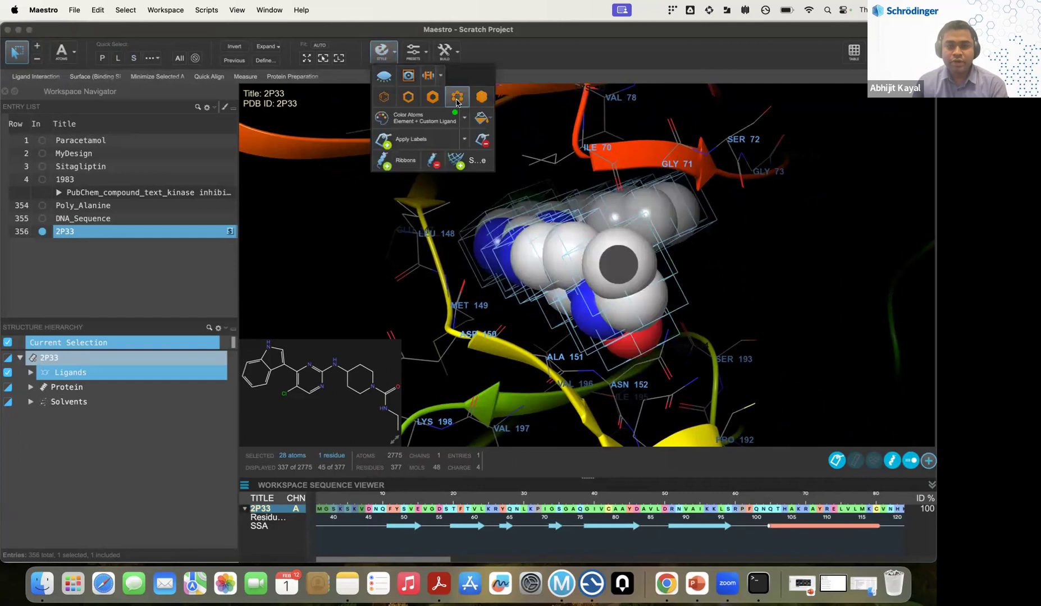
left_click(458, 101)
left_click(437, 99)
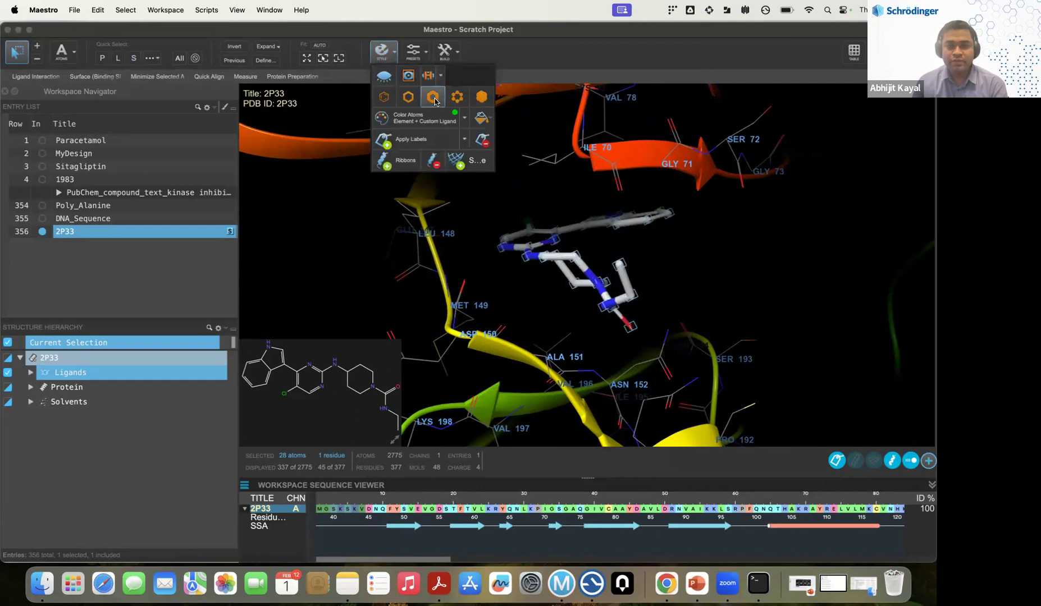
left_click(287, 230)
scroll(301, 226, "up", 1)
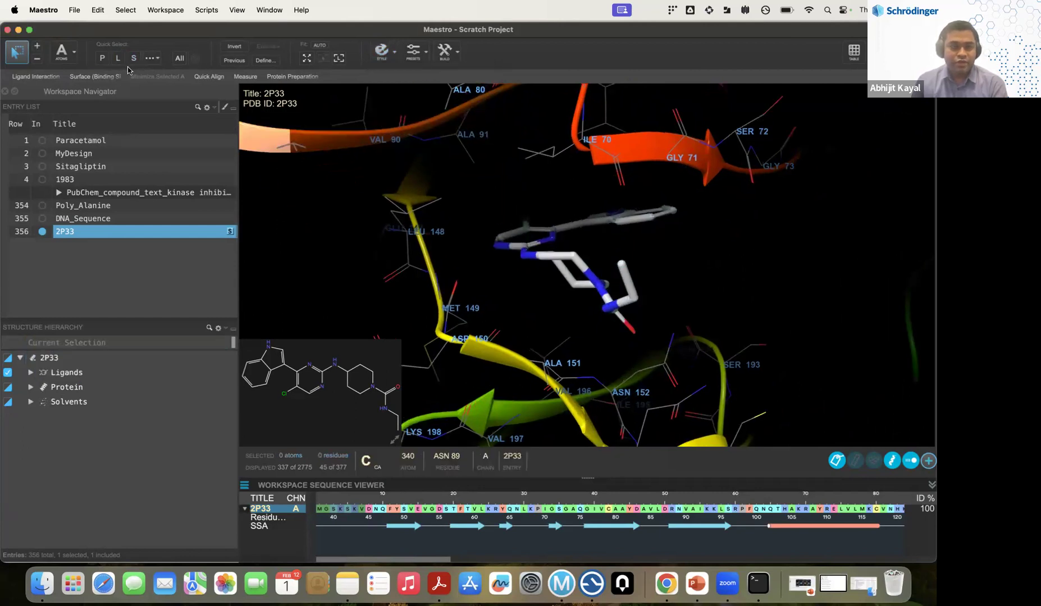
Select the solvent molecules of 2P33, display them as CPK spheres, and clear the selection to inspect them around the ligand.
scroll(377, 247, "down", 5)
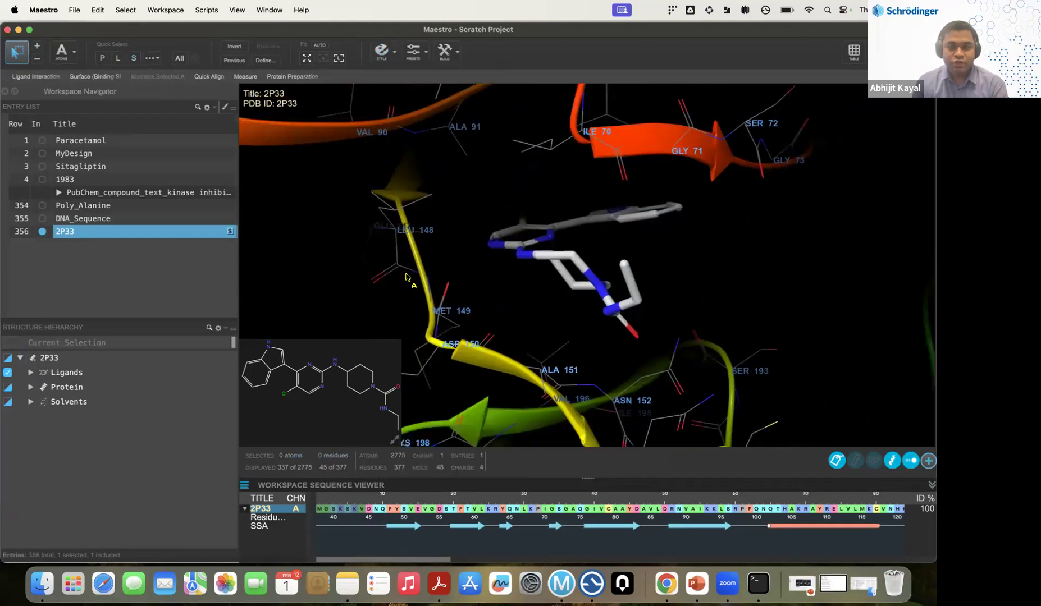
scroll(406, 277, "down", 1)
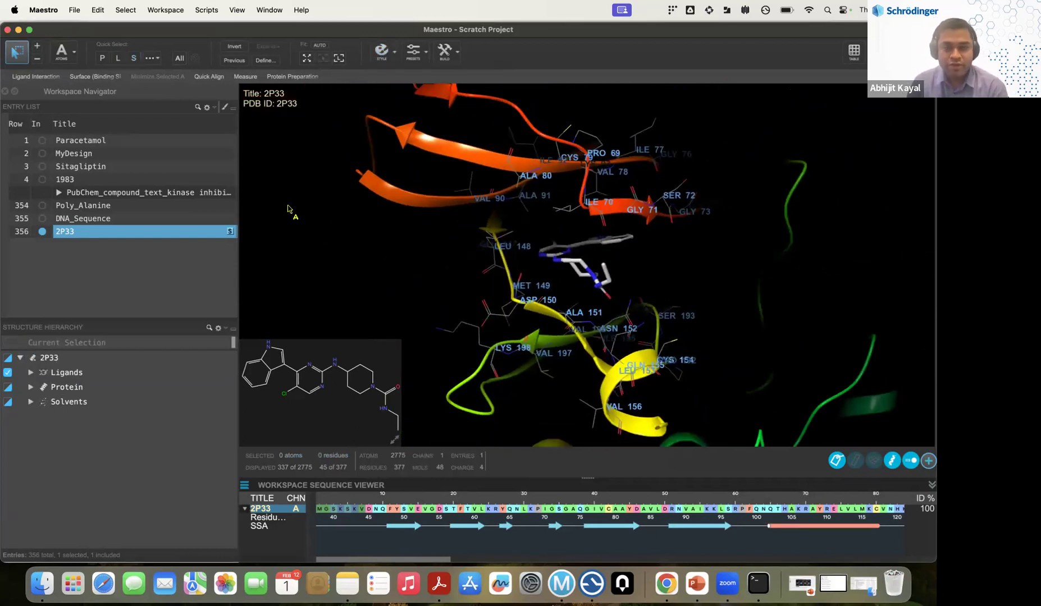
left_click(133, 58)
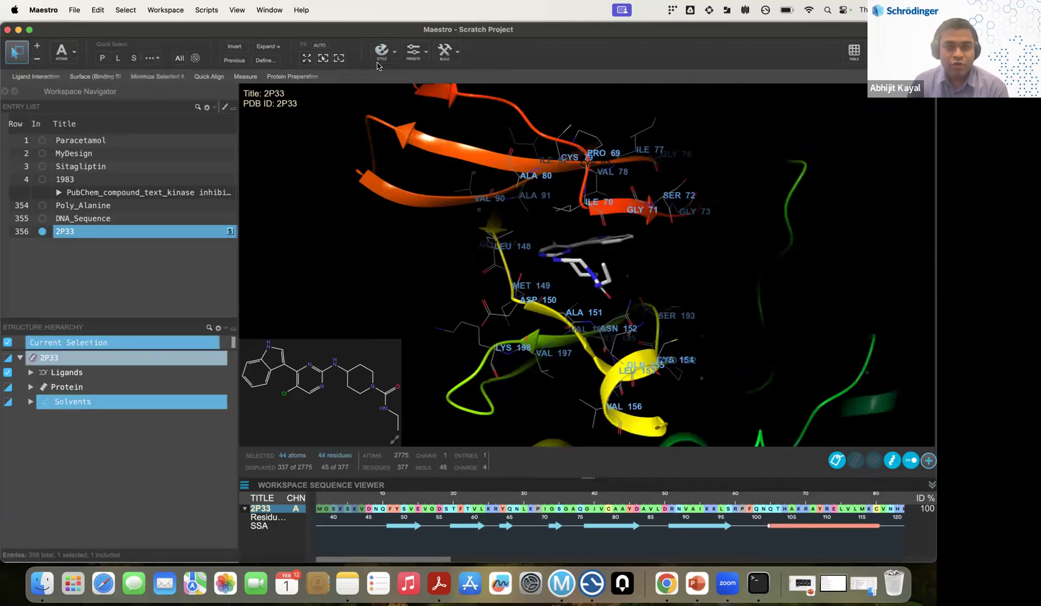
left_click(394, 60)
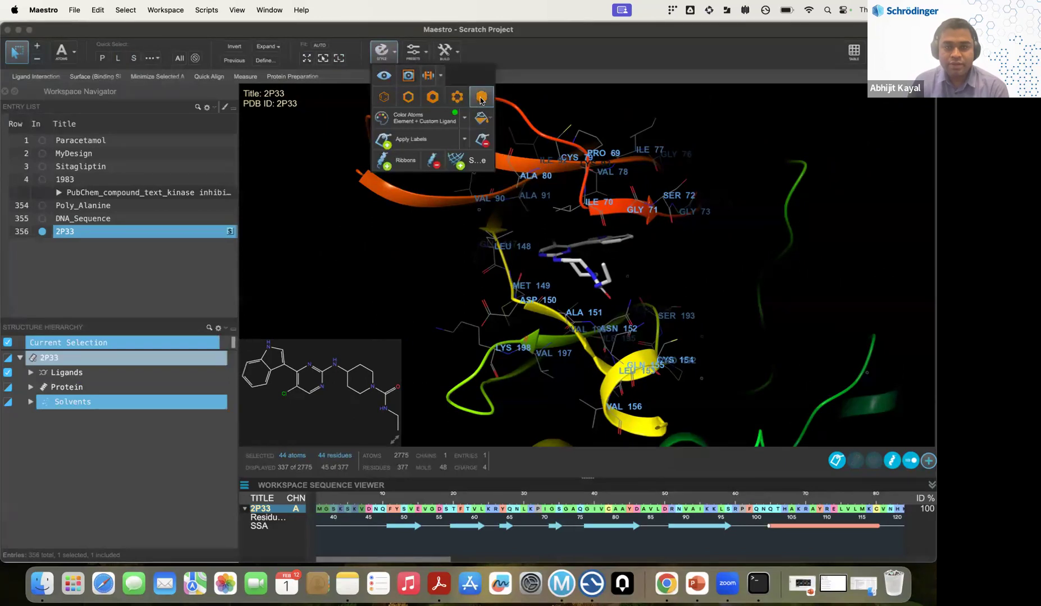
left_click(384, 75)
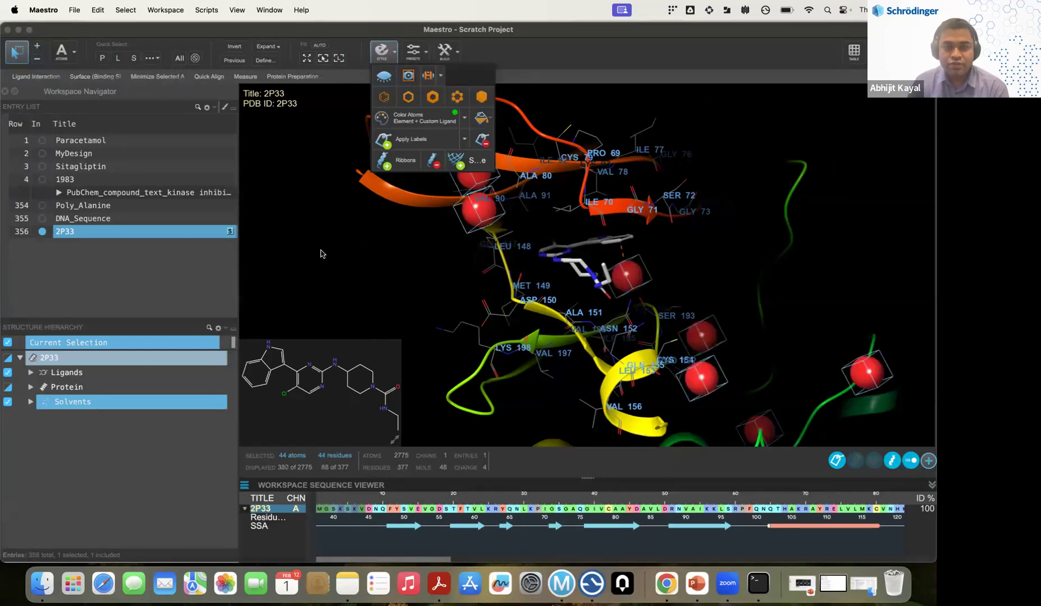
left_click(344, 263)
scroll(505, 316, "down", 5)
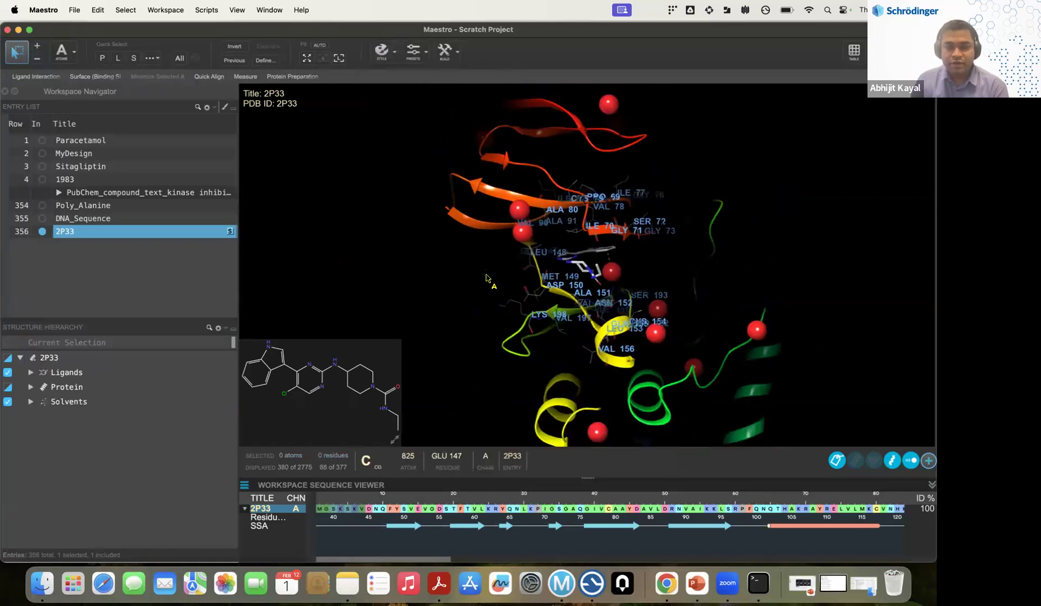
middle_click_drag(504, 316, 689, 257)
scroll(503, 291, "up", 5)
scroll(295, 137, "down", 5)
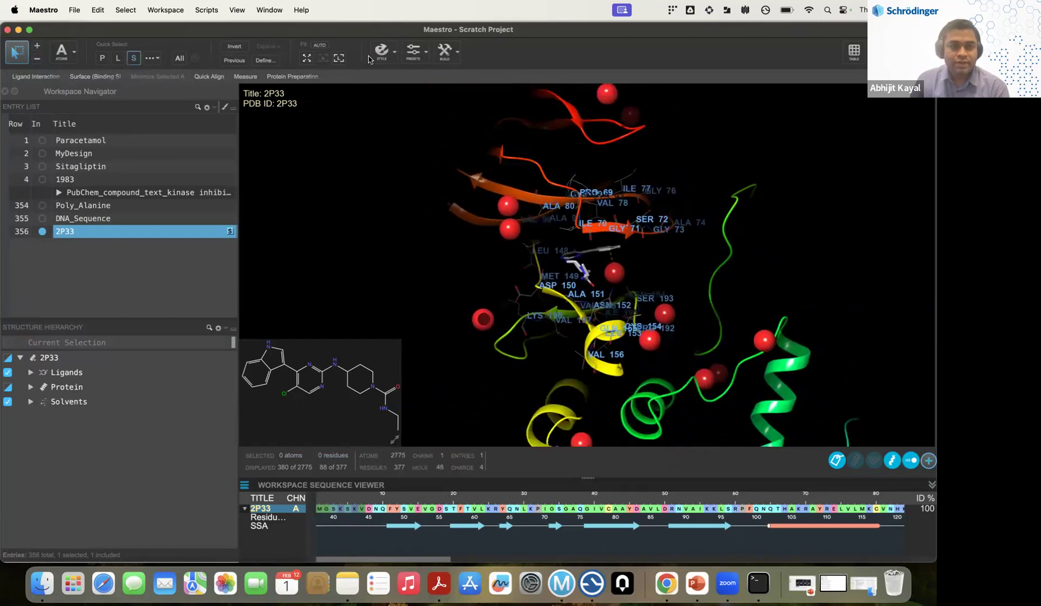
Reselect the solvents, toggle their display off and on, leave them hidden, and clear the selection.
left_click(133, 58)
left_click(382, 55)
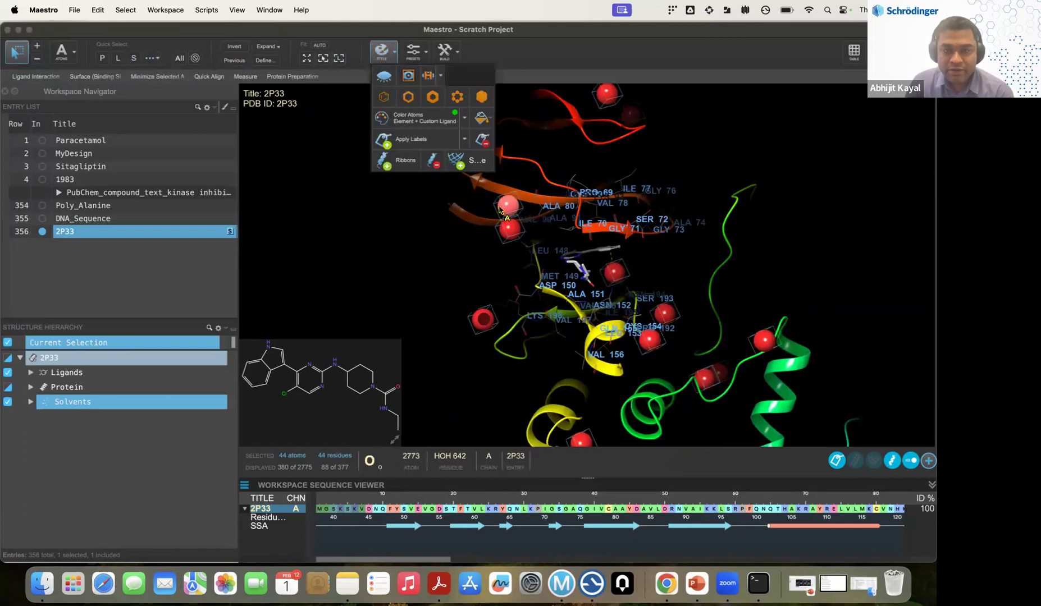
left_click(385, 77)
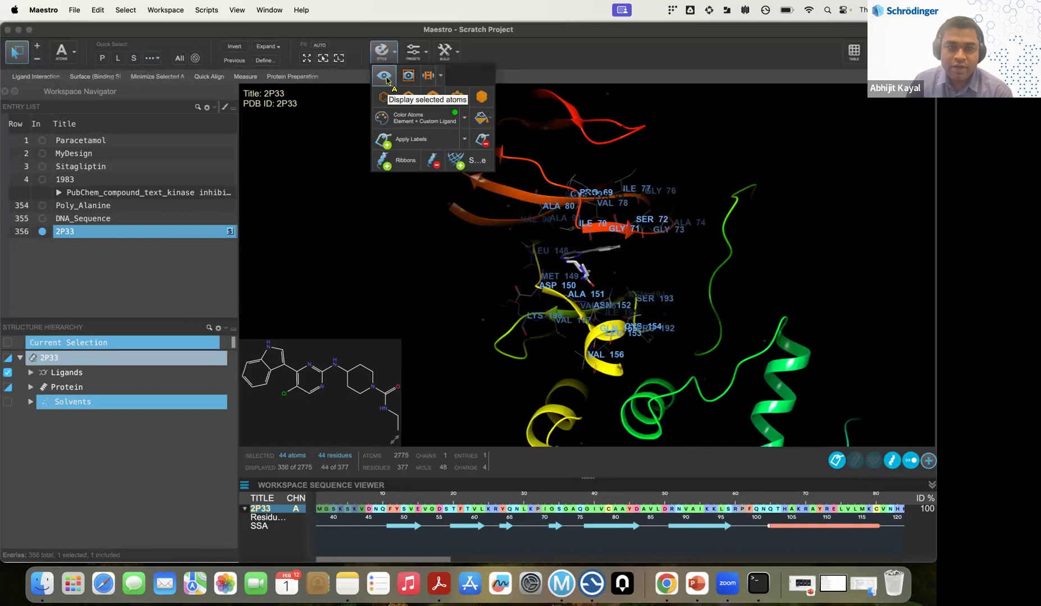
left_click(385, 79)
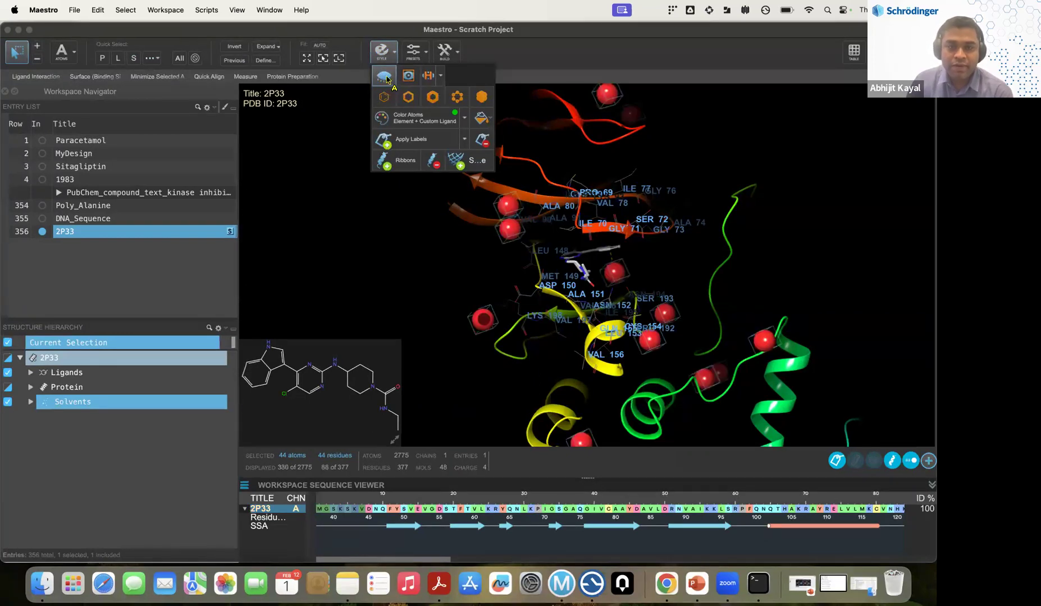
left_click(384, 79)
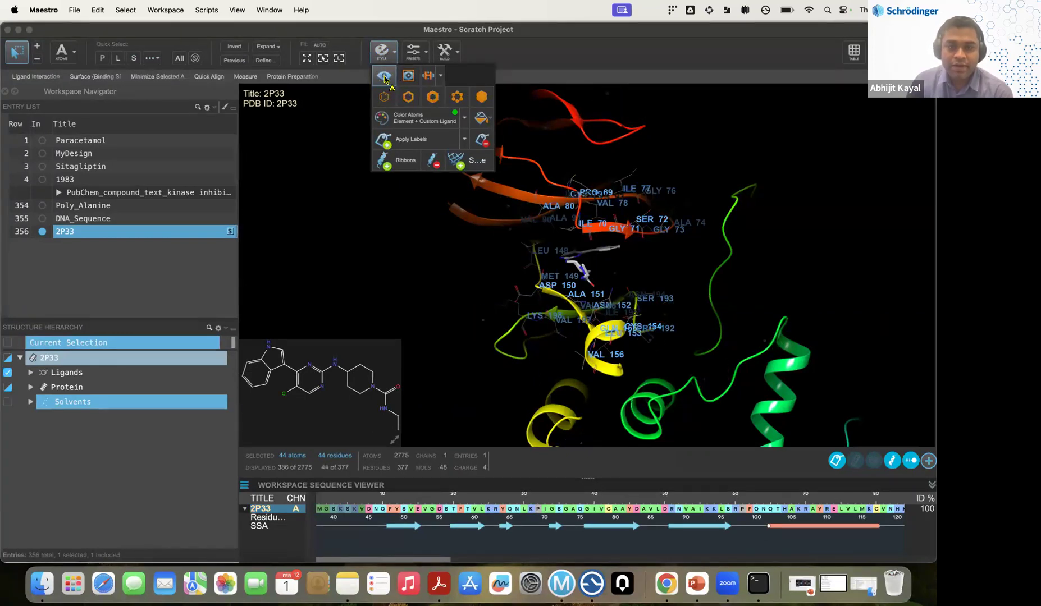
left_click(371, 235)
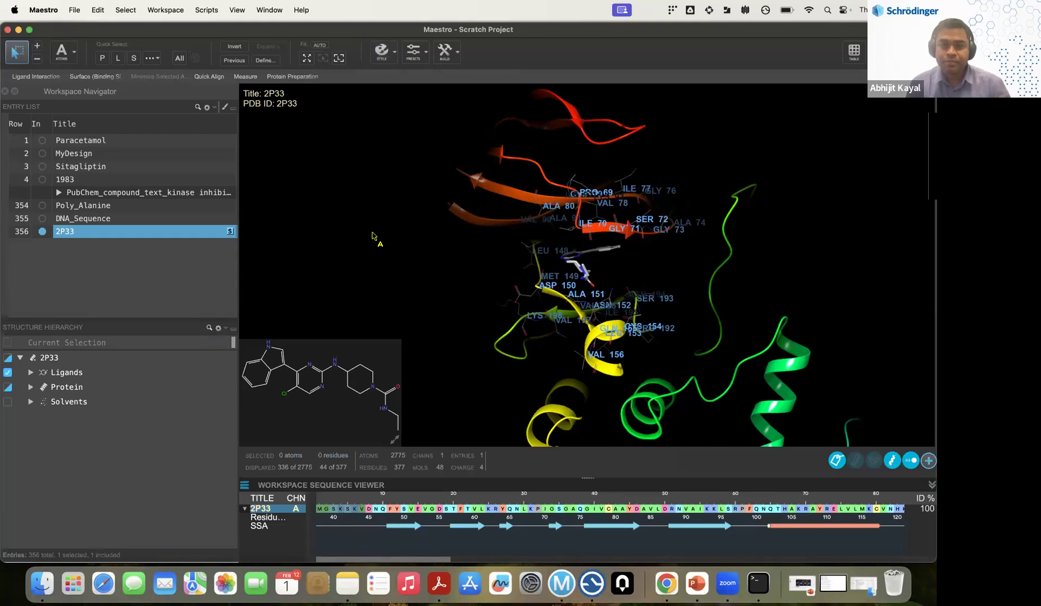
scroll(509, 256, "down", 2)
scroll(509, 257, "up", 3)
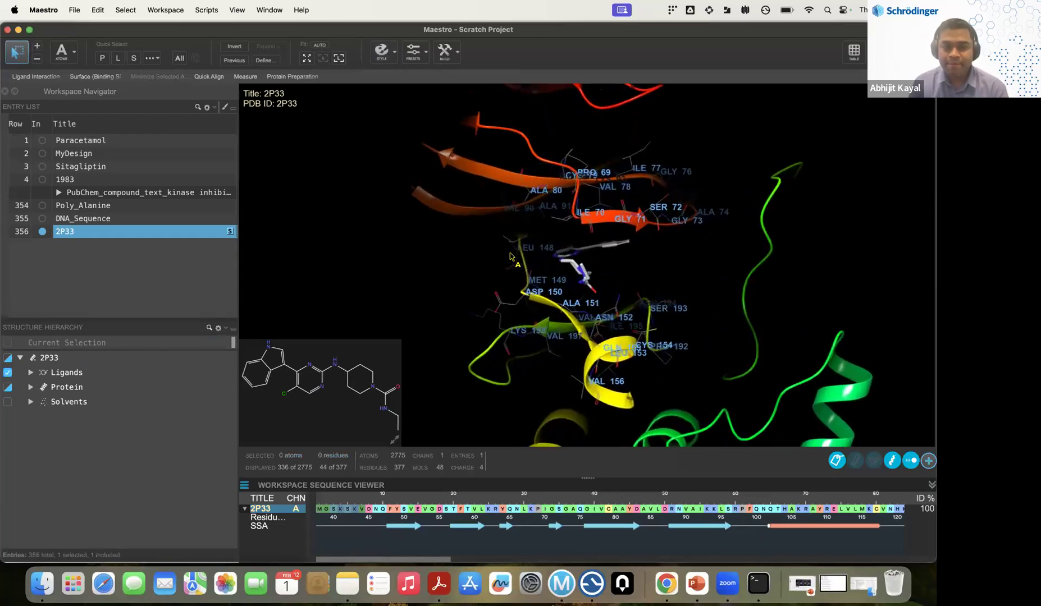
scroll(452, 249, "up", 1)
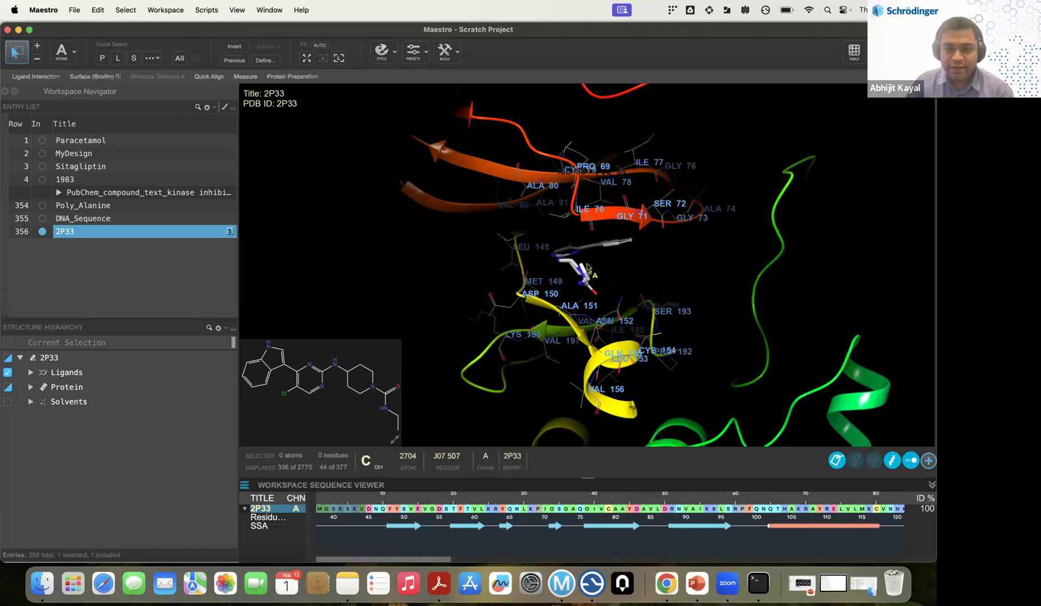
Apply the default custom preset to the 2P33 workspace and view the ligand with its surrounding pocket residues.
left_click(423, 56)
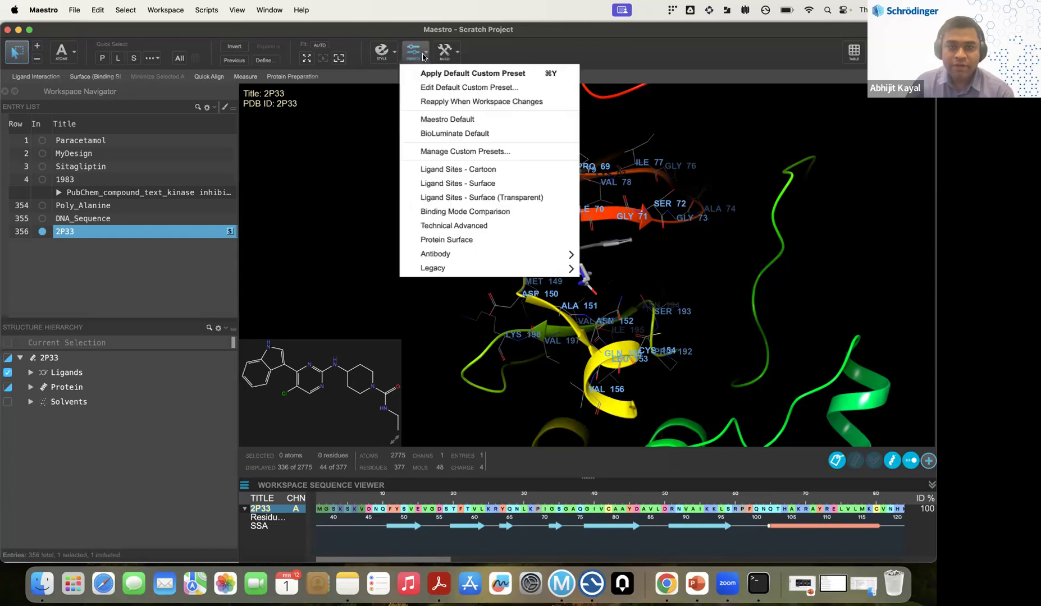
left_click(440, 74)
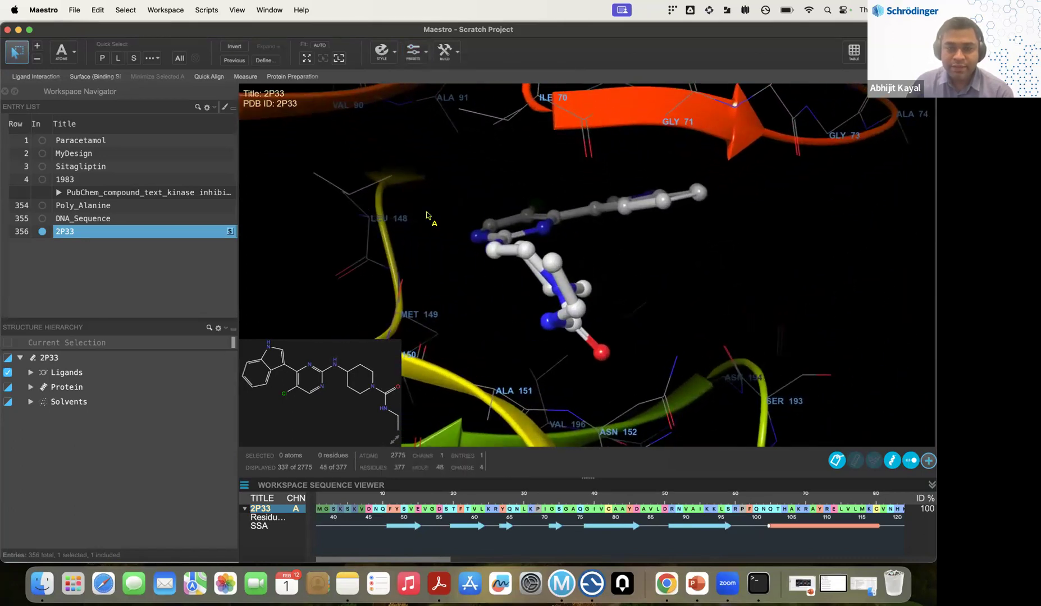
scroll(555, 202, "down", 5)
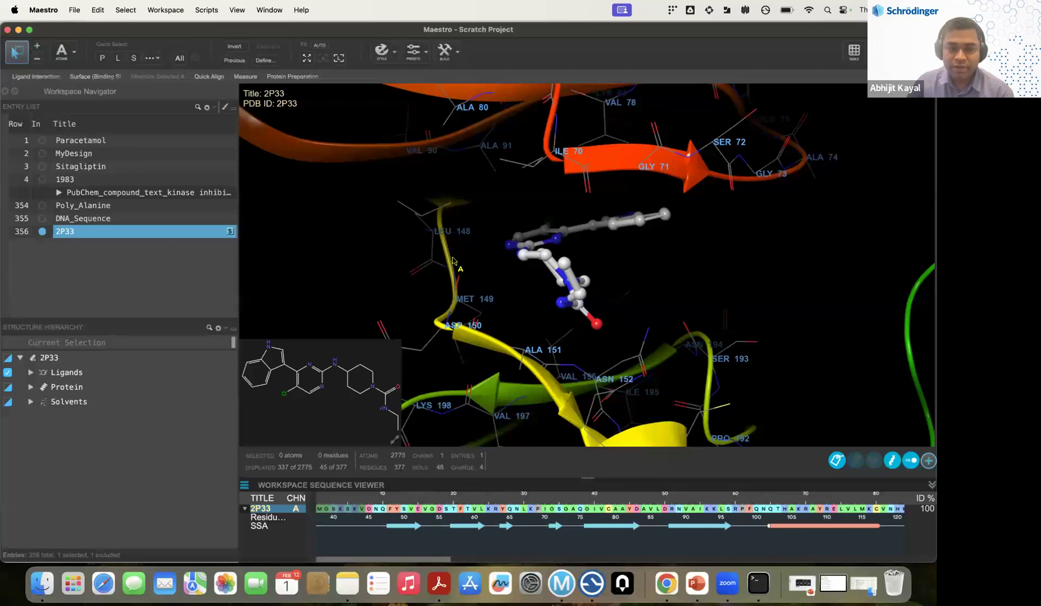
scroll(492, 245, "down", 2)
scroll(492, 245, "down", 1)
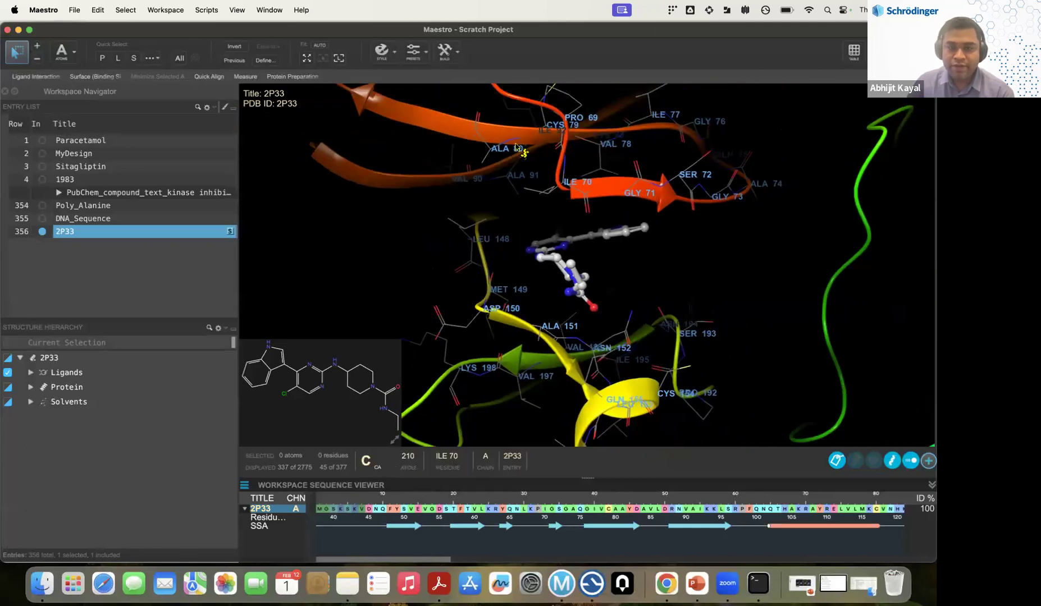
Toggle the workspace residue labels off and on, leaving them hidden around the ligand.
left_click(929, 461)
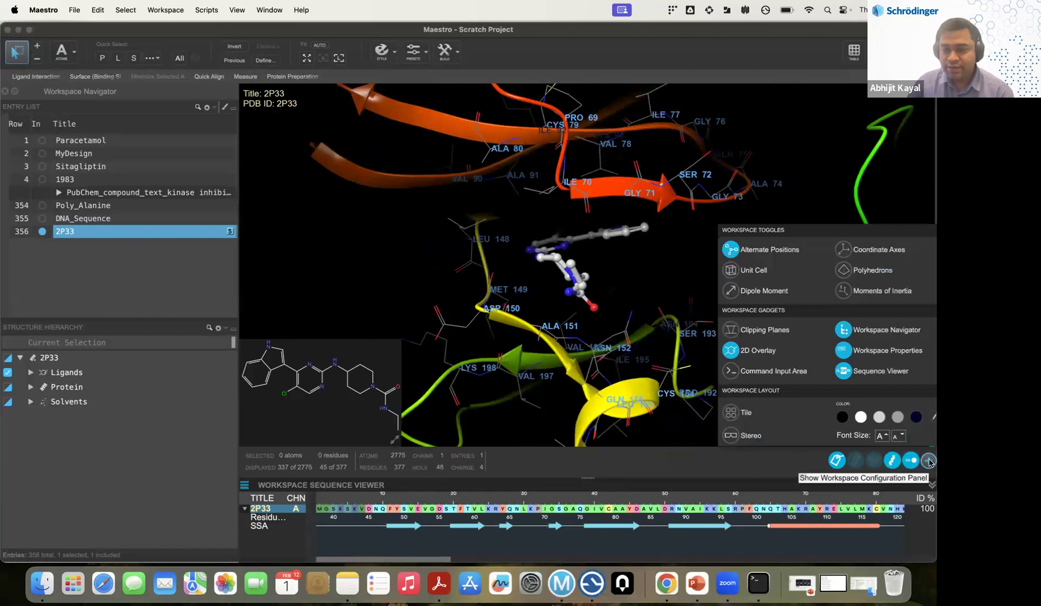
left_click(837, 462)
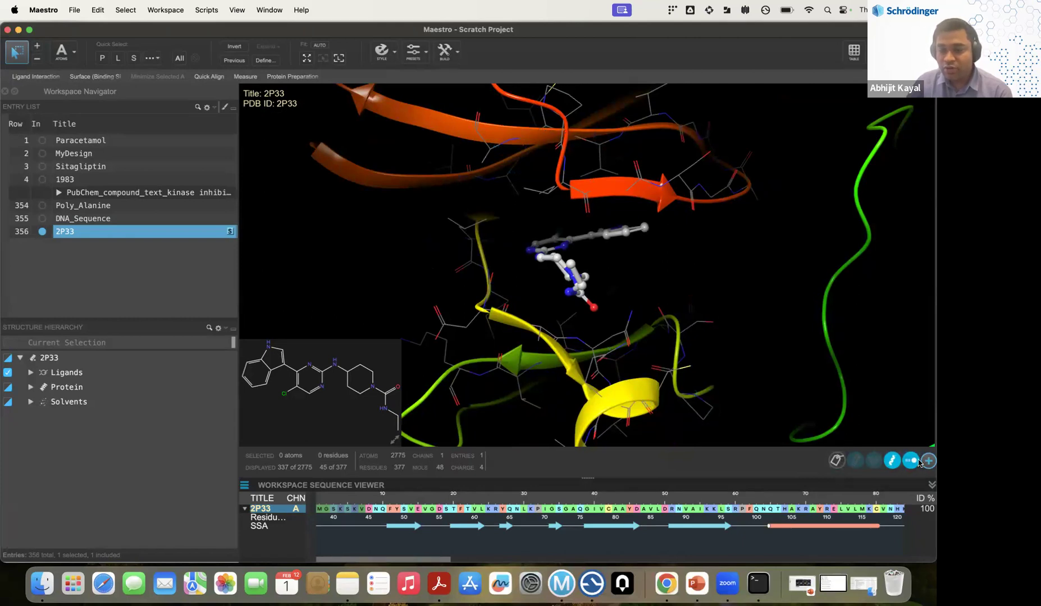
left_click(837, 462)
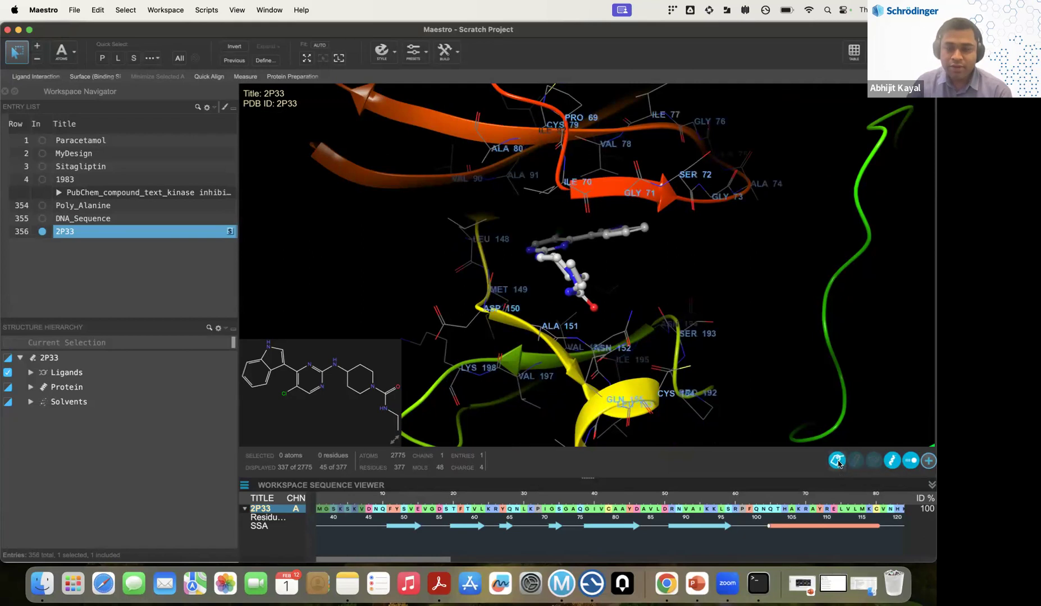
left_click(837, 461)
left_click(837, 462)
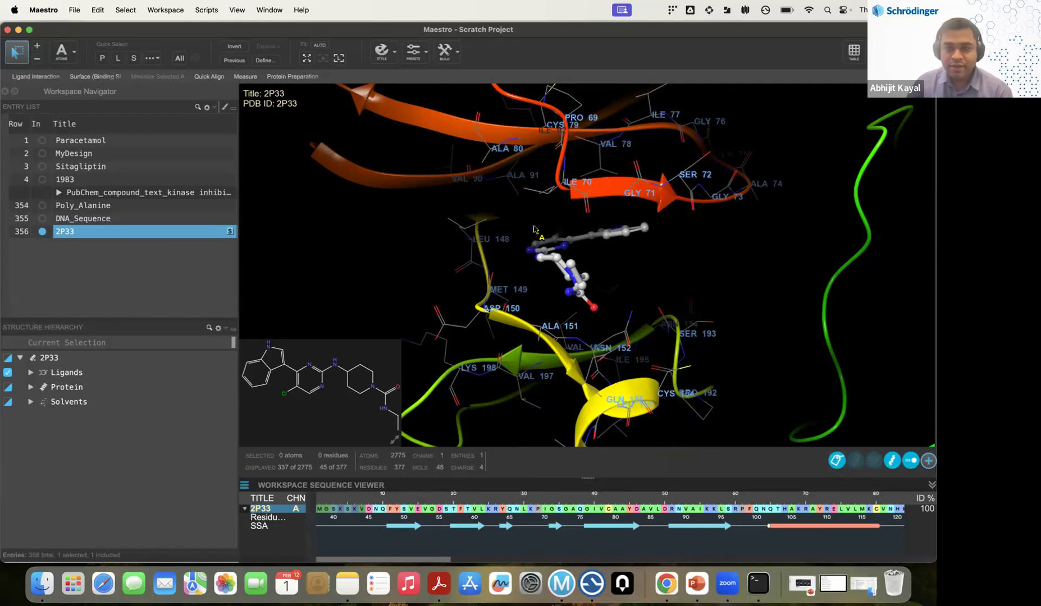
left_click(828, 461)
scroll(658, 321, "up", 5)
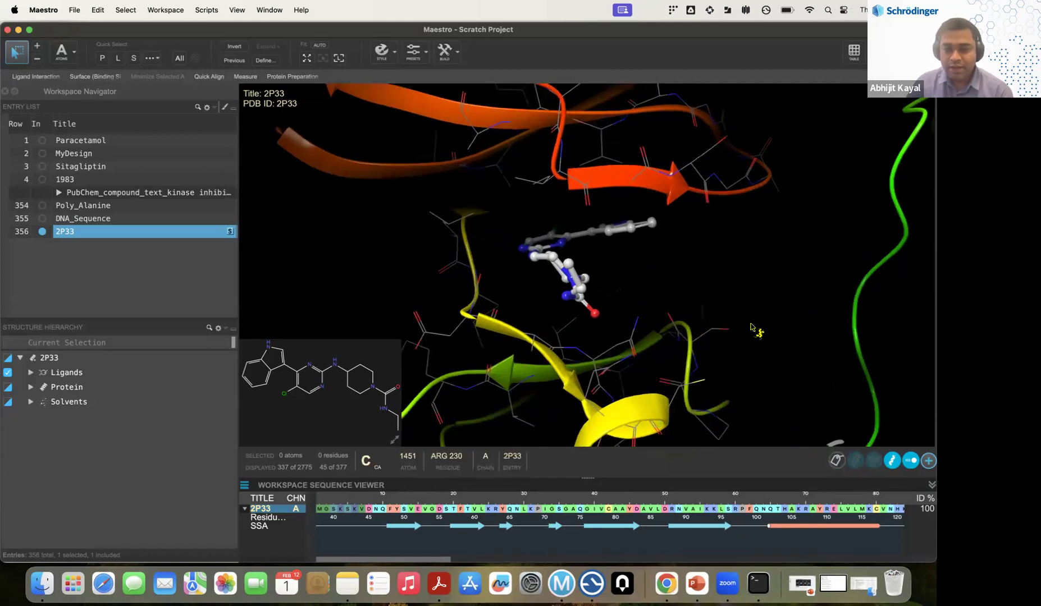
Try a white workspace background and restore the background colour to black.
left_click(928, 461)
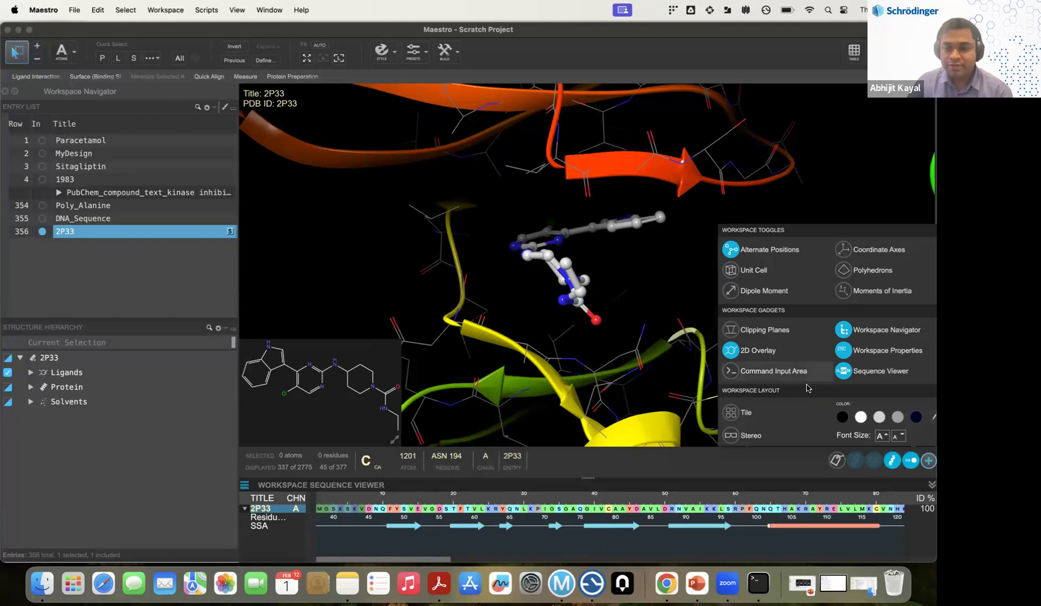
left_click(862, 418)
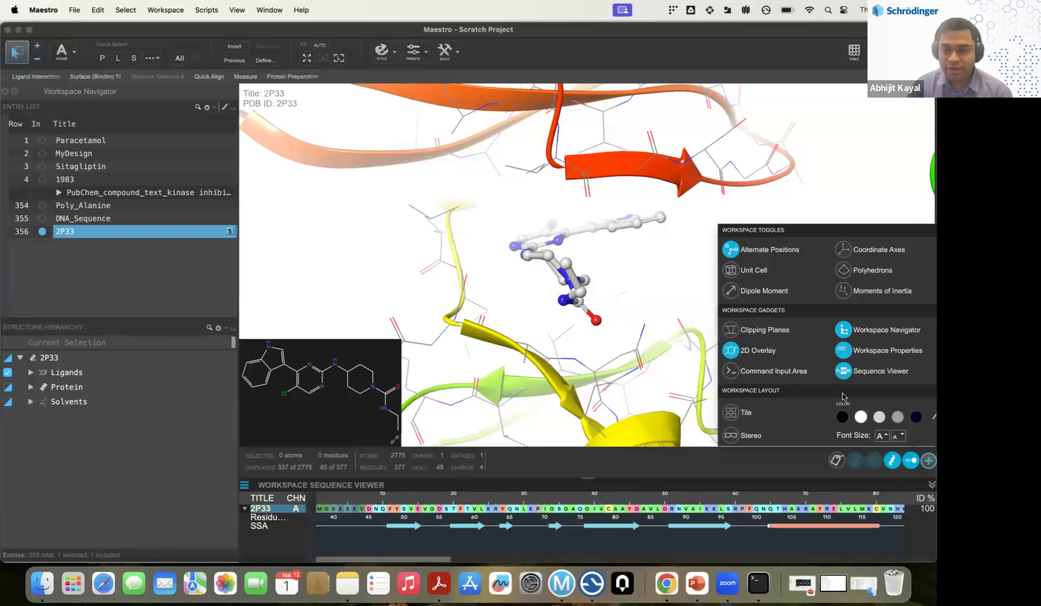
left_click(842, 418)
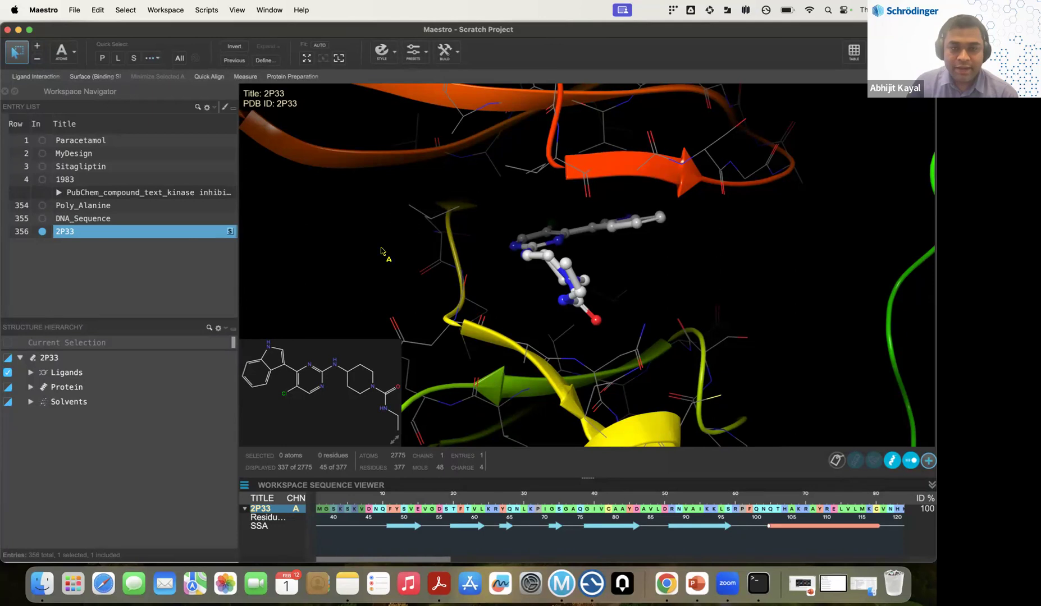
scroll(385, 254, "down", 3)
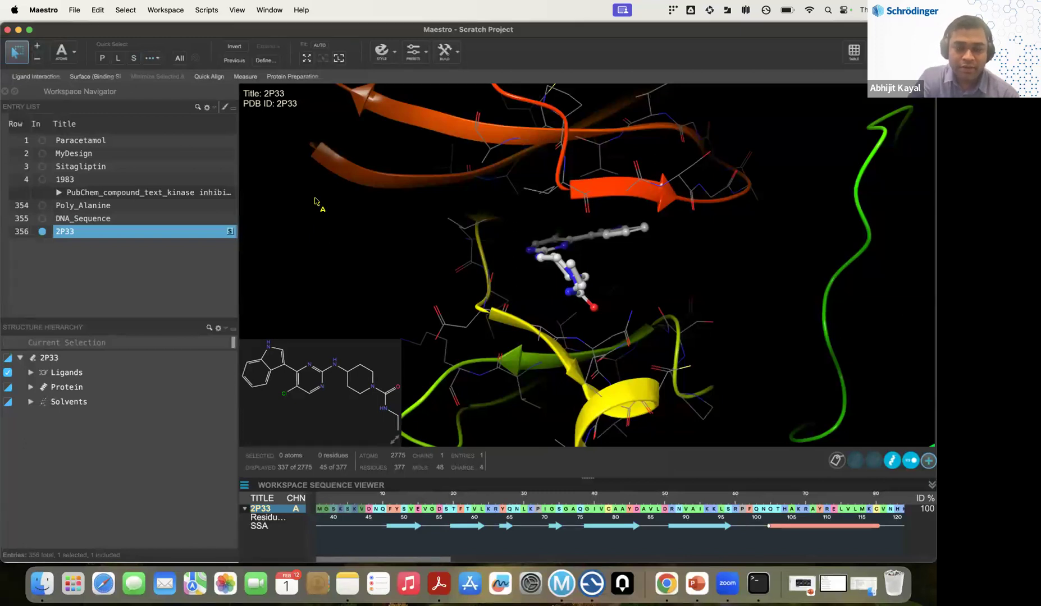
Quick-select the ligand of 2P33 and clear the selection again.
key("shift")
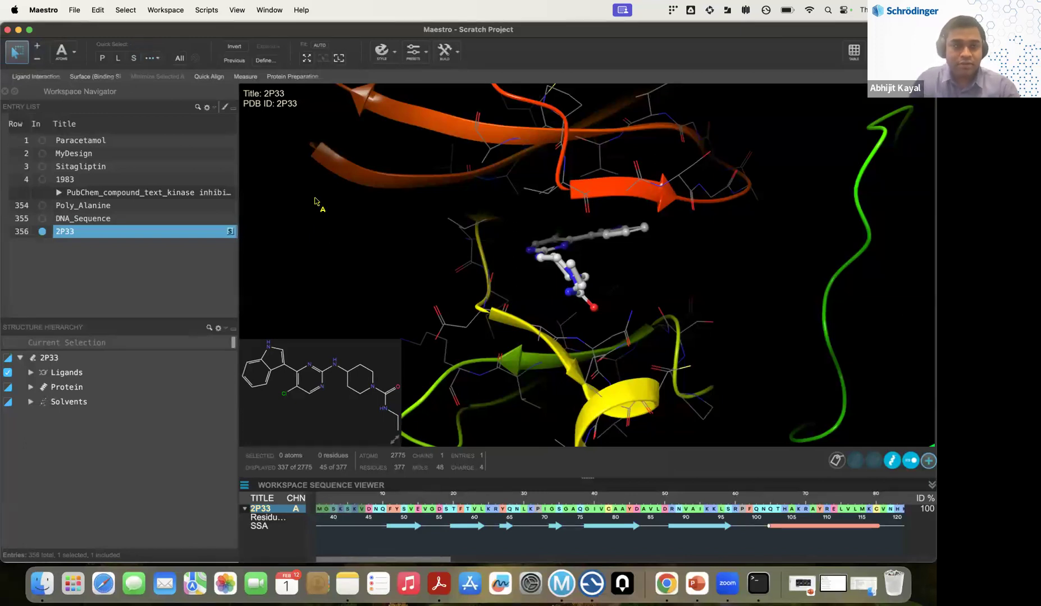
left_click(118, 59)
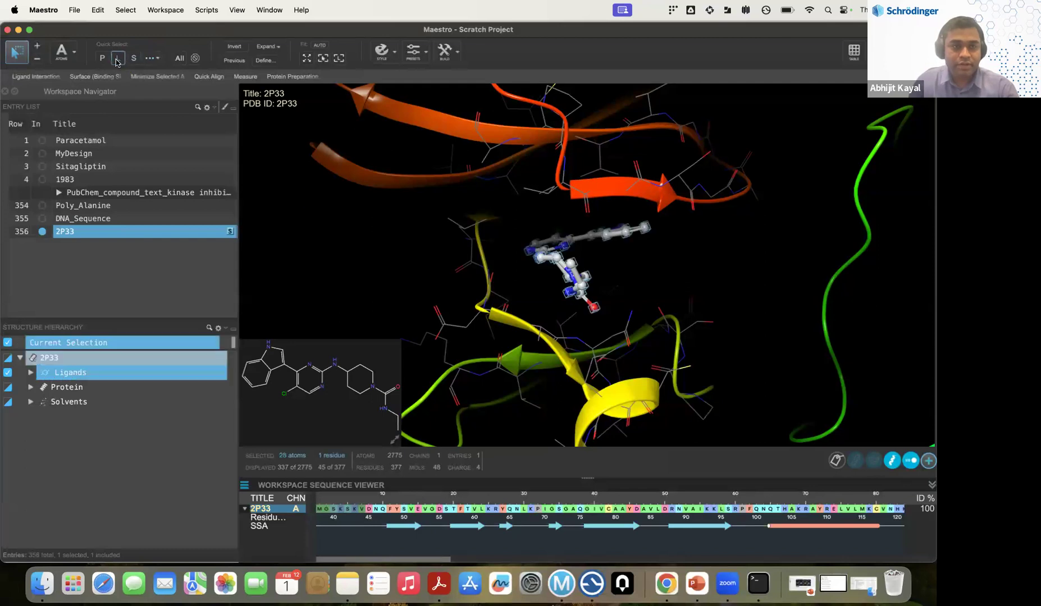
left_click(305, 197)
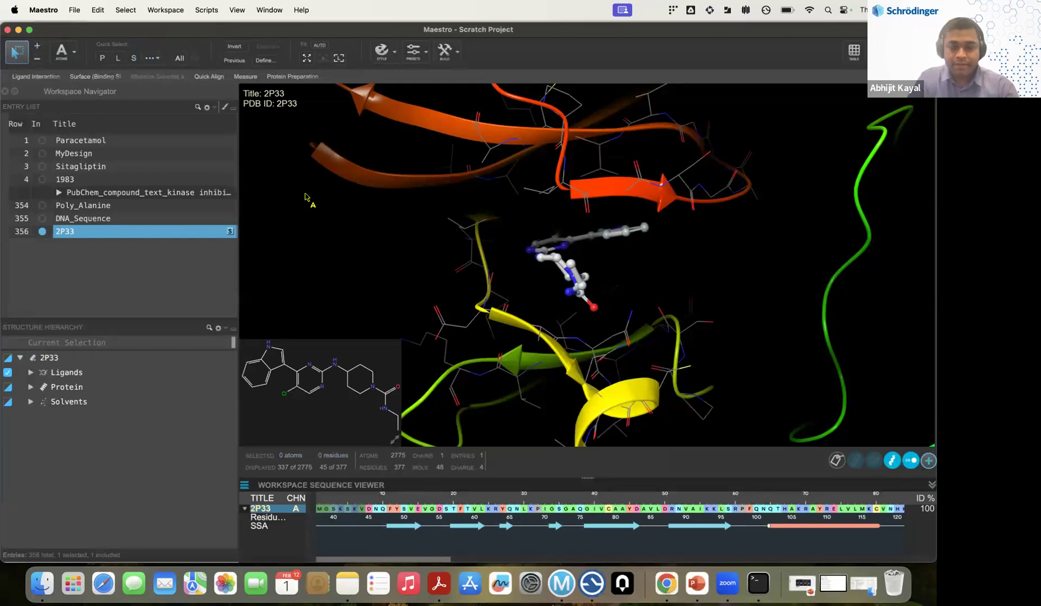
scroll(305, 196, "up", 5)
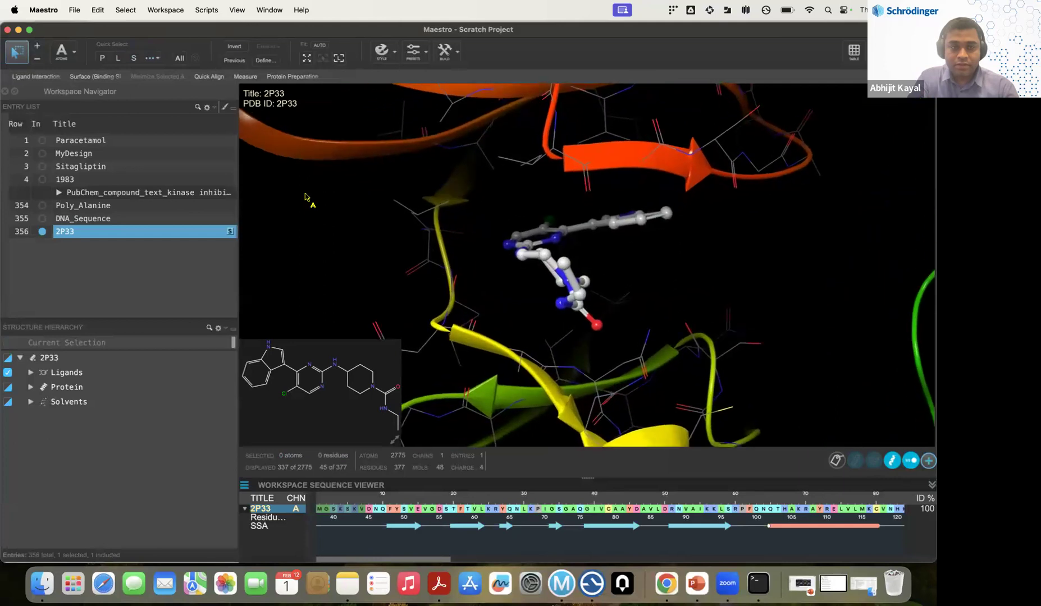
Select the Backbone atom set of the protein and inspect it, and replace that selection with the C-alpha Atoms set.
left_click(155, 59)
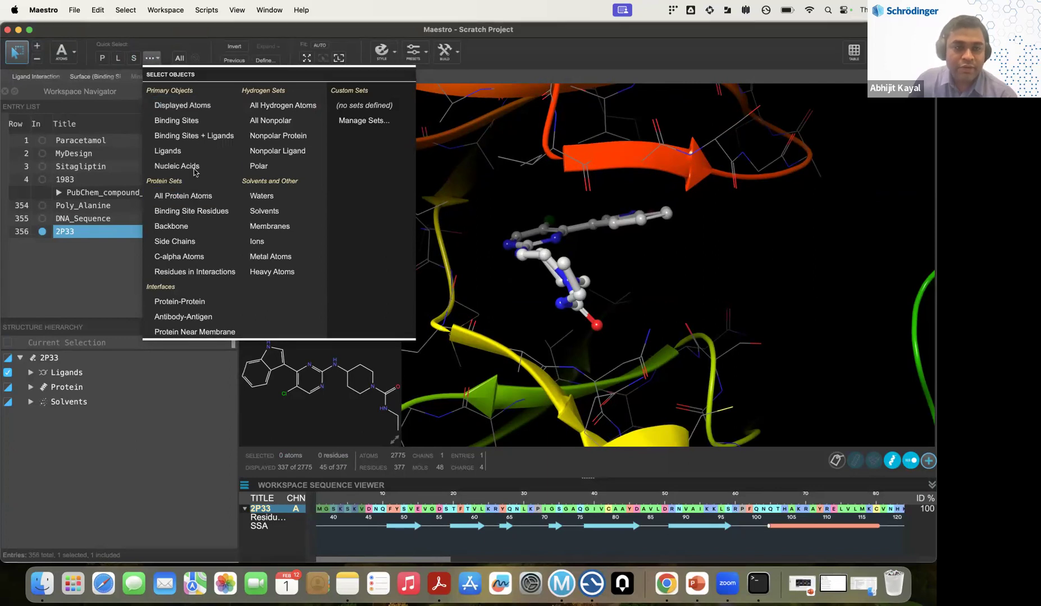
left_click(208, 229)
scroll(519, 285, "up", 3)
scroll(519, 284, "down", 6)
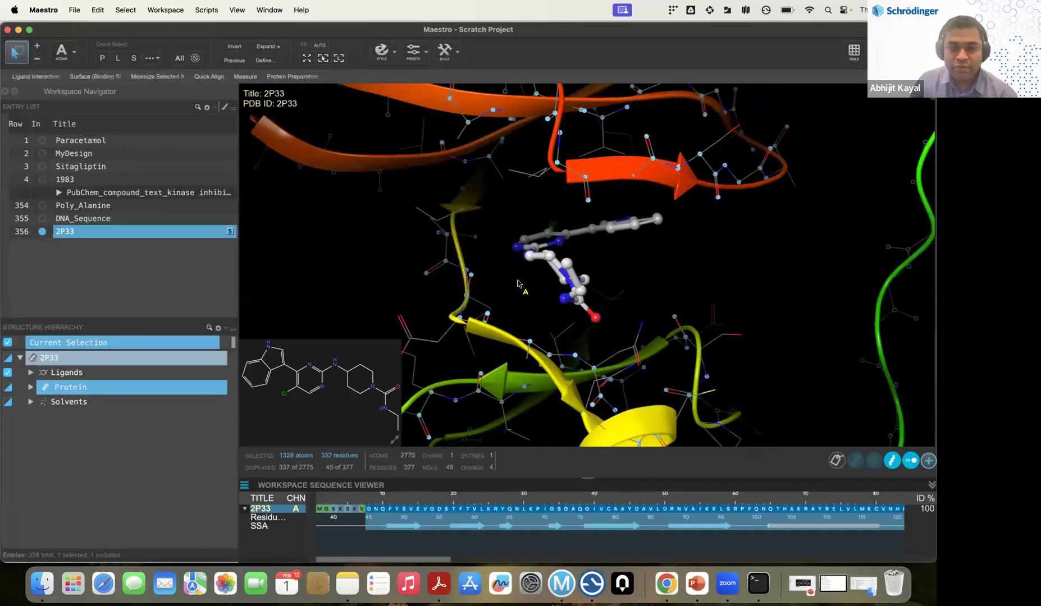
left_click(152, 58)
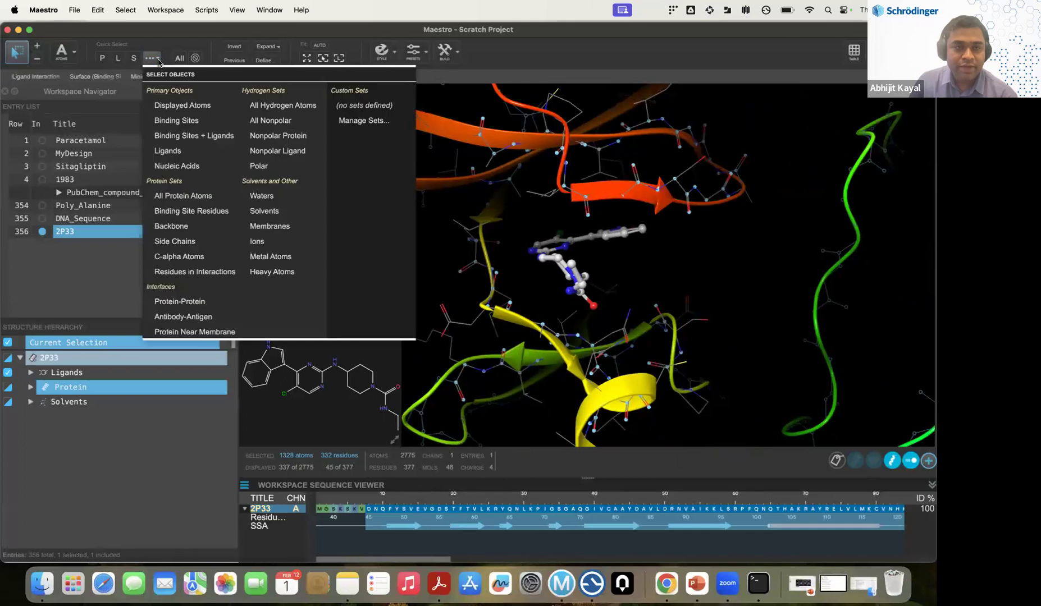
left_click(183, 257)
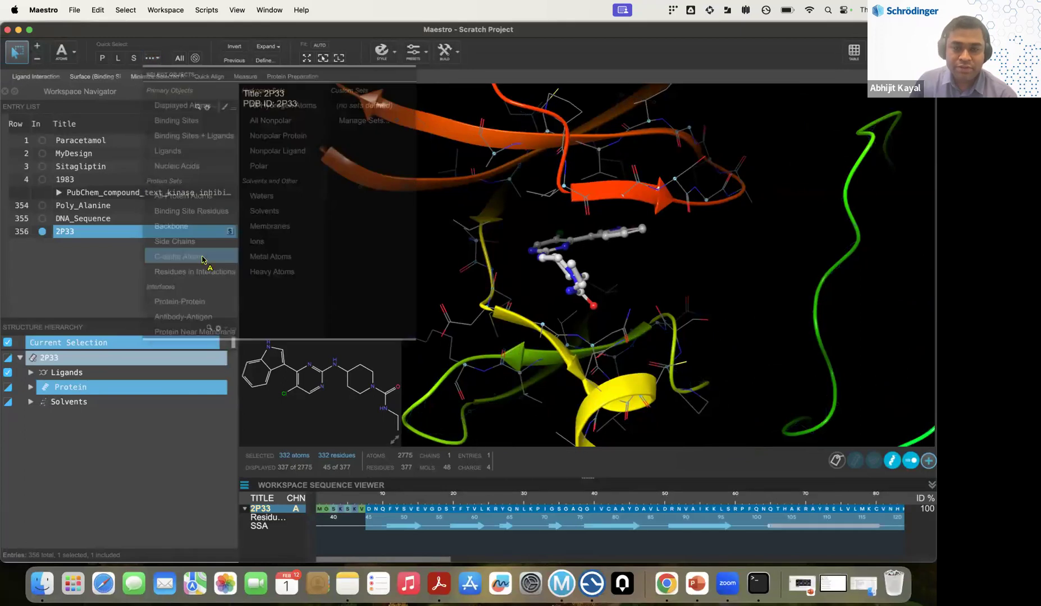
Replace the C-alpha selection with the Binding Sites + Ligands set of 2P33.
scroll(448, 264, "up", 2)
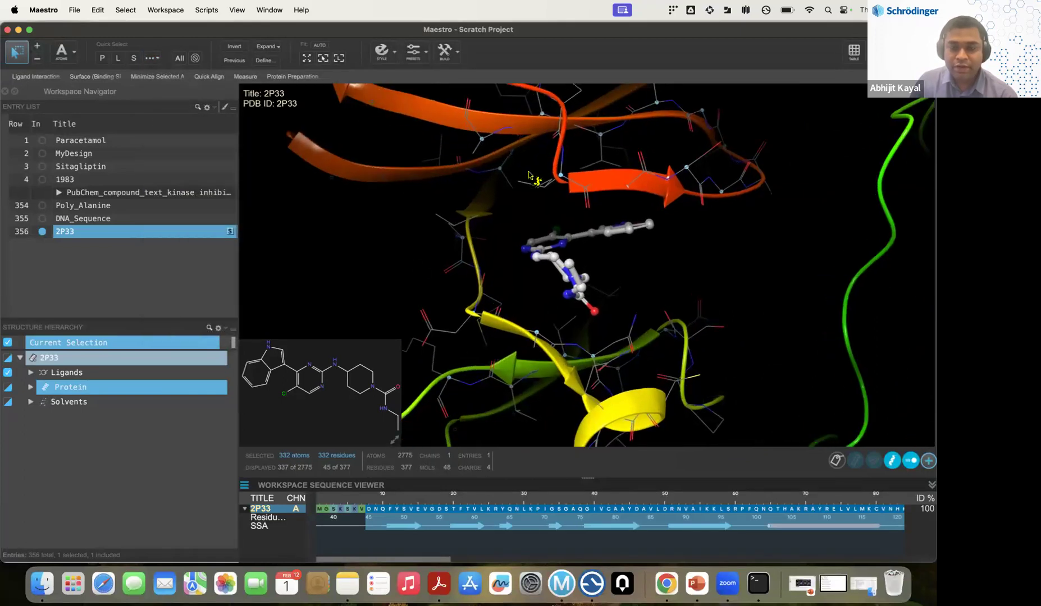
scroll(536, 149, "up", 2)
scroll(537, 148, "up", 2)
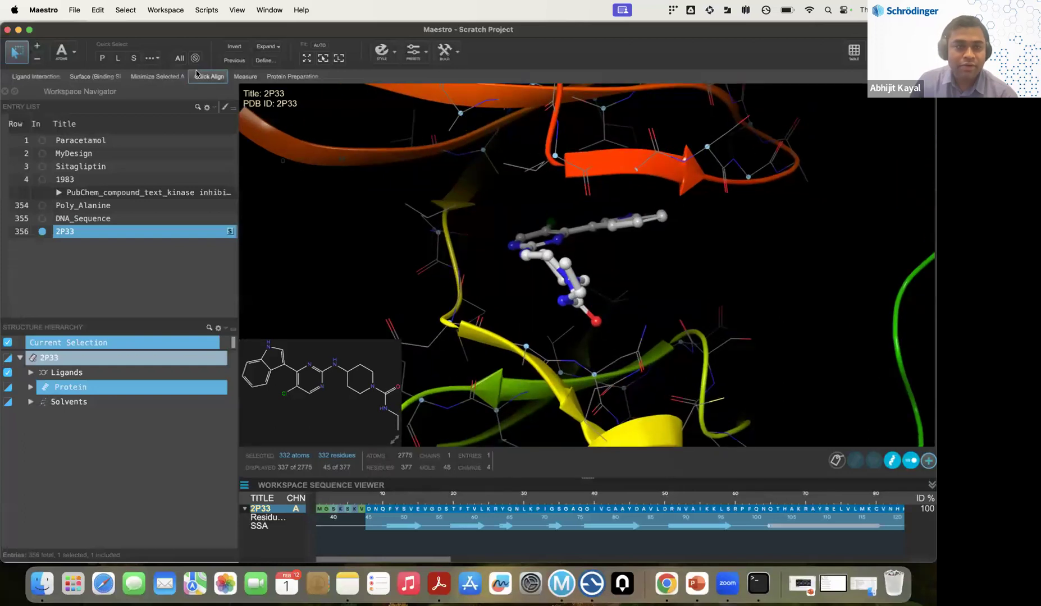
left_click(157, 59)
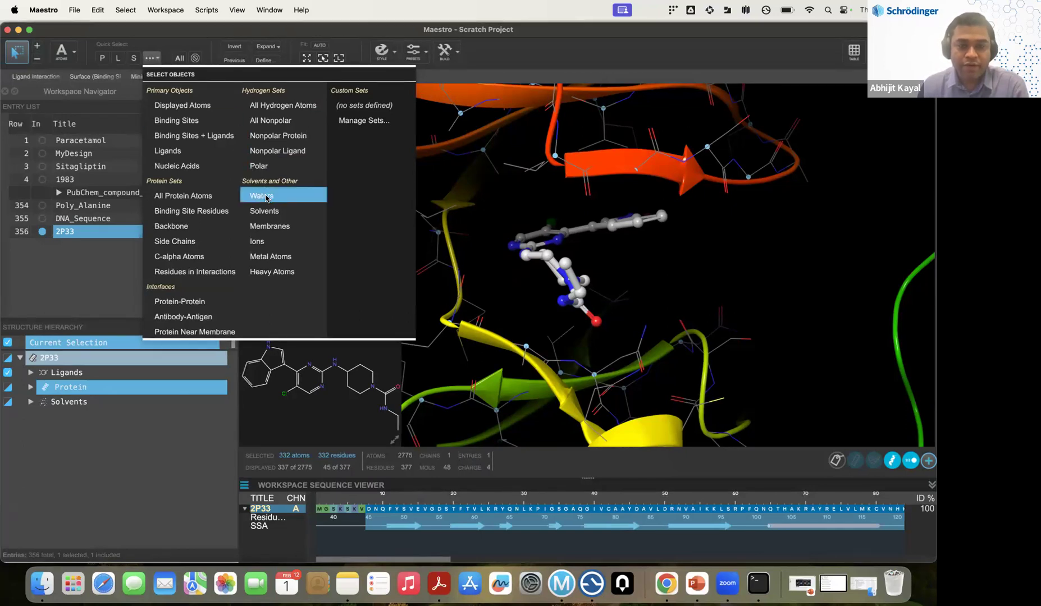
left_click(194, 135)
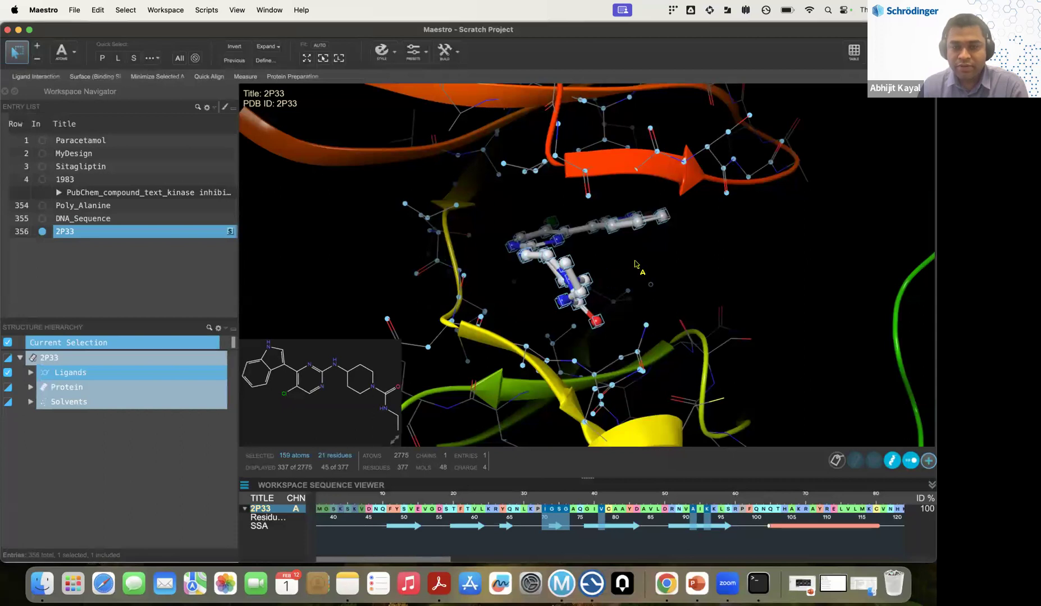
Render the selected binding site and ligand in thick tube style, clear the selection and inspect the binding pocket.
left_click(391, 59)
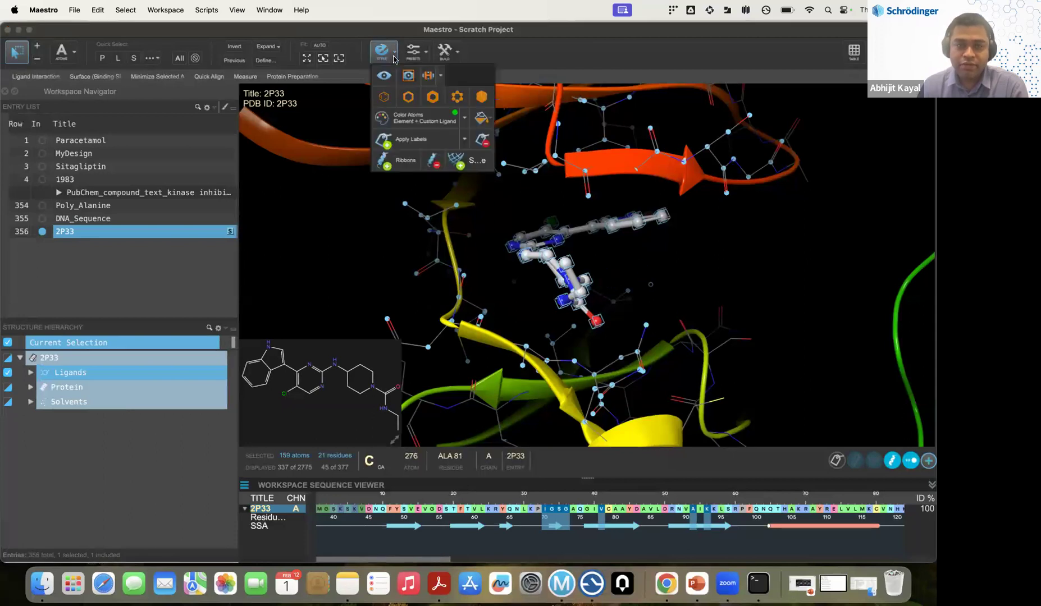
left_click(433, 98)
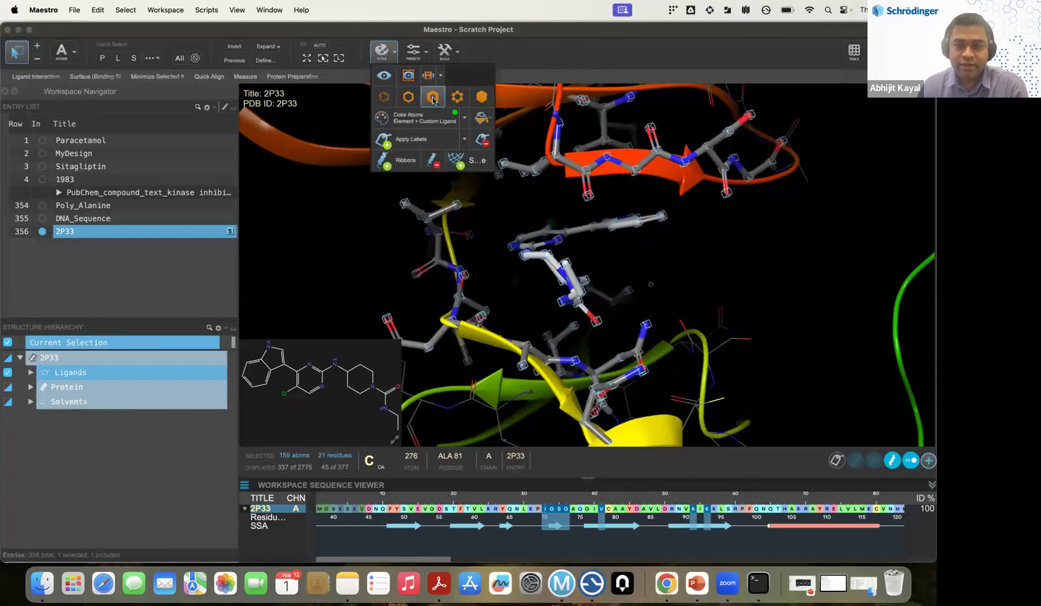
left_click(369, 253)
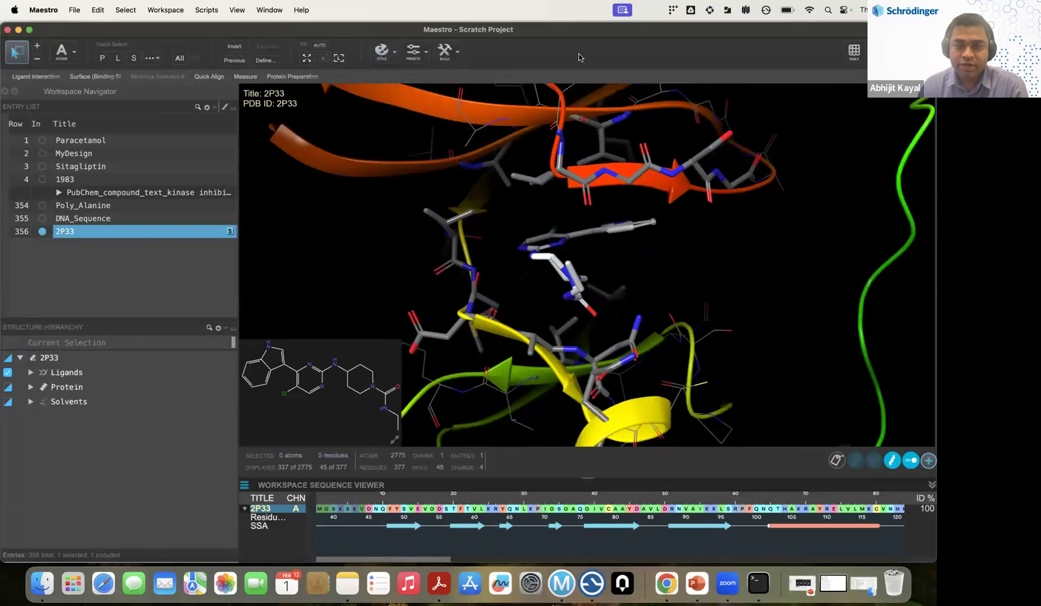
middle_click_drag(584, 247, 528, 231)
scroll(529, 232, "up", 5)
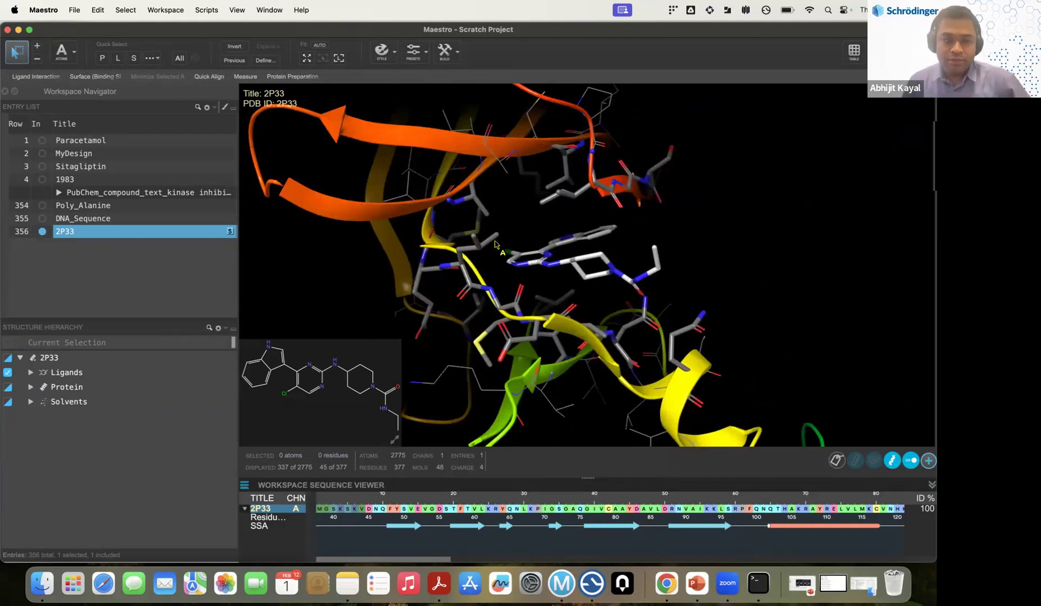
scroll(268, 288, "up", 1)
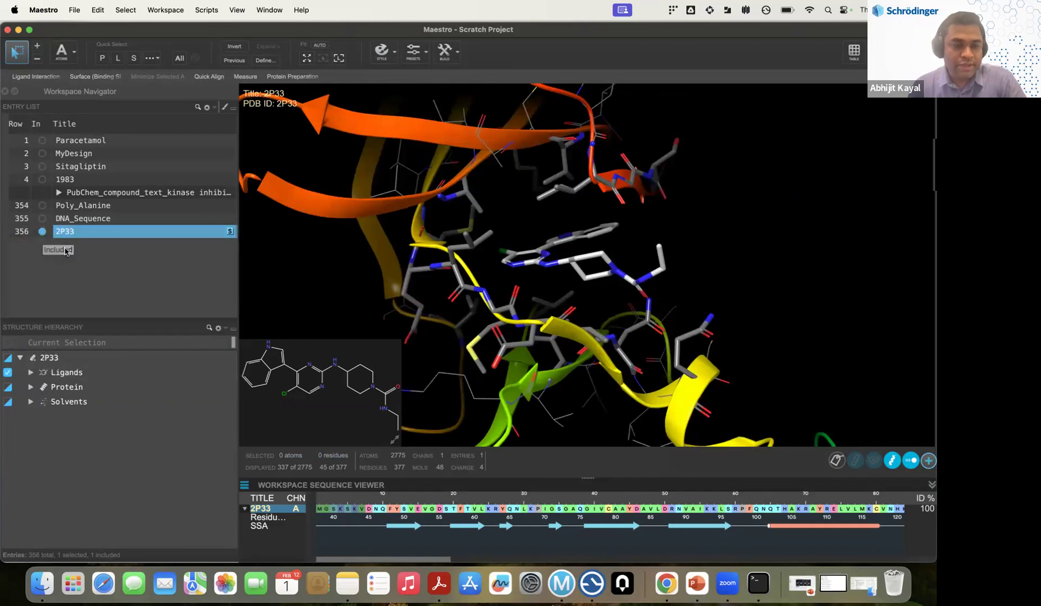
Show ligand A: J07 507 of the 2P33 structure hierarchy in ball-and-stick style.
left_click(42, 218)
left_click(42, 231)
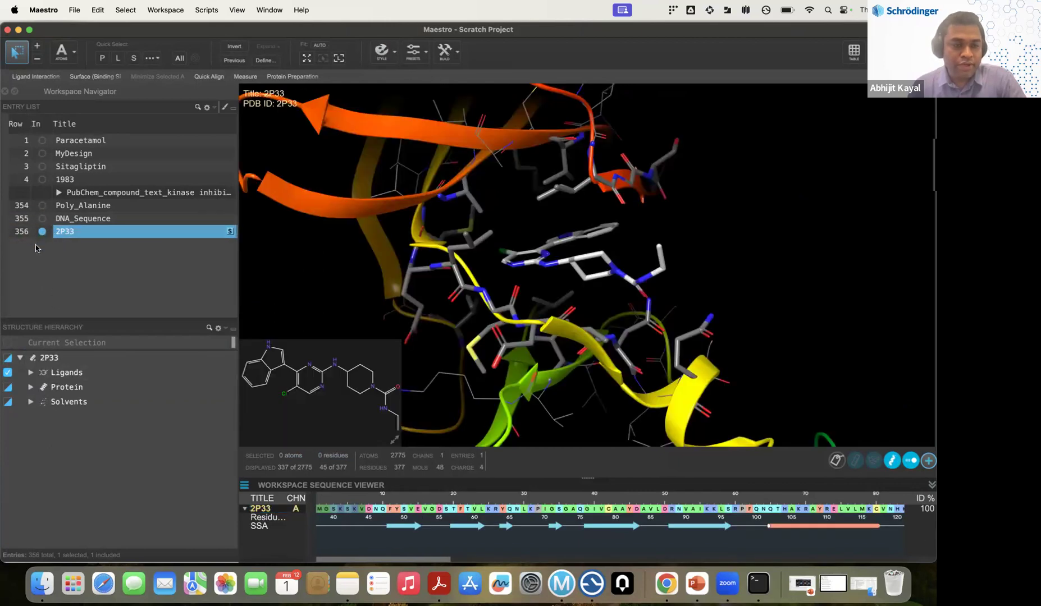
left_click(31, 373)
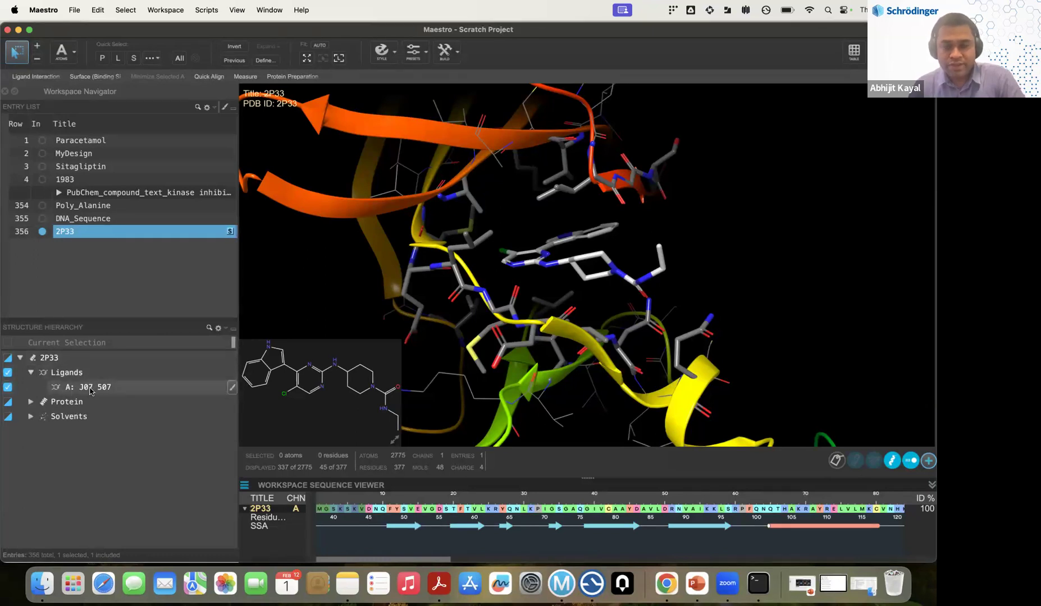
left_click(231, 388)
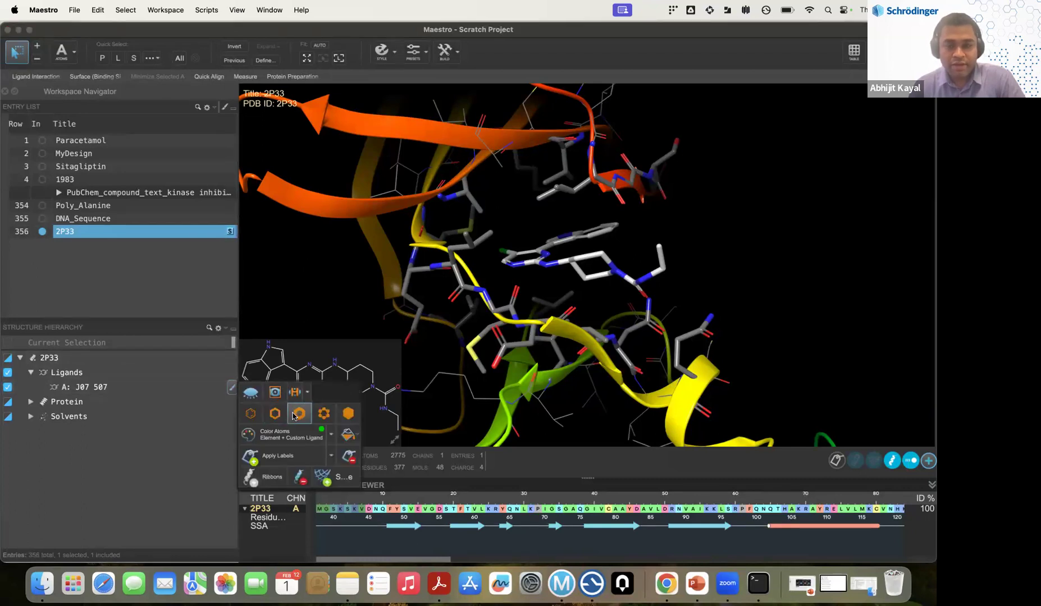
left_click(324, 414)
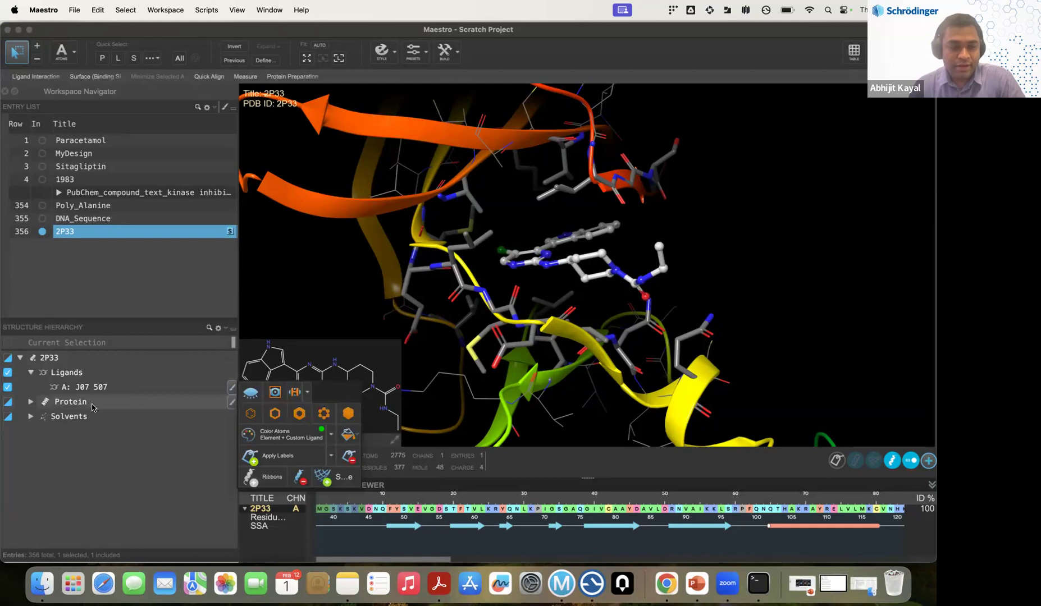
Display and select residue LEU 161 from protein Chain A in the structure hierarchy, and open its style options.
left_click(31, 402)
left_click(31, 402)
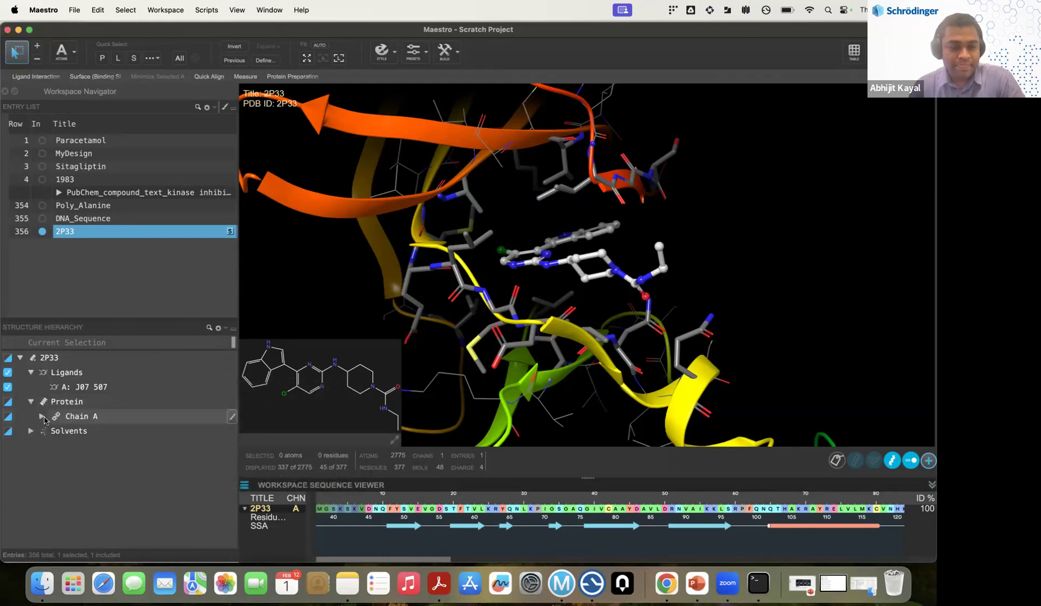
left_click(42, 417)
scroll(87, 491, "down", 5)
scroll(87, 492, "down", 10)
scroll(87, 488, "down", 8)
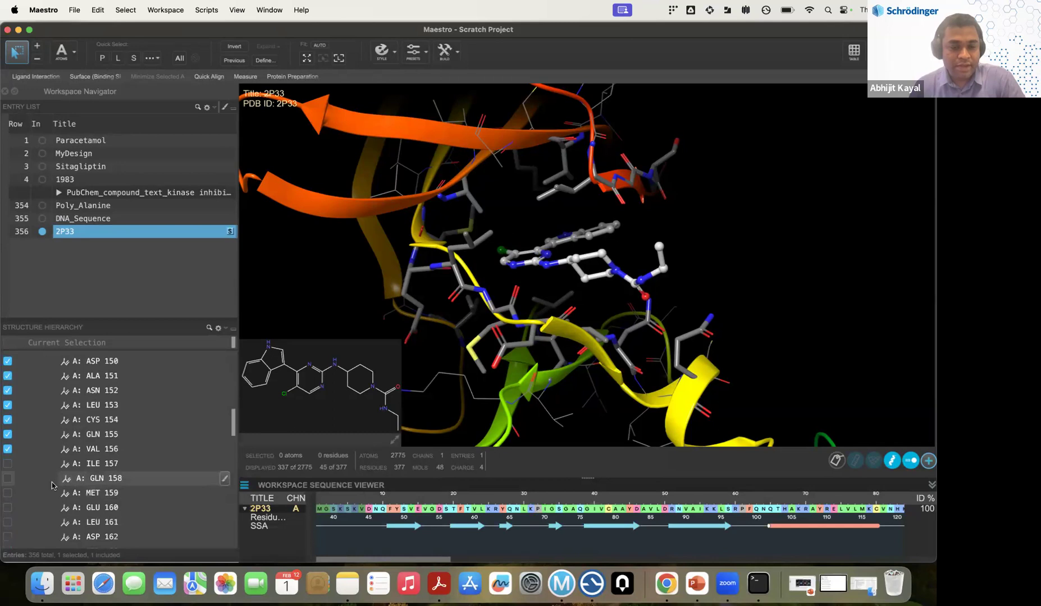
scroll(143, 484, "down", 3)
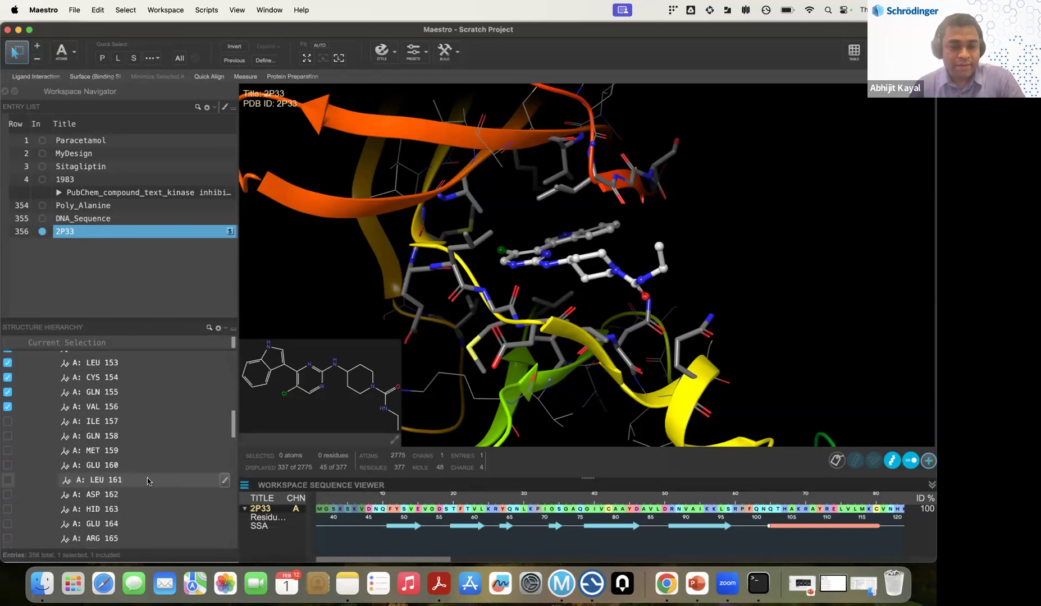
left_click(8, 480)
left_click(55, 483)
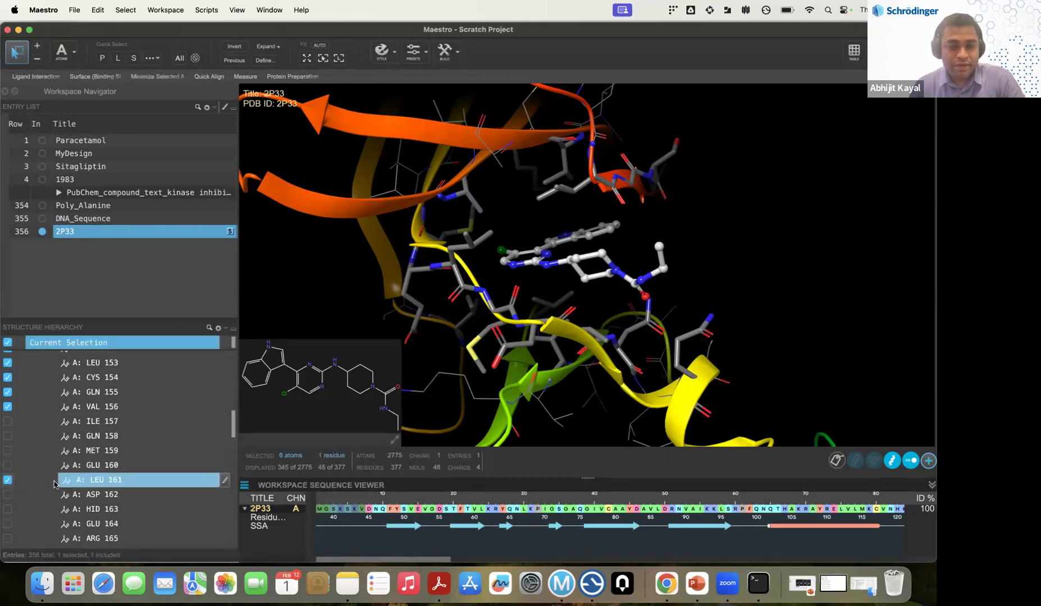
left_click(224, 480)
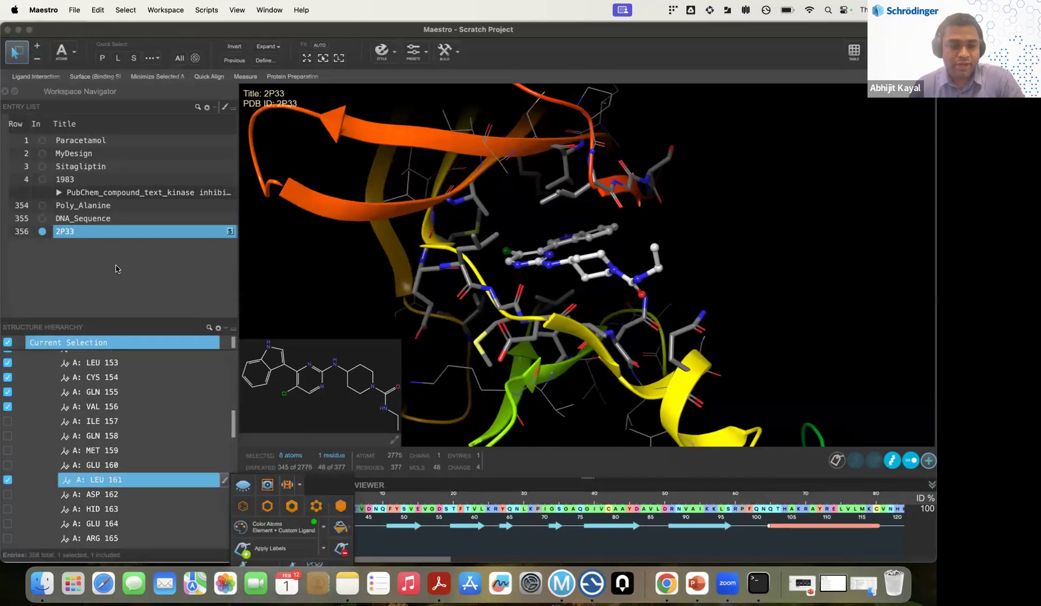
Collapse the 2P33 structure hierarchy and clear the LEU 161 selection.
scroll(173, 398, "down", 5)
scroll(173, 398, "up", 10)
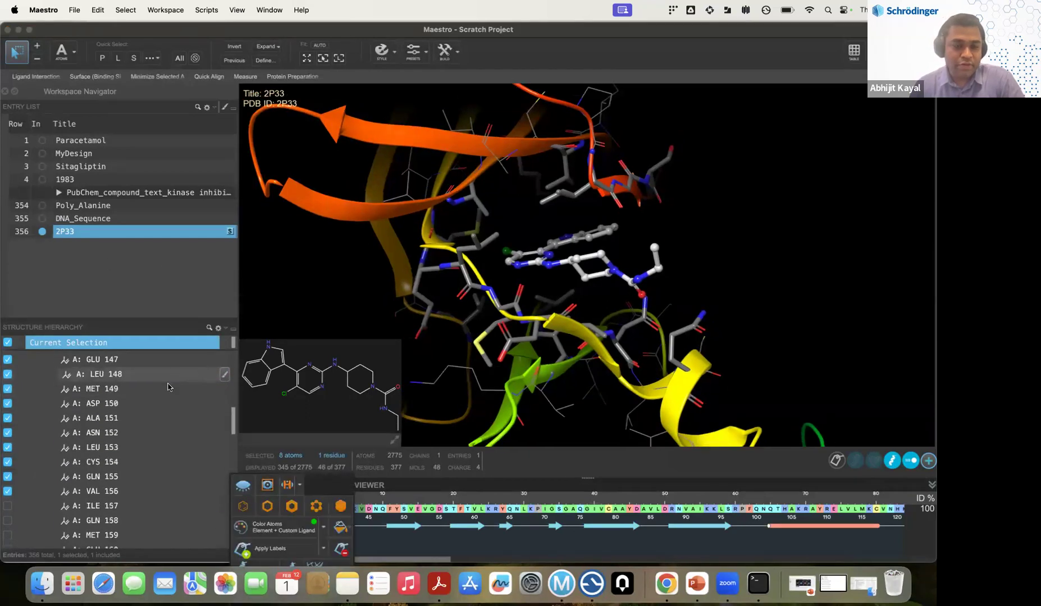
scroll(41, 426, "up", 10)
scroll(41, 426, "up", 8)
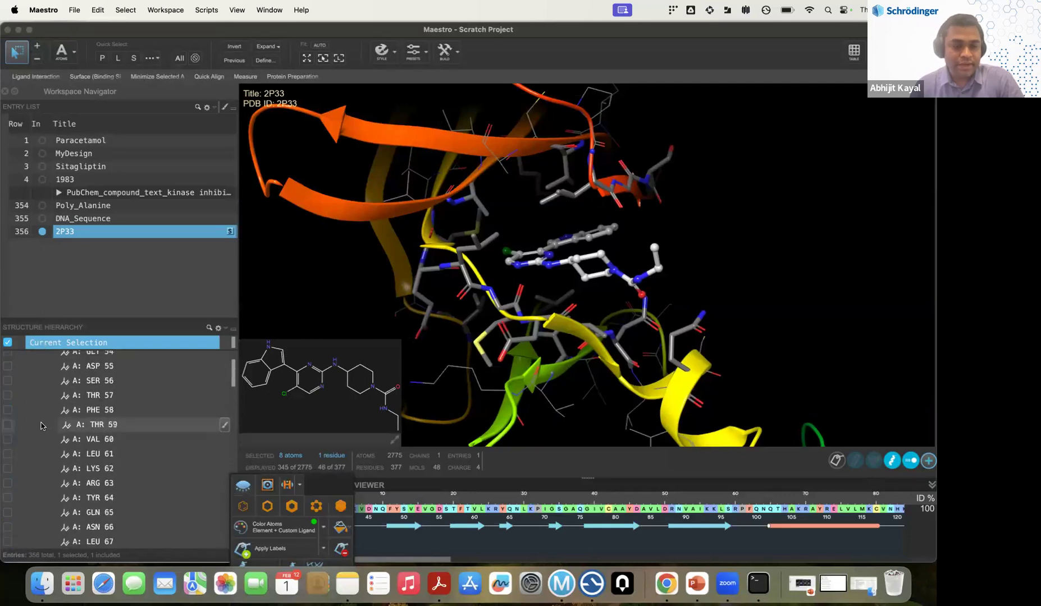
left_click(19, 357)
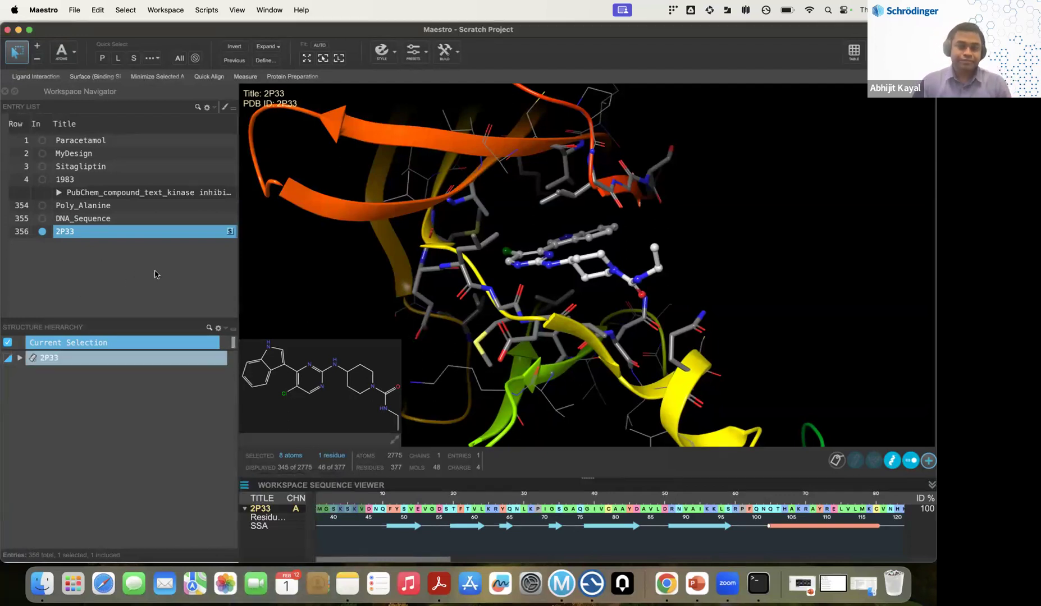
left_click(290, 263)
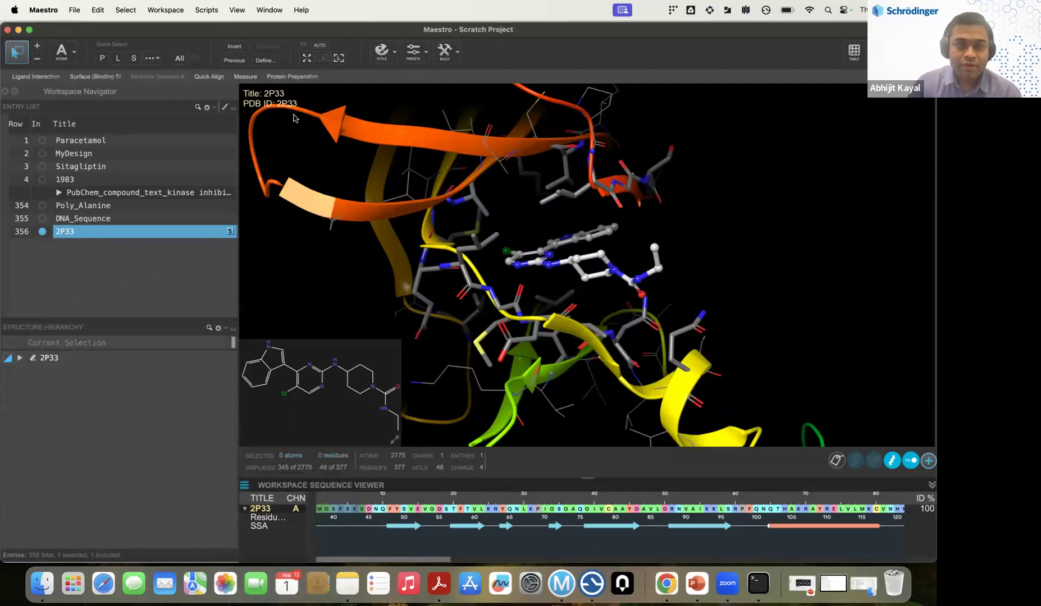
Look through the split options of the 2P33 entry without applying any.
middle_click_drag(293, 117, 405, 278)
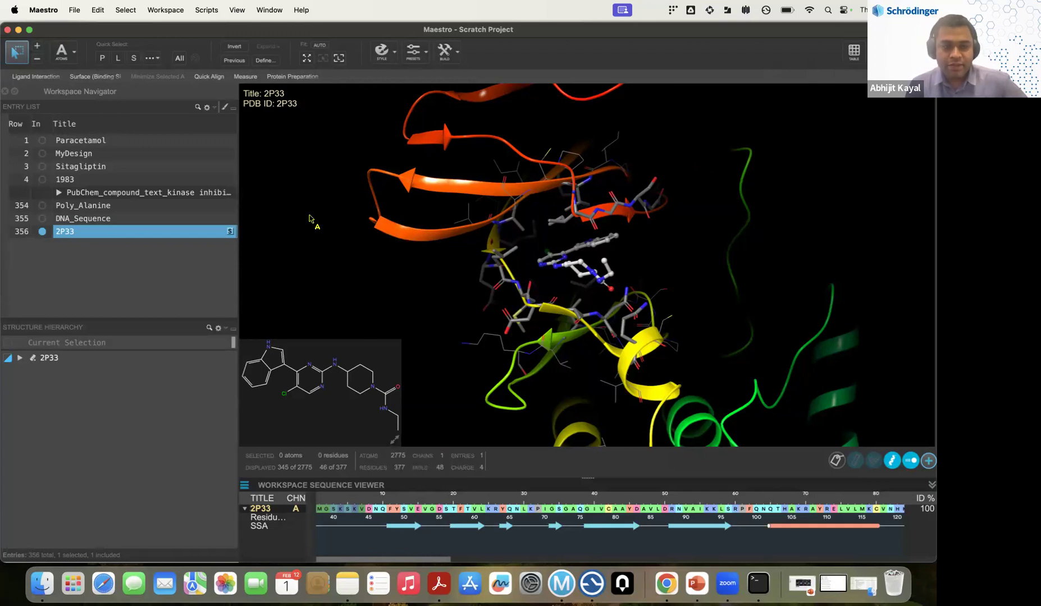
right_click(82, 234)
mouse_move(114, 285)
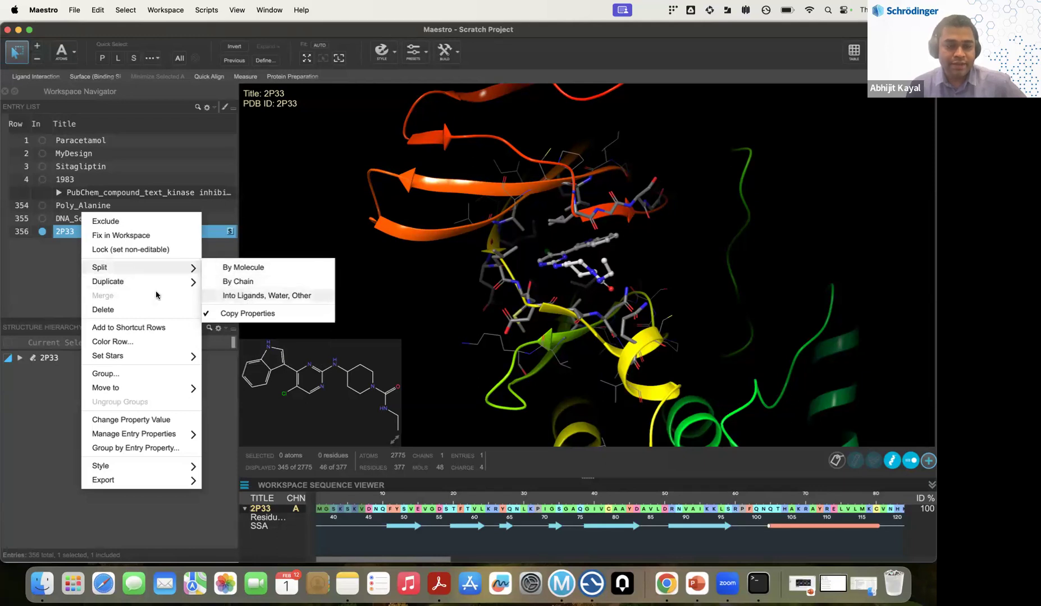
left_click(47, 291)
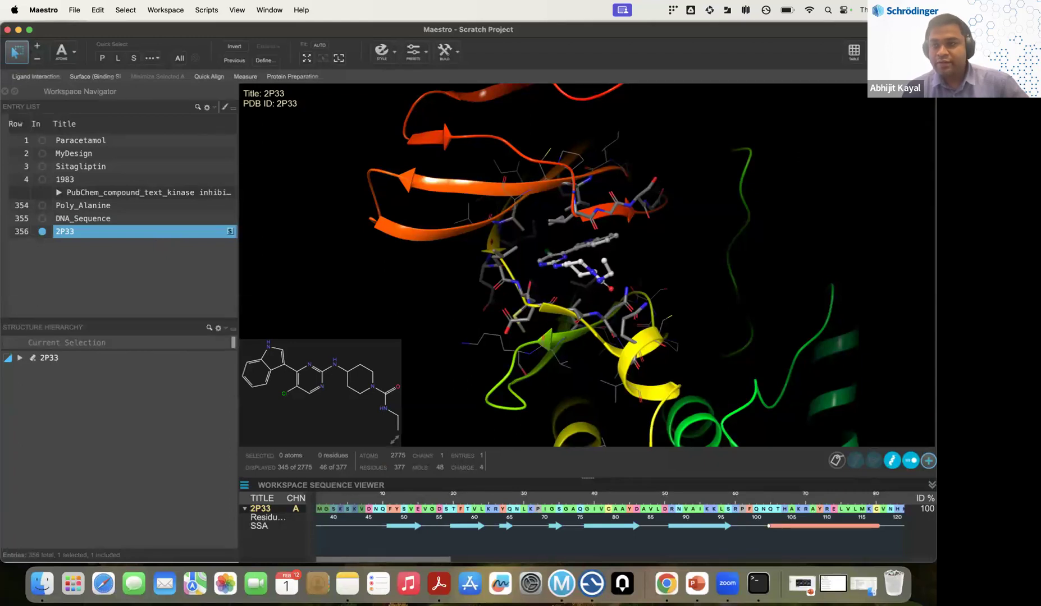
Browse the available applications and tasks, examine the tools offered under Glide, and close the task list.
left_click(919, 52)
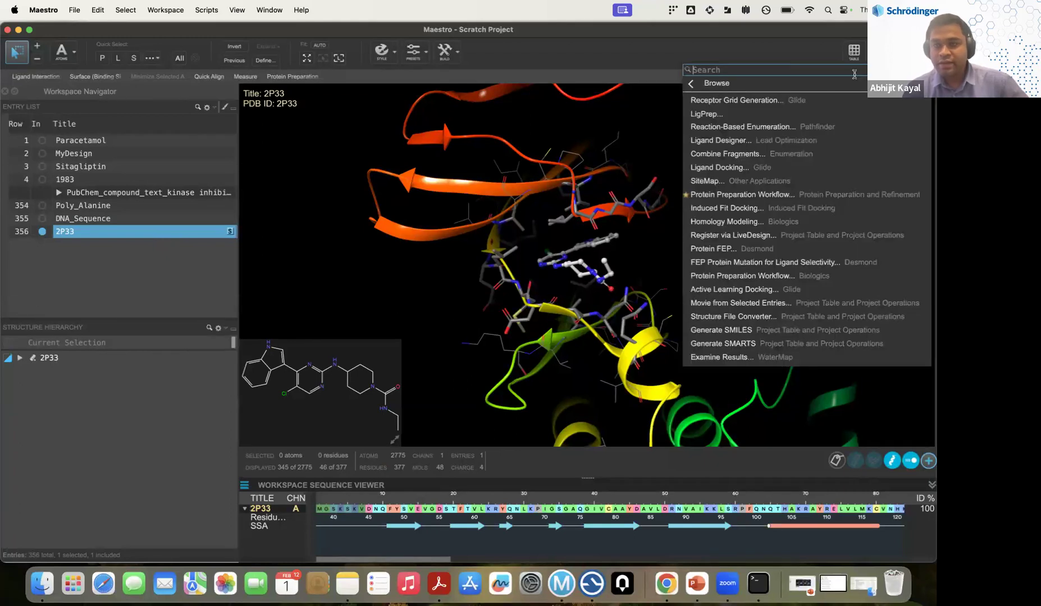
left_click(706, 84)
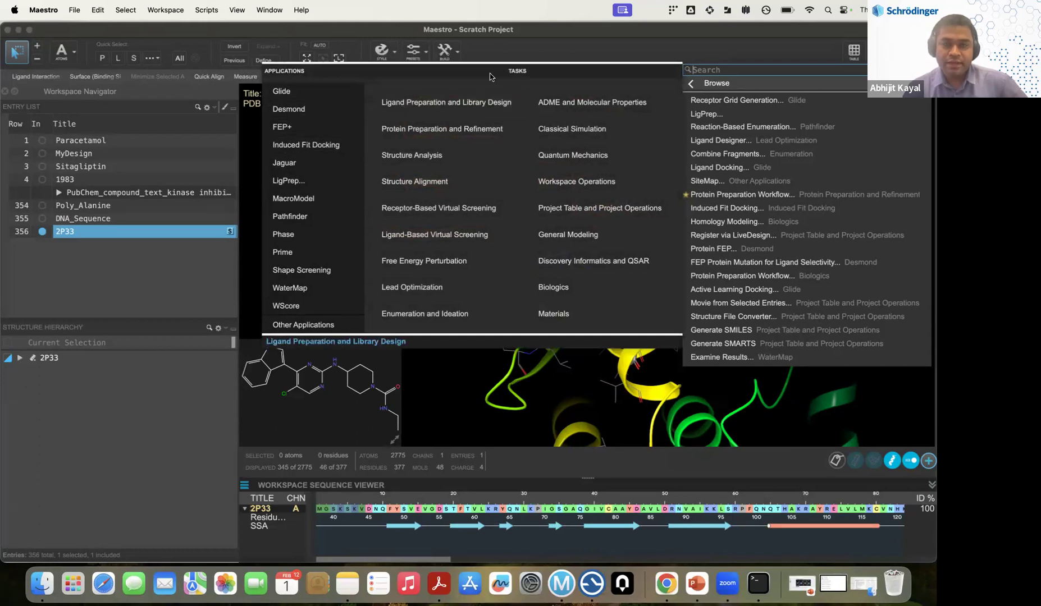
left_click(269, 92)
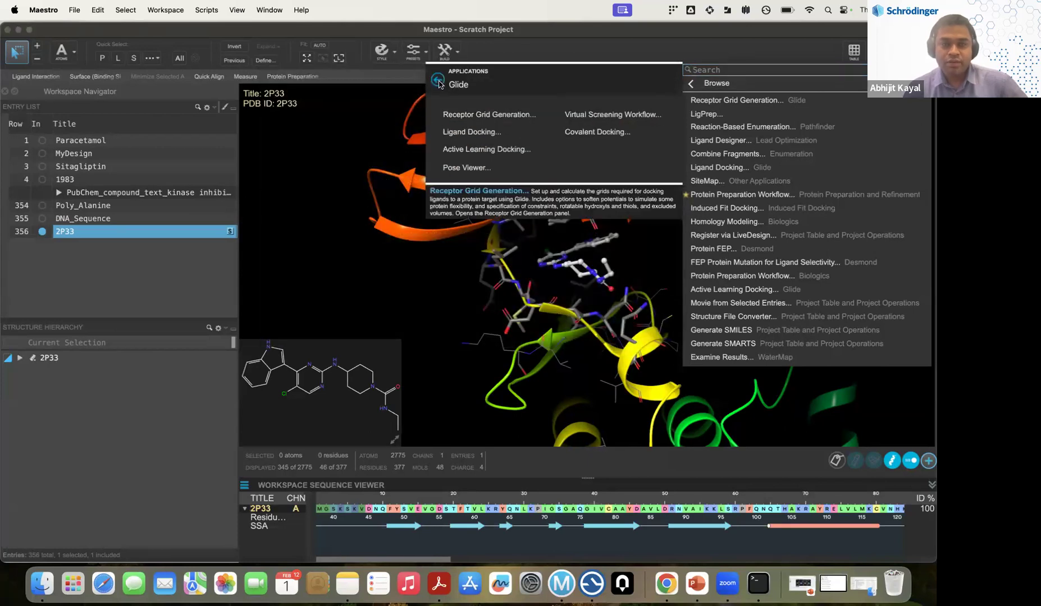
left_click(438, 82)
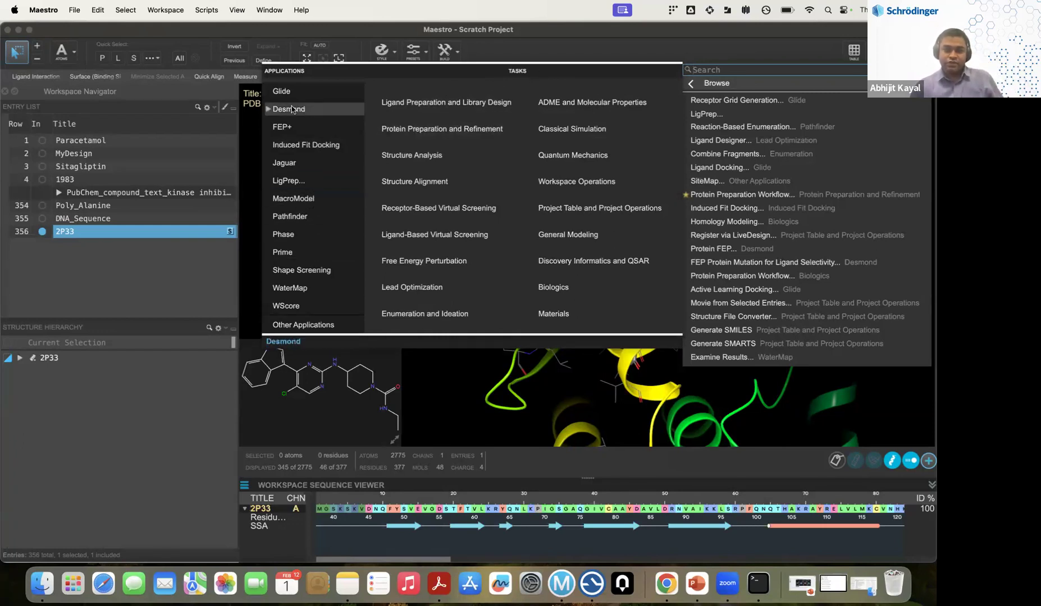
left_click(271, 92)
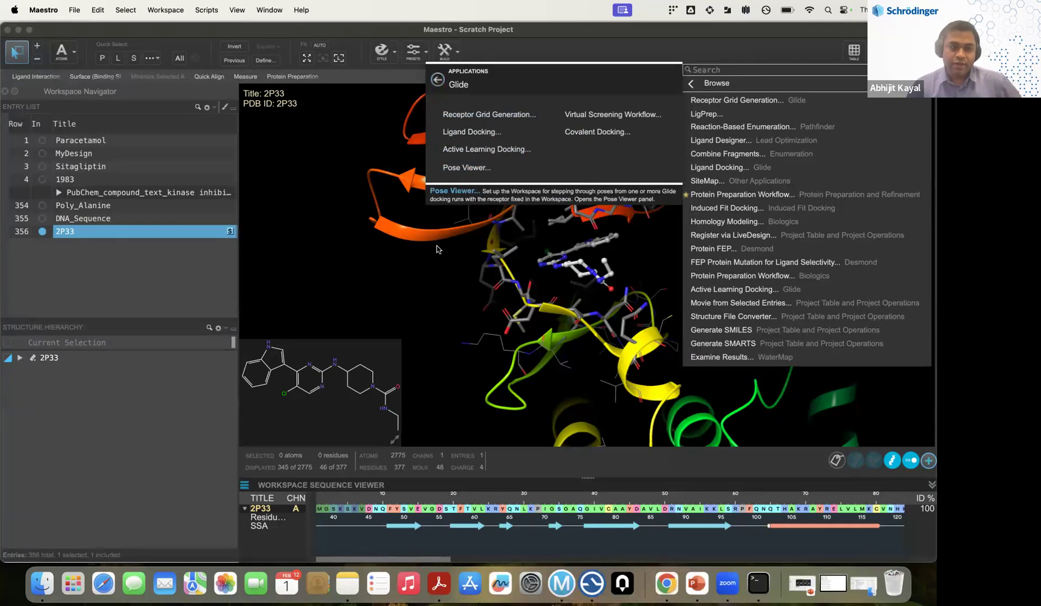
left_click(416, 288)
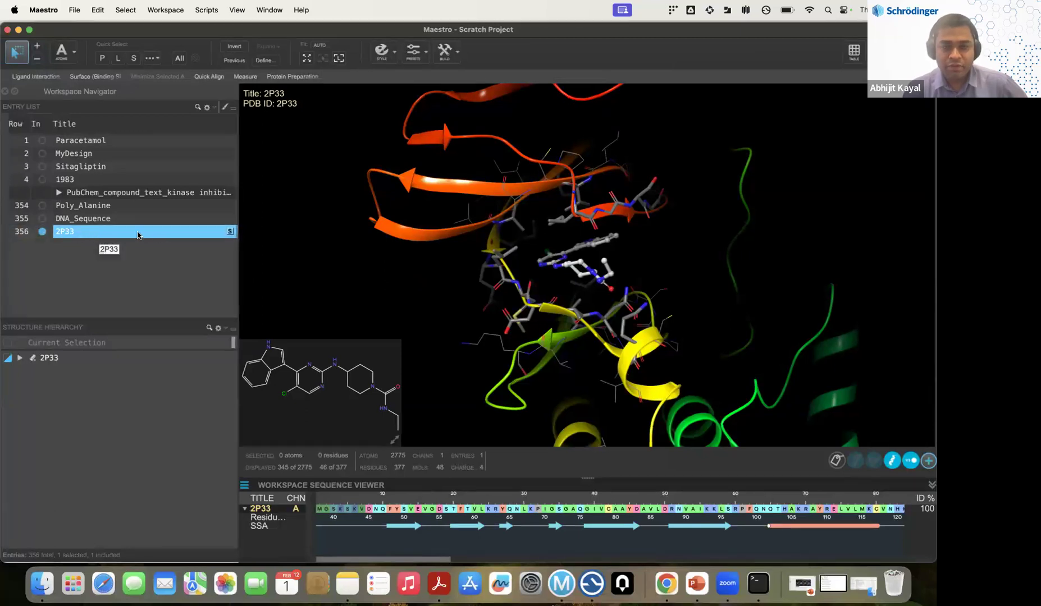
Split the 2P33 entry into ligands, water and other, and include only the 2P33_waters entry in the workspace.
right_click(116, 234)
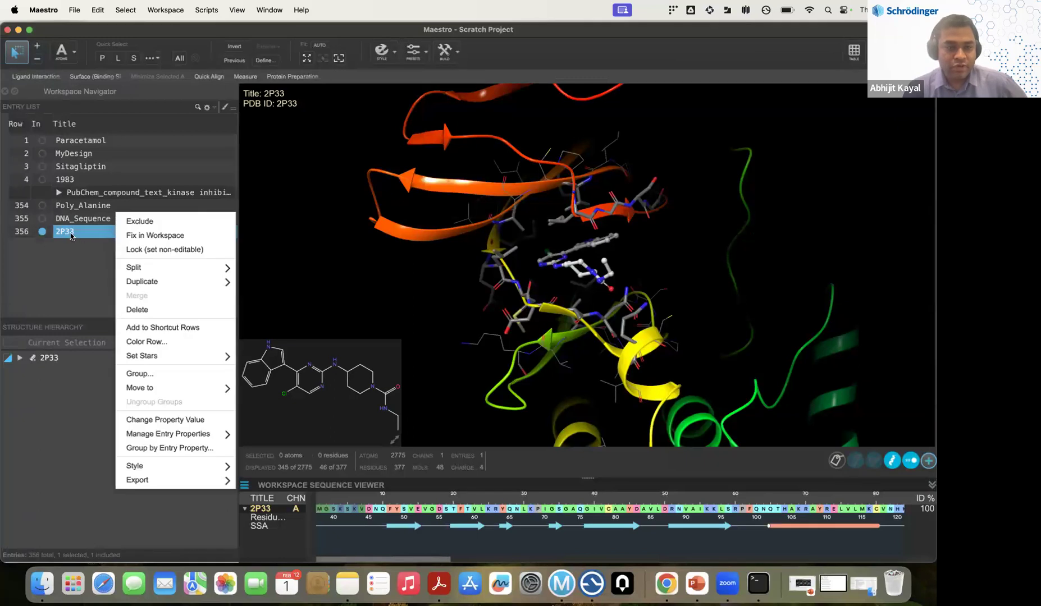
mouse_move(139, 268)
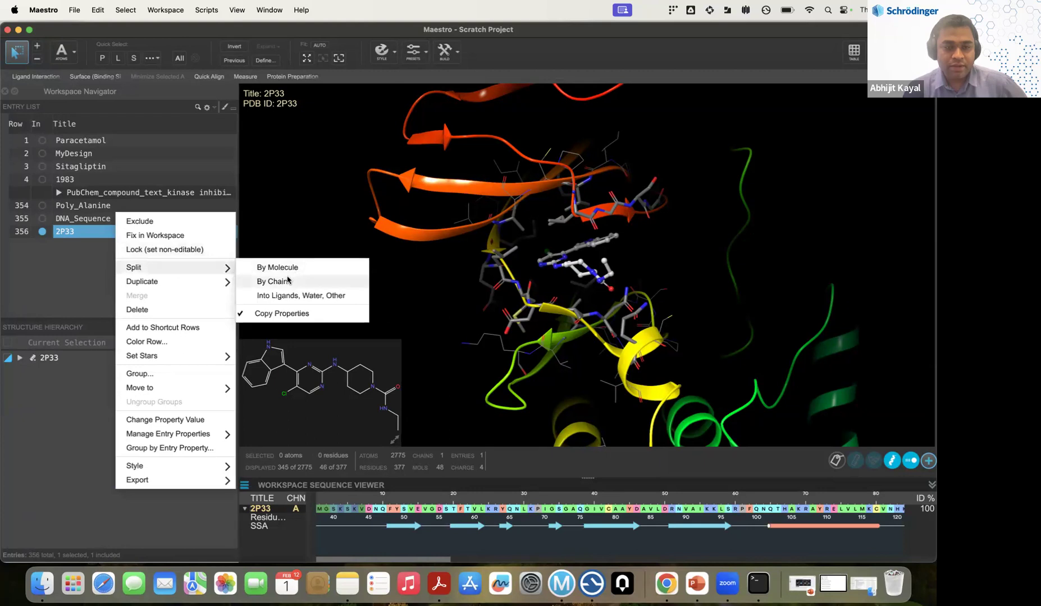
left_click(285, 296)
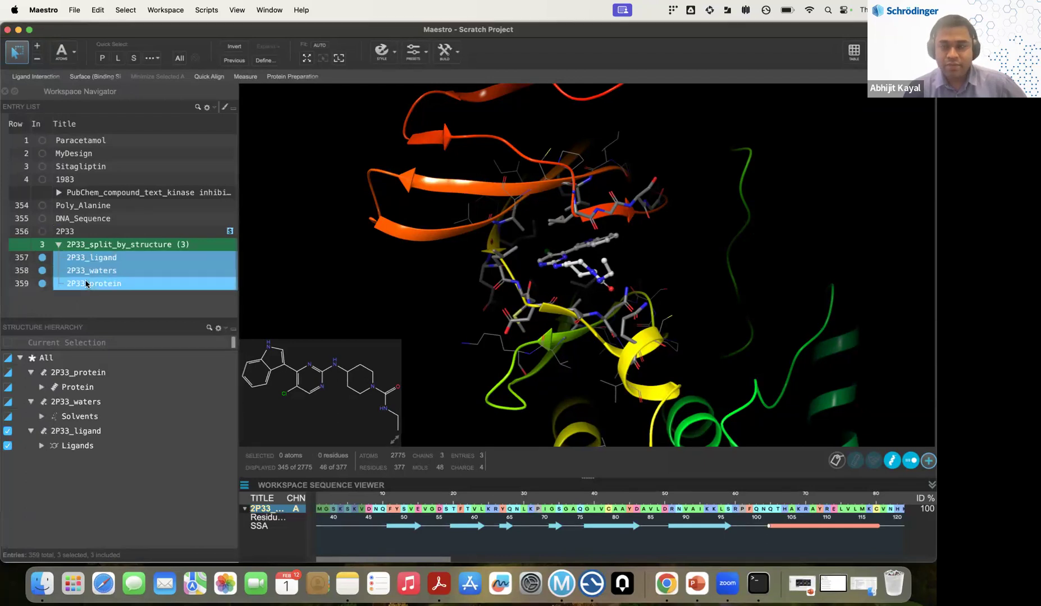
left_click(42, 270)
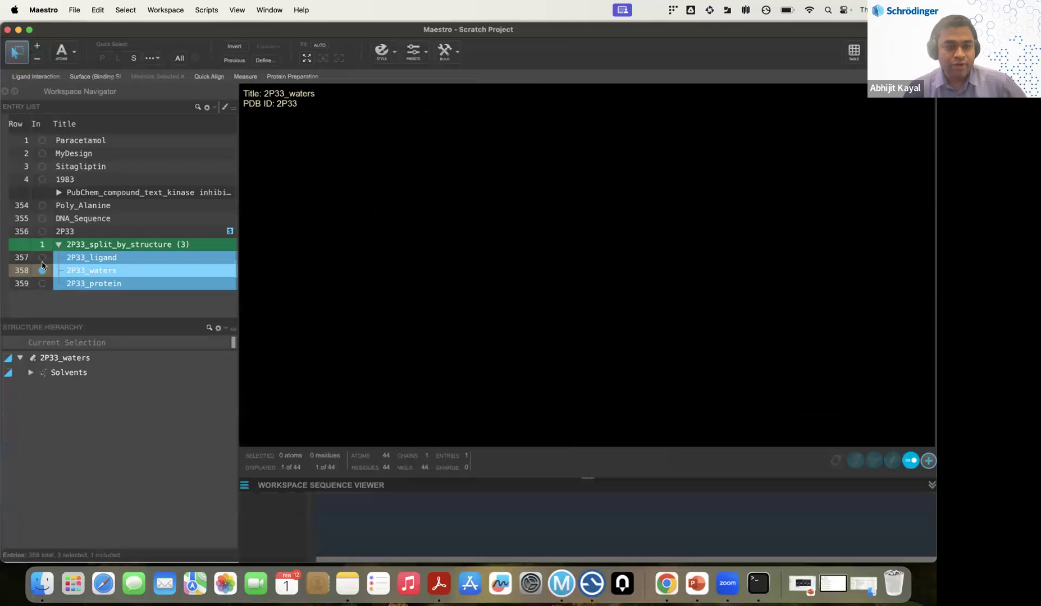
View the split ligand, protein and waters entries in turn, and include and select only 2P33_ligand for a closer look.
left_click(42, 258)
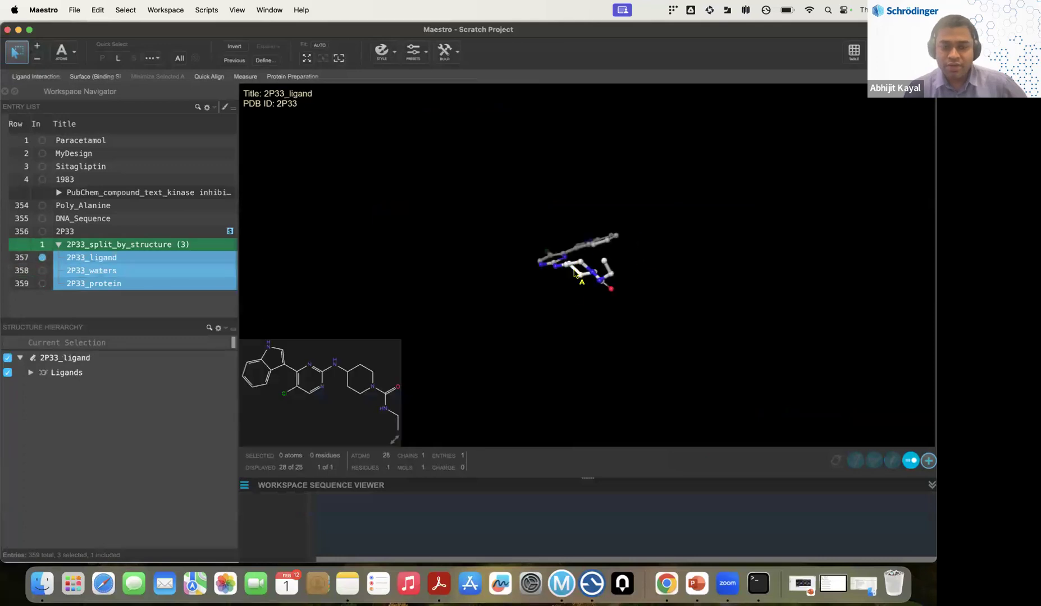
left_click(42, 284)
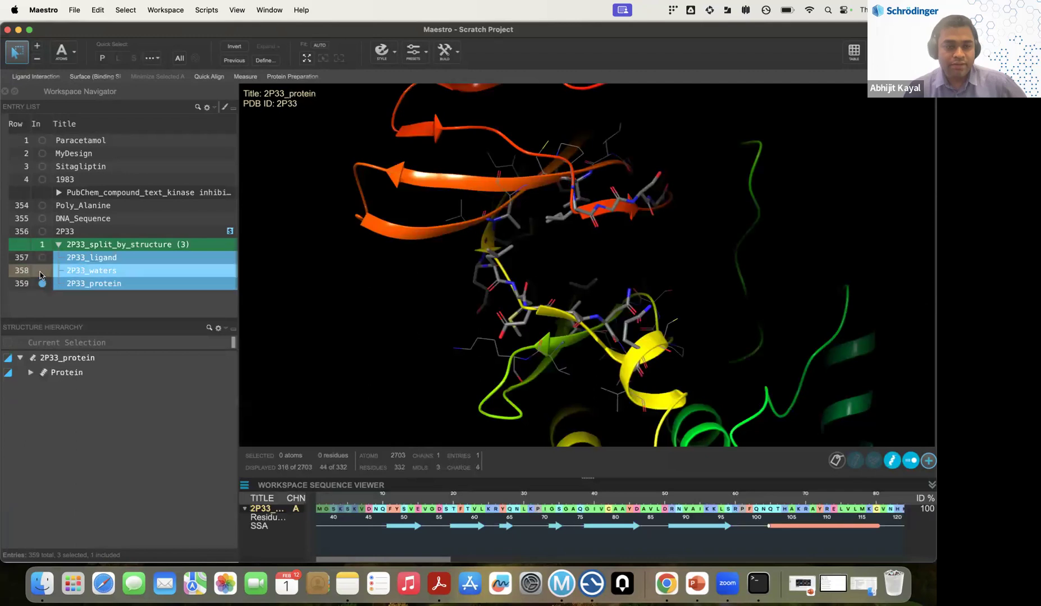
left_click(42, 270)
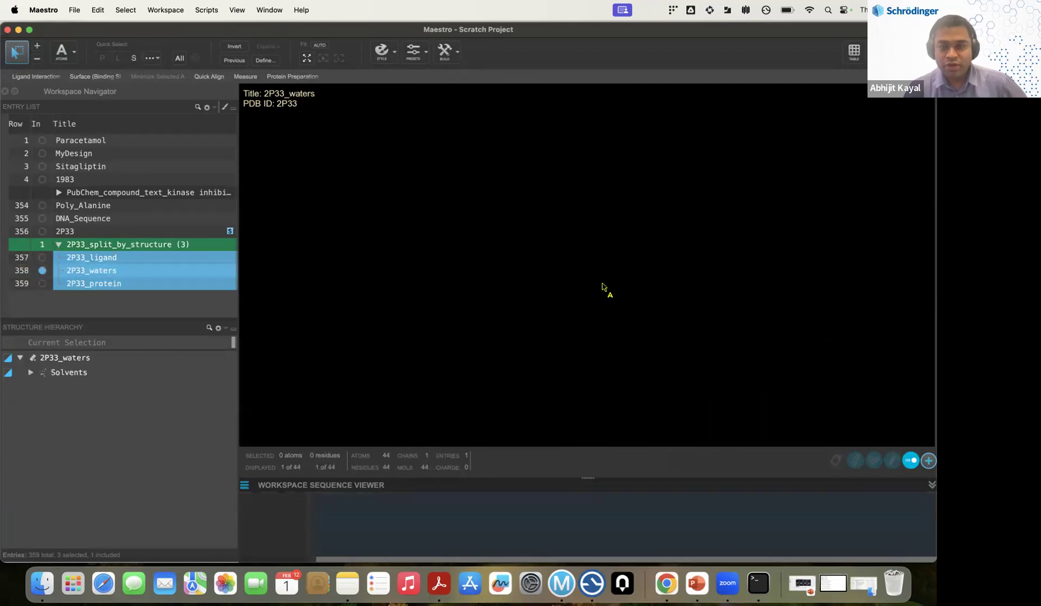
left_click(42, 258)
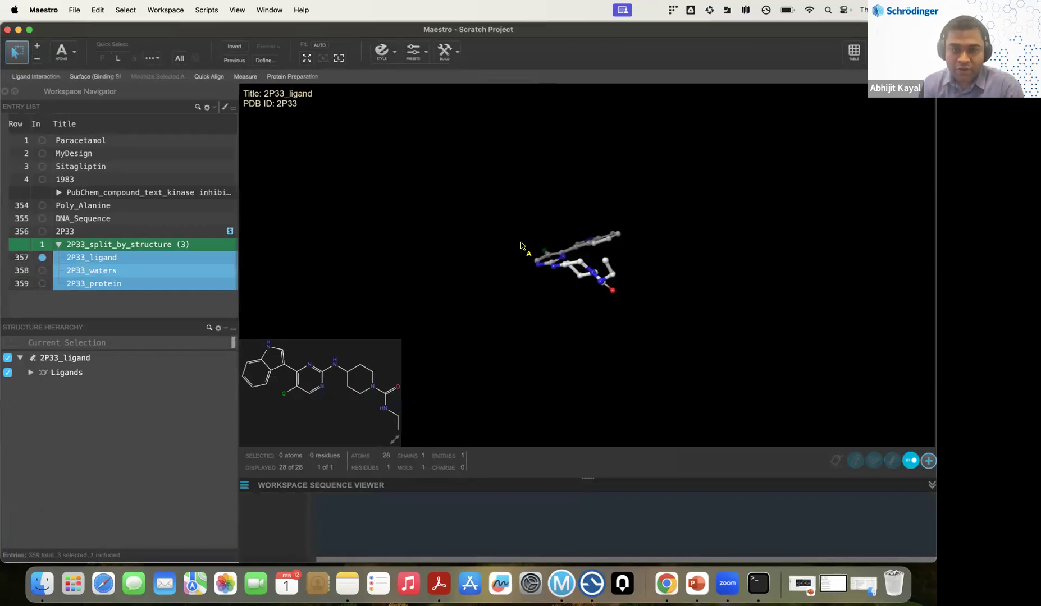
scroll(507, 262, "up", 5)
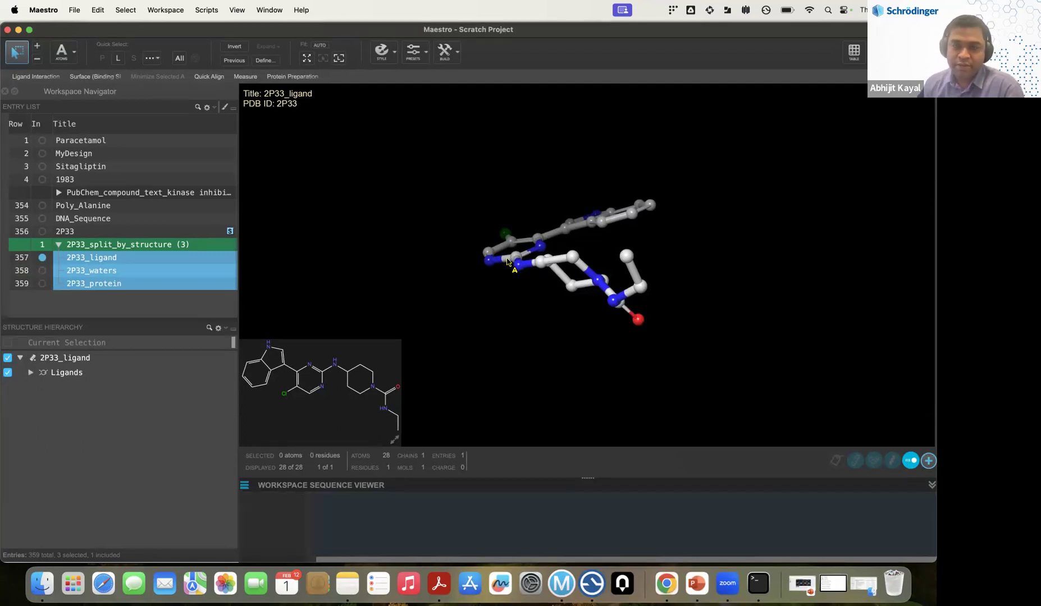
middle_click_drag(493, 186, 512, 225)
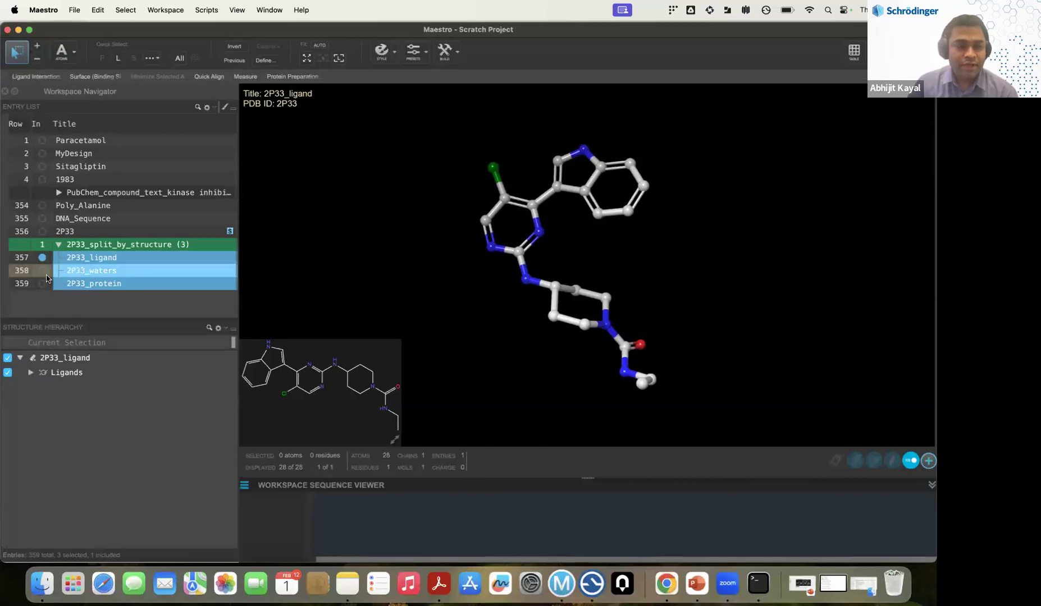
left_click(103, 262)
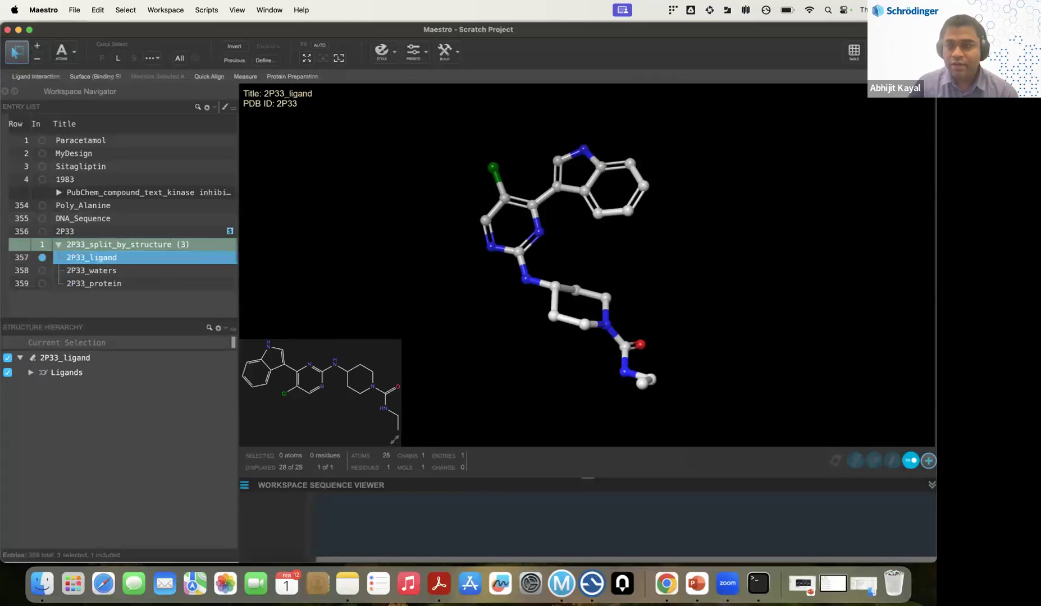
Search the tasks for "ligp", open LigPrep to view its settings, and close it.
left_click(884, 50)
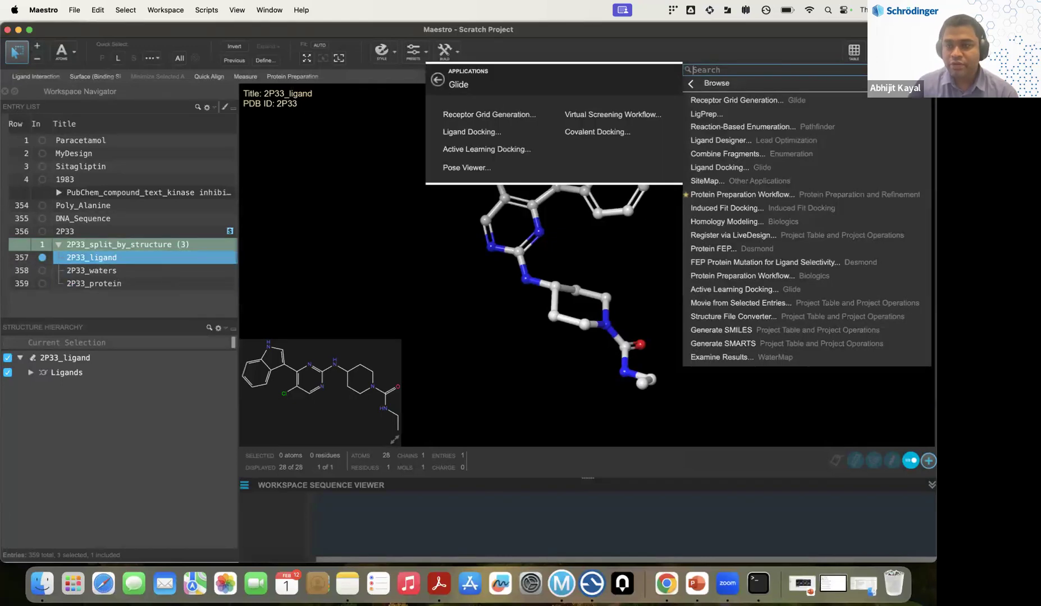
left_click(692, 85)
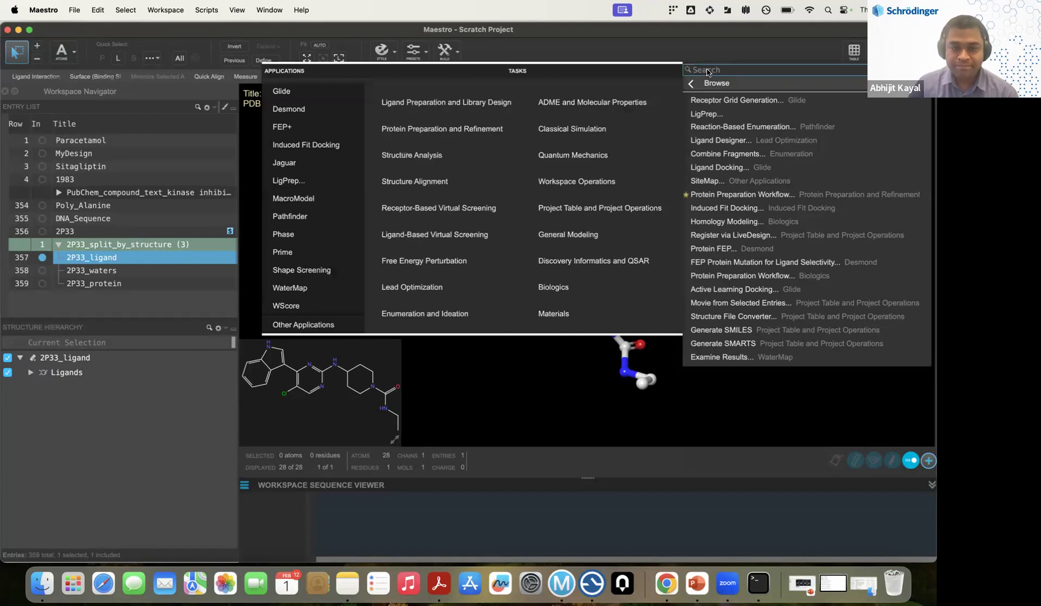
left_click(741, 71)
type("lig")
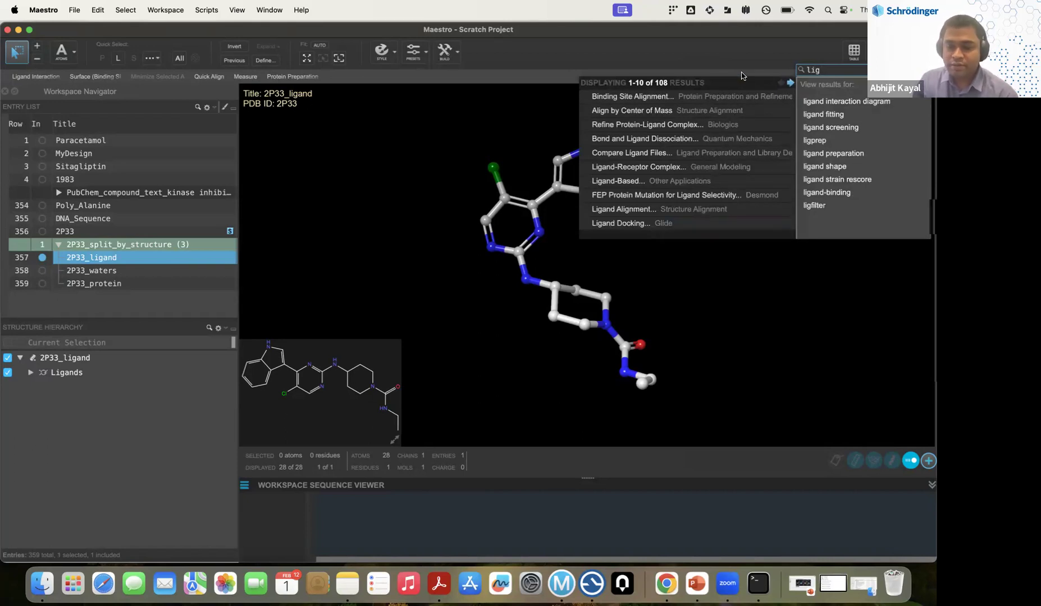
type("p")
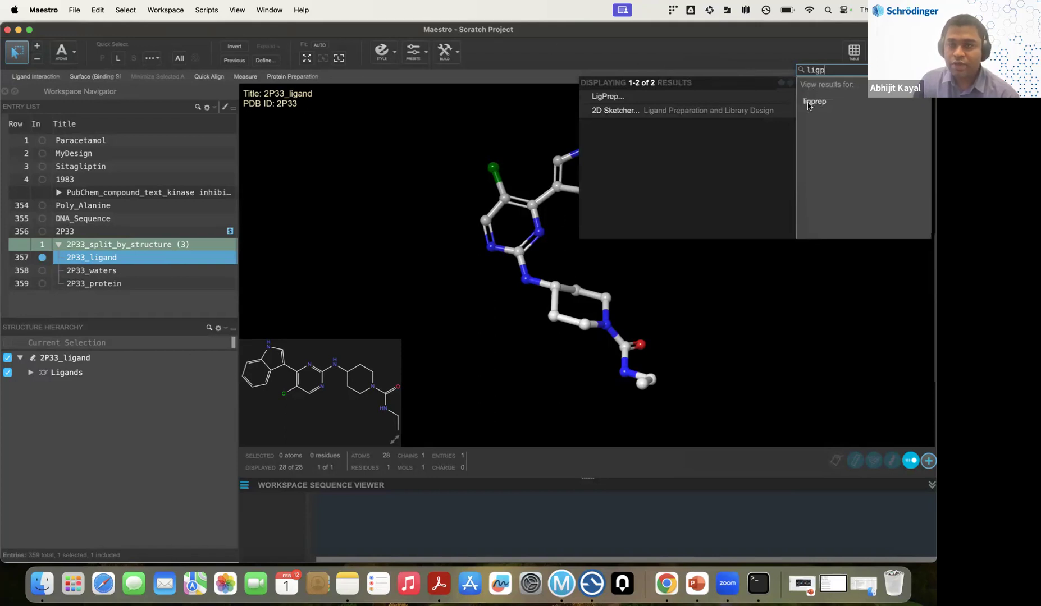
left_click(609, 96)
left_click_drag(381, 159, 382, 96)
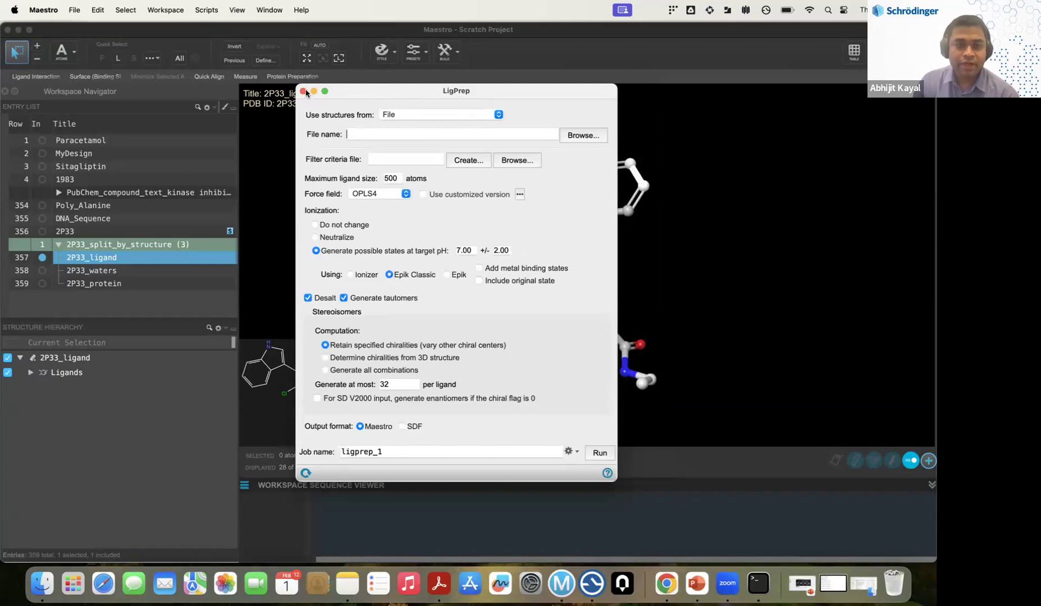
left_click(302, 94)
Find LigPrep with the task search "ligp", mark it as a favorite, and try opening it from the favorites before closing it.
left_click(846, 85)
type("ligp")
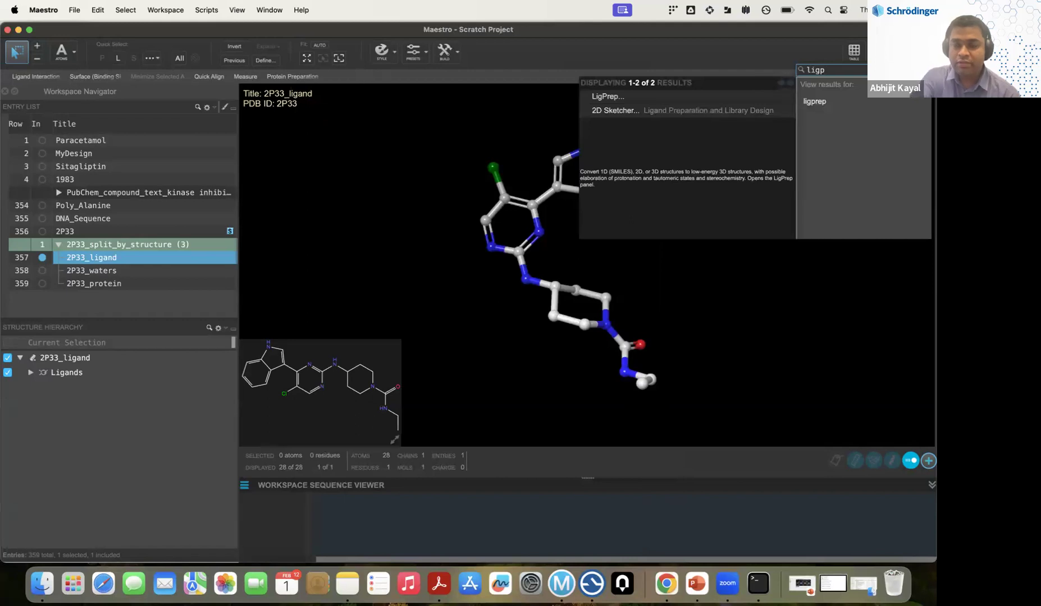
key("BackSpace")
key("BackSpace")
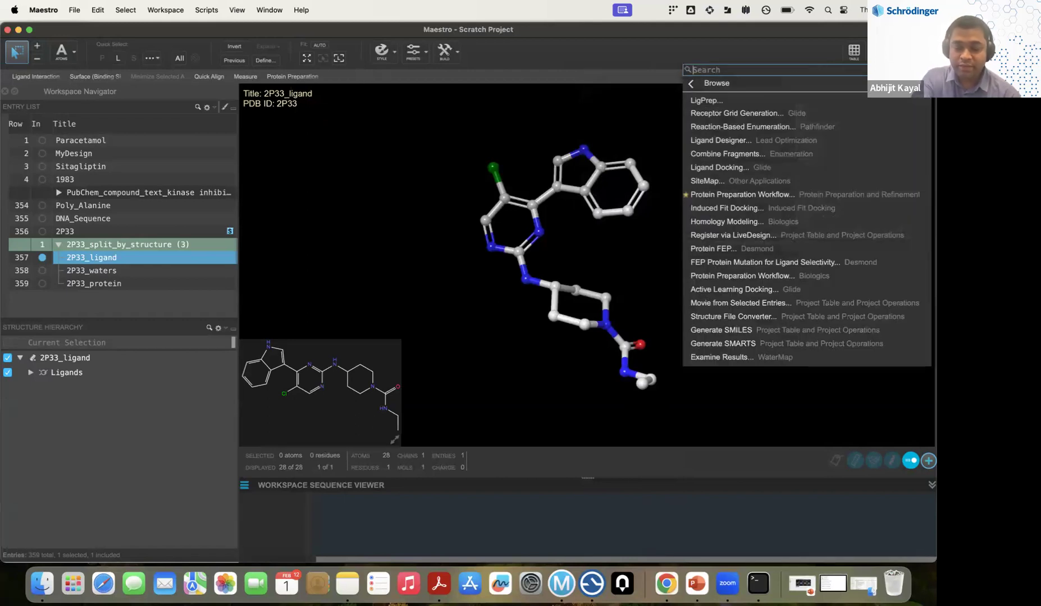
type("gp")
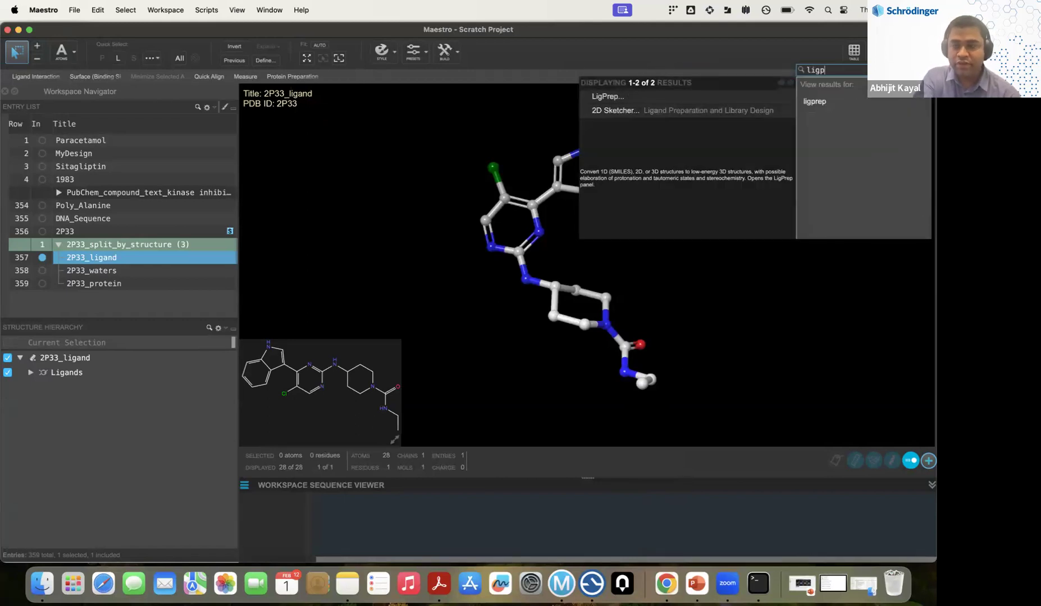
left_click(582, 100)
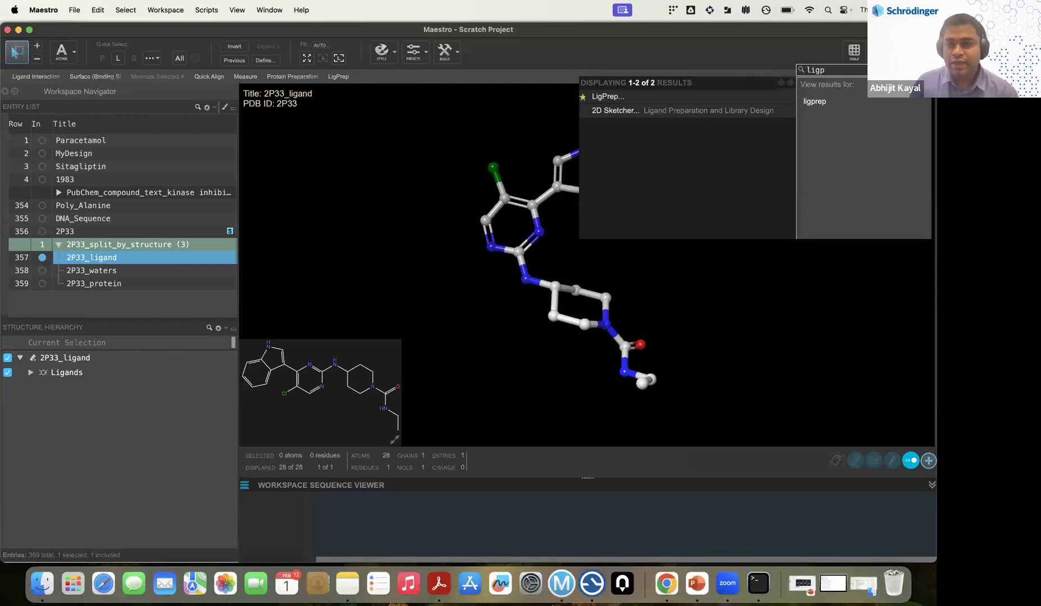
left_click(924, 70)
left_click(464, 156)
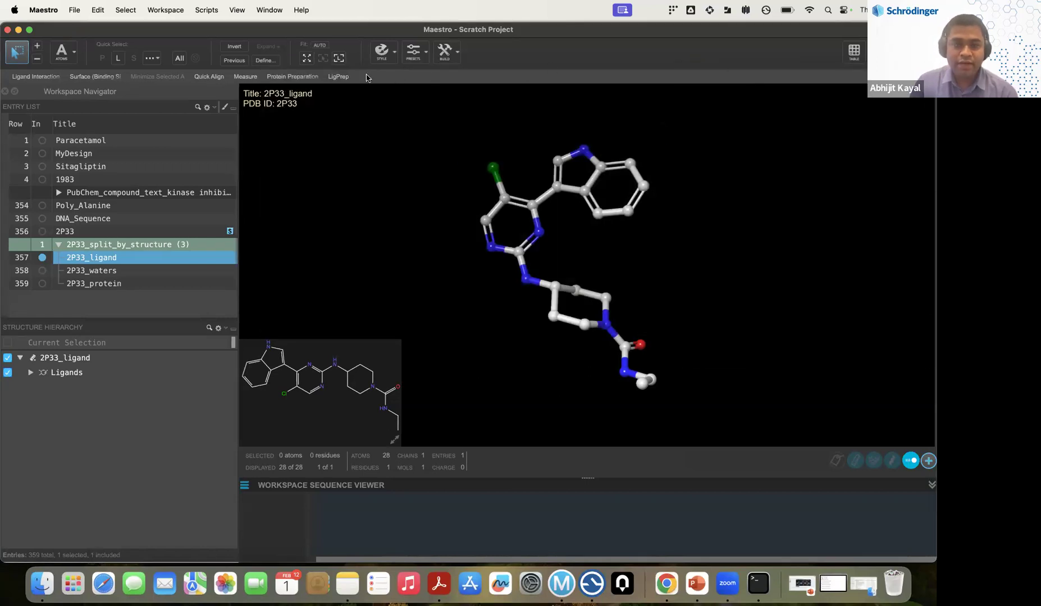
left_click(342, 78)
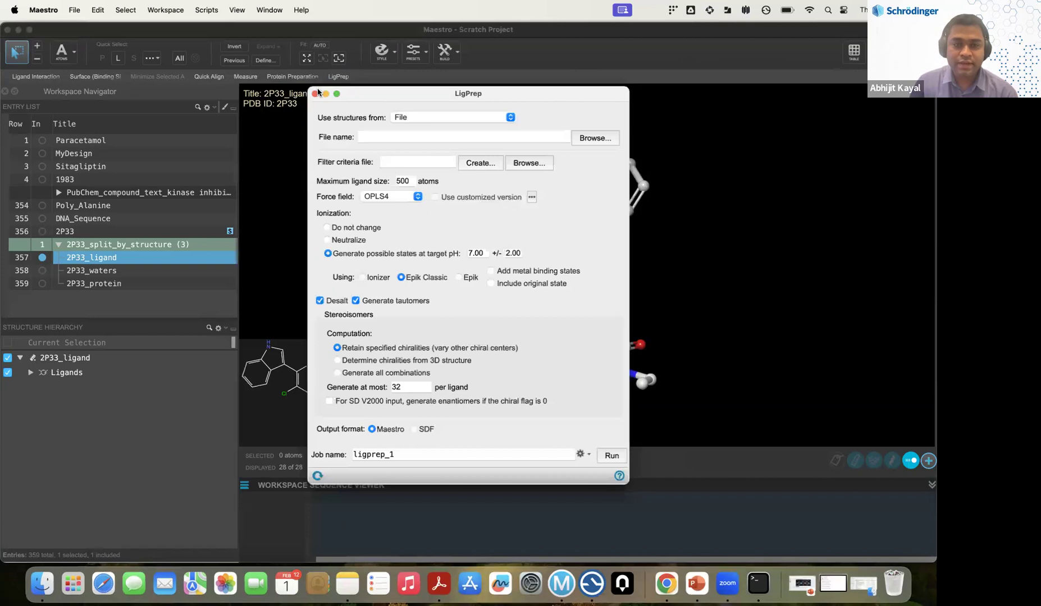
left_click(315, 94)
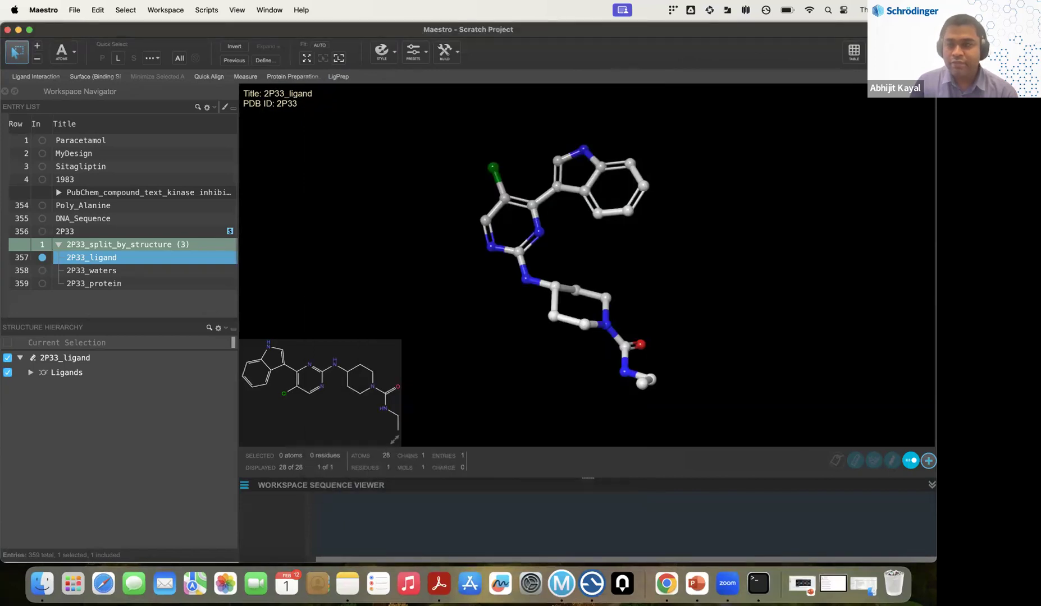
Remove LigPrep from the favorite tasks and add it back.
left_click(924, 70)
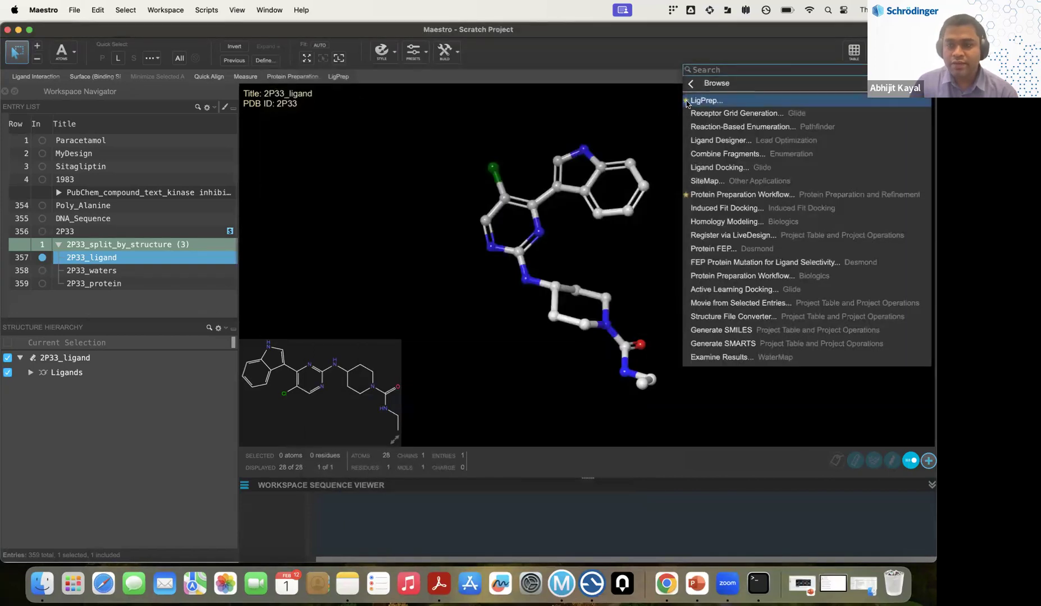
left_click(686, 101)
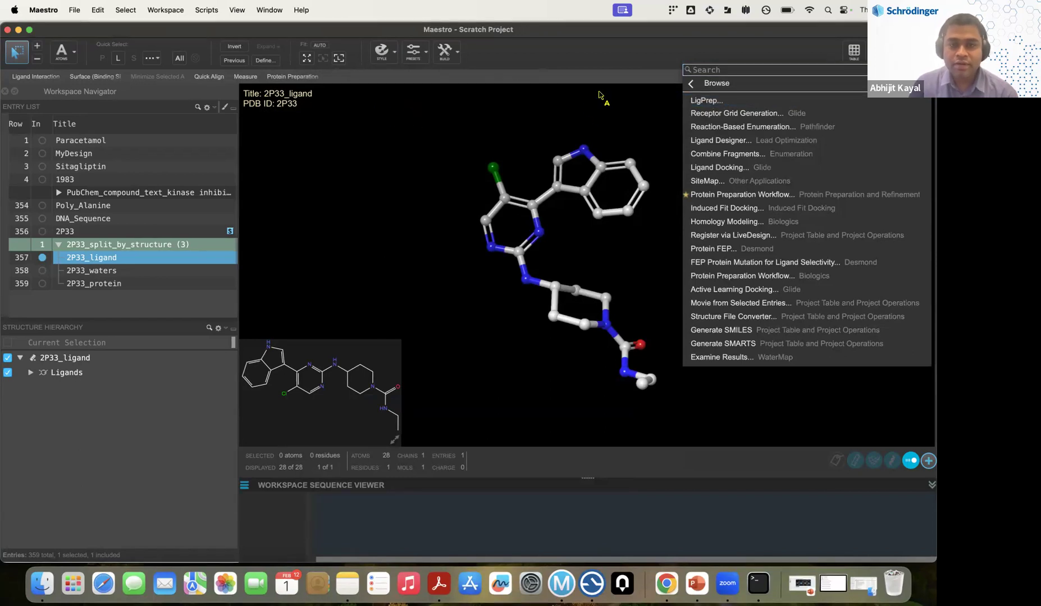
left_click(686, 101)
left_click(445, 121)
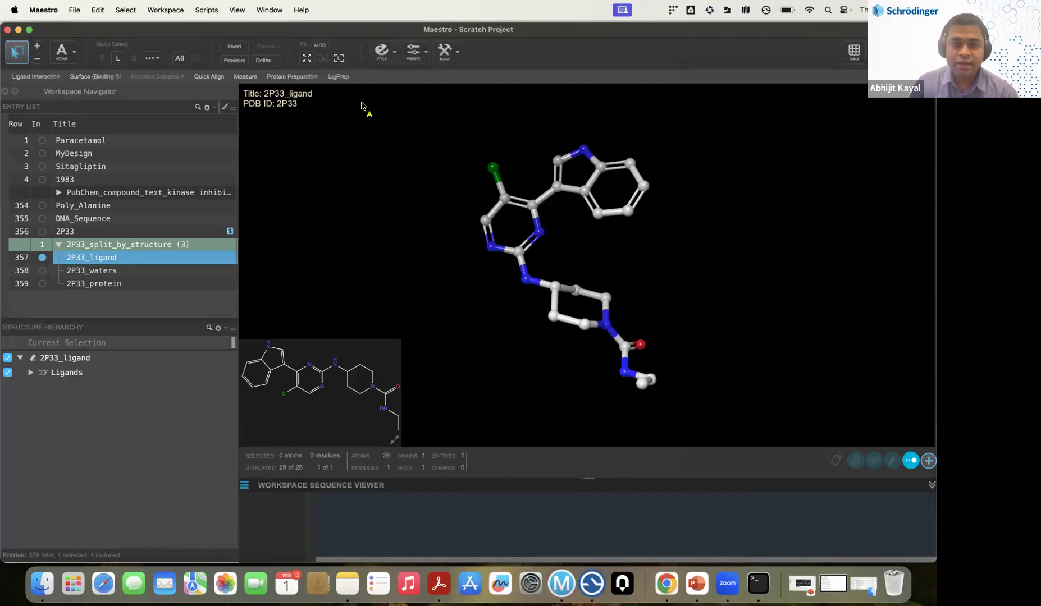
Open LigPrep from the favorites and set its structure source to Project Table (1 selected).
left_click(340, 79)
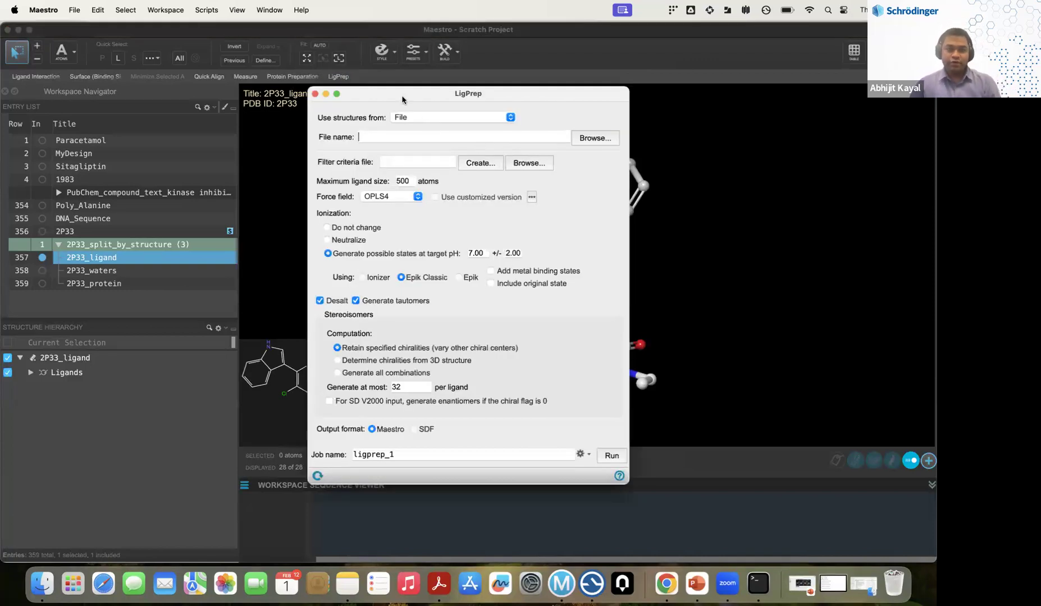
mouse_move(402, 94)
left_mouse_down()
mouse_move(385, 95)
mouse_move(466, 85)
mouse_move(401, 82)
left_mouse_up()
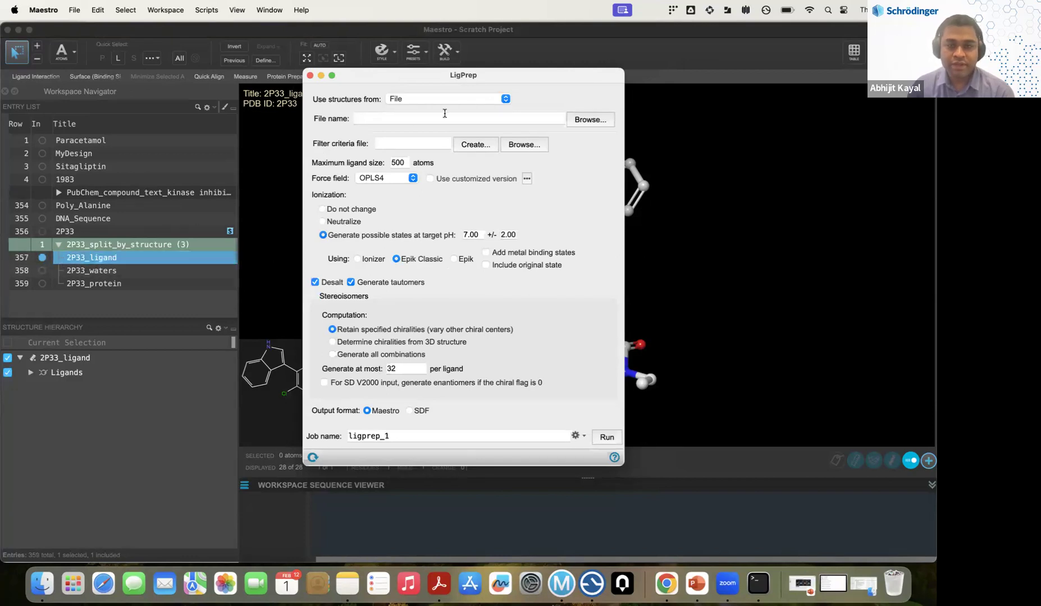
left_click(506, 99)
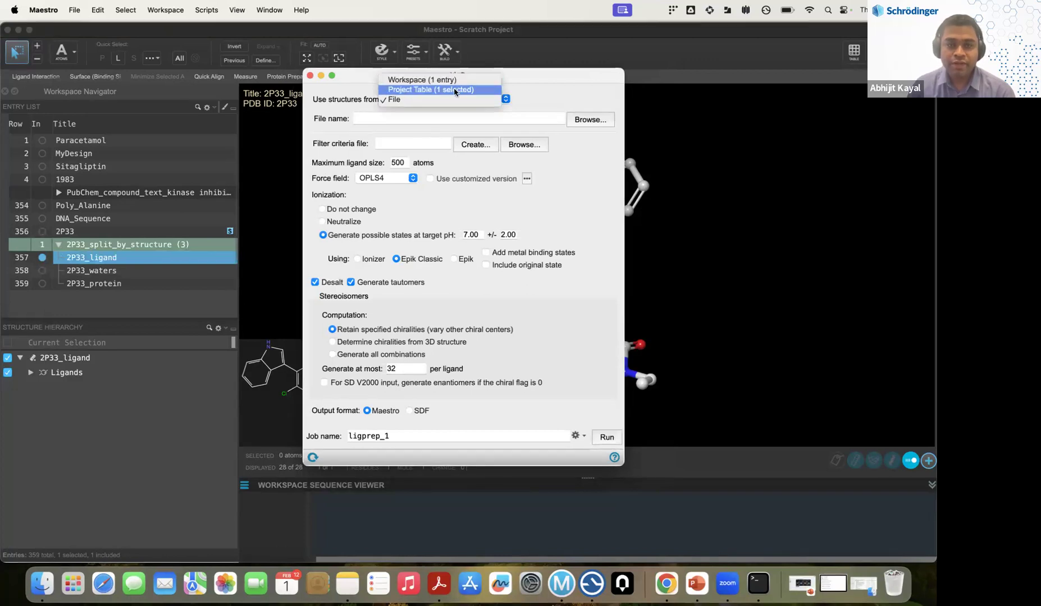
left_click(430, 90)
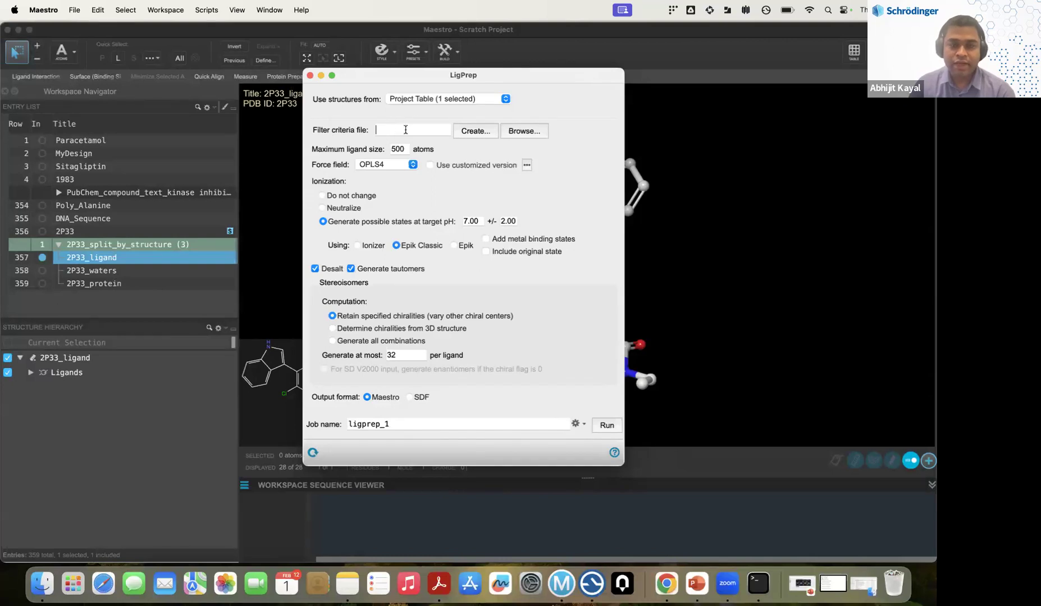
Switch the LigPrep structure source to File, view the input file chooser without picking a file, and return the source to Project Table.
left_click(509, 100)
left_click(436, 109)
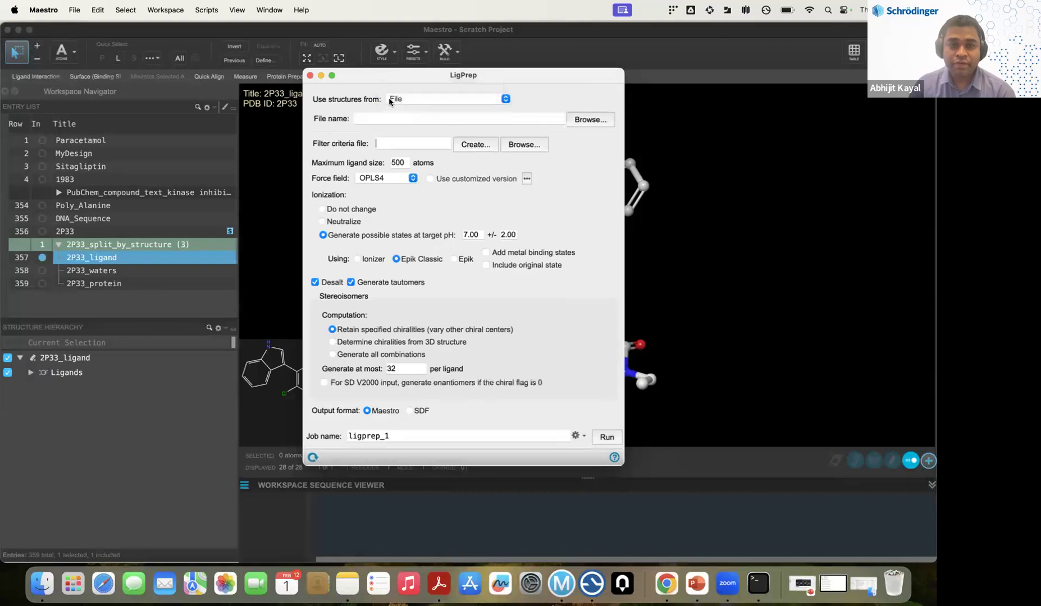
left_click(435, 99)
left_click(436, 100)
left_click(589, 120)
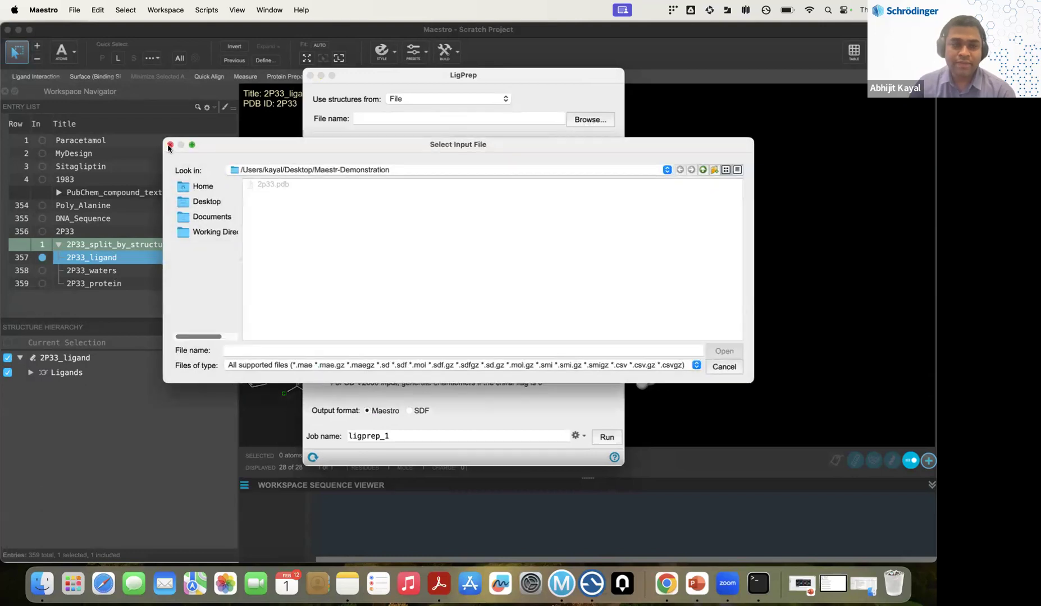
left_click(170, 145)
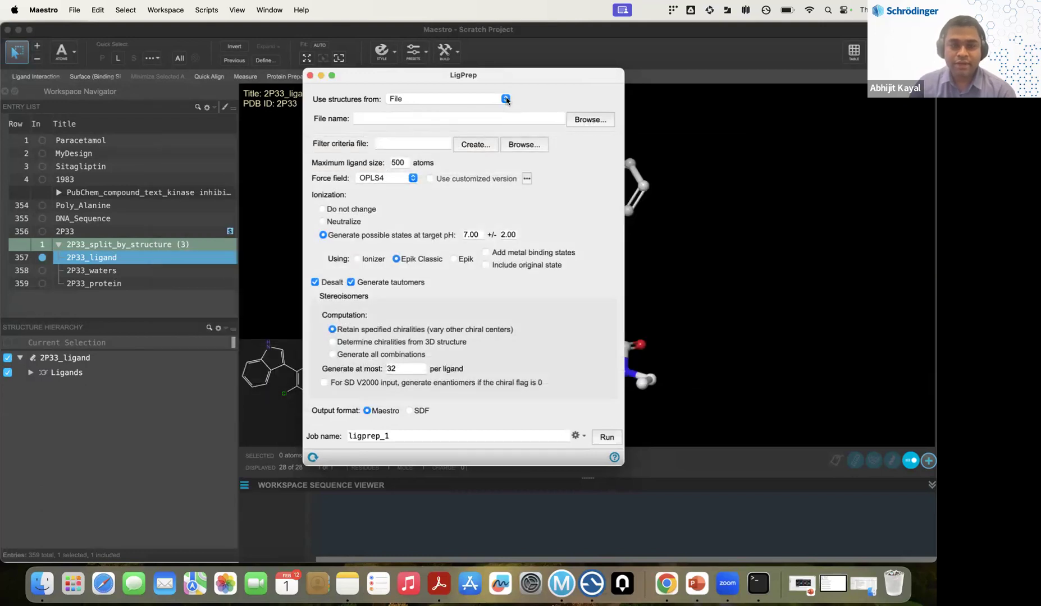
left_click(506, 100)
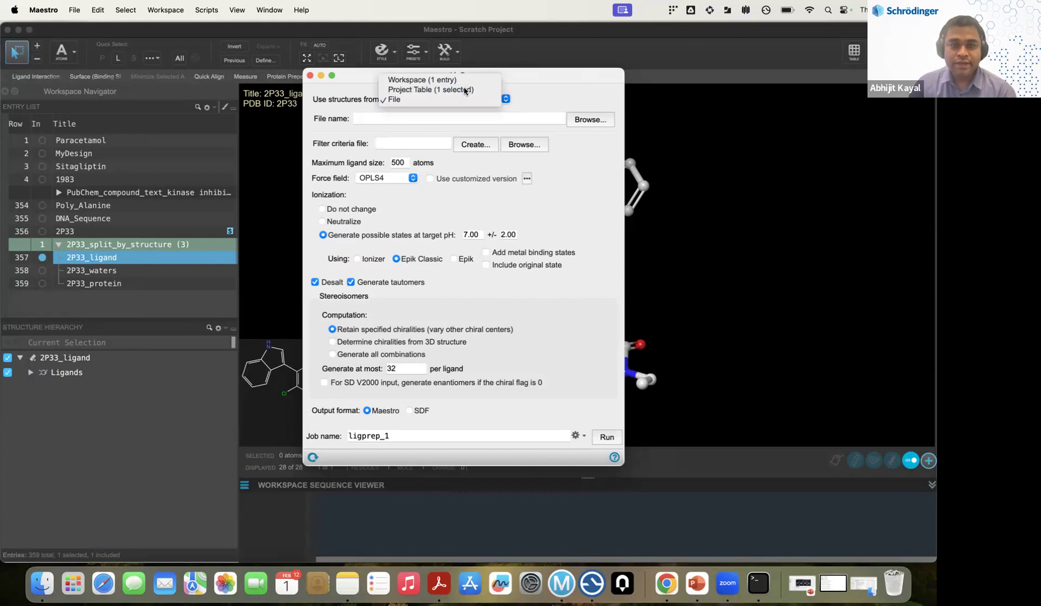
left_click(464, 90)
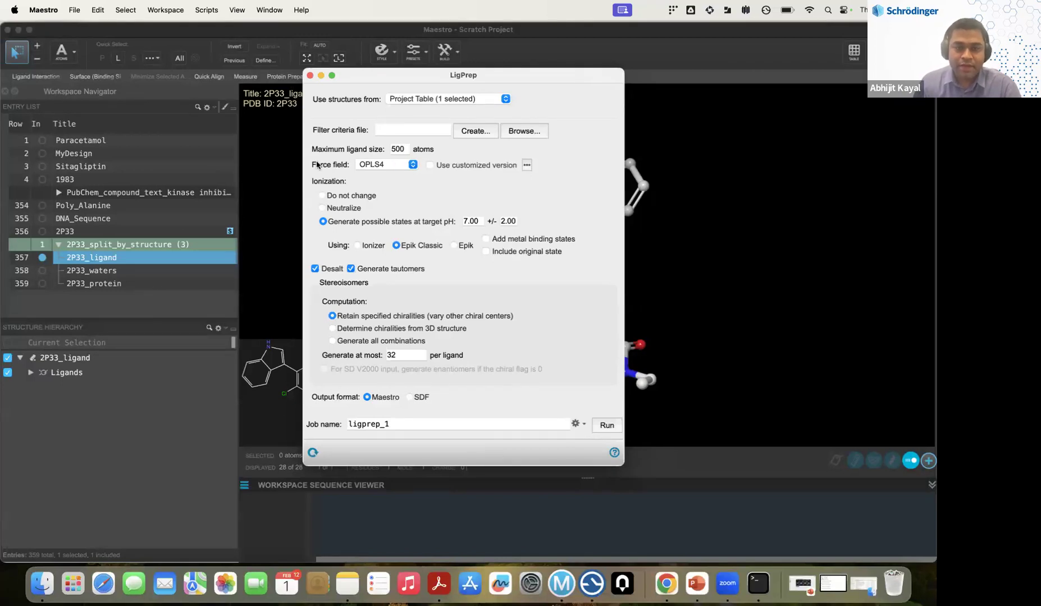
Check the force field choices, and switch ionization to Do not change and back to generating possible states at target pH.
left_click(414, 165)
left_click(471, 154)
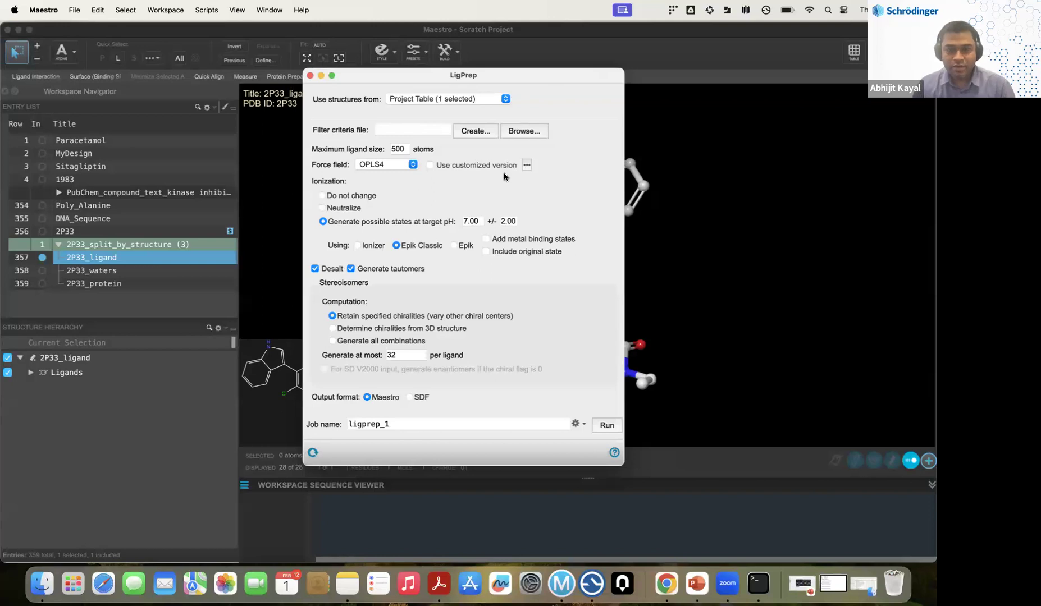
left_click_drag(478, 221, 459, 223)
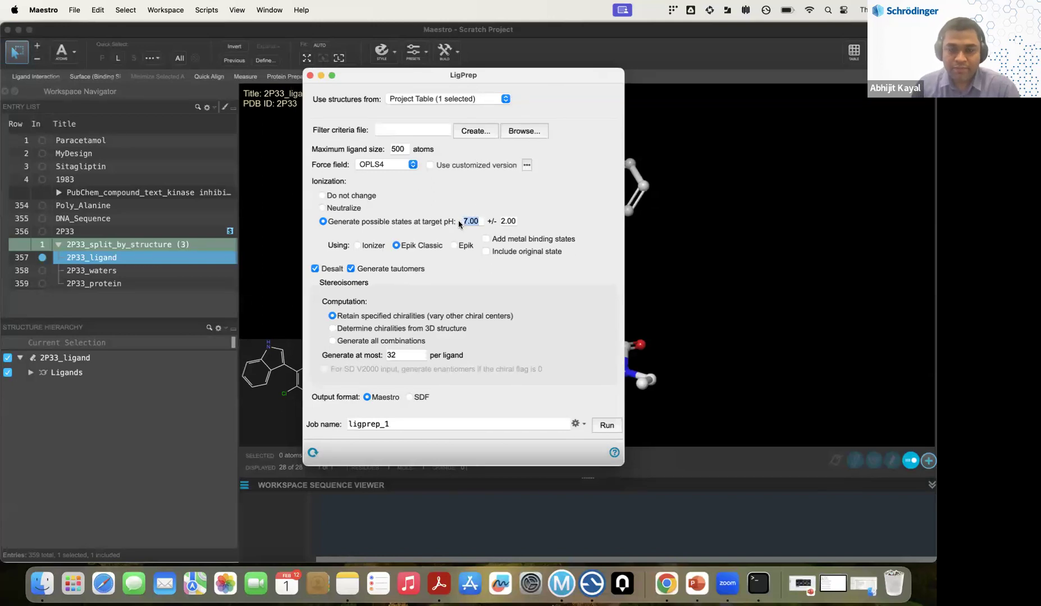
left_click(350, 195)
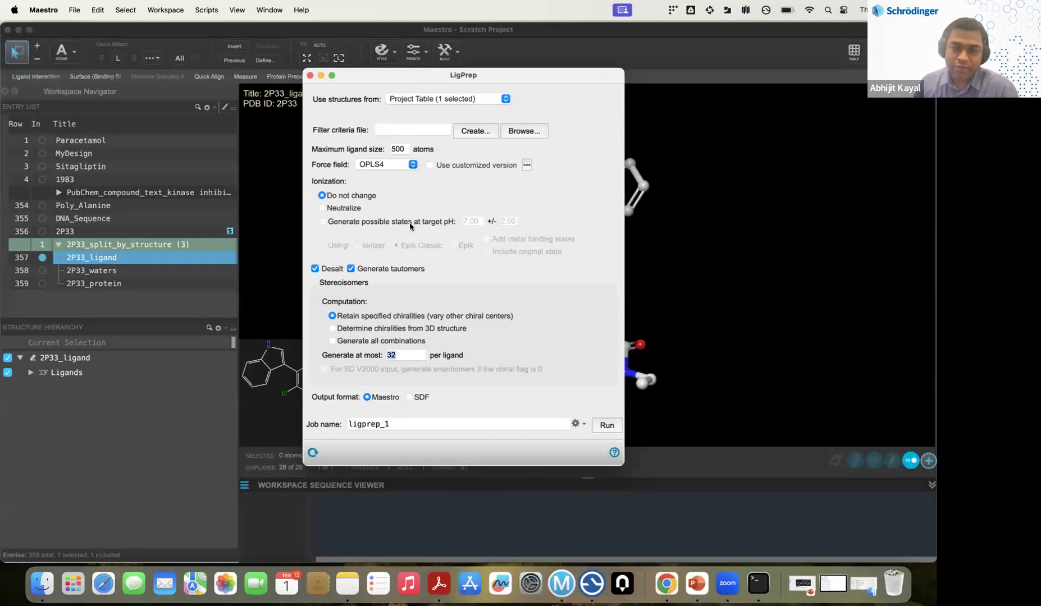
left_click(326, 223)
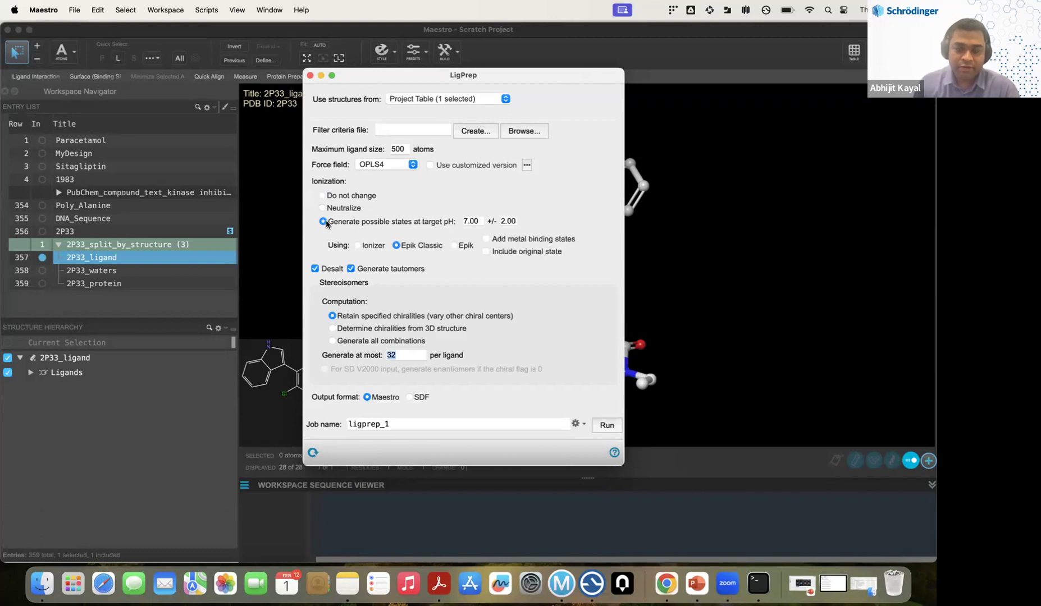
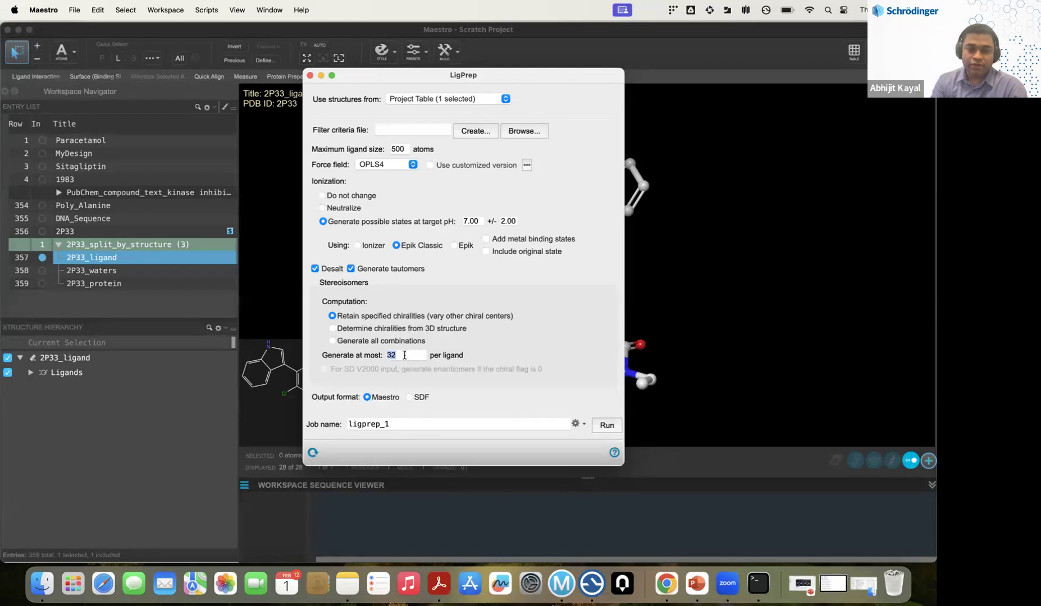
Move the LigPrep window clear of the ligand, try Ionizer and Epik for state generation, and return to Epik Classic.
left_click_drag(389, 76, 301, 67)
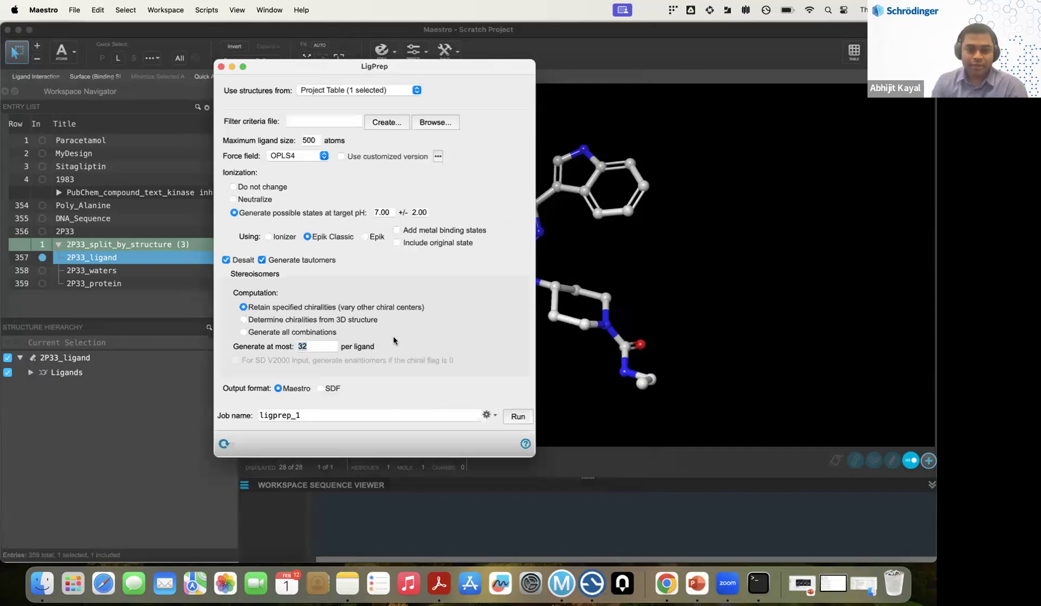
left_click(336, 415)
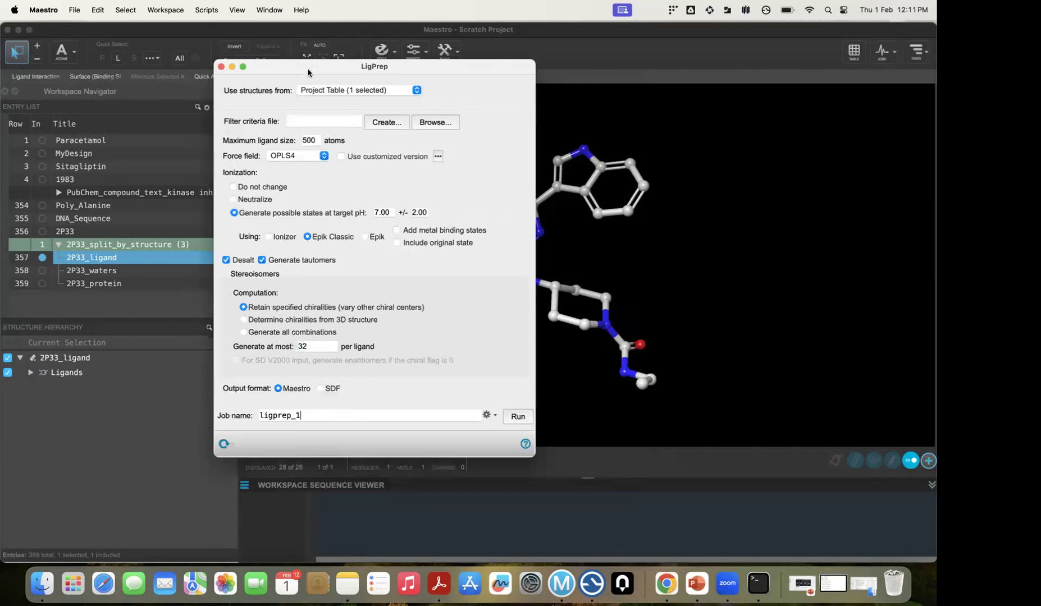
left_click_drag(320, 73, 213, 74)
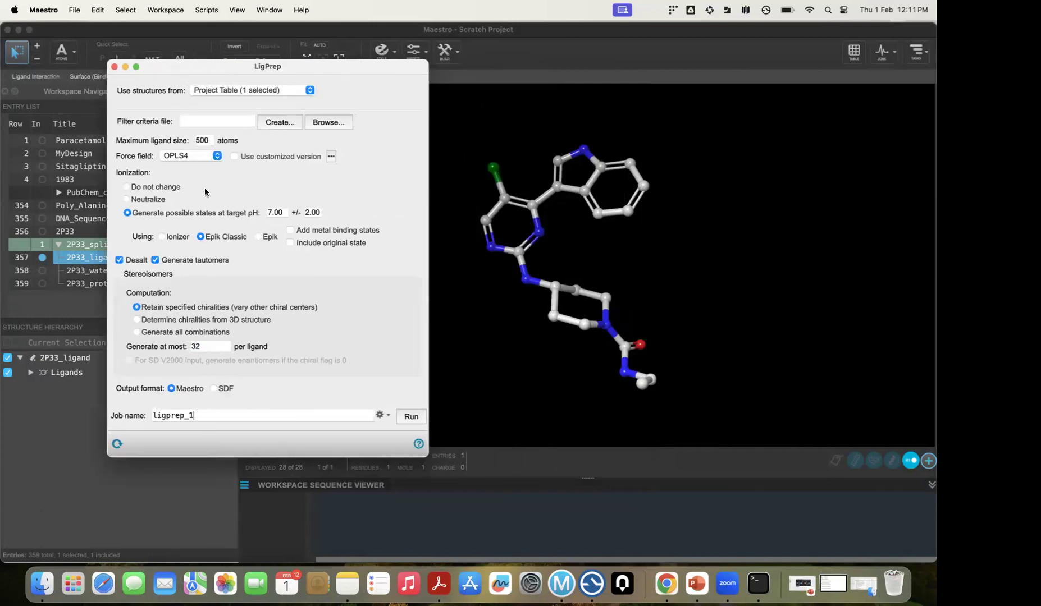
left_click(161, 237)
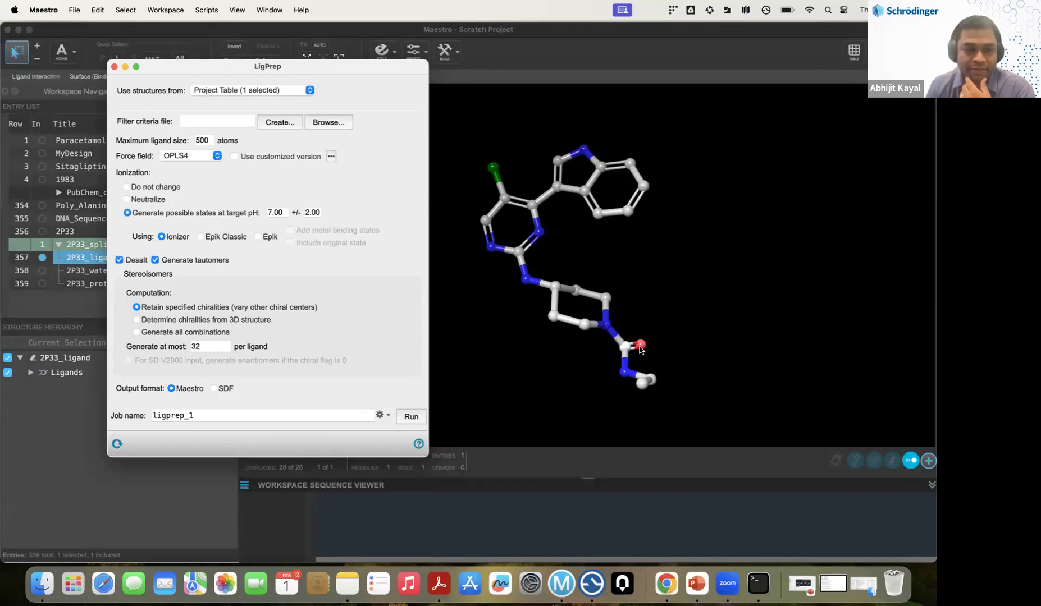
left_click(202, 237)
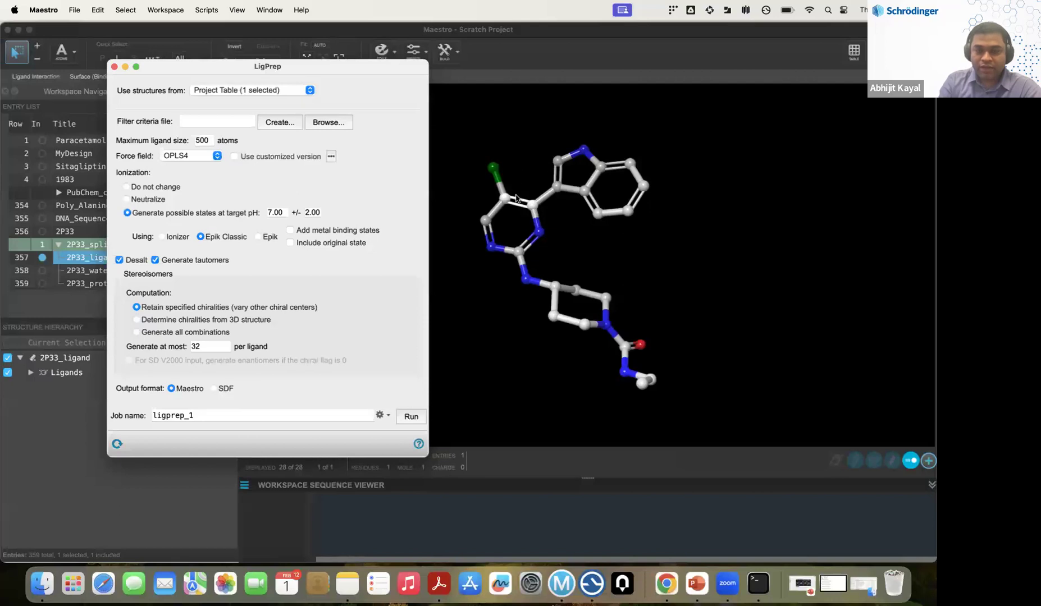
left_click(259, 237)
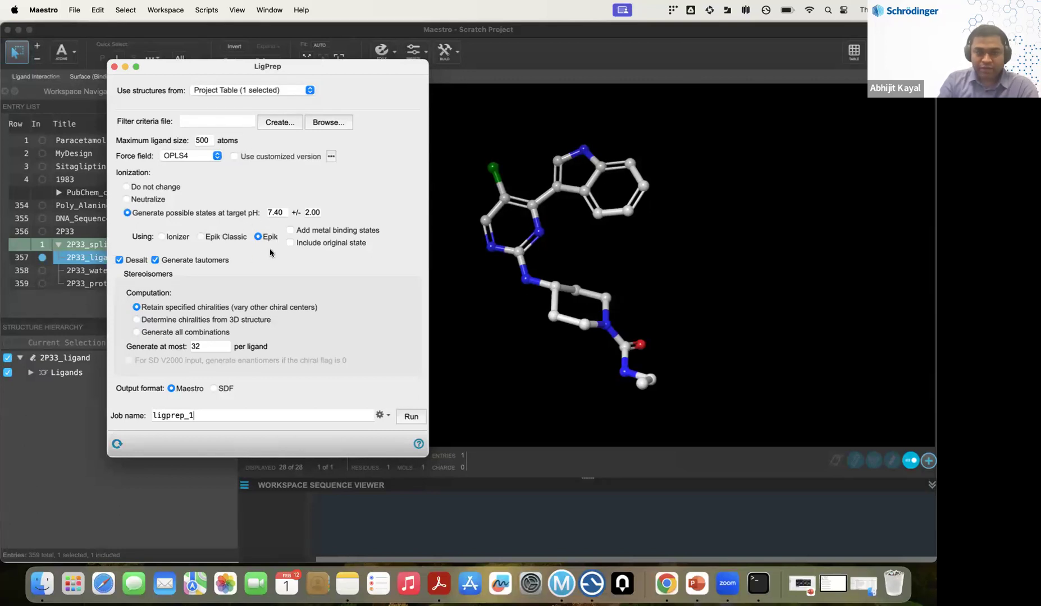
left_click(201, 237)
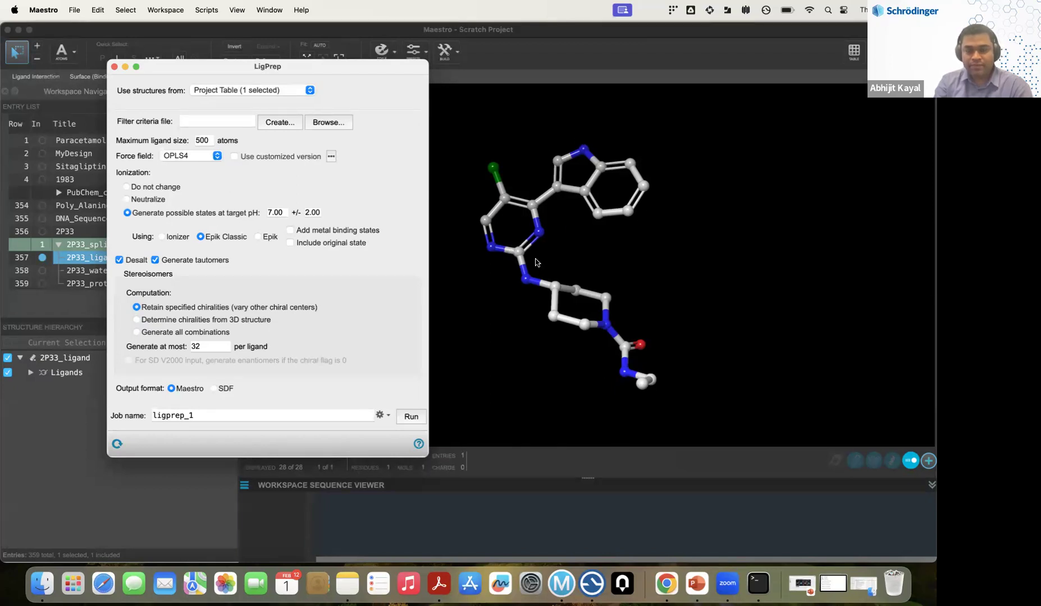
Enable and disable Add metal binding states, and do the same for Include original state.
left_click(290, 230)
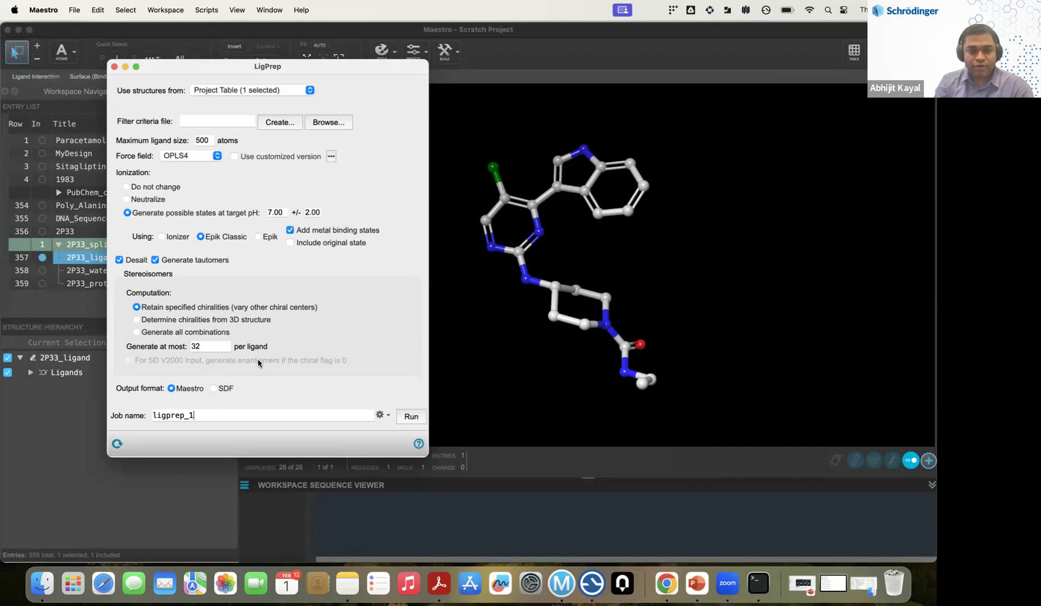
left_click(290, 232)
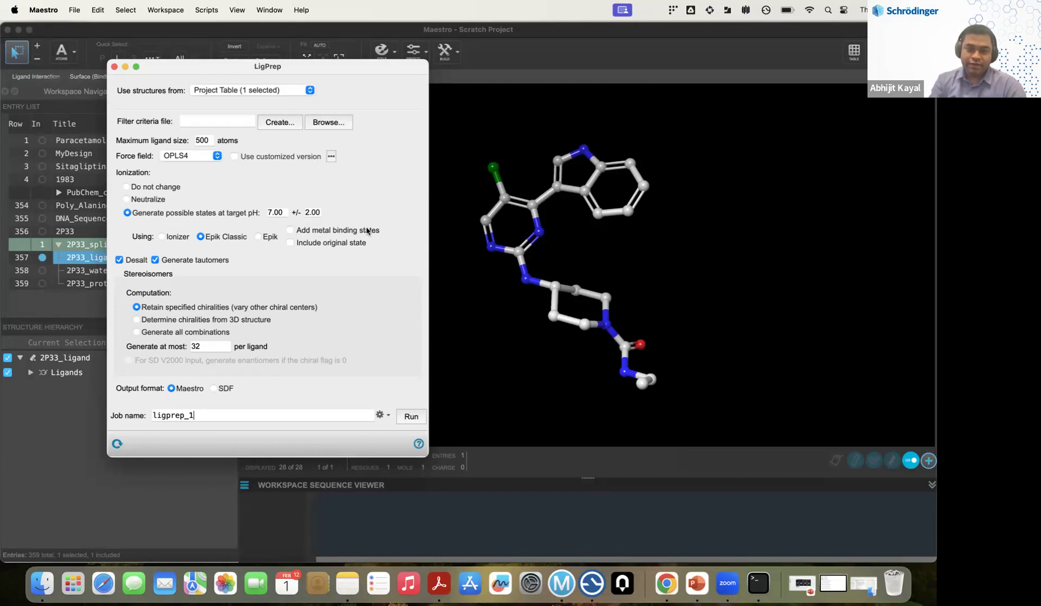
left_click(290, 243)
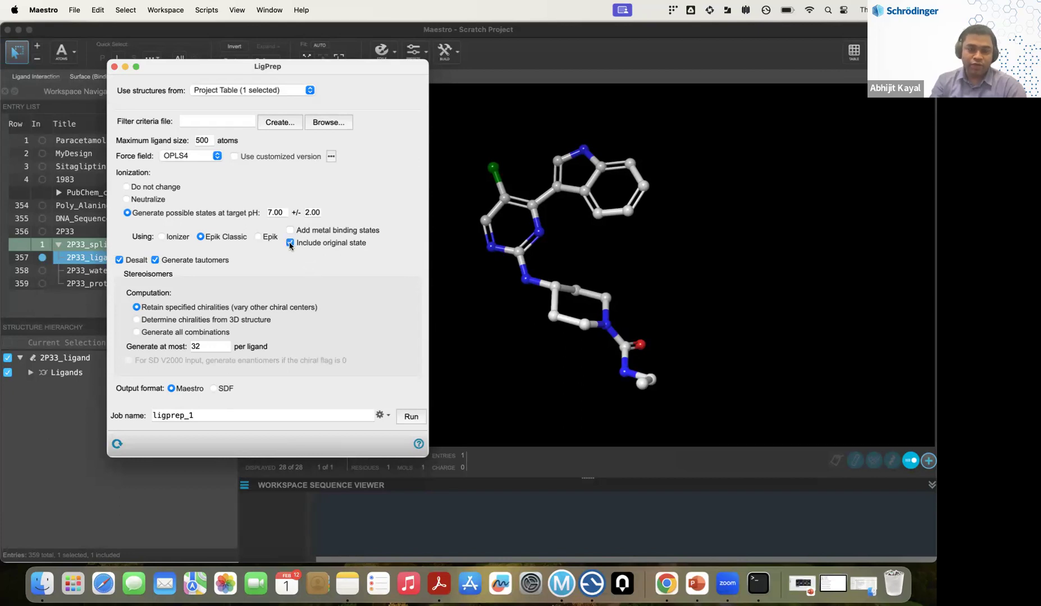
left_click(291, 243)
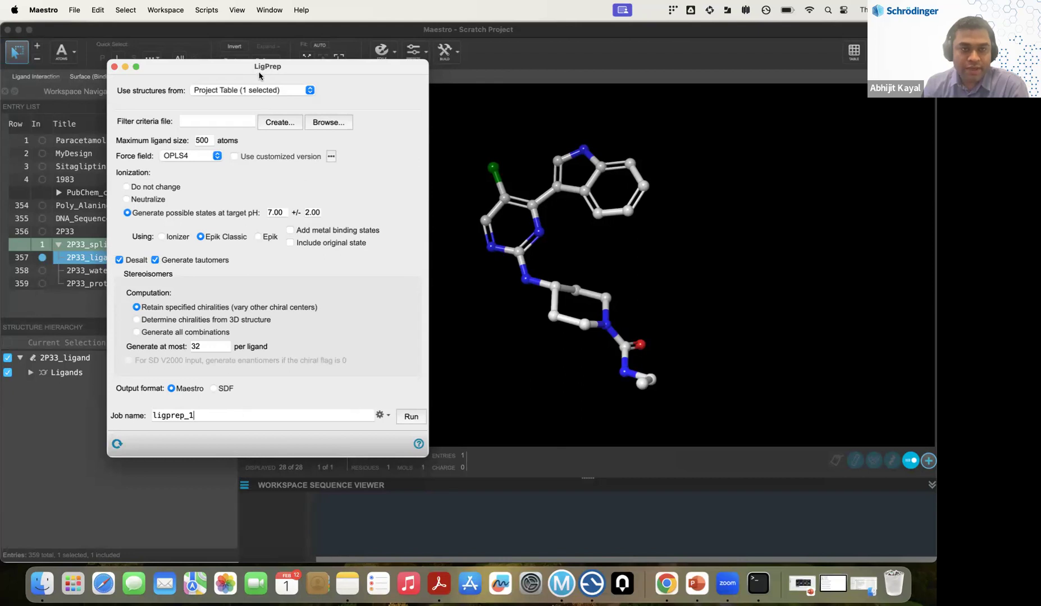
Name the LigPrep job ligprep_2p33_ligand and run it.
left_click_drag(226, 73, 226, 68)
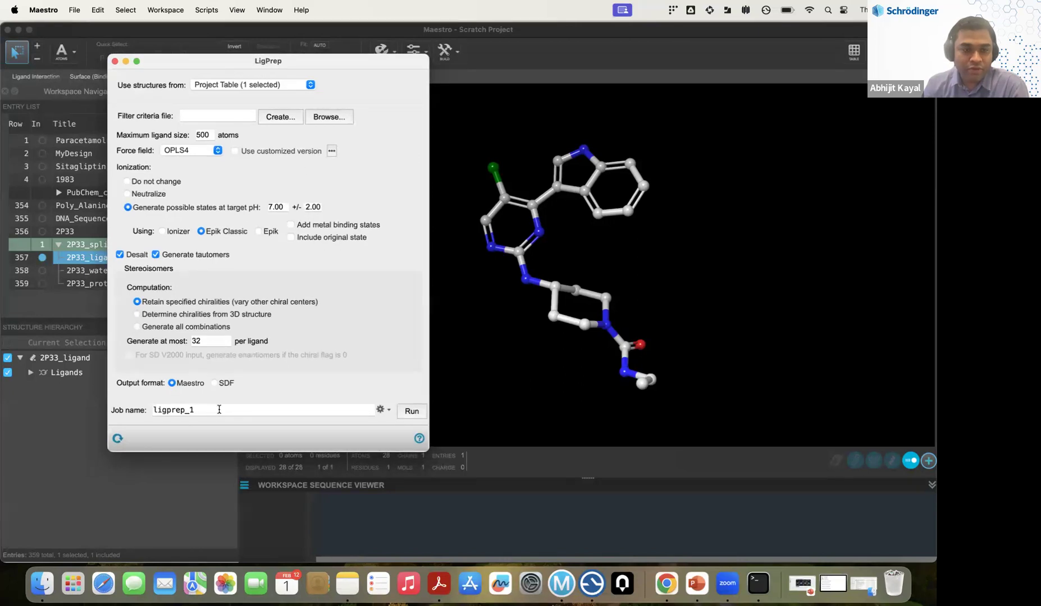
type("_")
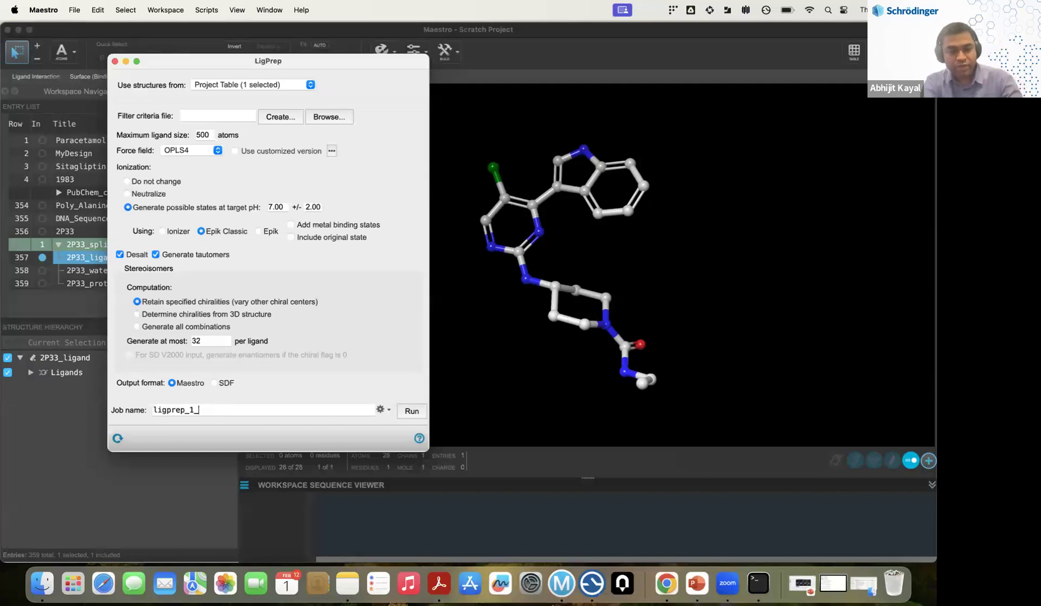
key("BackSpace")
key("BackSpace")
type("2")
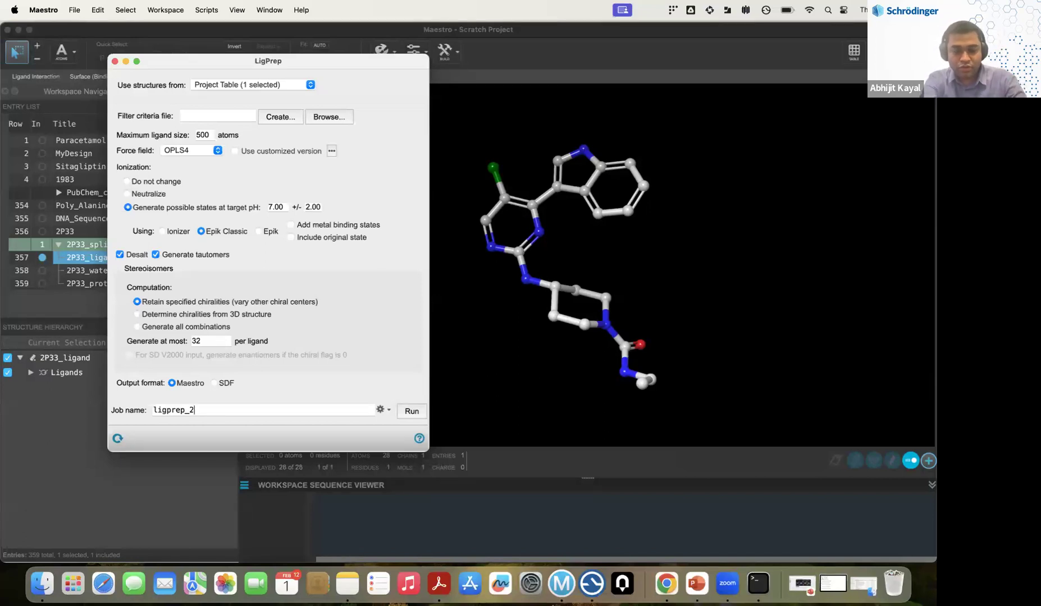
type("p33_l")
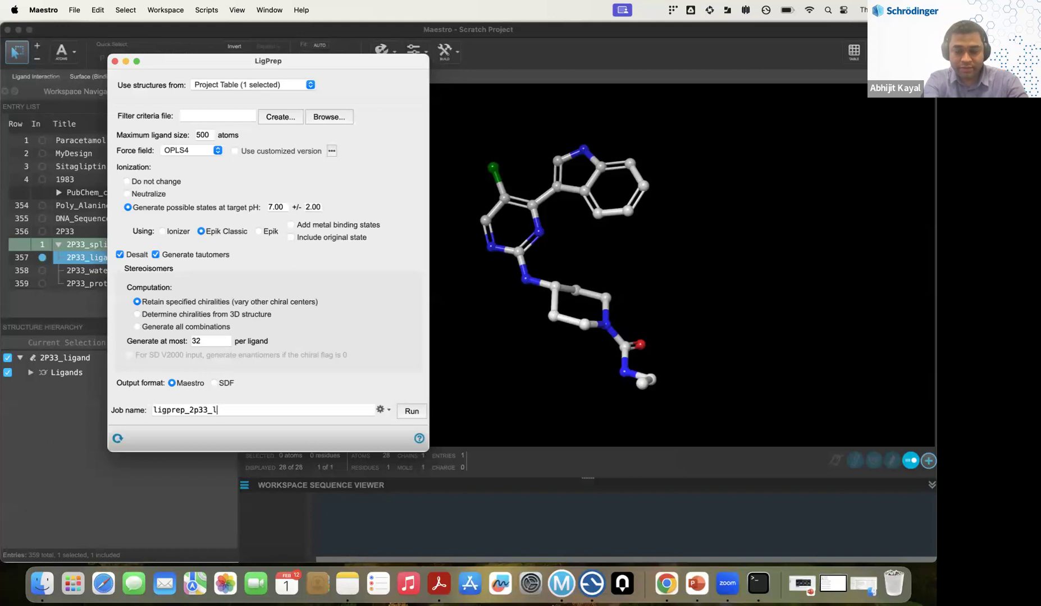
type("igand")
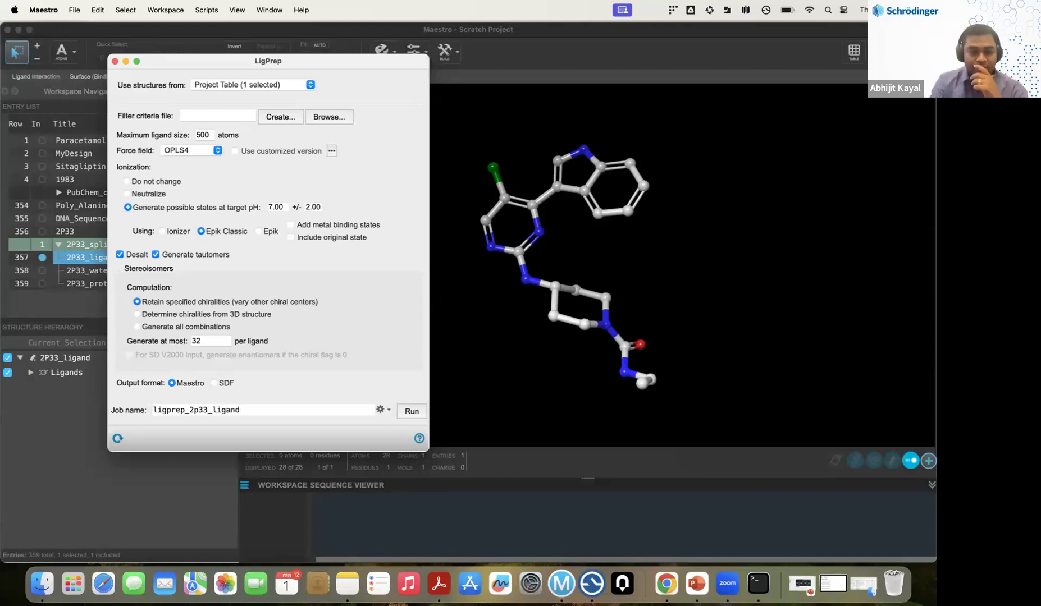
left_click(411, 412)
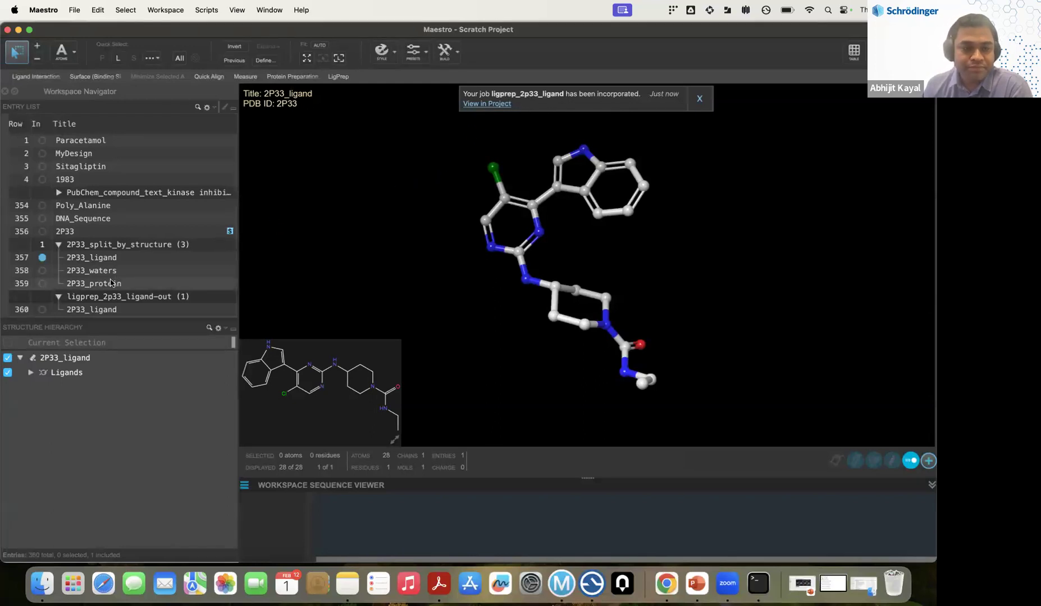
Display only the prepared 2P33_ligand from the ligprep_2p33_ligand-out group, fit it to the workspace, and inspect its hydrogens from several angles.
left_click(42, 310)
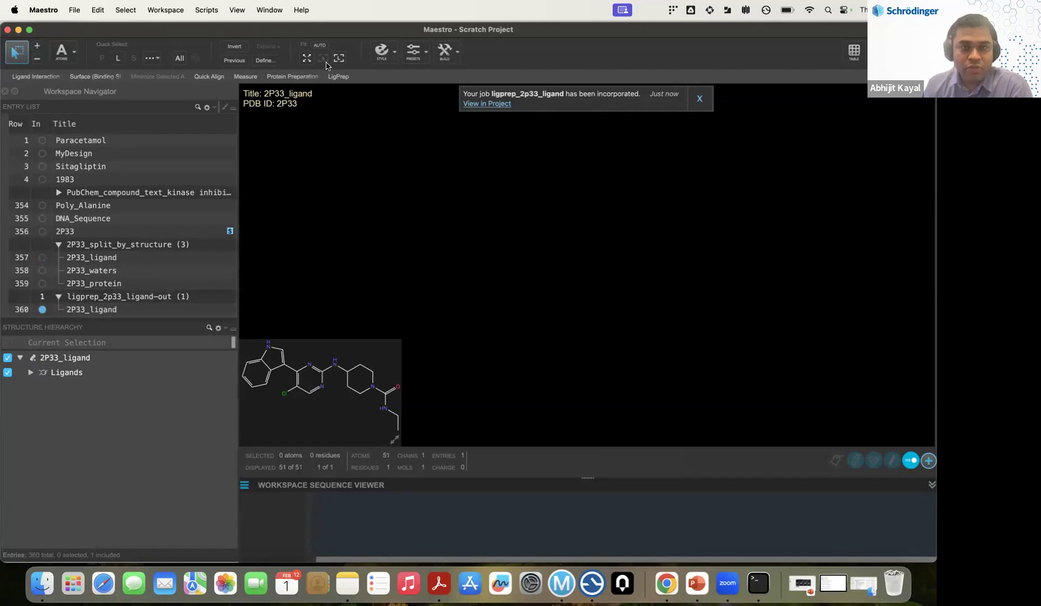
left_click(308, 64)
middle_click_drag(399, 263, 464, 282)
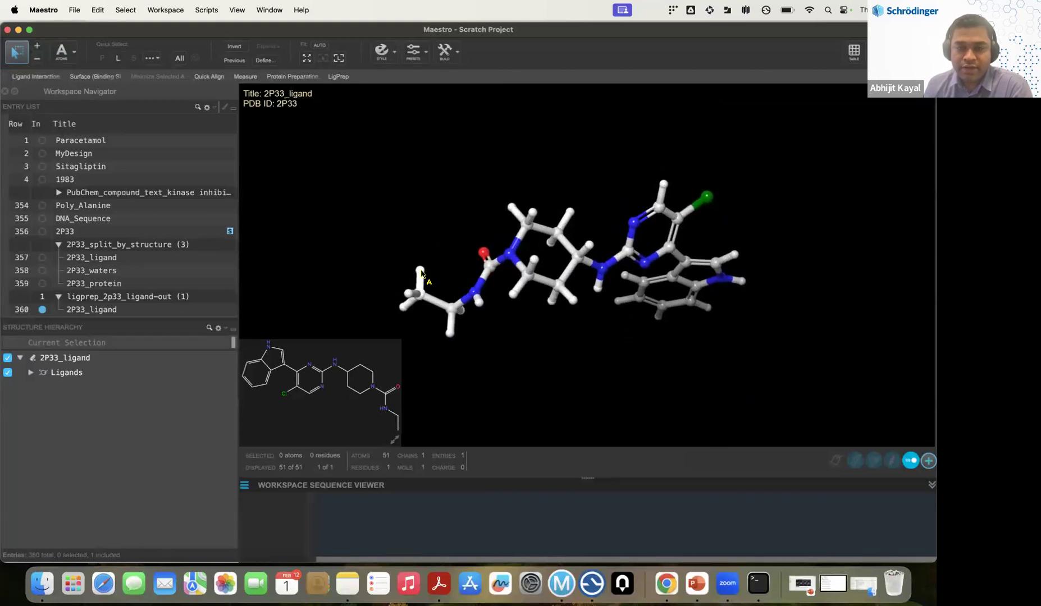
mouse_move(420, 270)
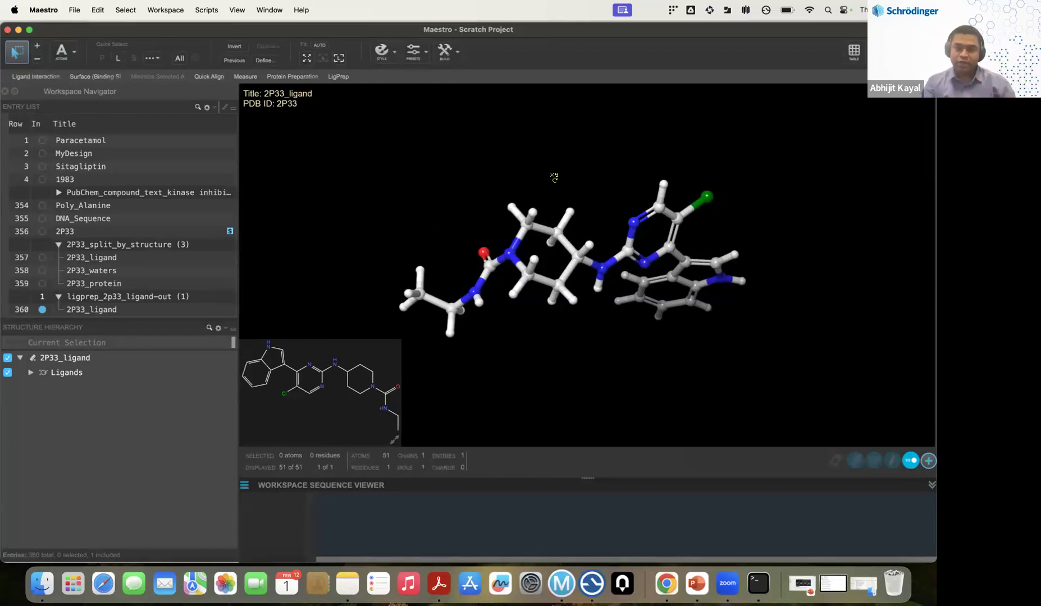
middle_click_drag(553, 174, 539, 170)
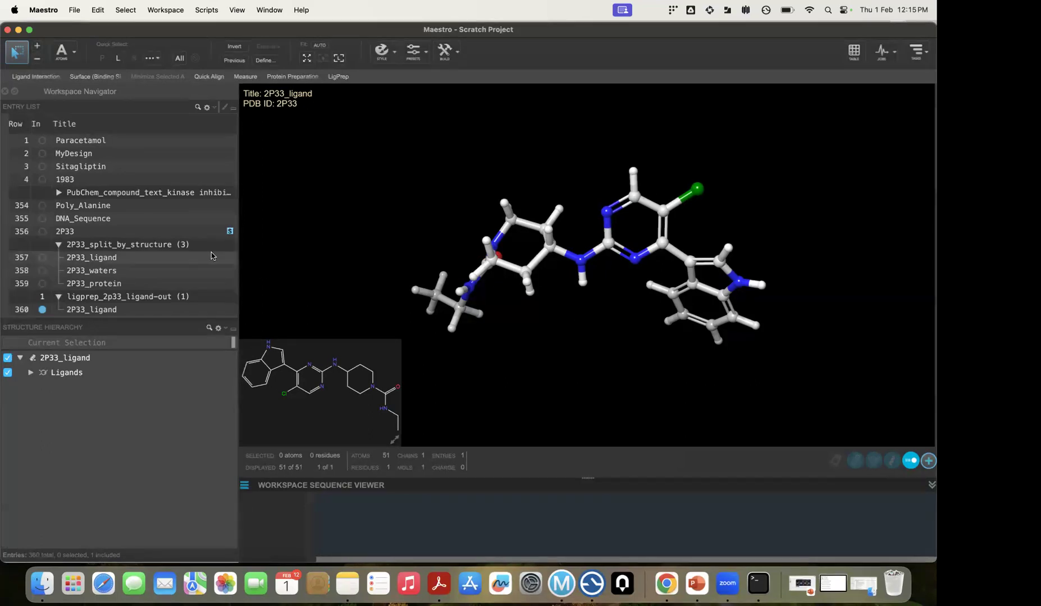
Select the Paracetamol, MyDesign and Sitagliptin entries together and display MyDesign in the workspace.
left_click(43, 142)
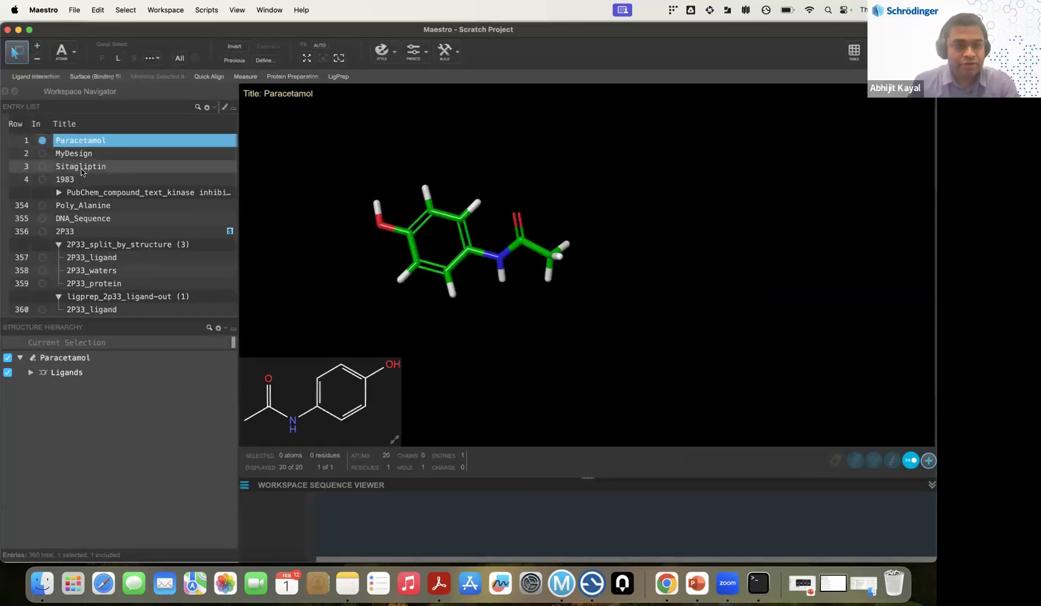
left_click(82, 167, "super")
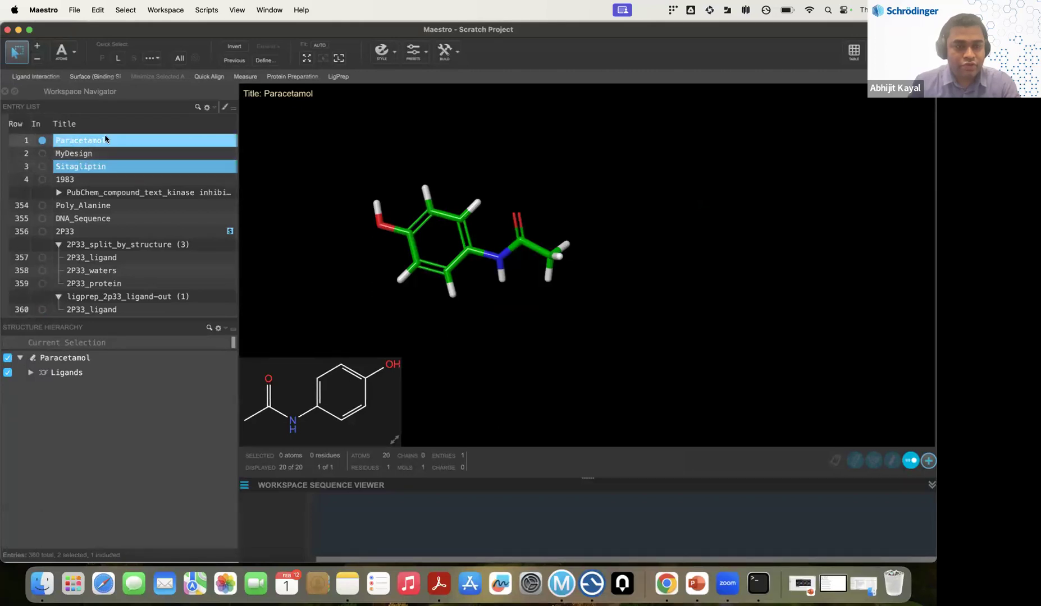
left_click(94, 145)
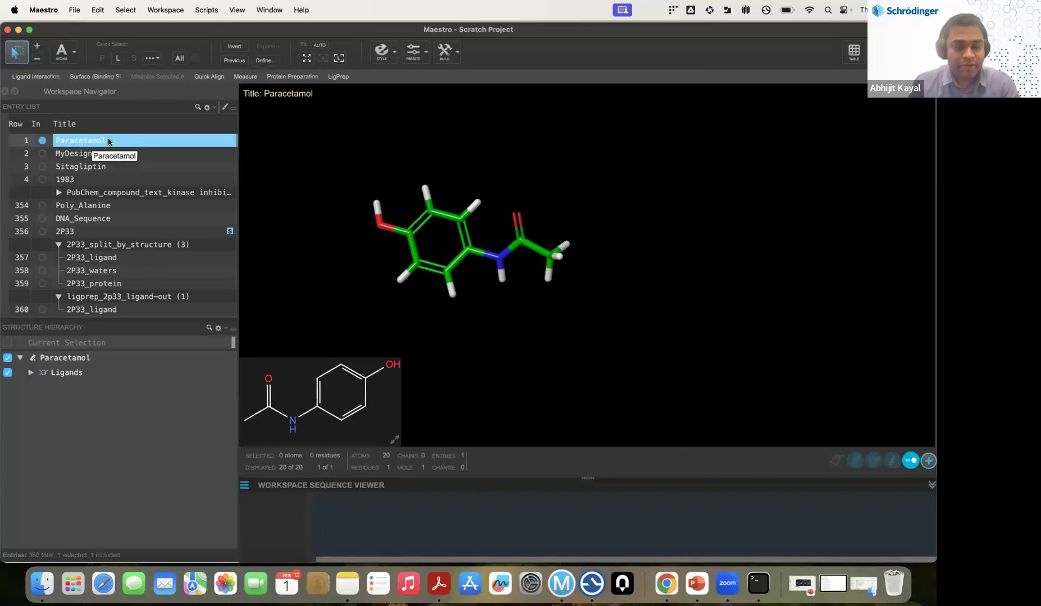
left_click(91, 166, "shift")
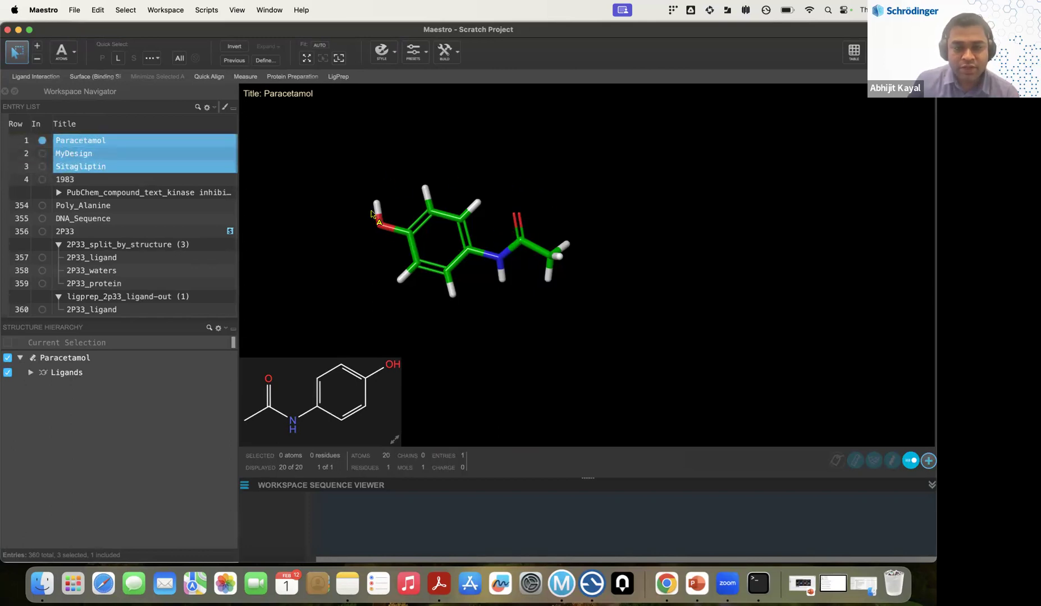
left_click(42, 153)
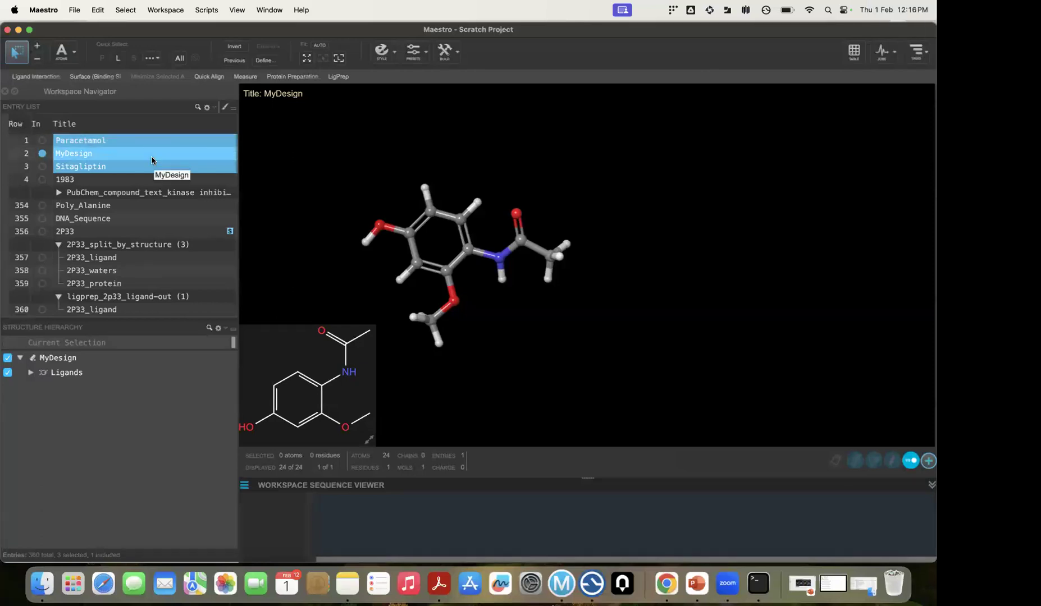
Reopen LigPrep, review its structure source choices, switch from Project Table (3 selected) to File, and close it without running a job.
left_click(922, 58)
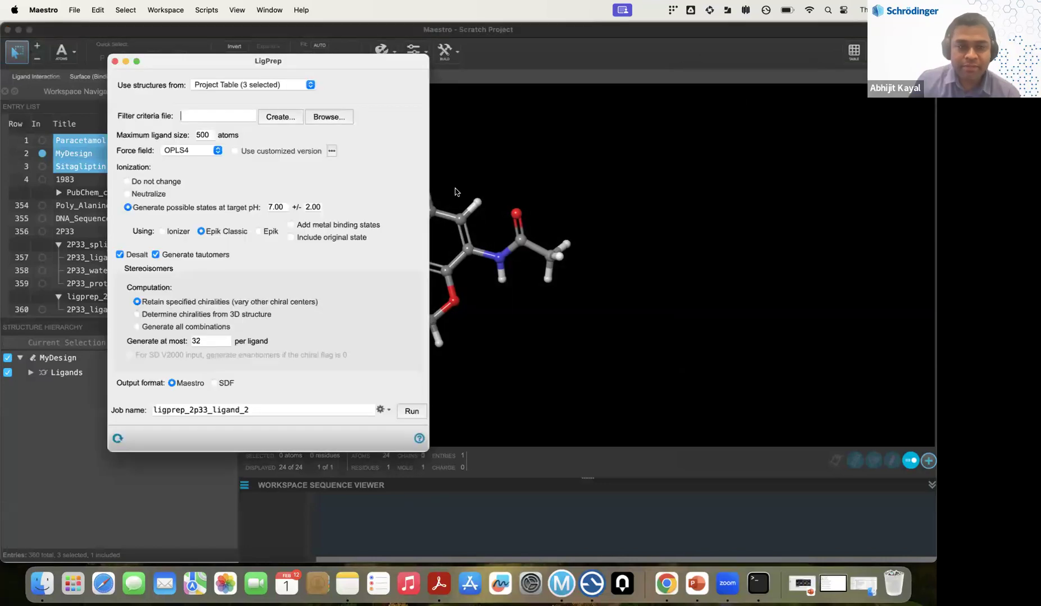
left_click(310, 85)
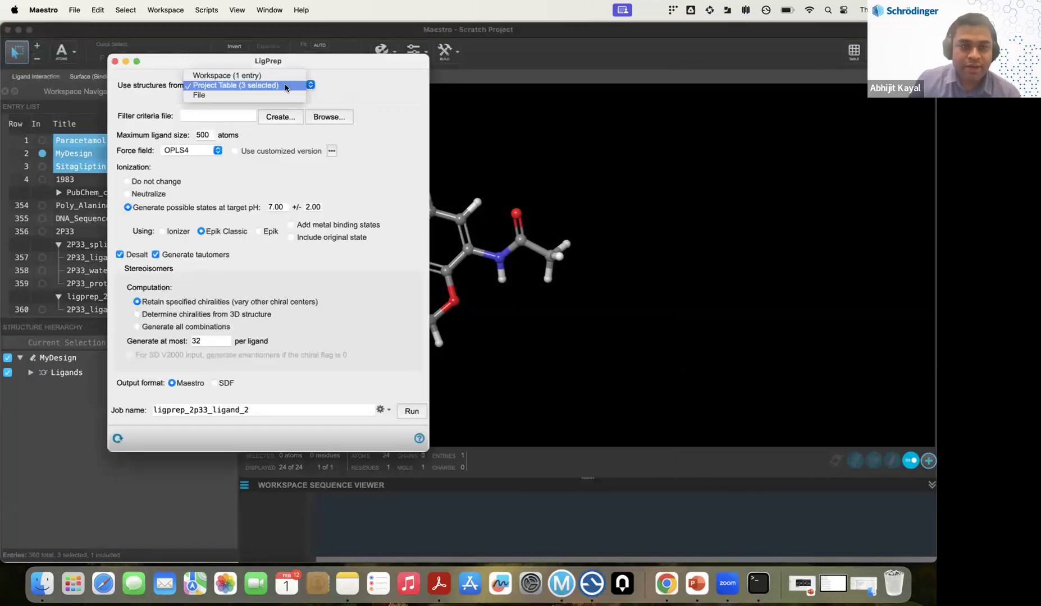
left_click(232, 86)
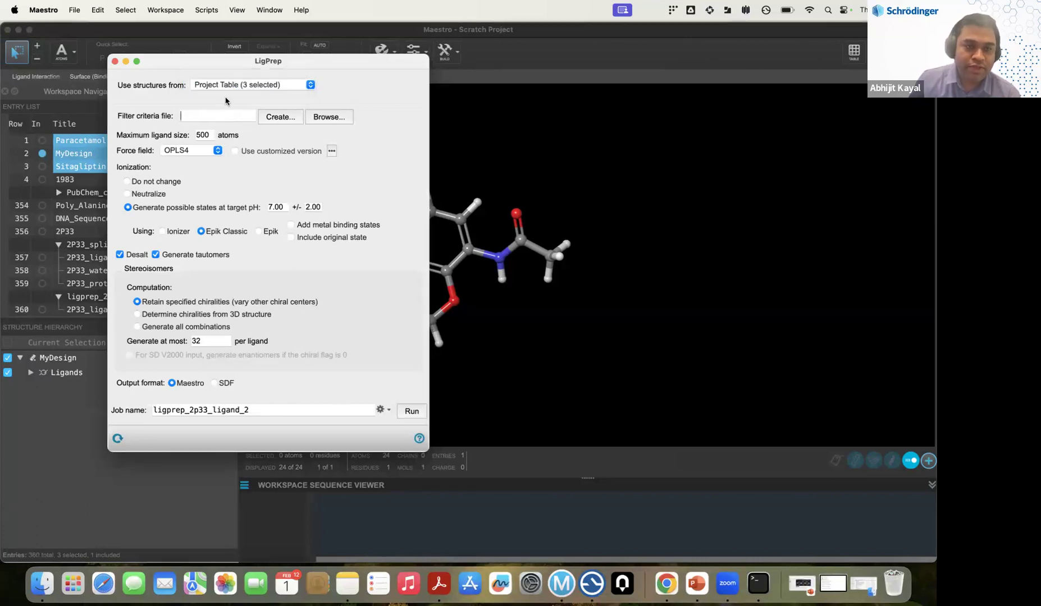
left_click(310, 85)
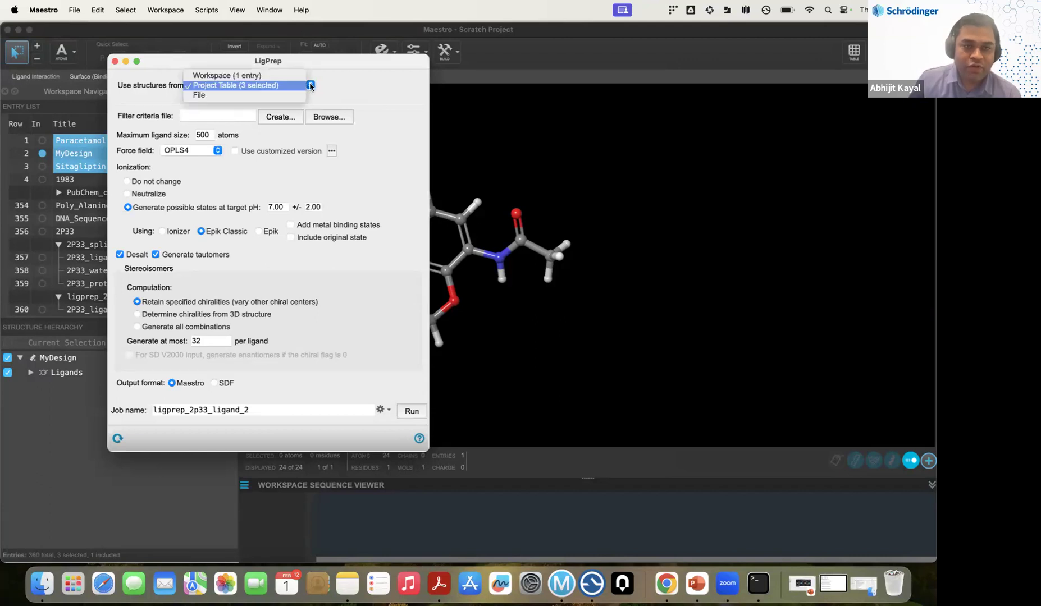
left_click(233, 95)
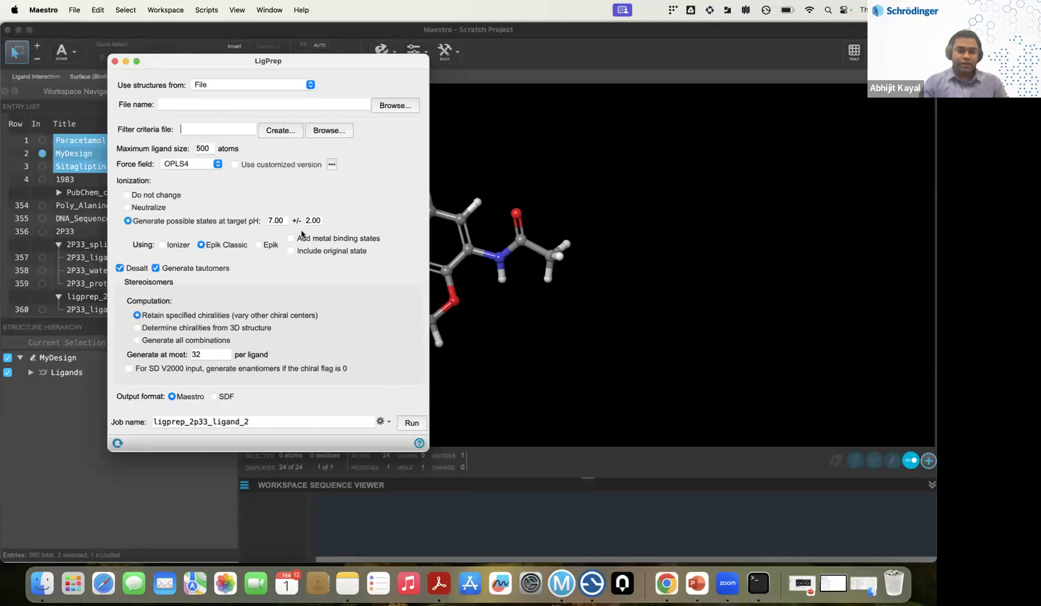
left_click(115, 61)
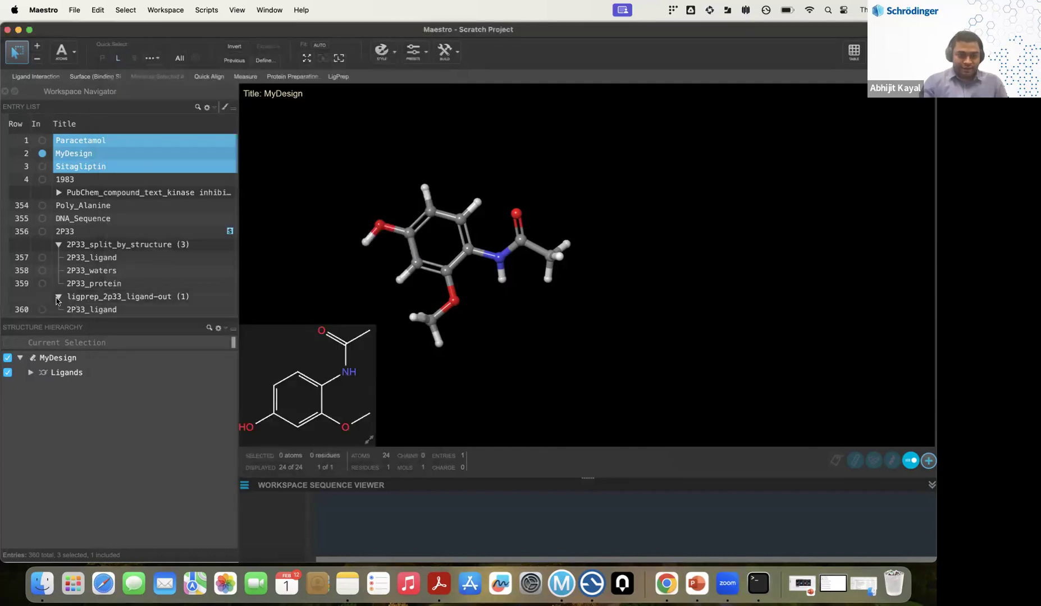
Collapse the ligprep_2p33_ligand-out group in the entry list and expand it again.
left_click(60, 297)
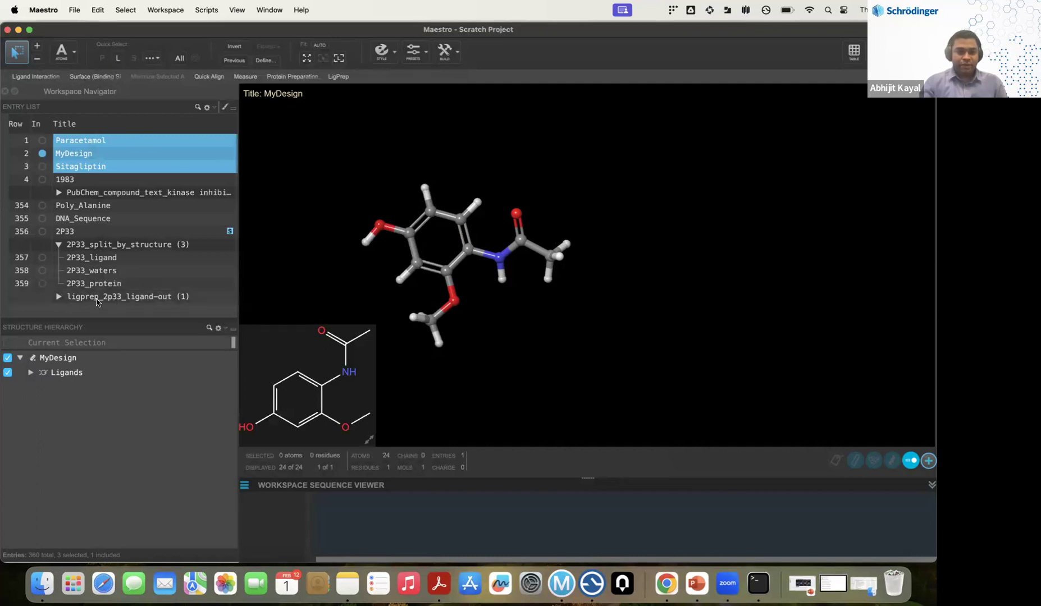
left_click(59, 297)
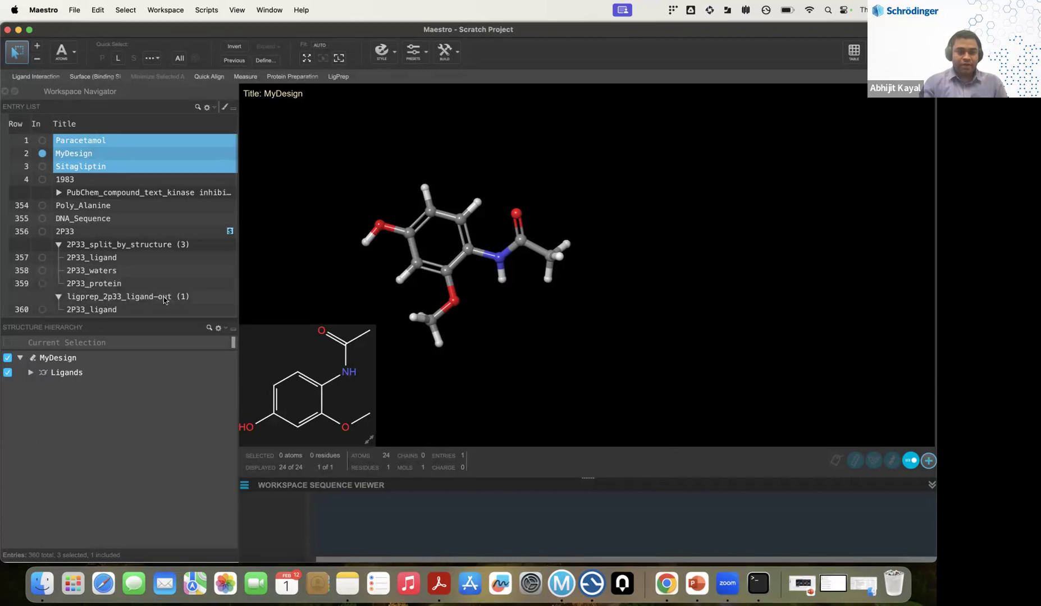
Display the prepared 2P33_ligand from the ligprep_2p33_ligand-out group and check which working directory is set.
left_click(42, 310)
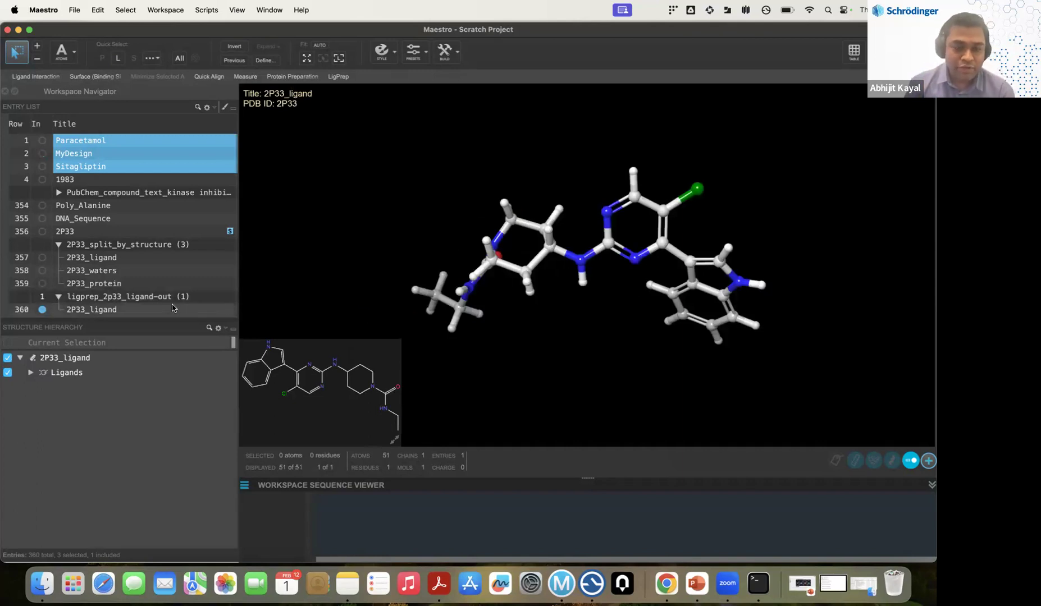
left_click(42, 584)
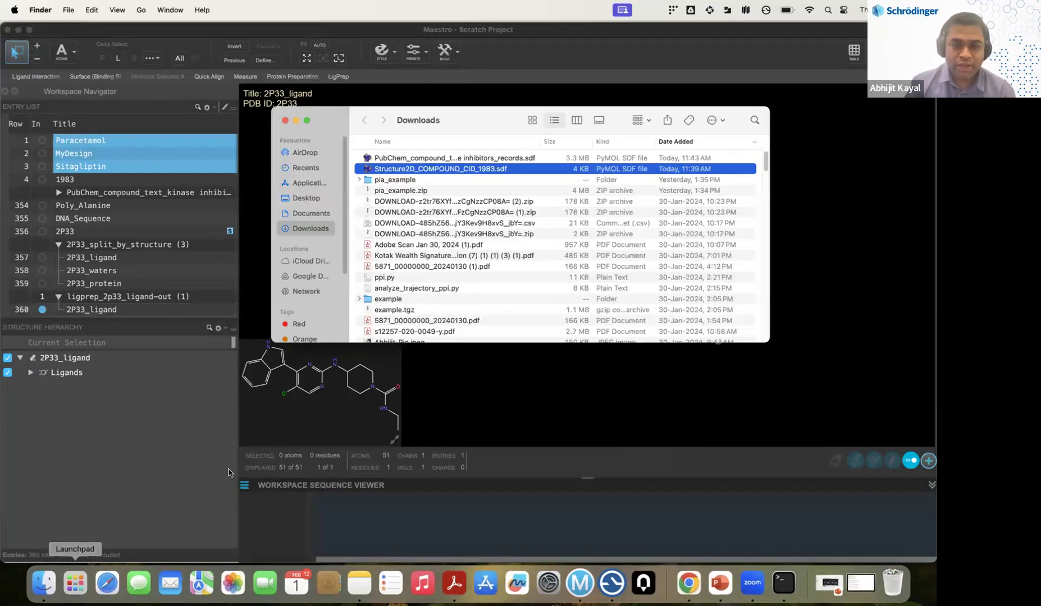
left_click(284, 121)
left_click(68, 10)
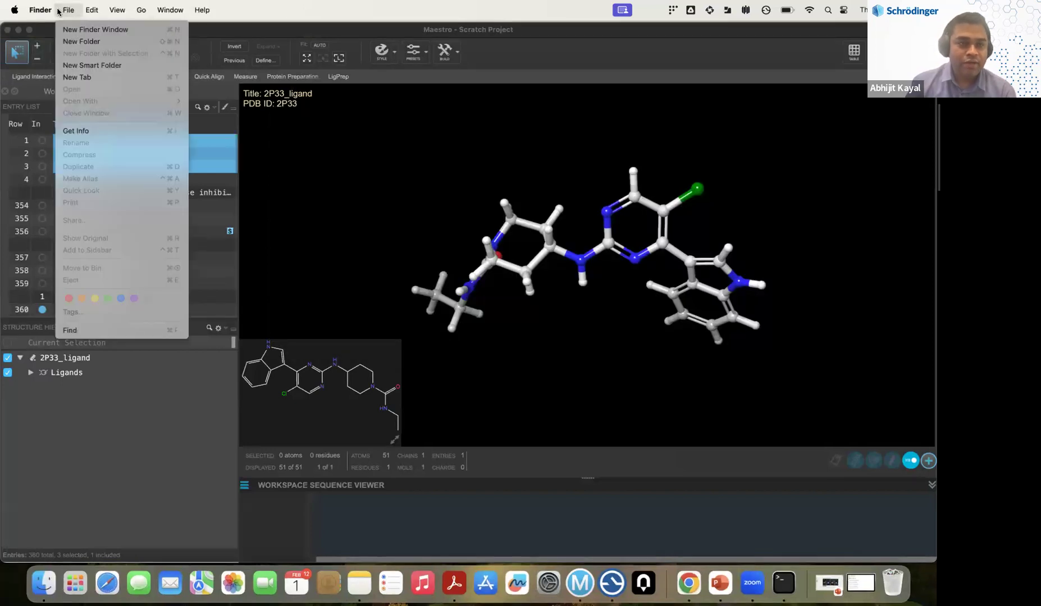
left_click(362, 181)
left_click(73, 10)
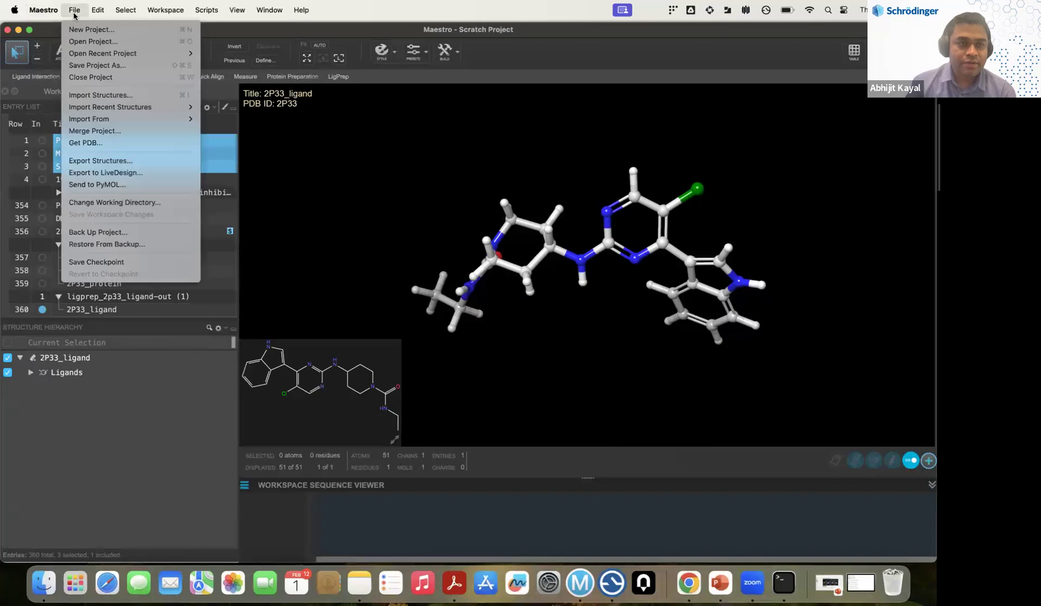
left_click(97, 202)
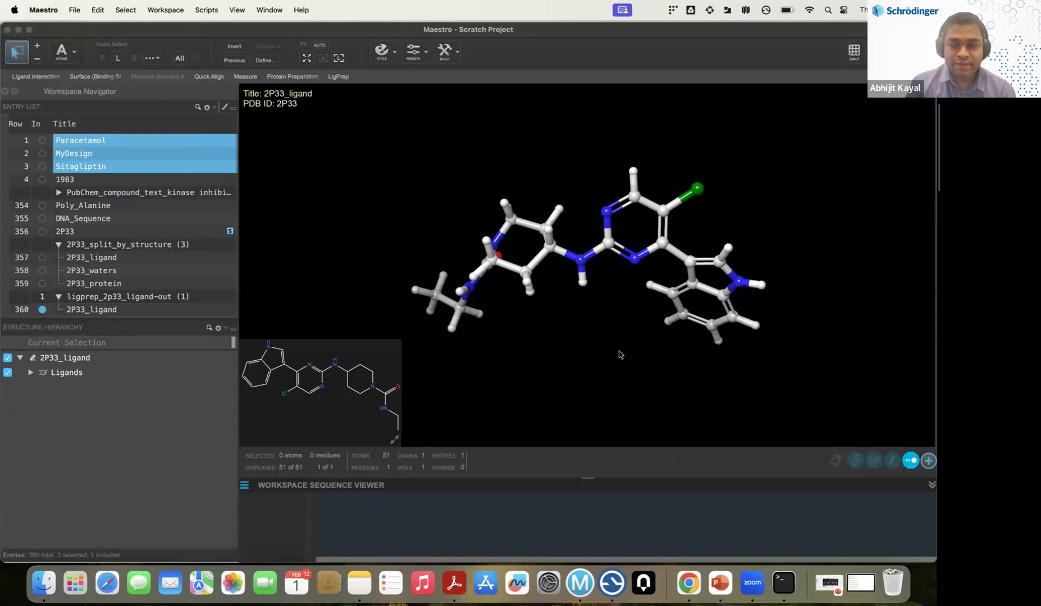
left_click(608, 384)
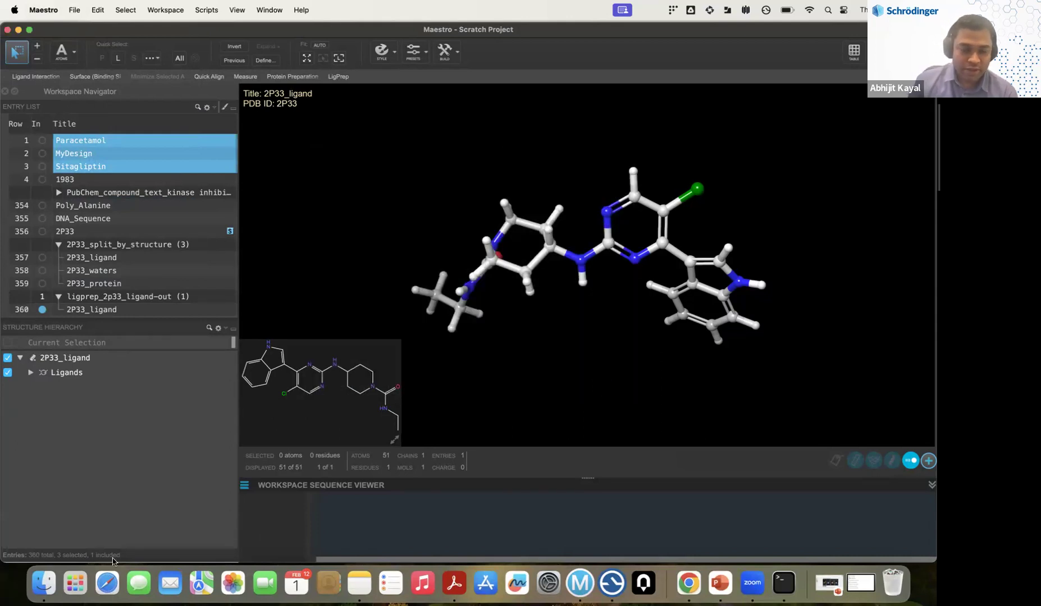
Switch to Finder, open Maestr-Demonstration's ligprep_2p33_ligand folder on the Desktop, and examine the LigPrep input and output .maegz files.
left_click(45, 583)
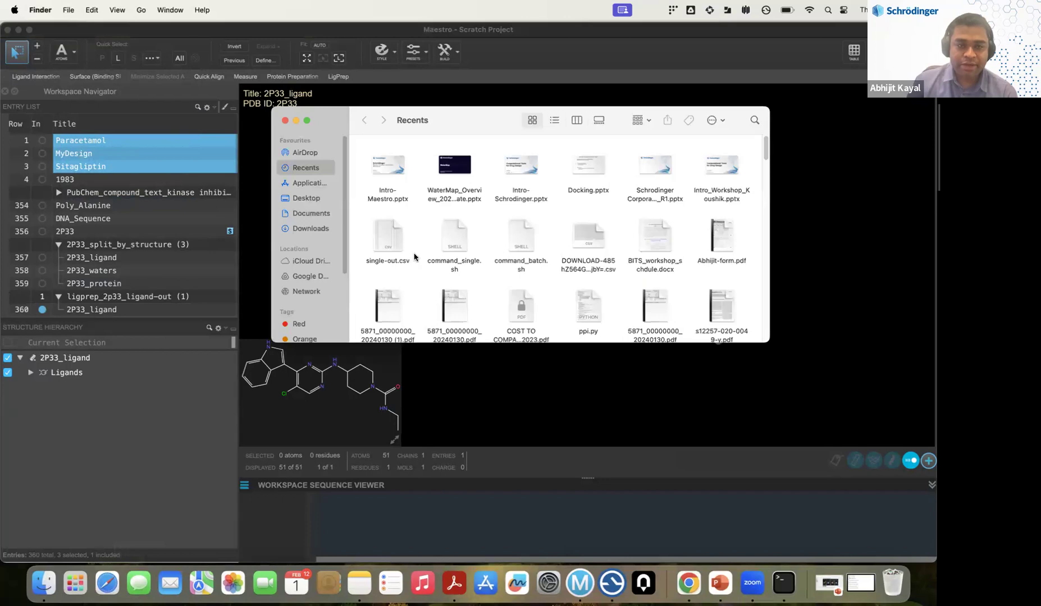
left_click(317, 200)
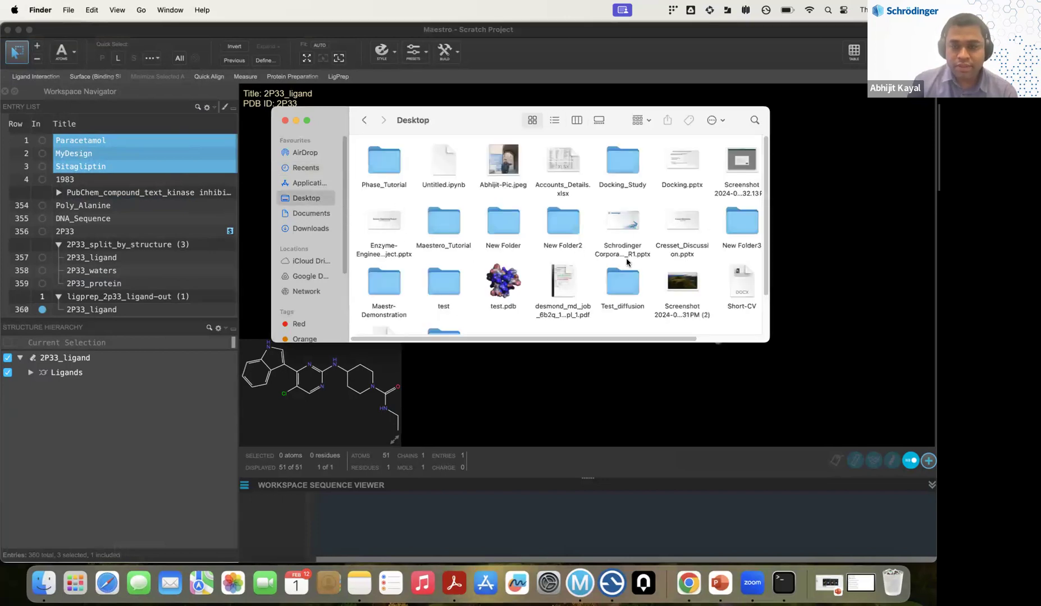
scroll(626, 263, "down", 2)
double_click(388, 268)
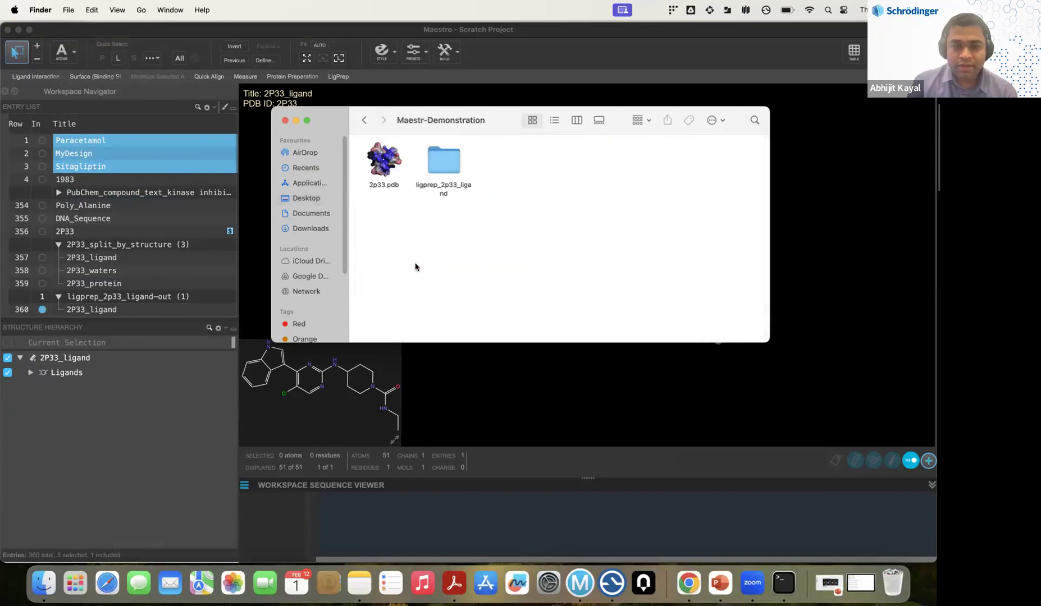
double_click(443, 161)
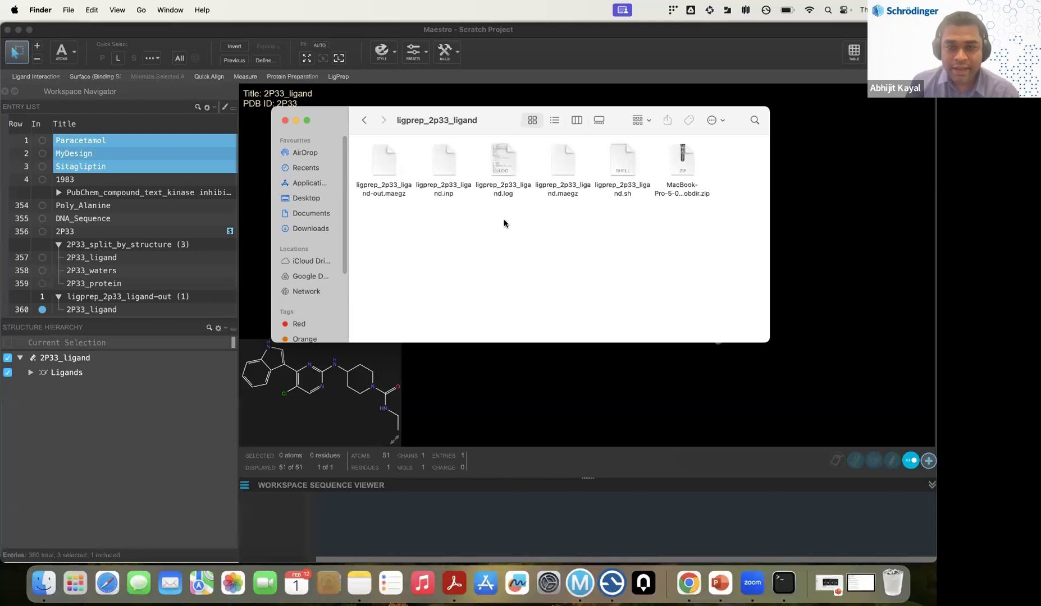
double_click(769, 239)
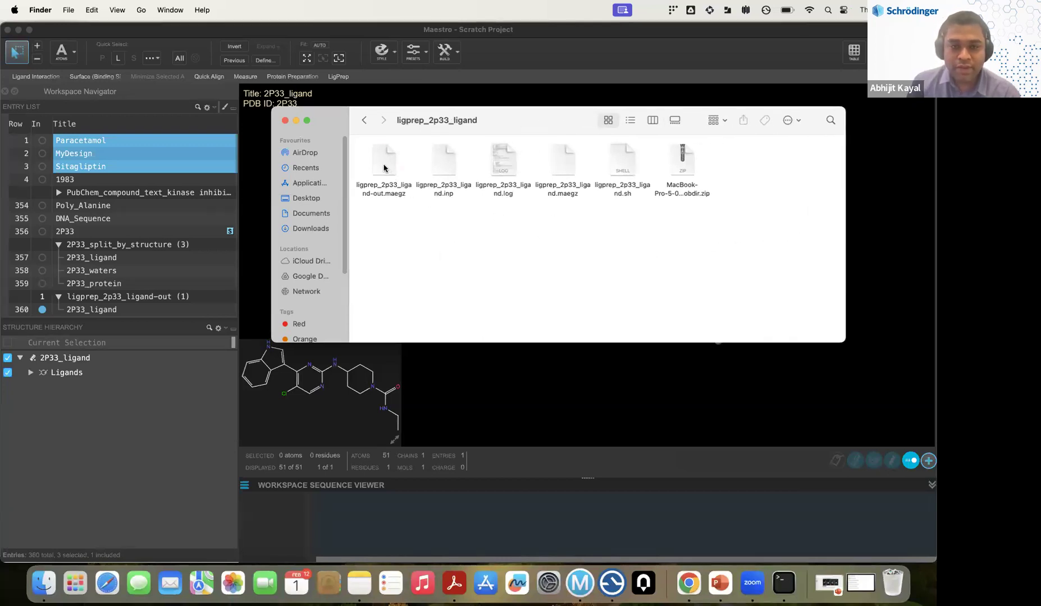
left_click(564, 168)
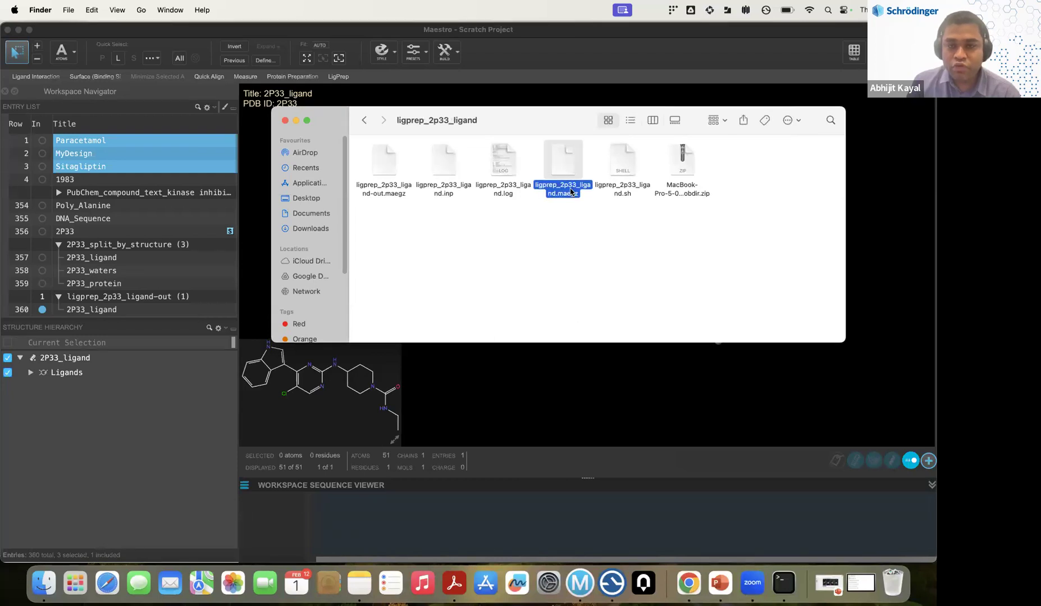
left_click(386, 161)
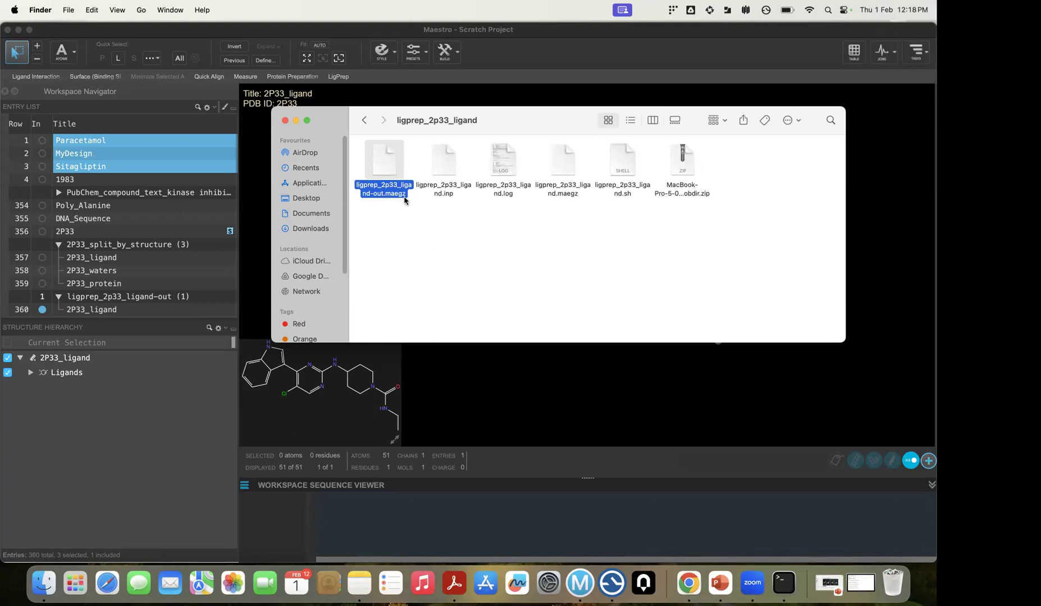
left_click(295, 120)
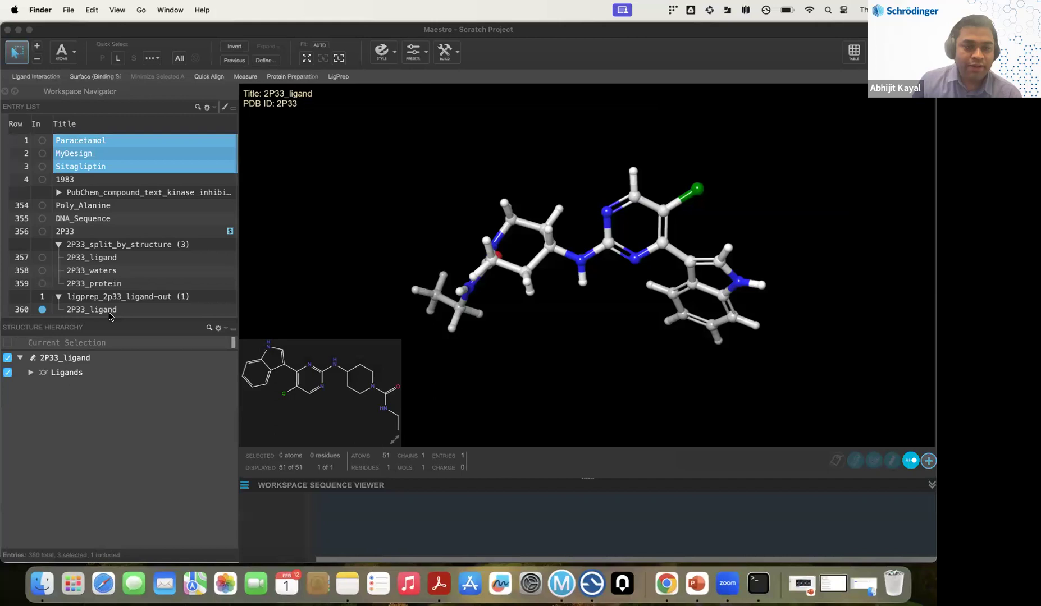
Export the prepared 2P33_ligand entry to the working directory as an uncompressed MDL SD file named 2p33_ligand_prep.sdf.
left_click(111, 315)
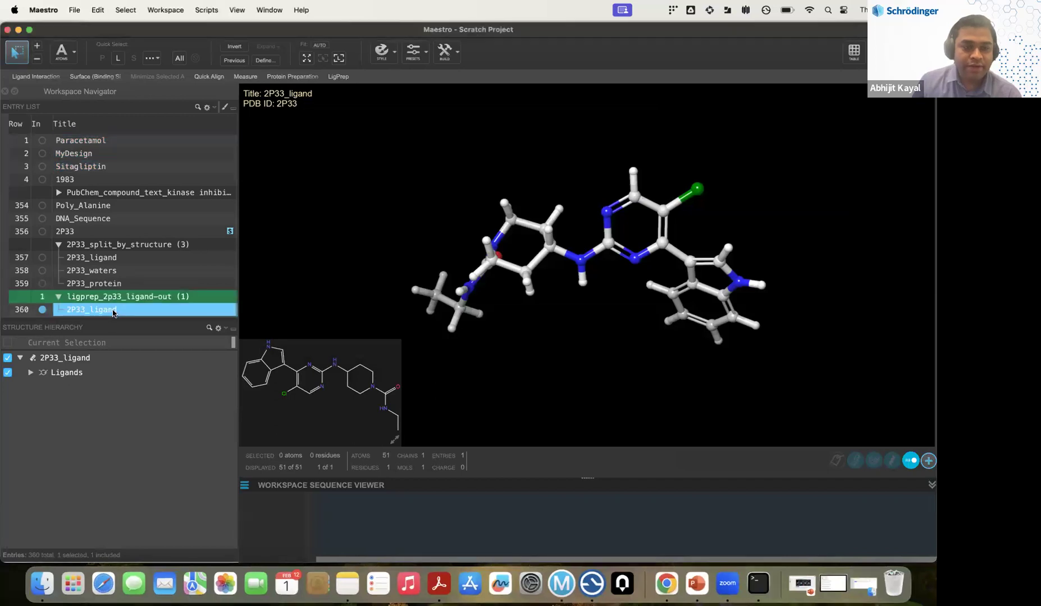
left_click(75, 11)
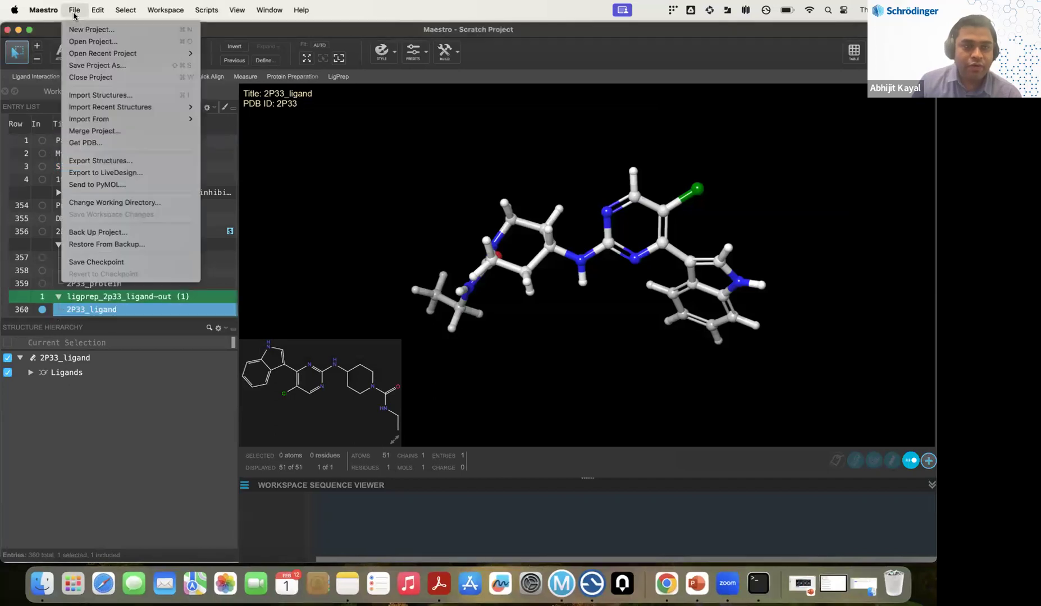
left_click(105, 162)
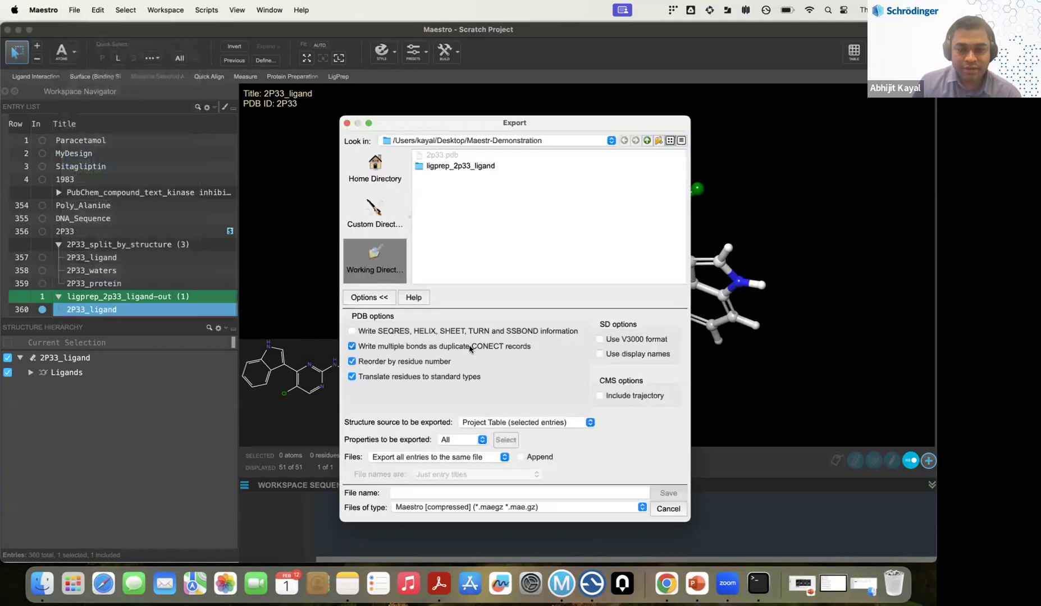
left_click_drag(412, 119, 237, 47)
left_click(379, 434)
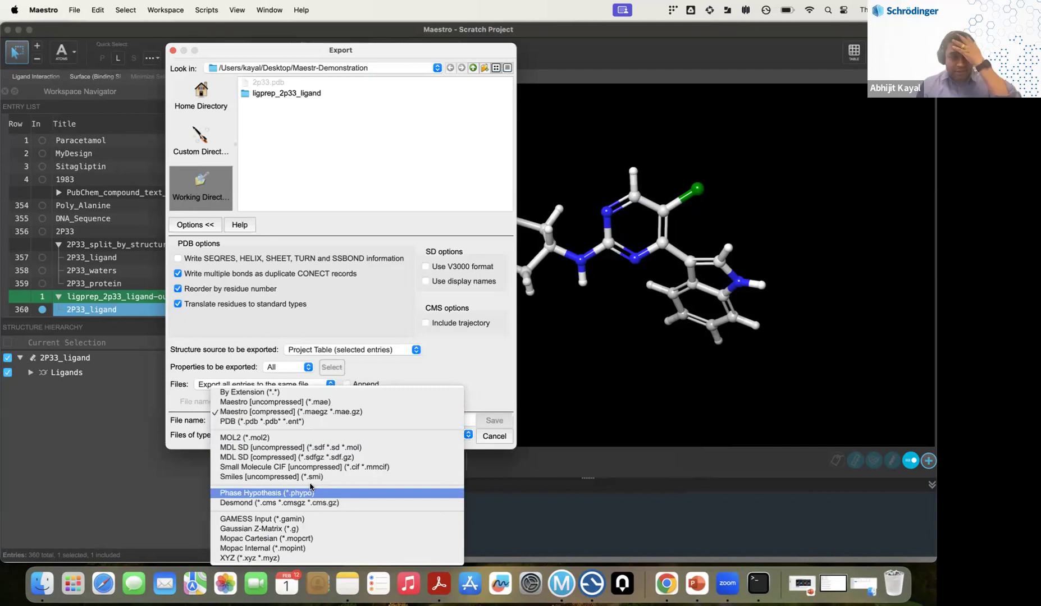
left_click(359, 449)
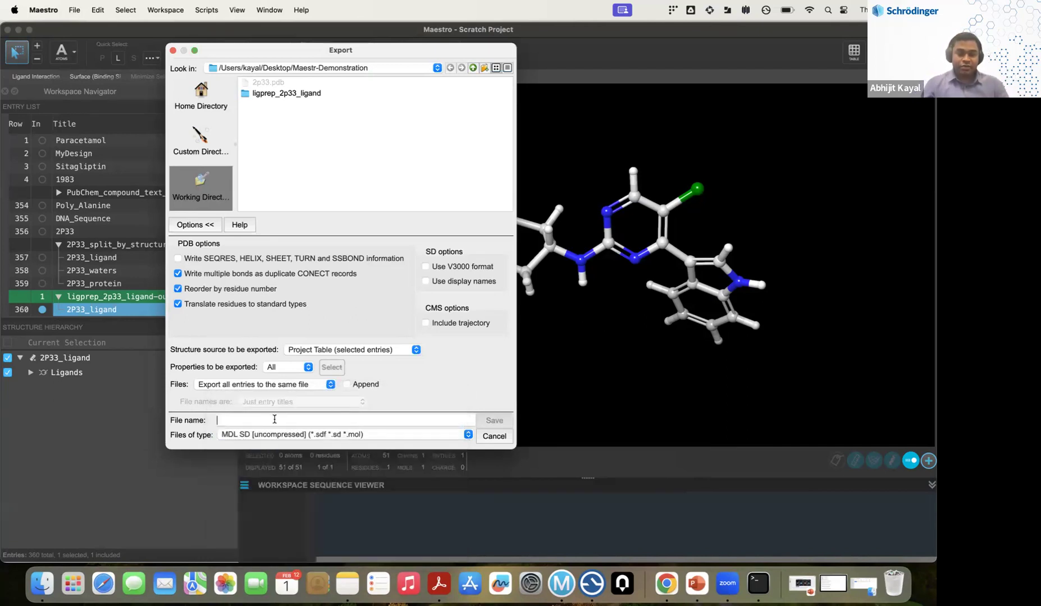
type("2p33_ligand")
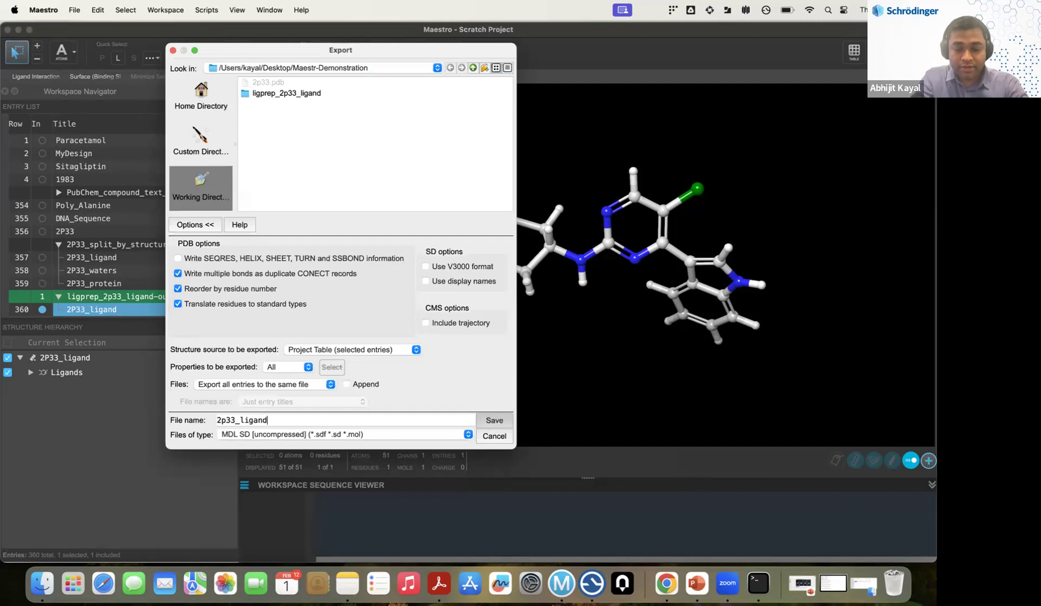
type("_prep.sdf")
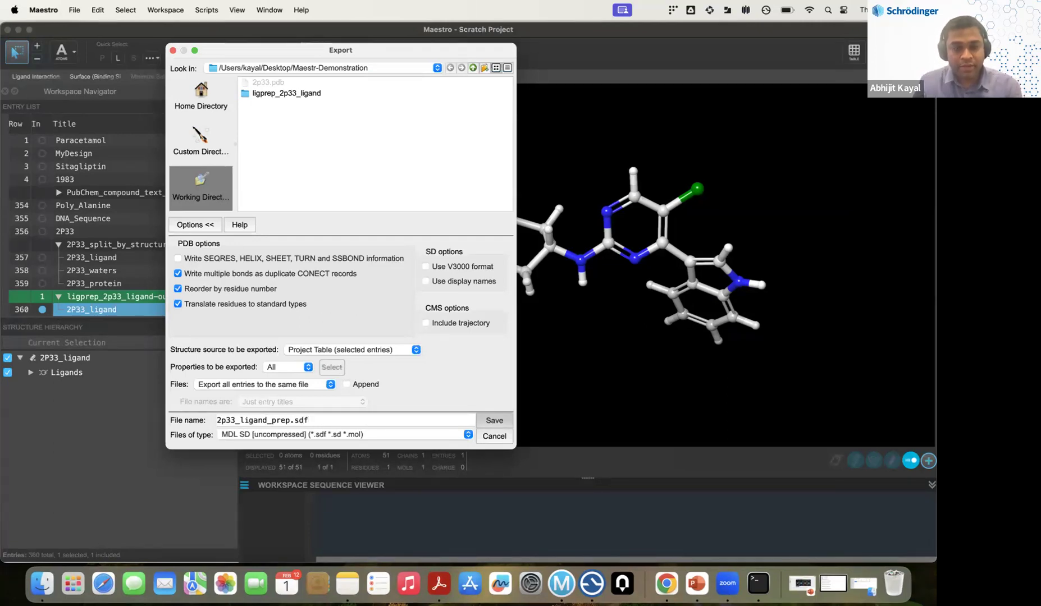
left_click(499, 424)
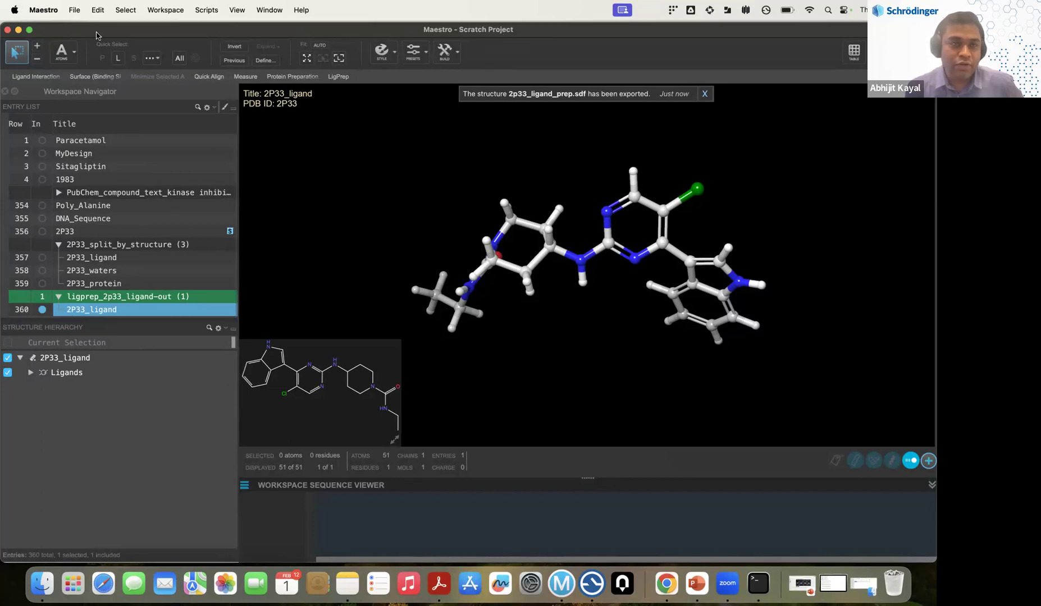
Save the scratch project in the working directory as a Maestro project named Maestr-Demonstration.
left_click(75, 10)
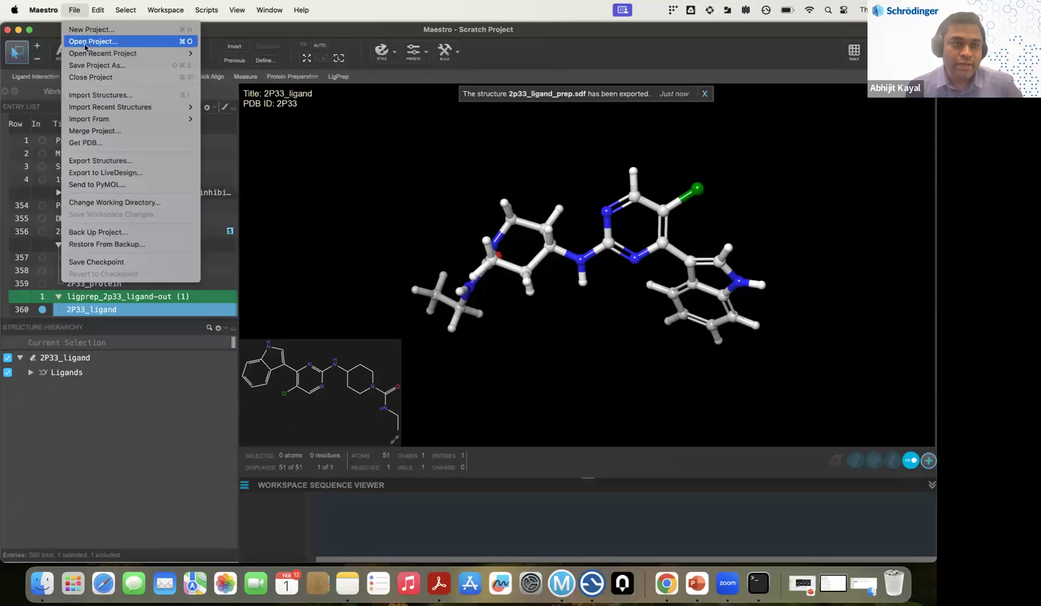
left_click(89, 65)
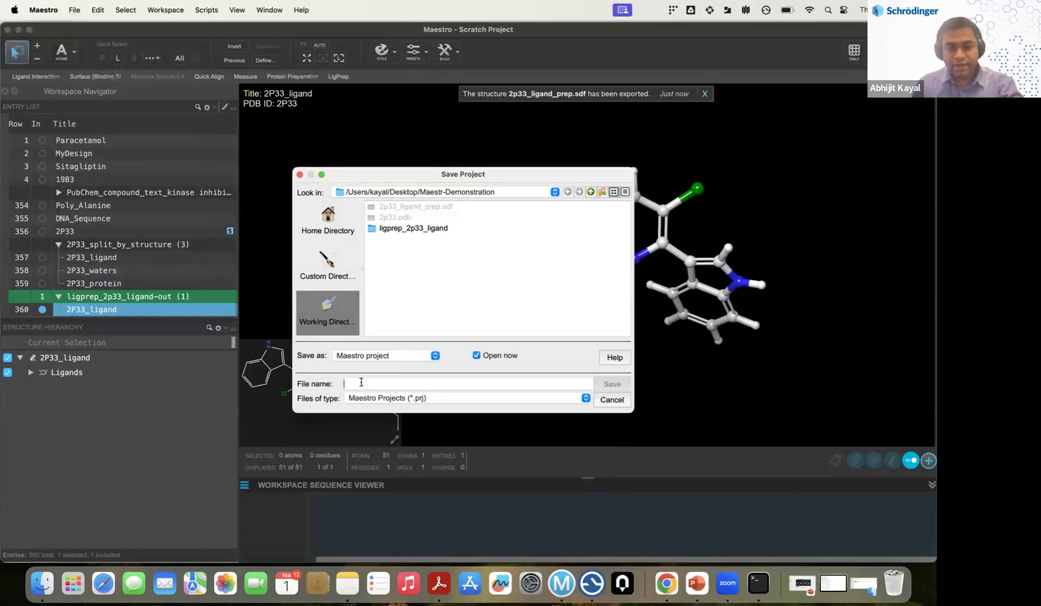
type("Maes")
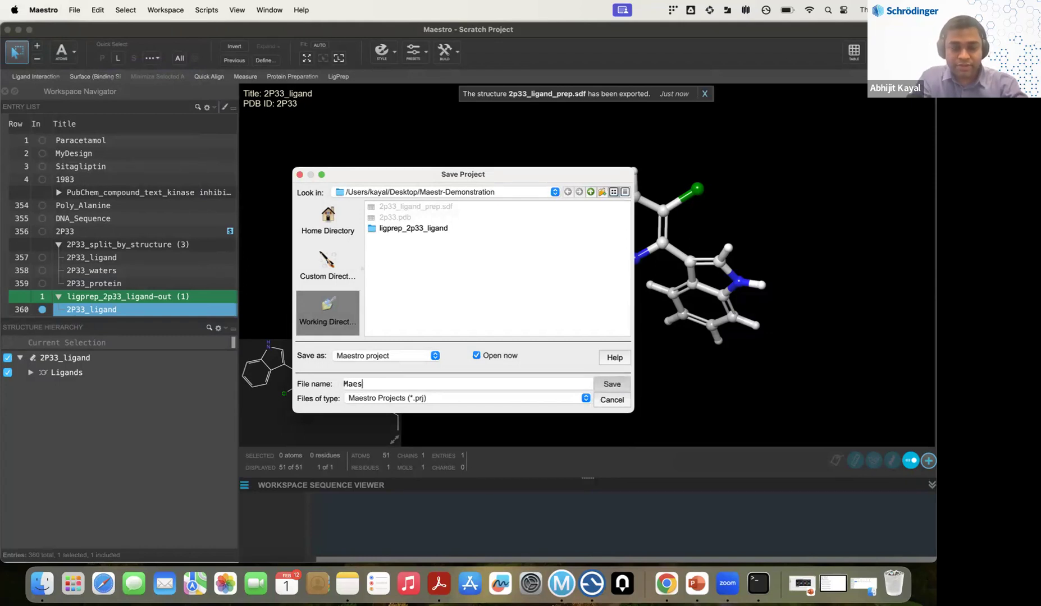
type("tr-De")
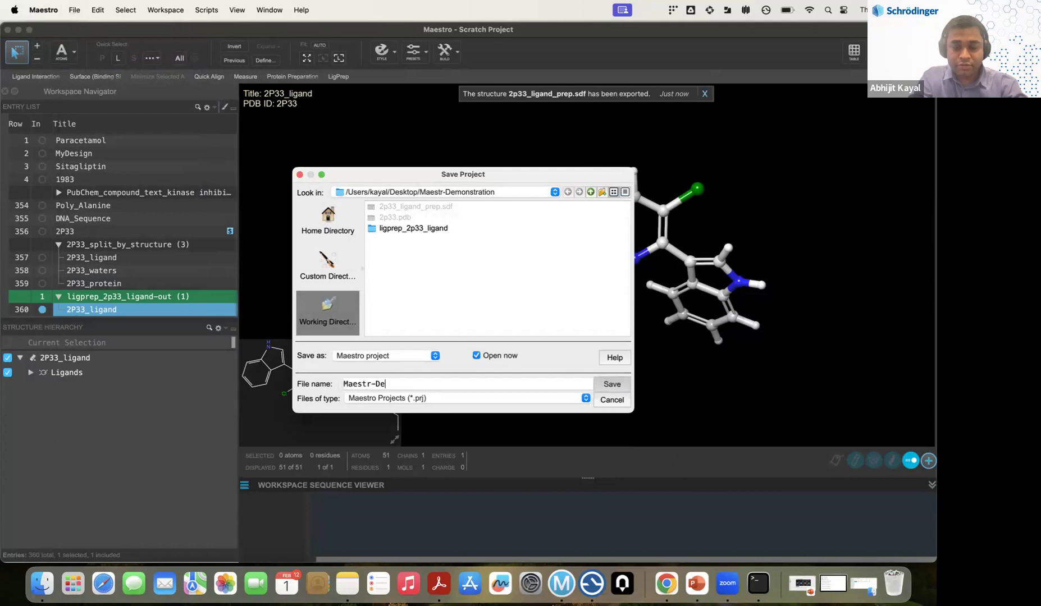
type("monstration")
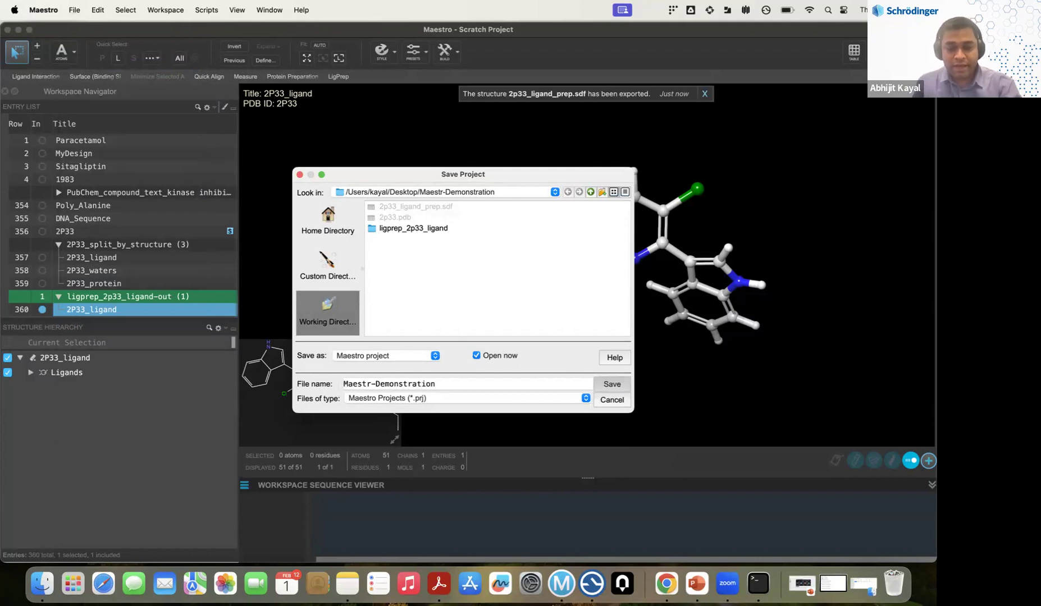
left_click(457, 400)
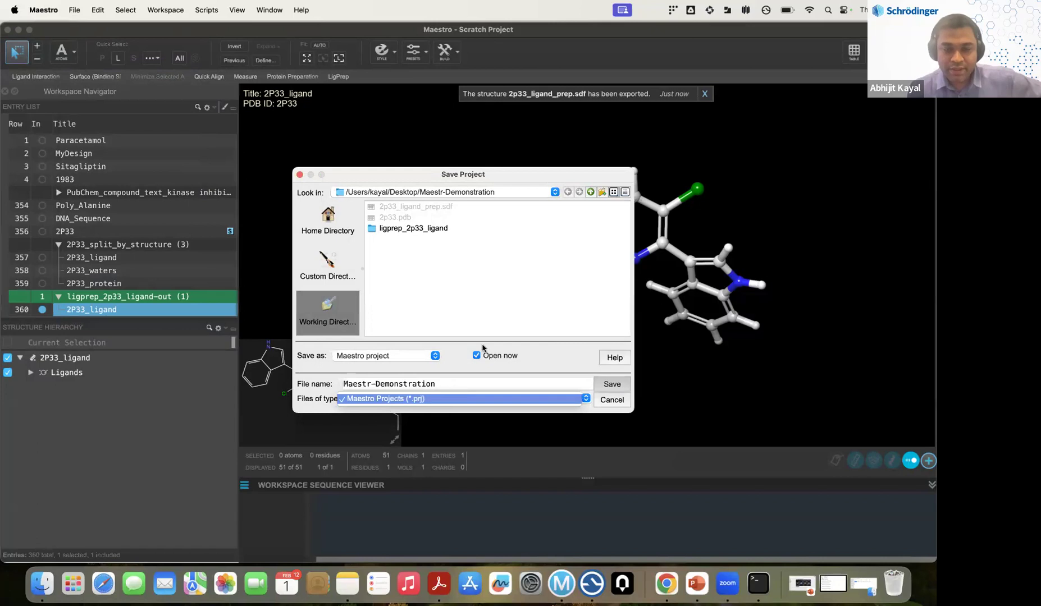
left_click(501, 314)
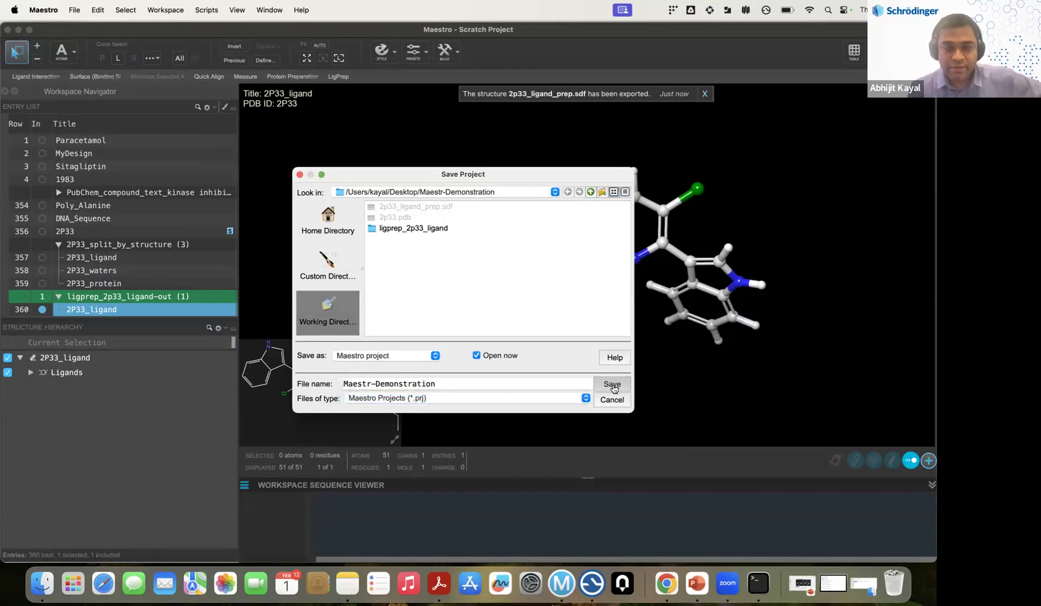
left_click(612, 385)
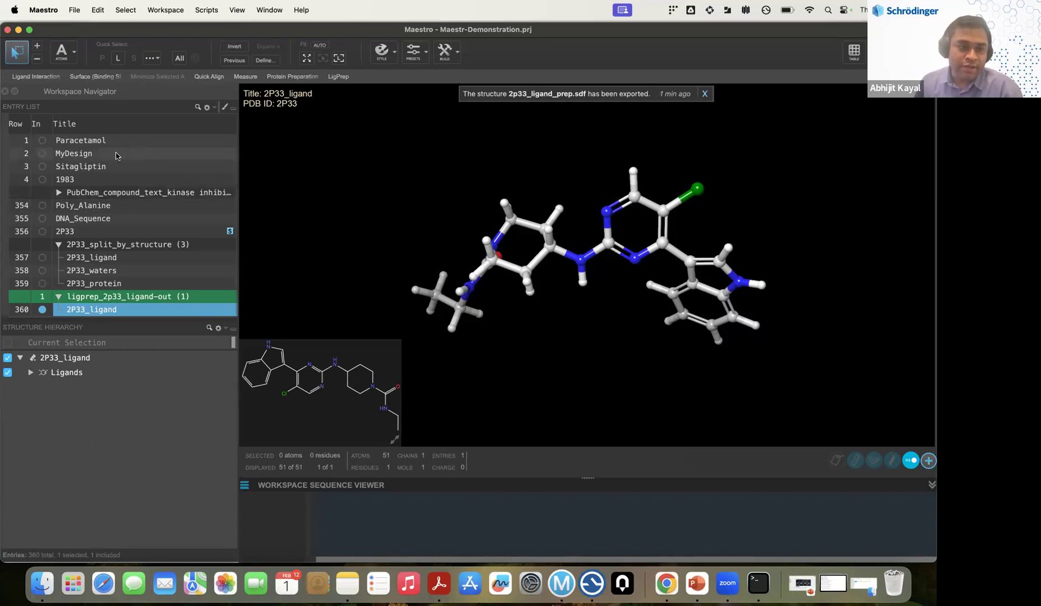
Display the Paracetamol entry in the workspace, compare it with the MyDesign entry, and return to Paracetamol.
left_click(42, 141)
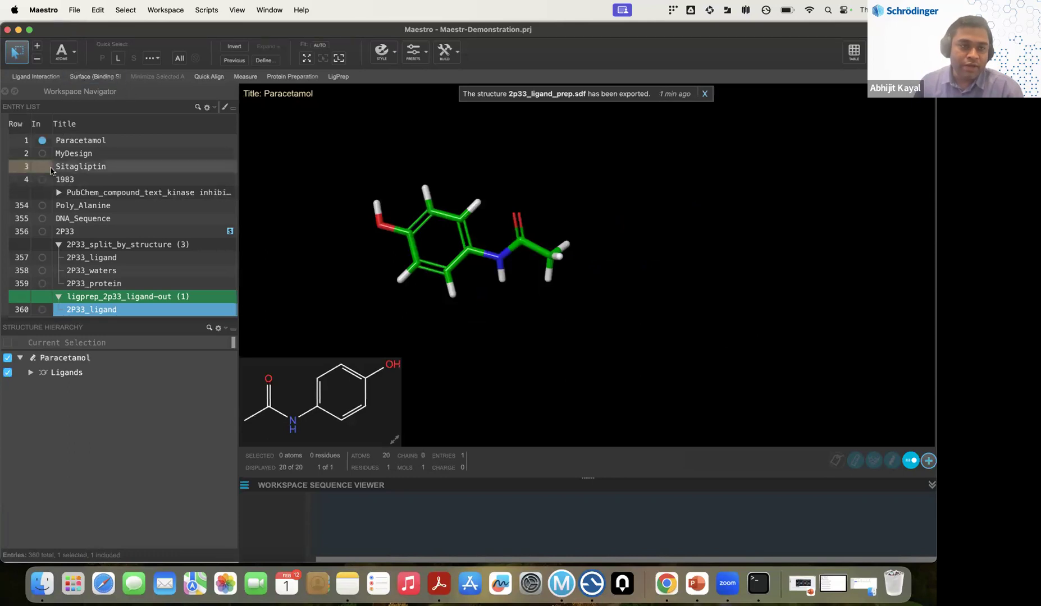
left_click(42, 153)
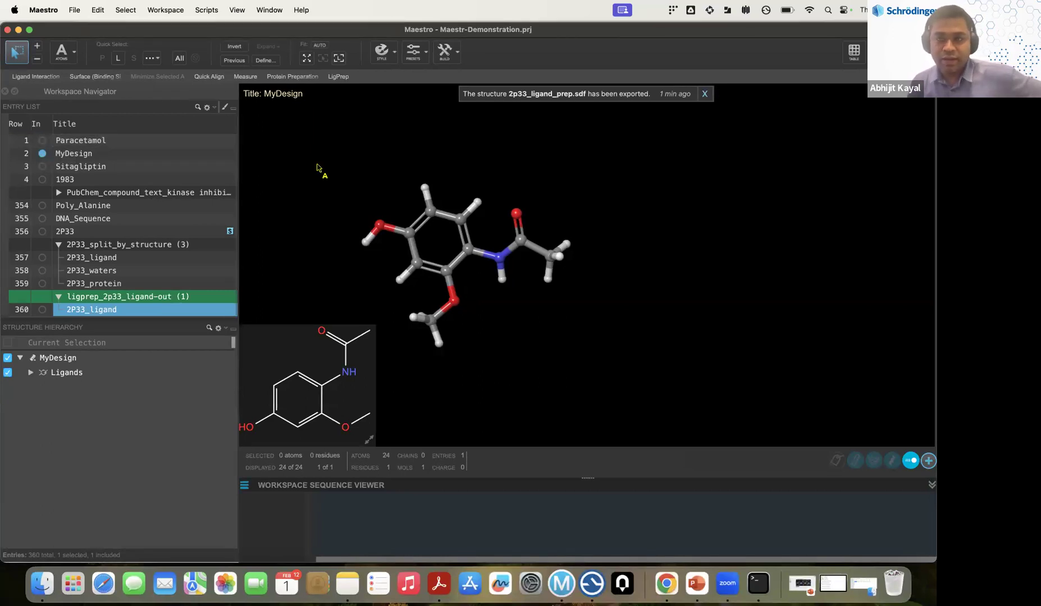
left_click(39, 143)
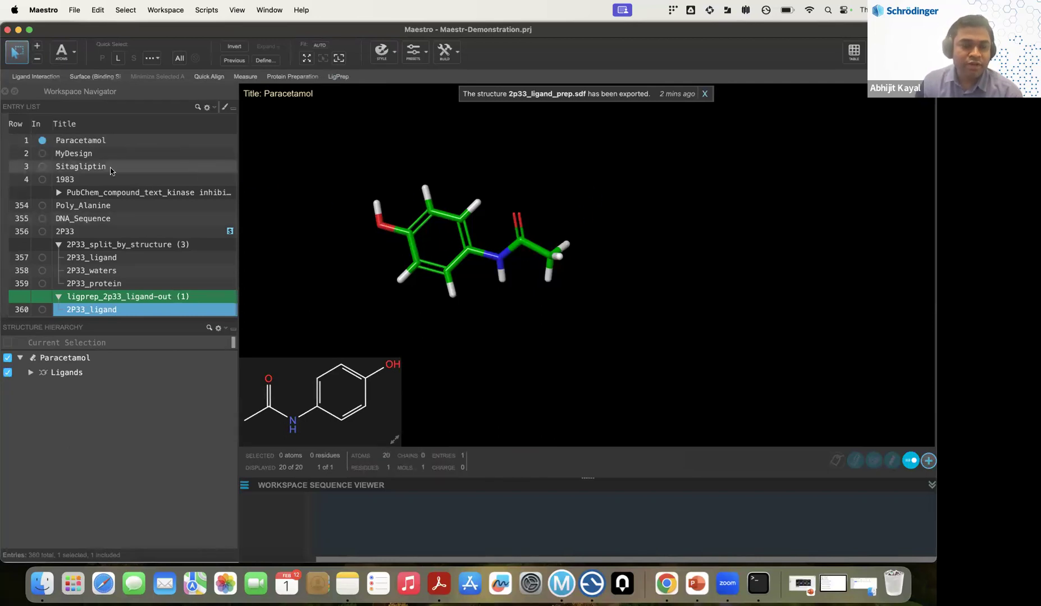
Select the Paracetamol entry, view its structure in the 2D Sketcher, and close the sketcher without editing.
left_click(106, 141)
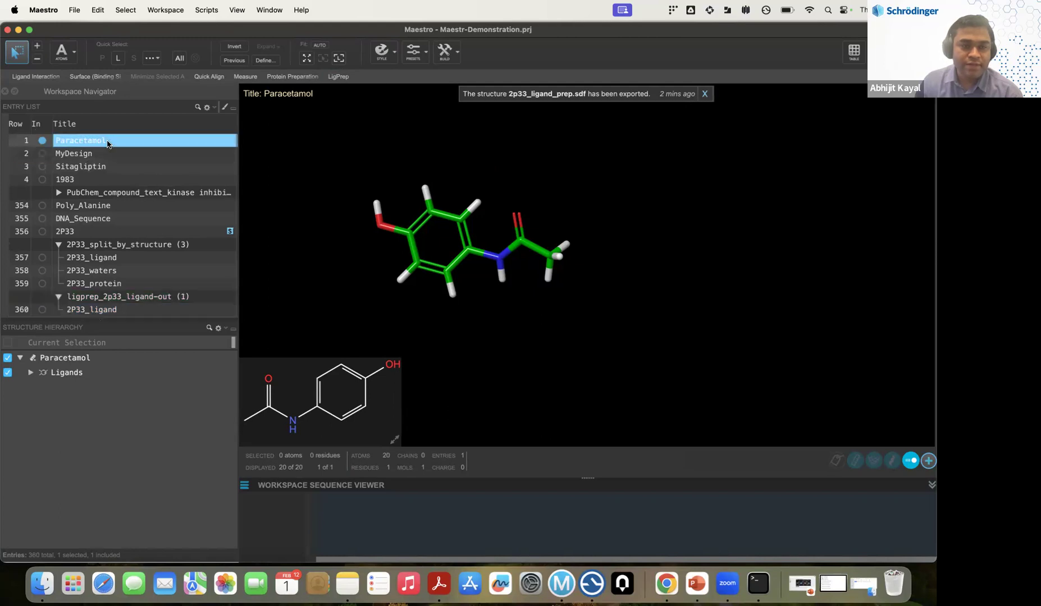
left_click(97, 11)
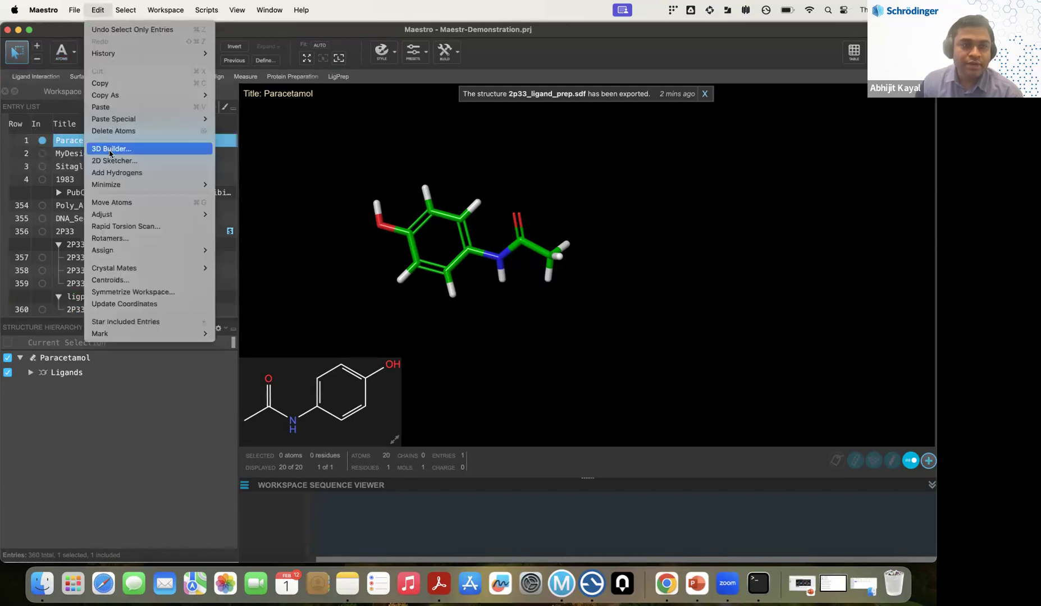
left_click(474, 192)
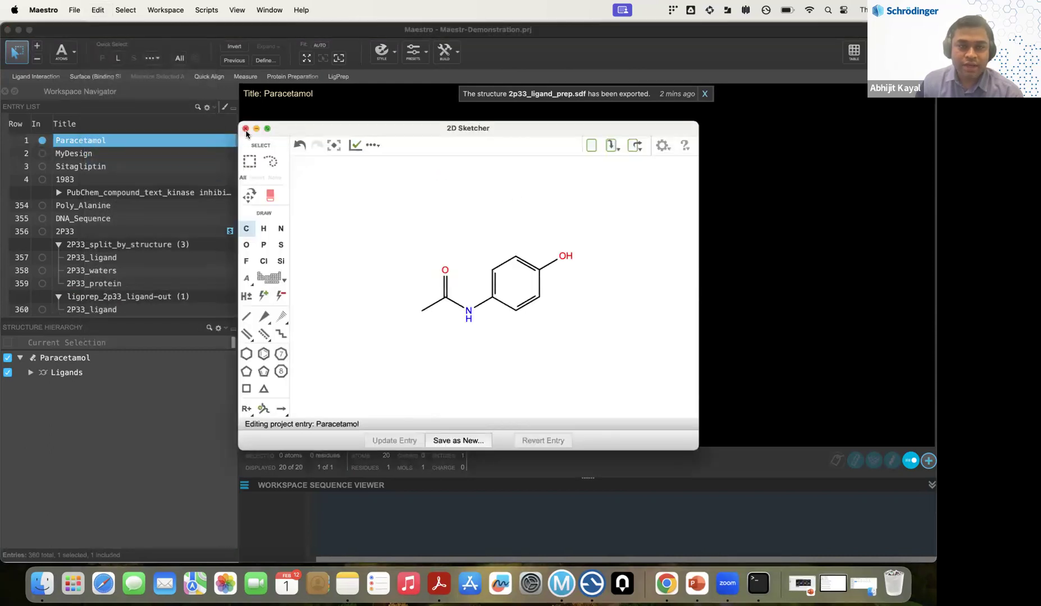
left_click(247, 130)
Open the 3D Builder for Paracetamol, review its additional editing options, and close the builder.
left_click(268, 10)
left_click(353, 12)
left_click(445, 57)
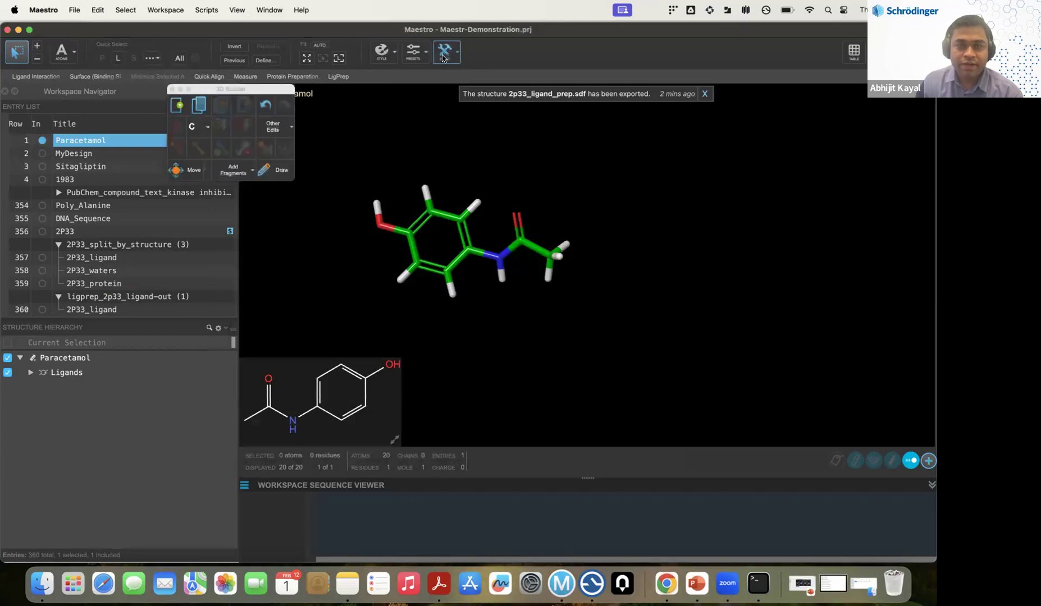
left_click(282, 131)
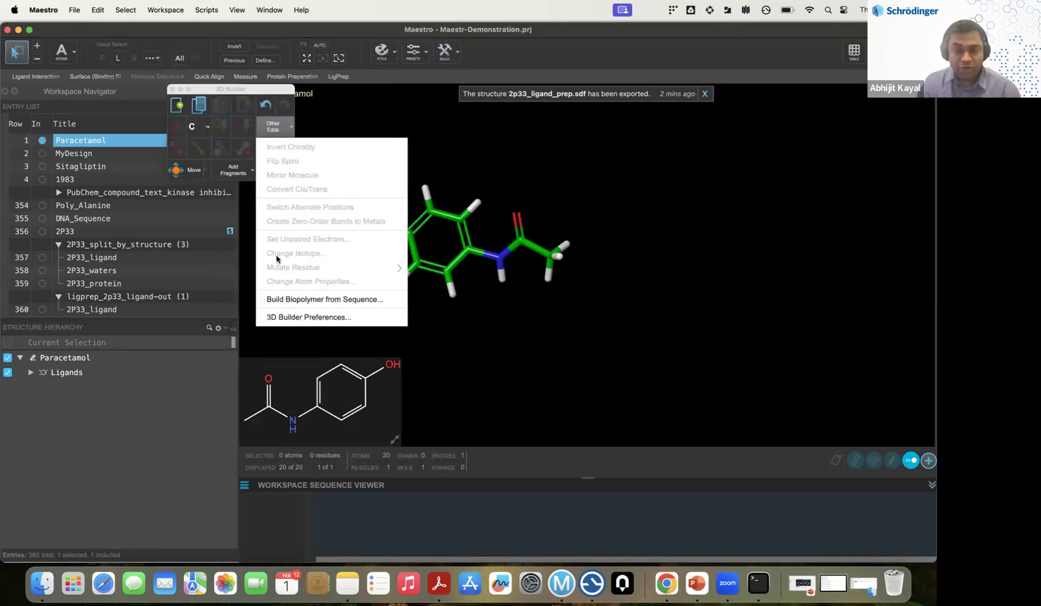
left_click(472, 171)
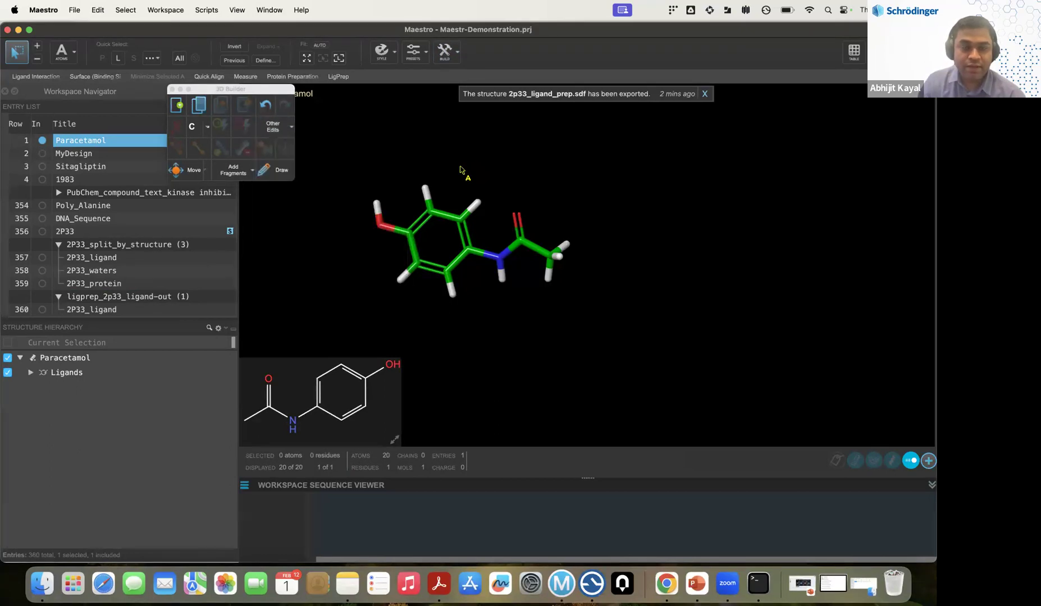
left_click(172, 89)
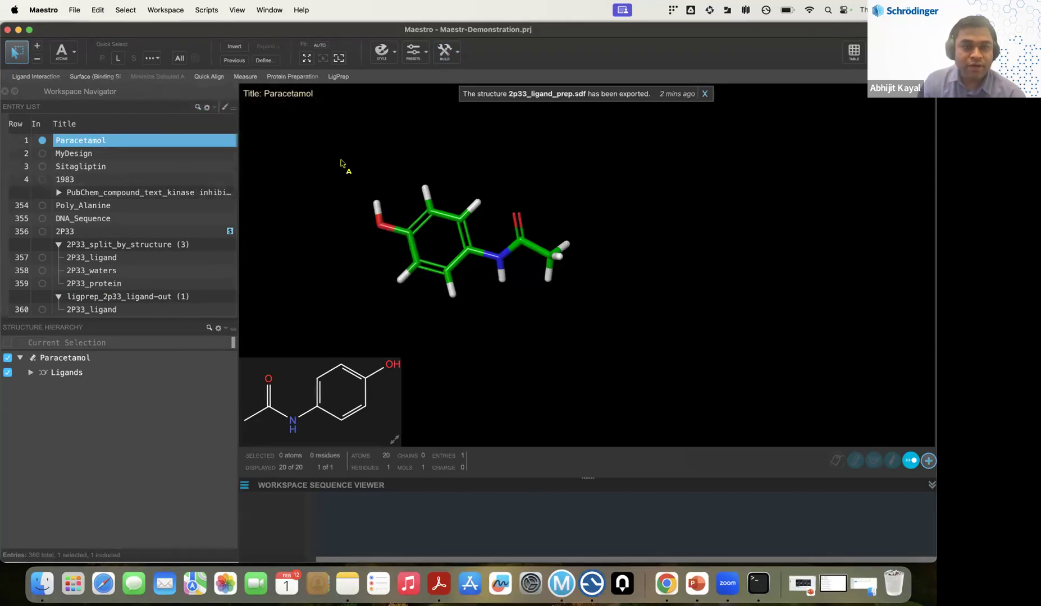
left_click(75, 10)
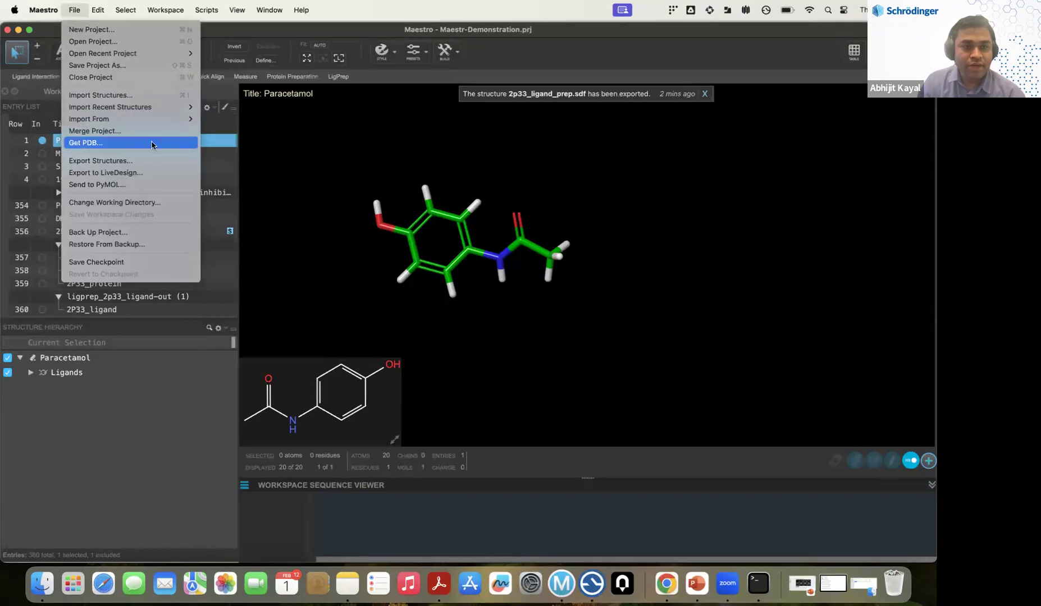
left_click(308, 164)
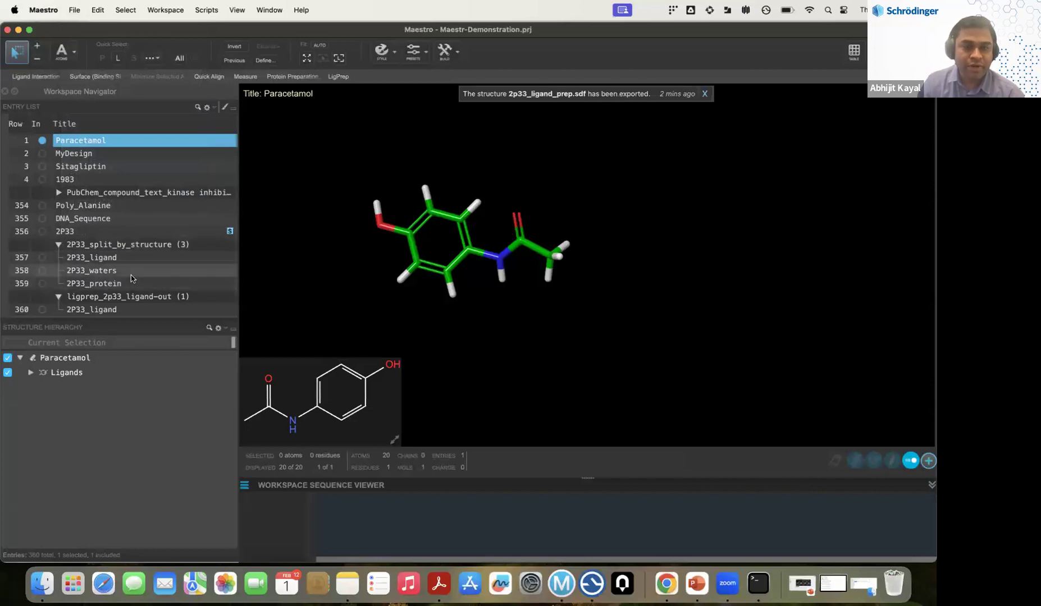
left_click(419, 60)
left_click(679, 181)
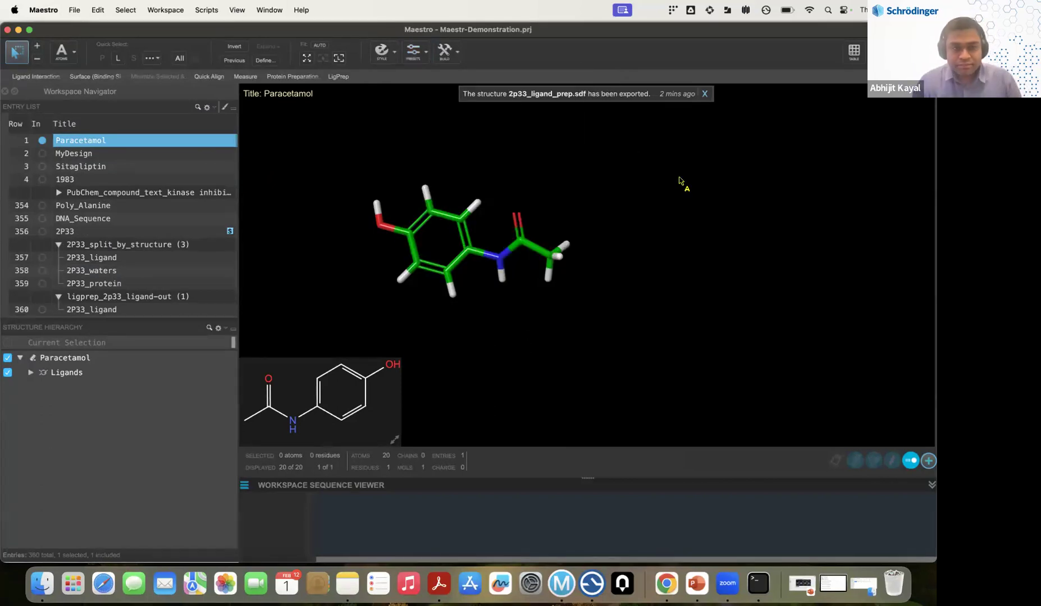
left_click(416, 54)
left_click(373, 132)
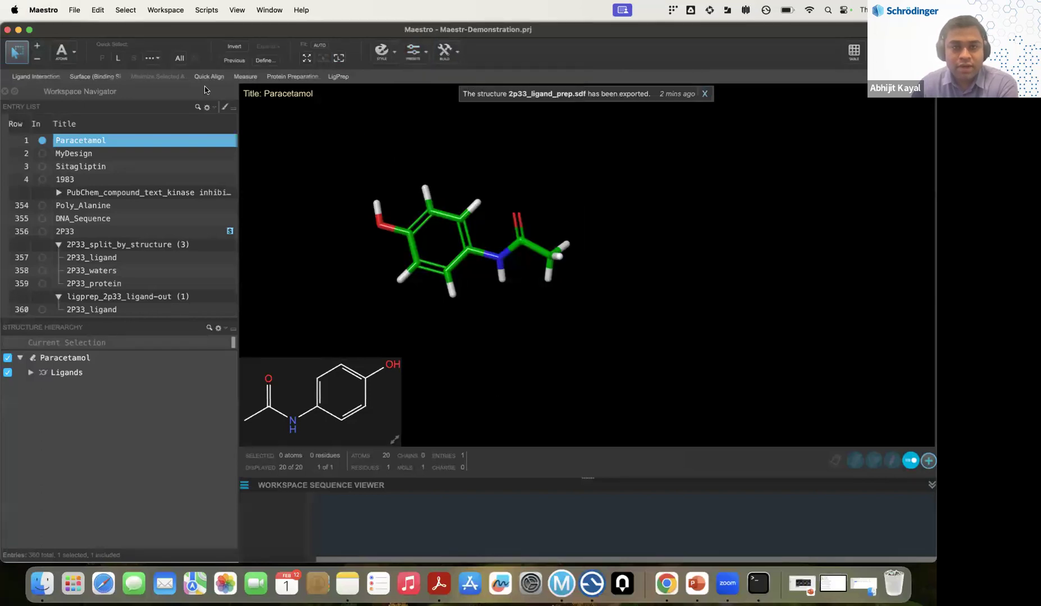
left_click(59, 193)
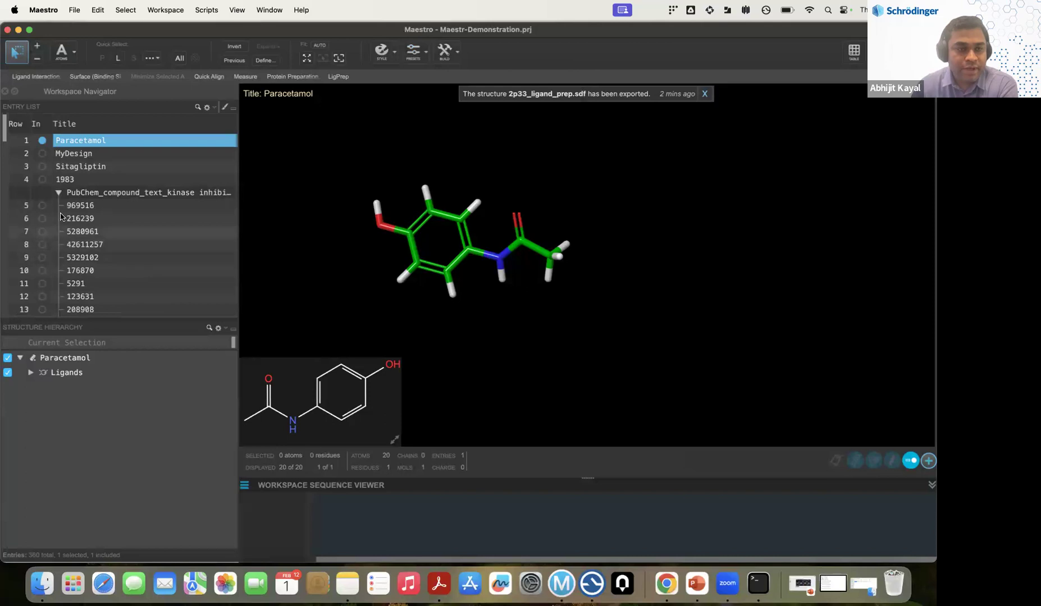
left_click(58, 193)
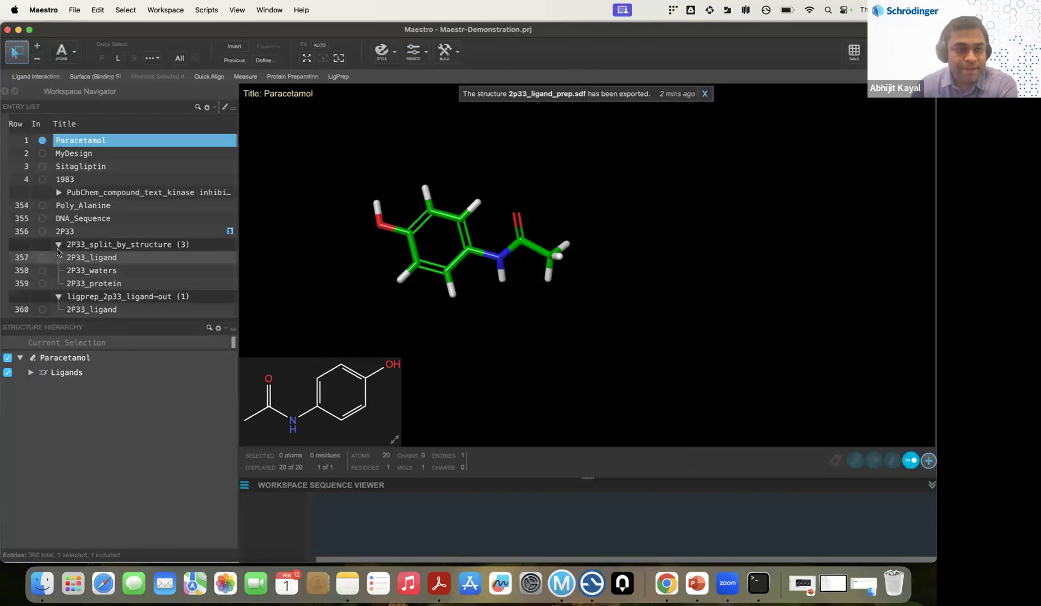
Display the 2P33 entry and clear the workspace, repeating the same with the MyDesign entry.
left_click(42, 231)
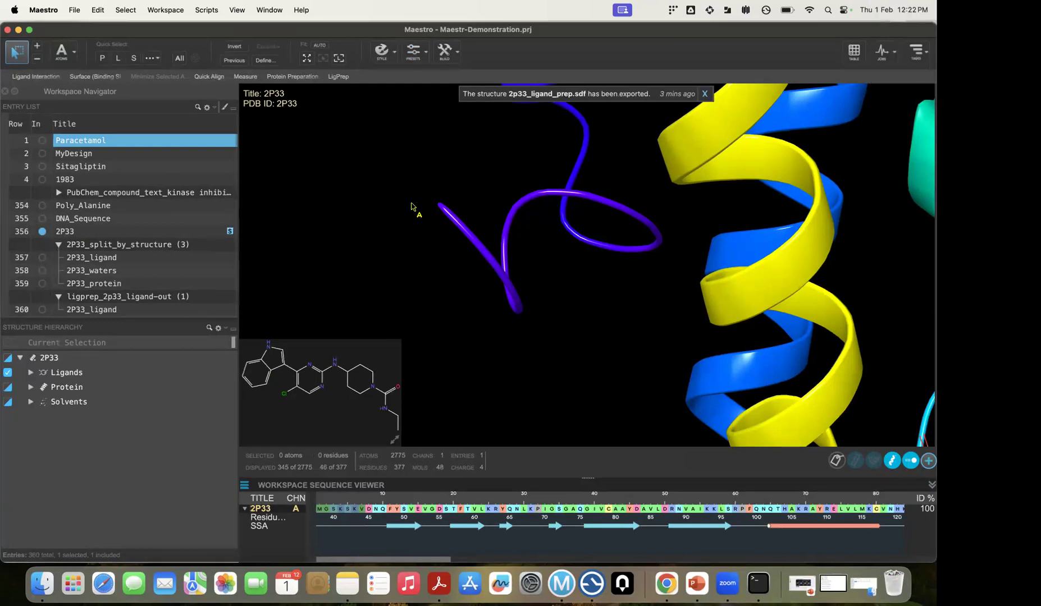
scroll(361, 195, "up", 2)
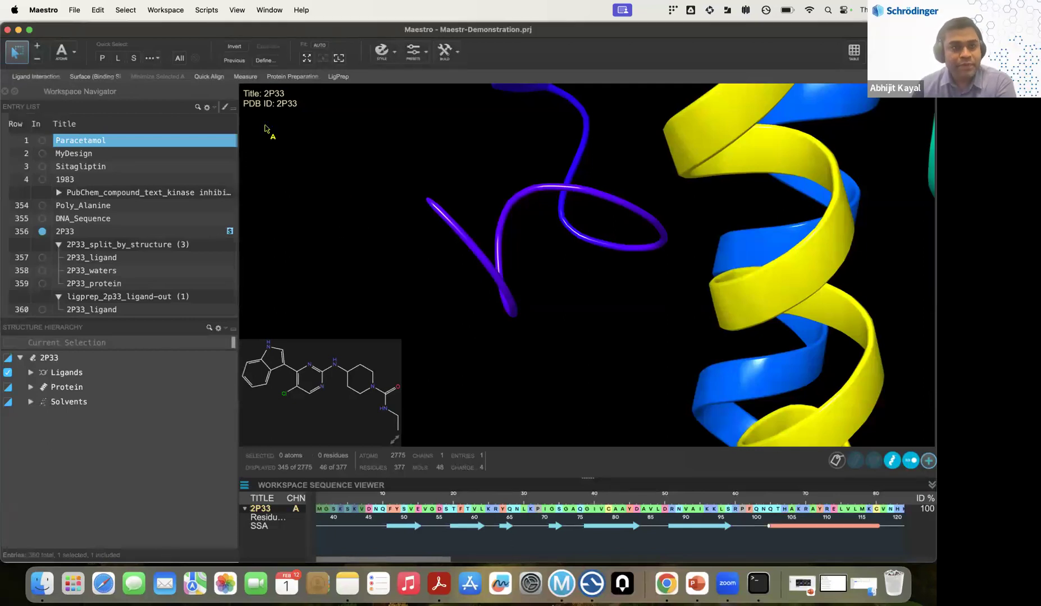
left_click(160, 11)
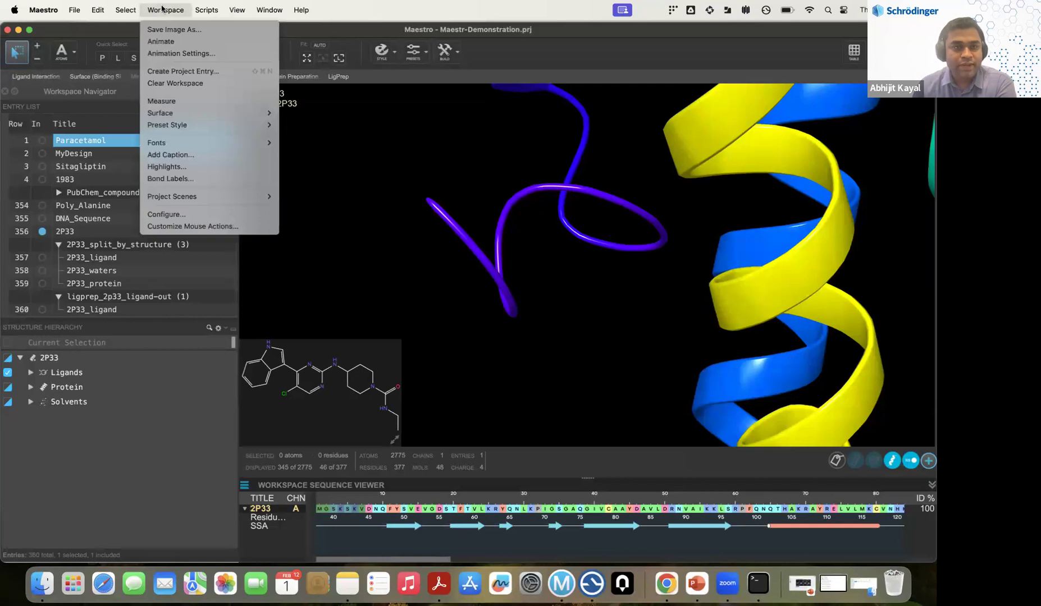
left_click(174, 84)
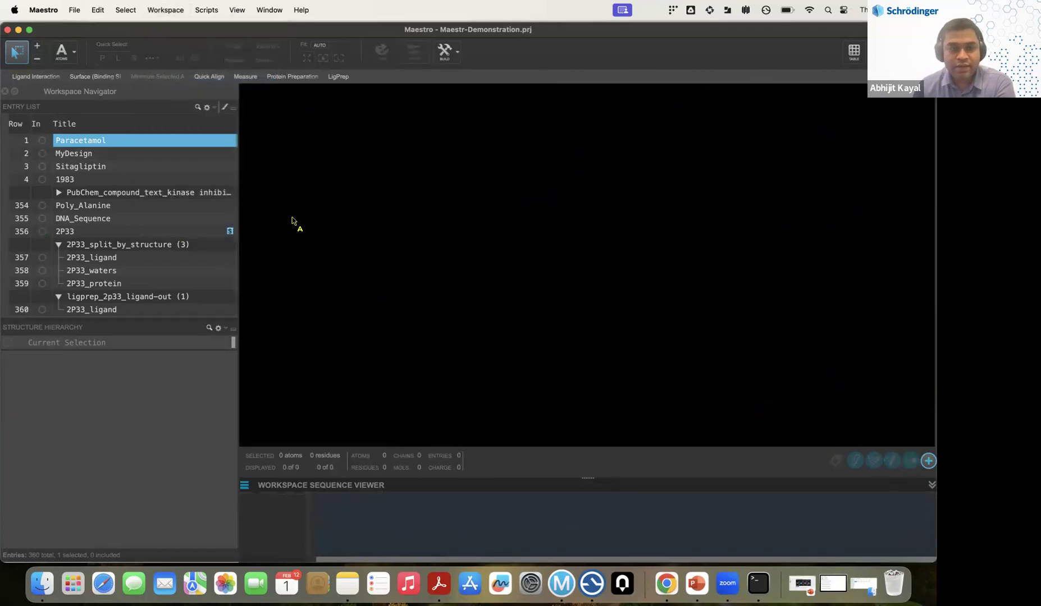
left_click(42, 153)
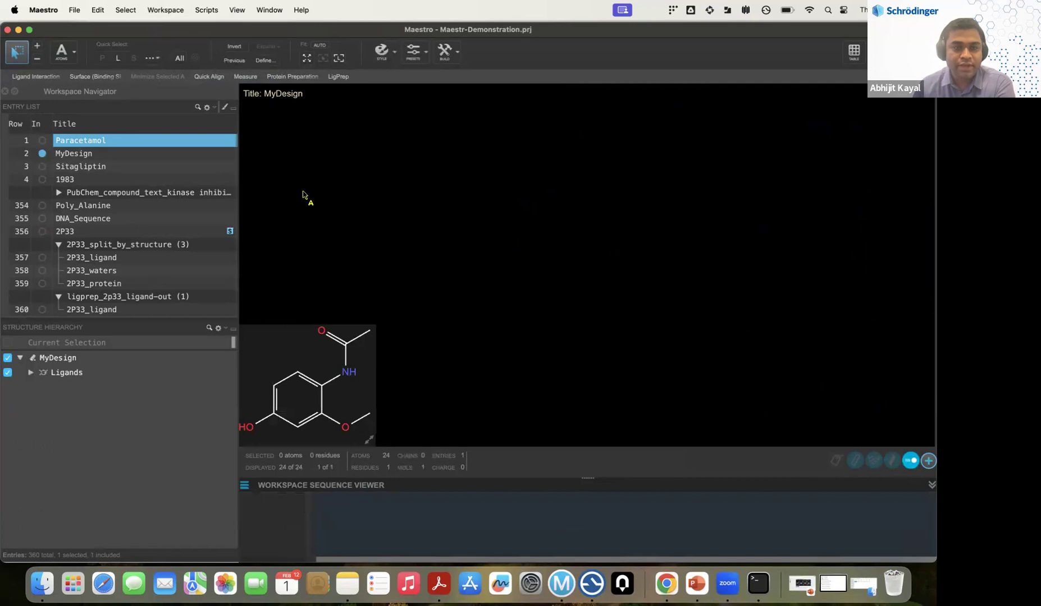
left_click(166, 10)
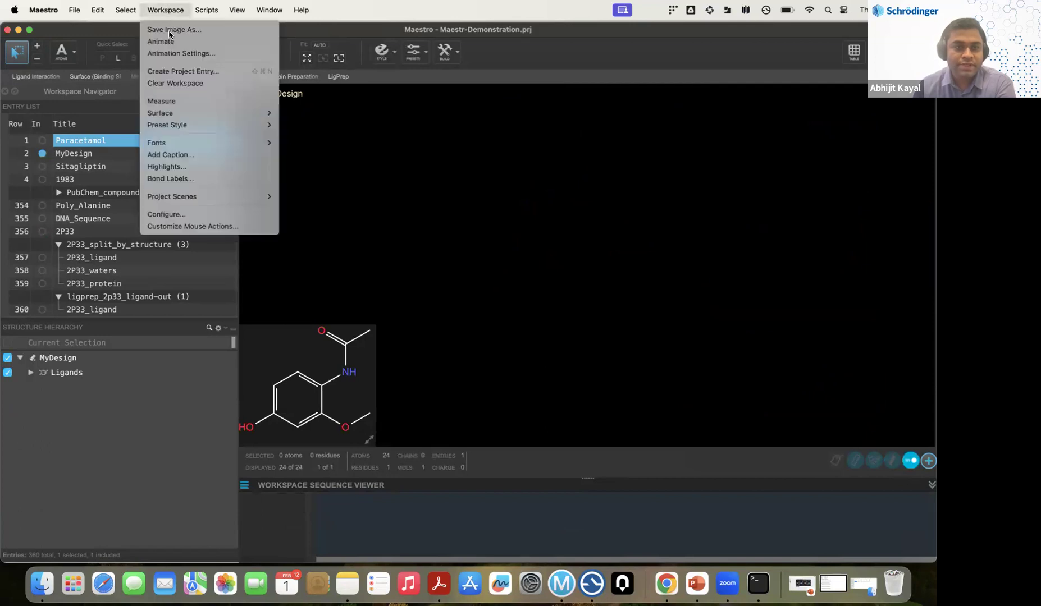
left_click(179, 83)
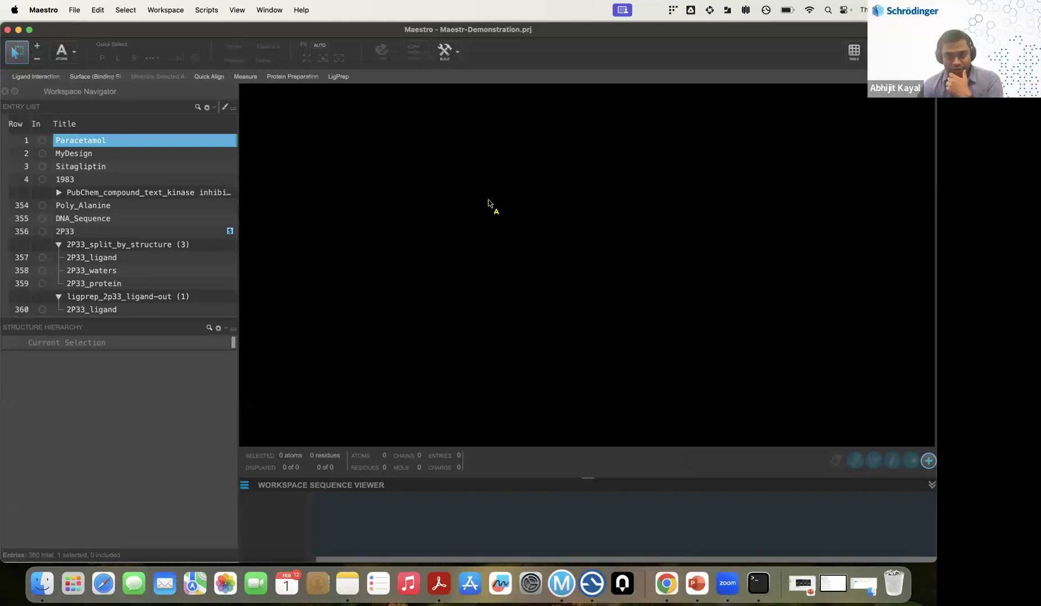
Quit Maestro and examine the saved Maestr-Demonstration.prj project folder in Finder, returning to its parent folder.
left_click(7, 31)
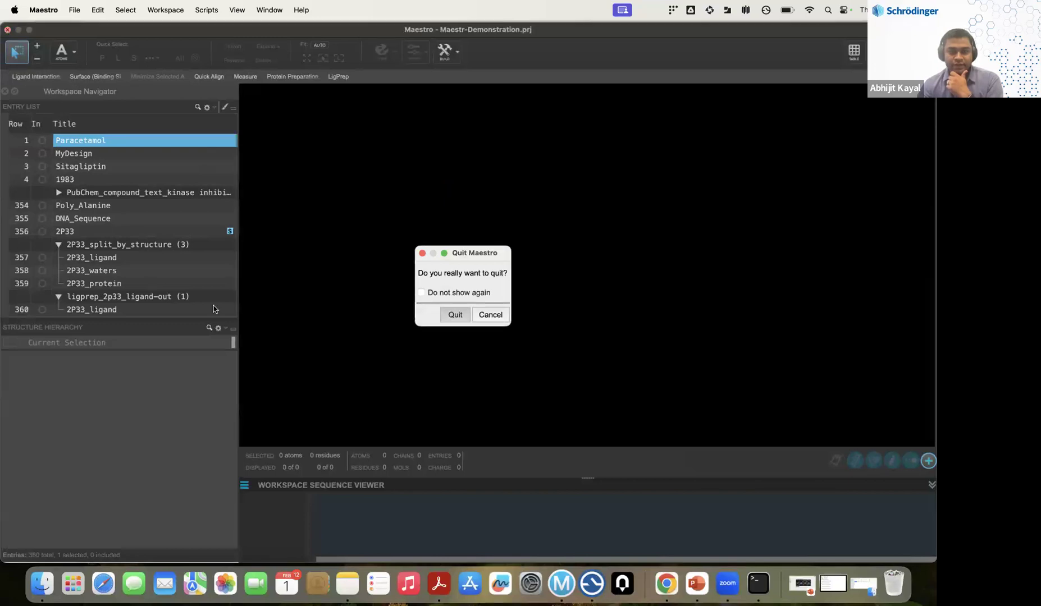
left_click(454, 315)
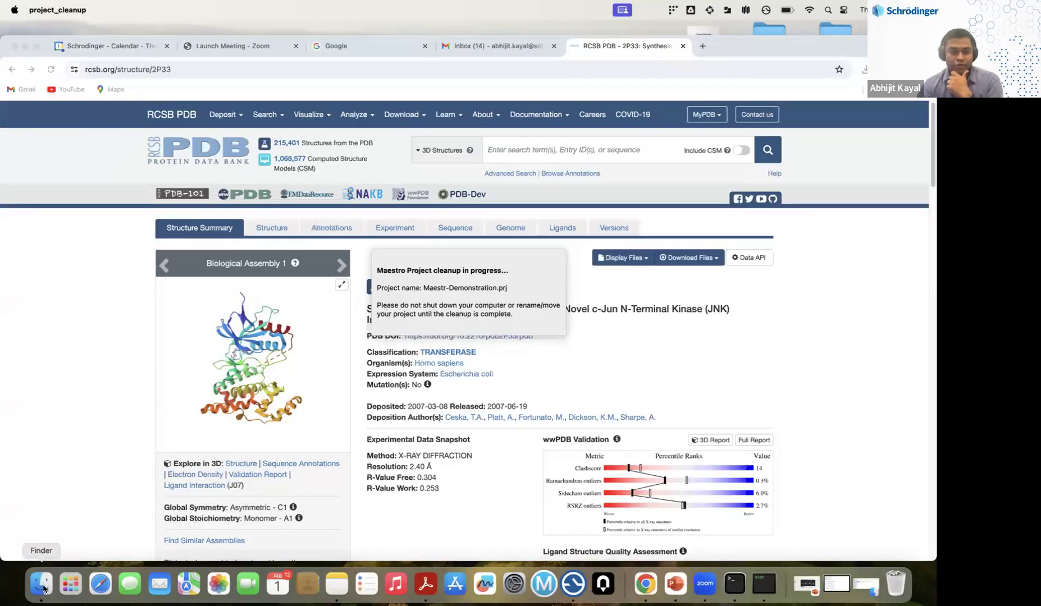
left_click(62, 585)
left_click(364, 120)
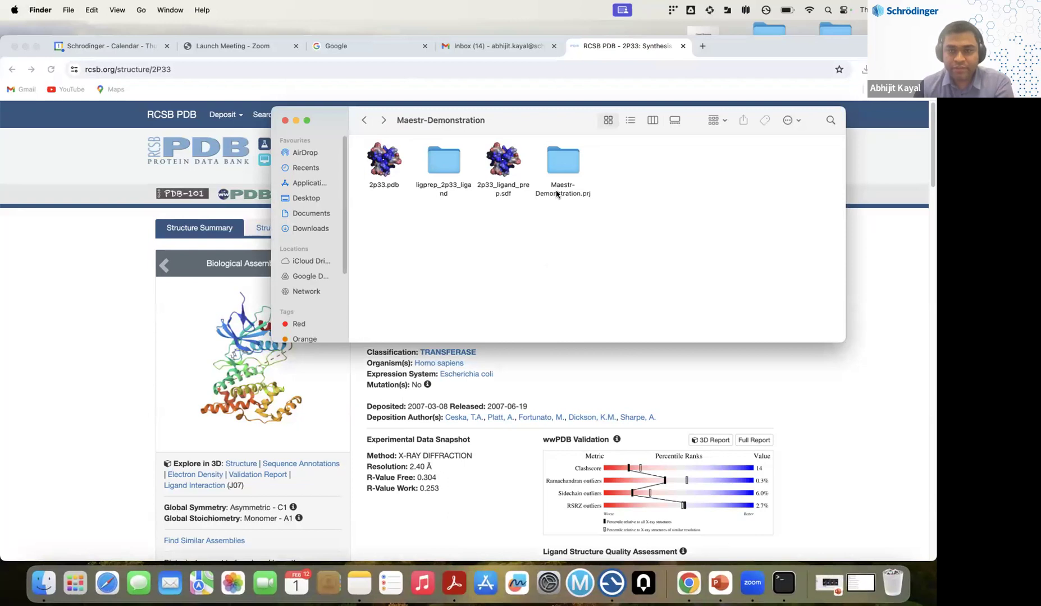
double_click(562, 163)
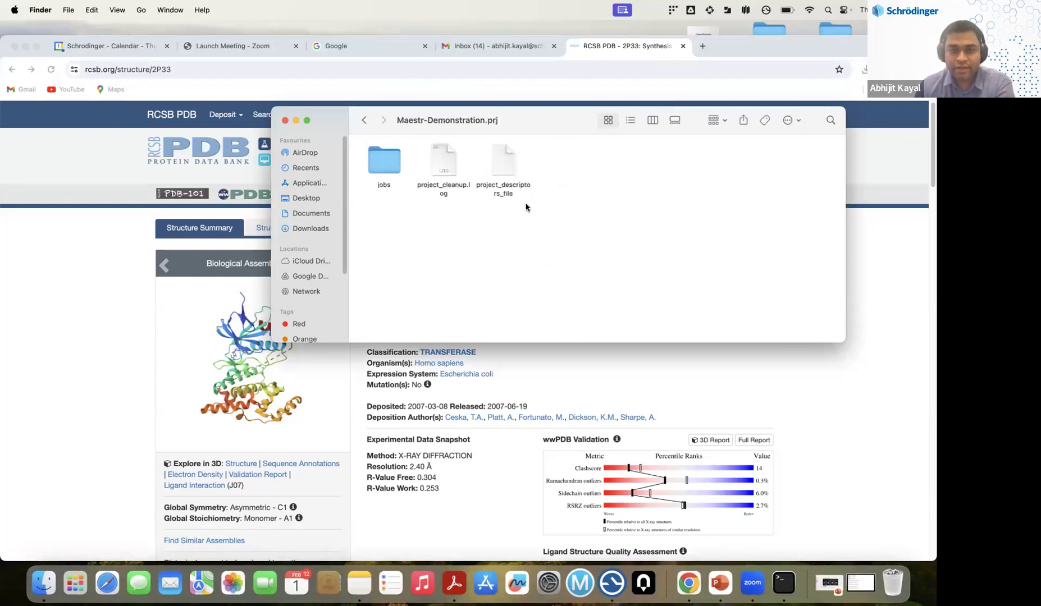
left_click(365, 120)
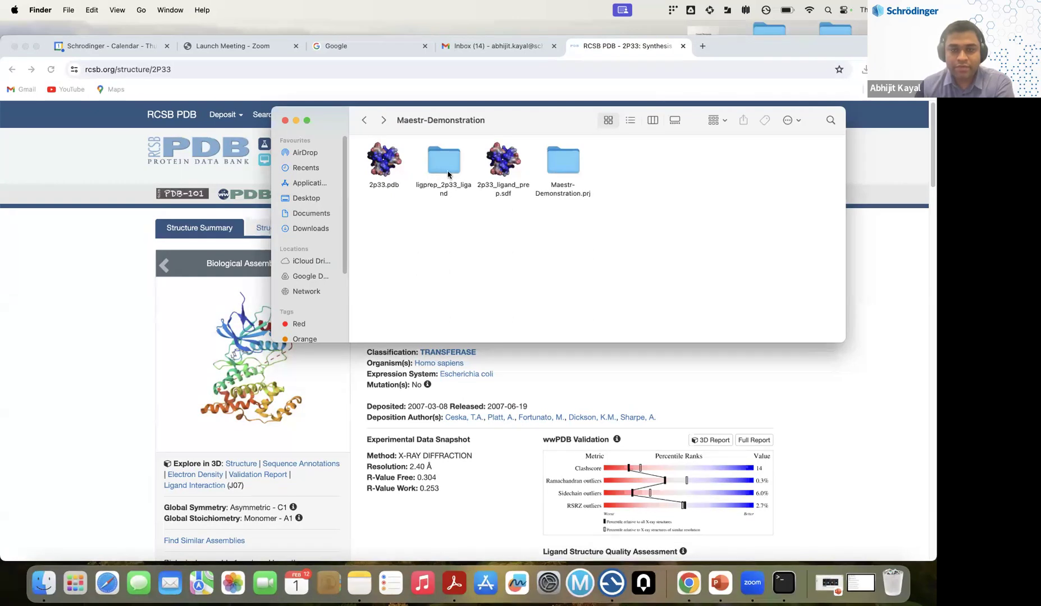
Launch Maestro and open the saved project Maestr-Demonstration.prj from the Maestr-Demonstration folder on the Desktop.
left_click(580, 583)
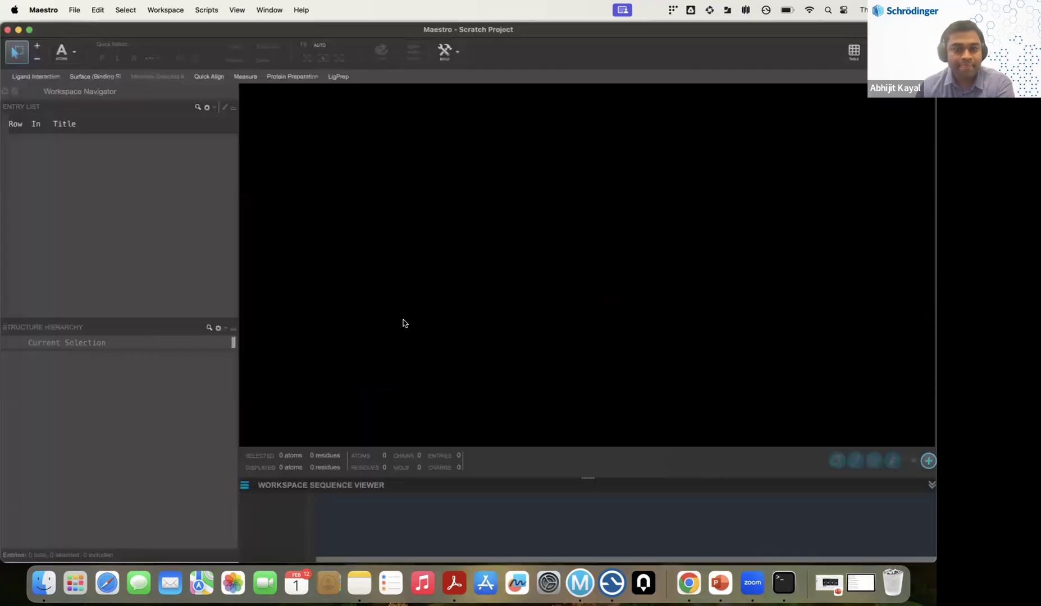
left_click(74, 10)
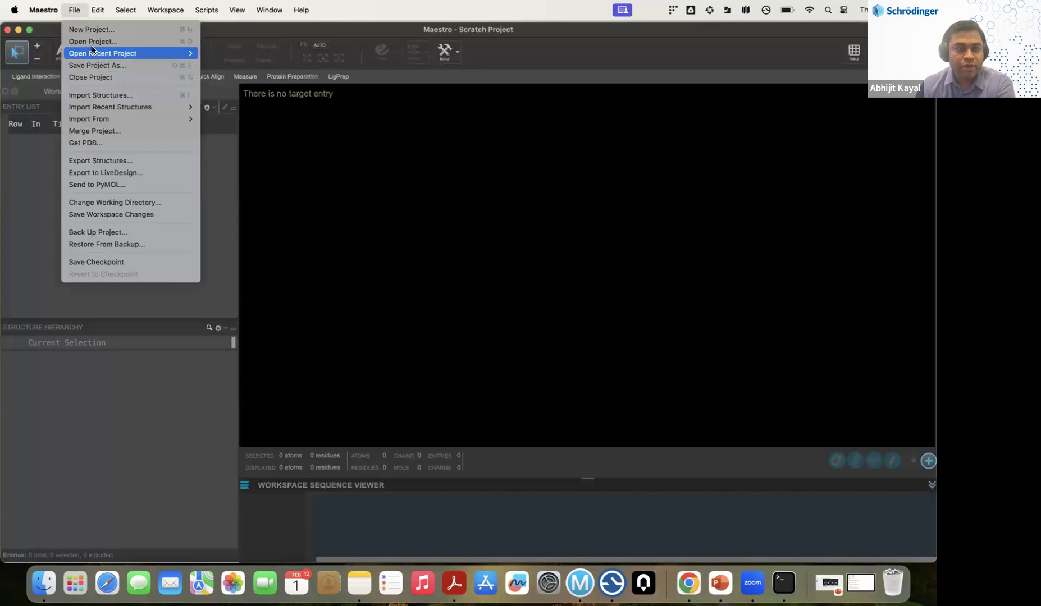
left_click(110, 41)
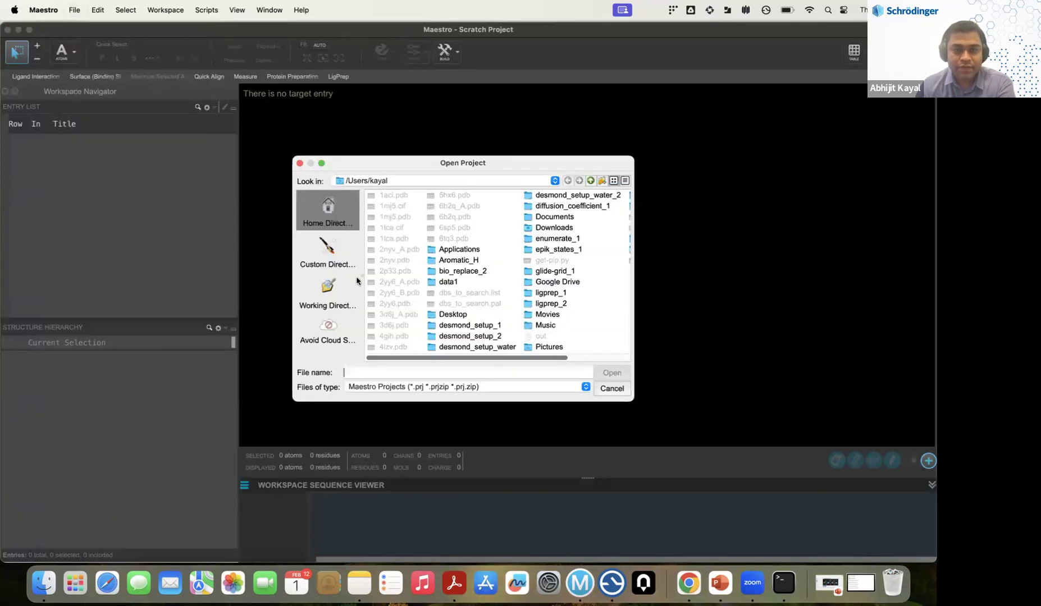
left_click(332, 258)
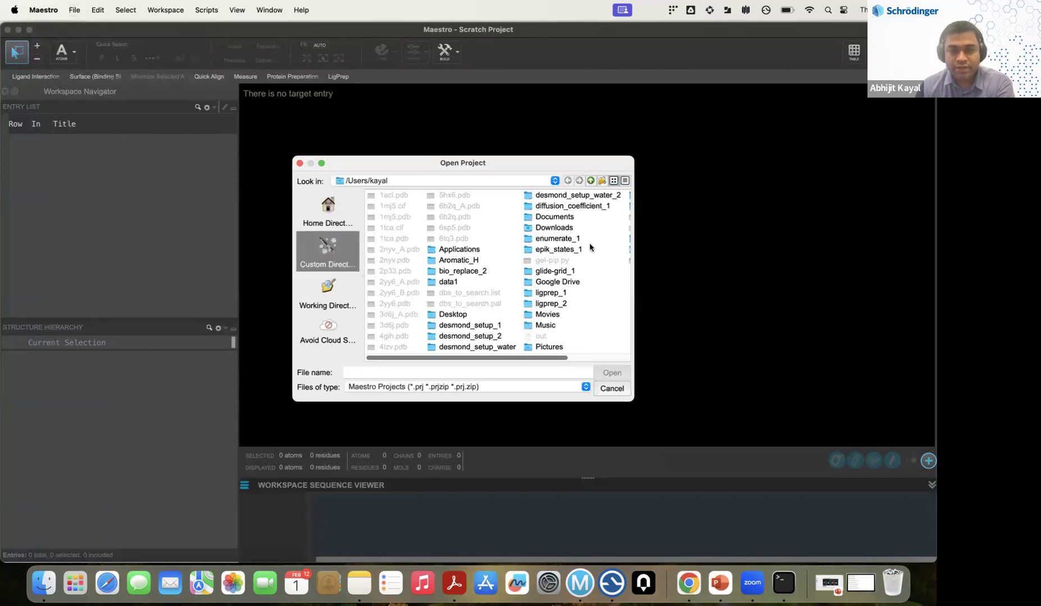
double_click(451, 315)
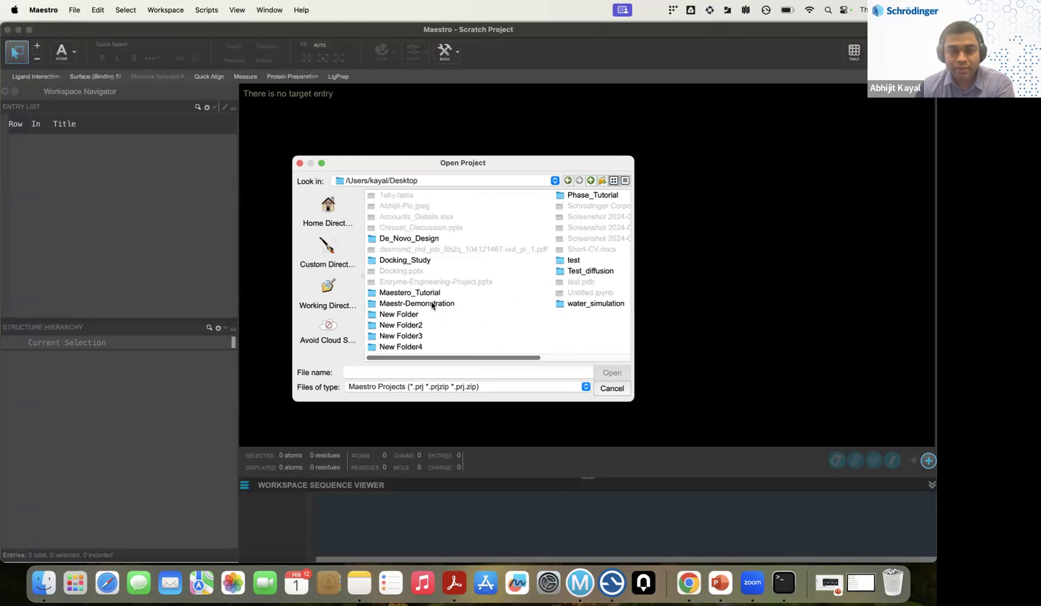
double_click(433, 304)
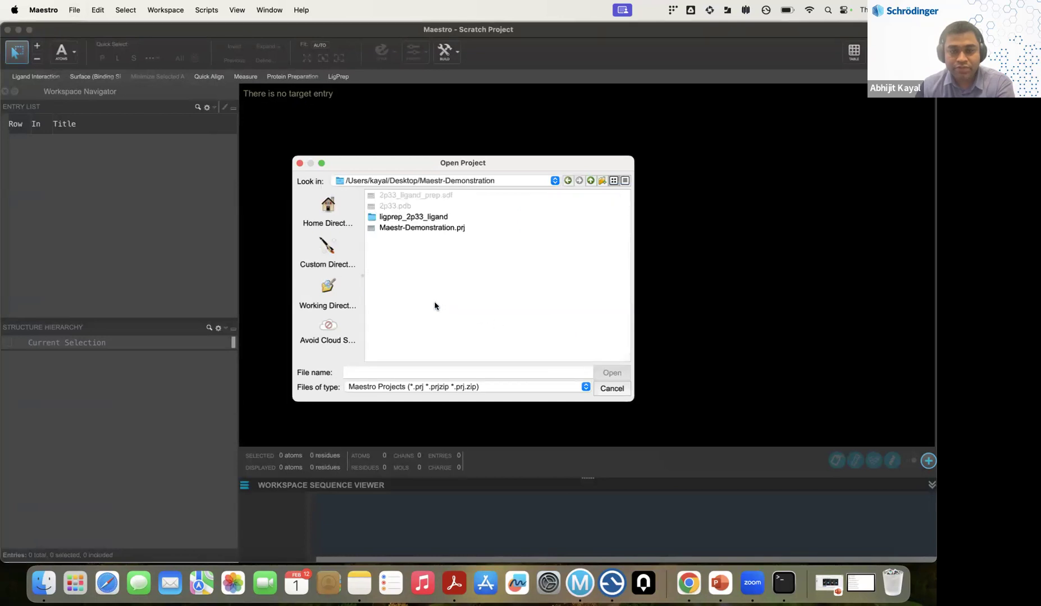
left_click(430, 228)
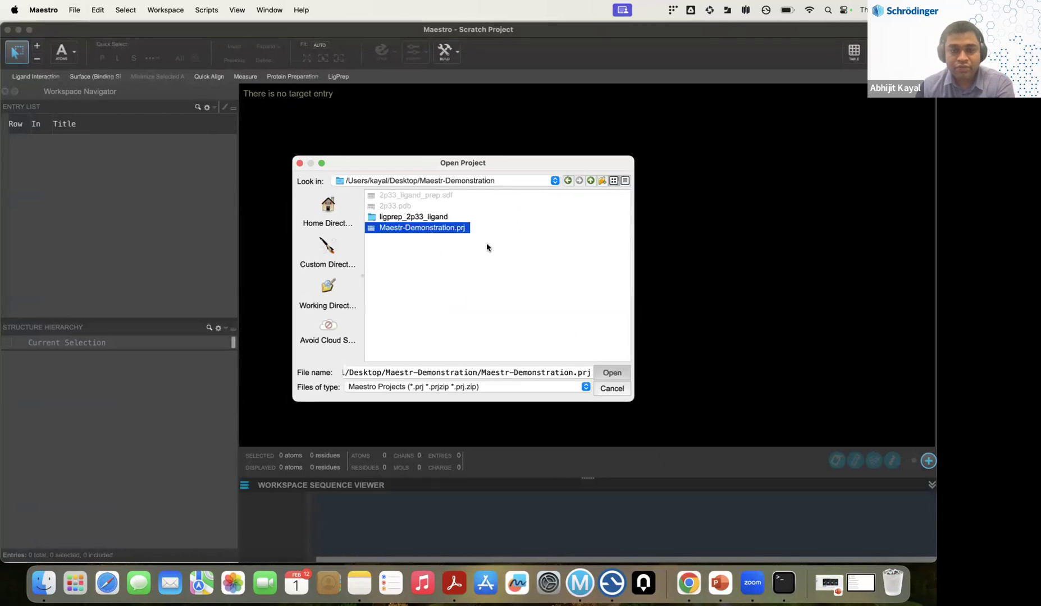
left_click(610, 373)
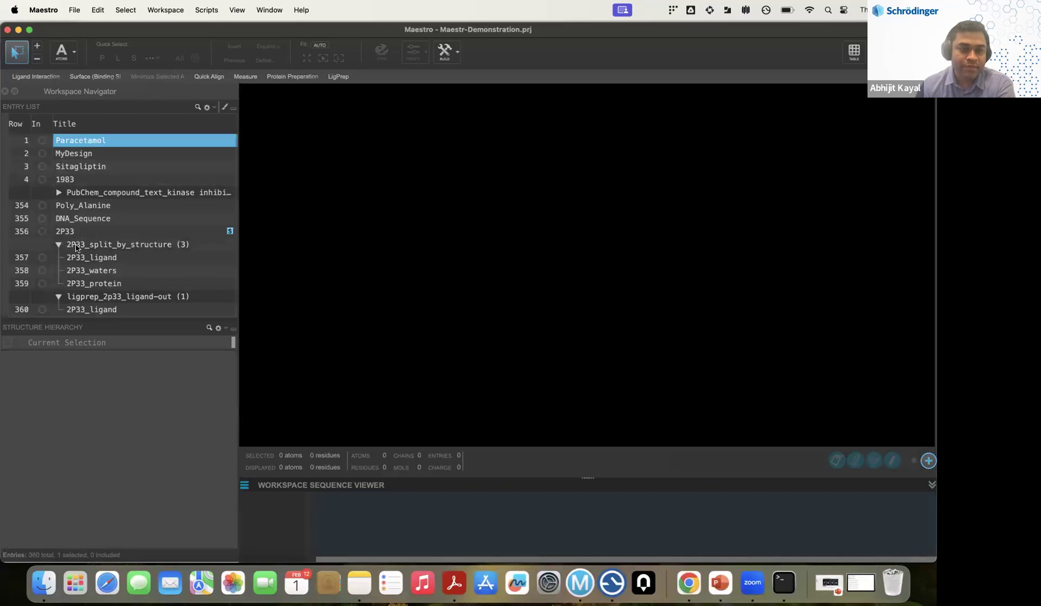
Display the prepared 2P33_ligand entry from the ligprep_2p33_ligand-out group in the workspace and inspect its structure.
left_click(43, 310)
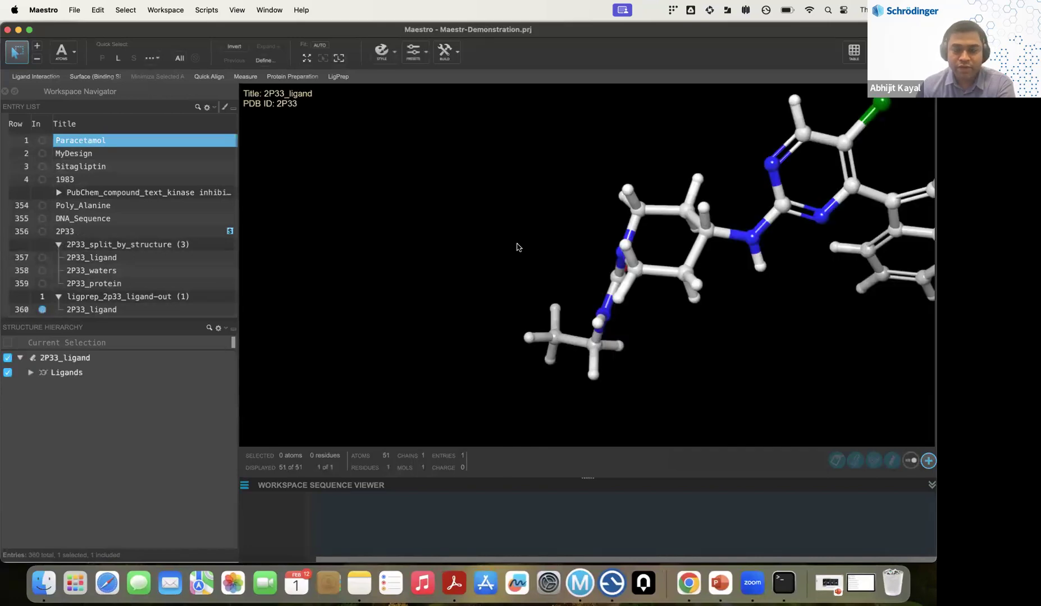
scroll(465, 243, "up", 1)
scroll(419, 237, "down", 3)
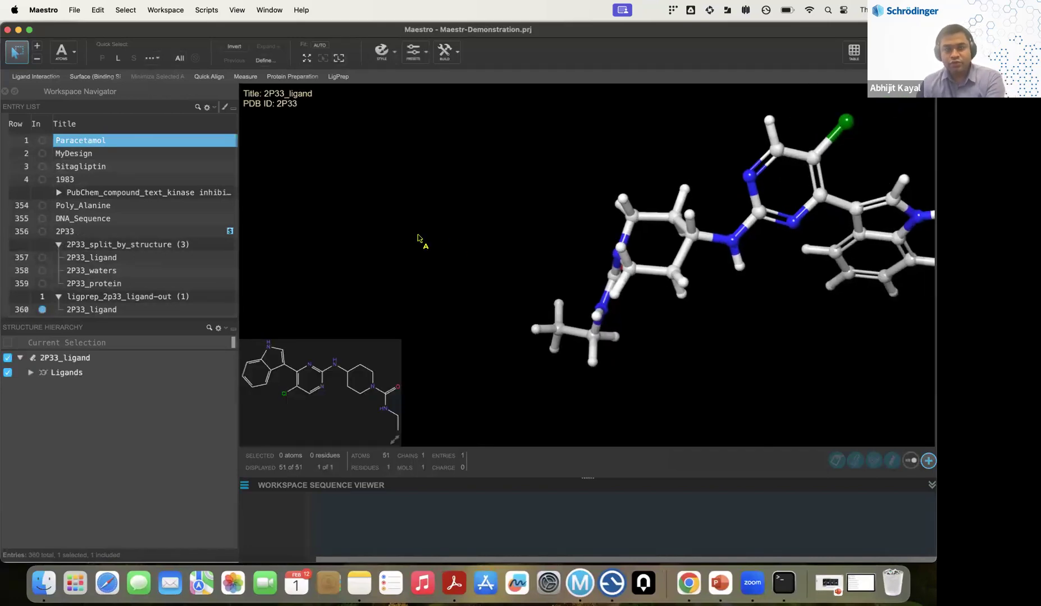
scroll(417, 209, "up", 2)
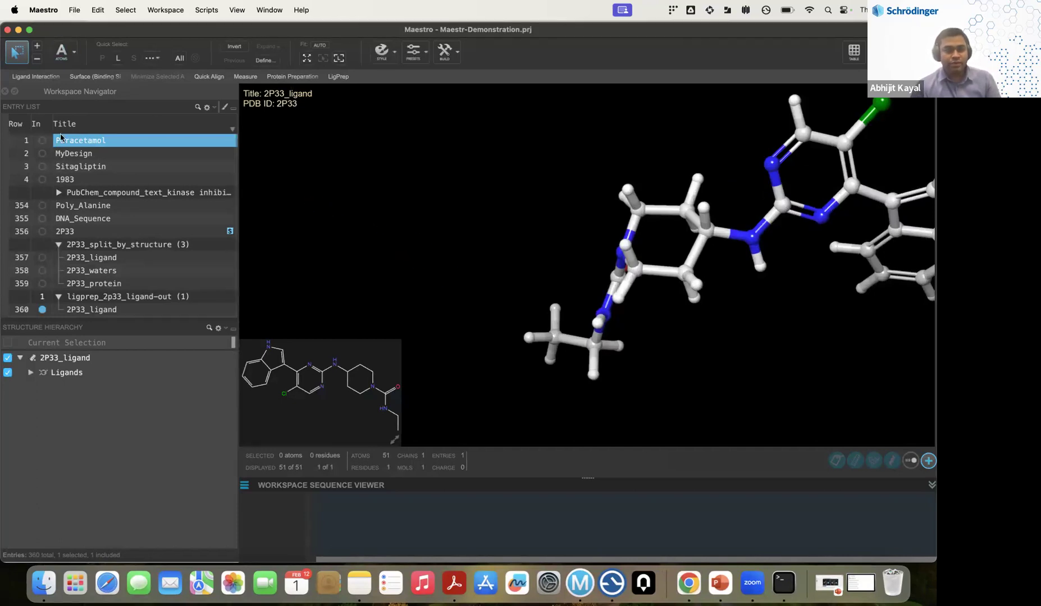
Review the project file commands without choosing one, and quit Maestro.
left_click(75, 10)
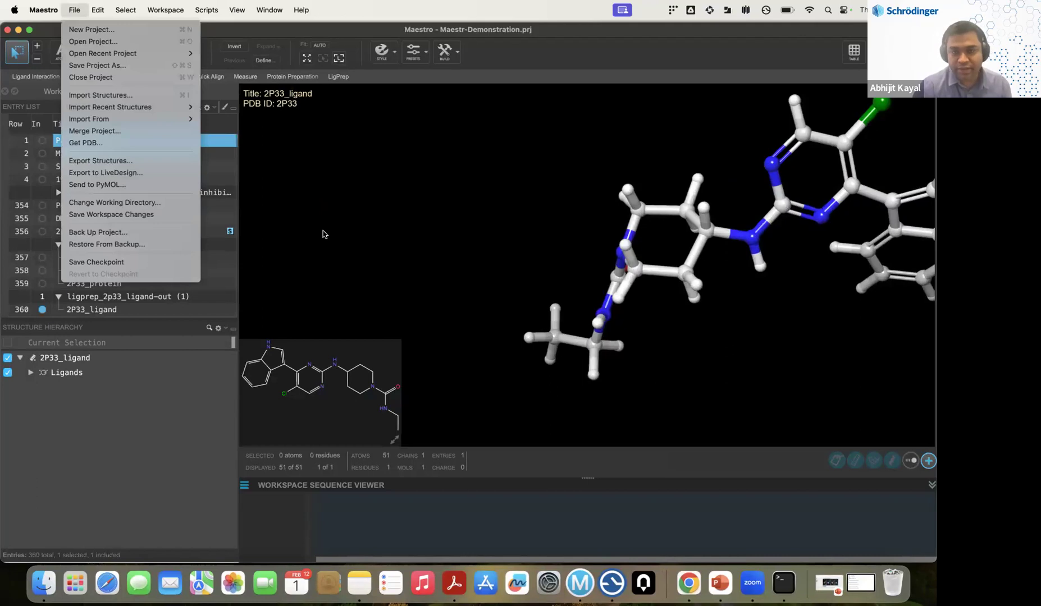
left_click(391, 199)
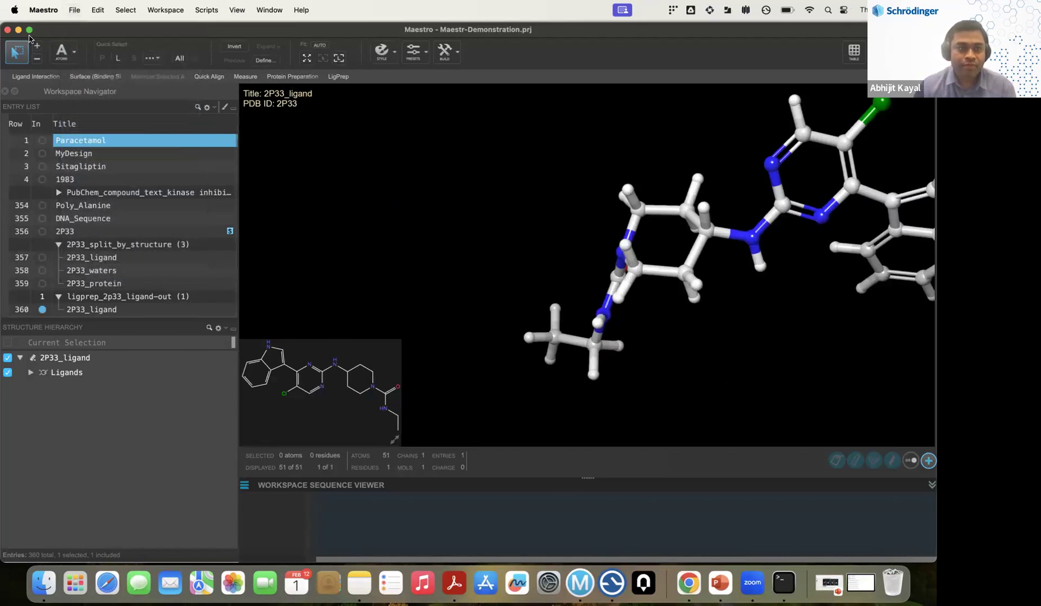
left_click(7, 29)
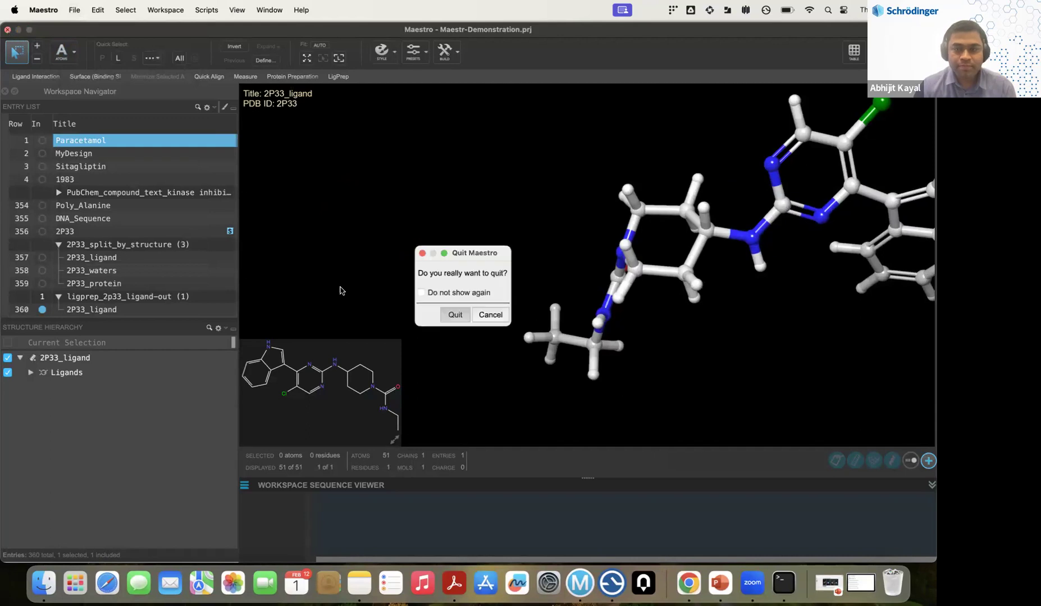
left_click(453, 315)
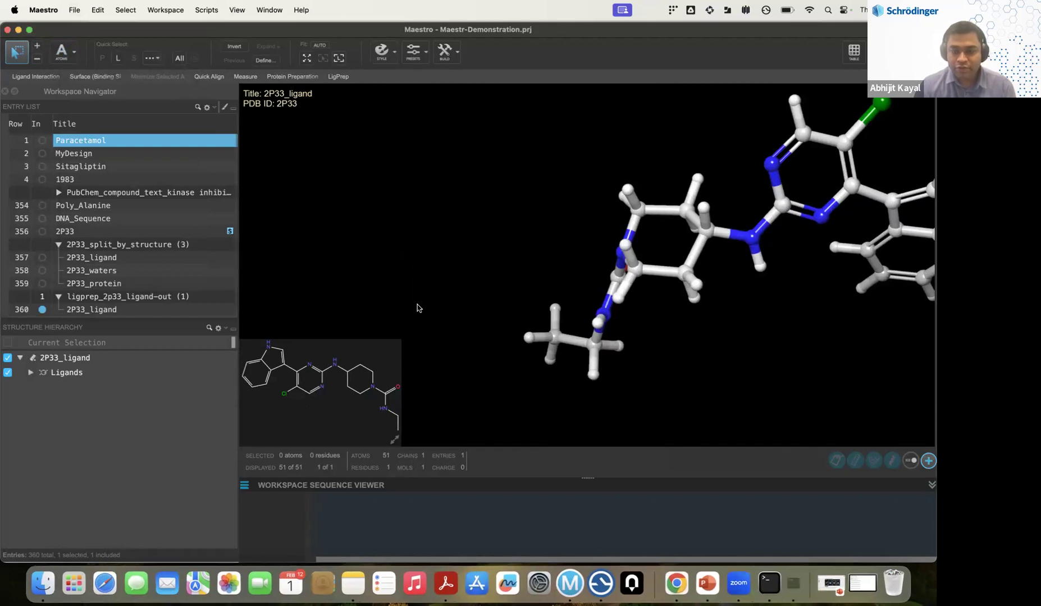